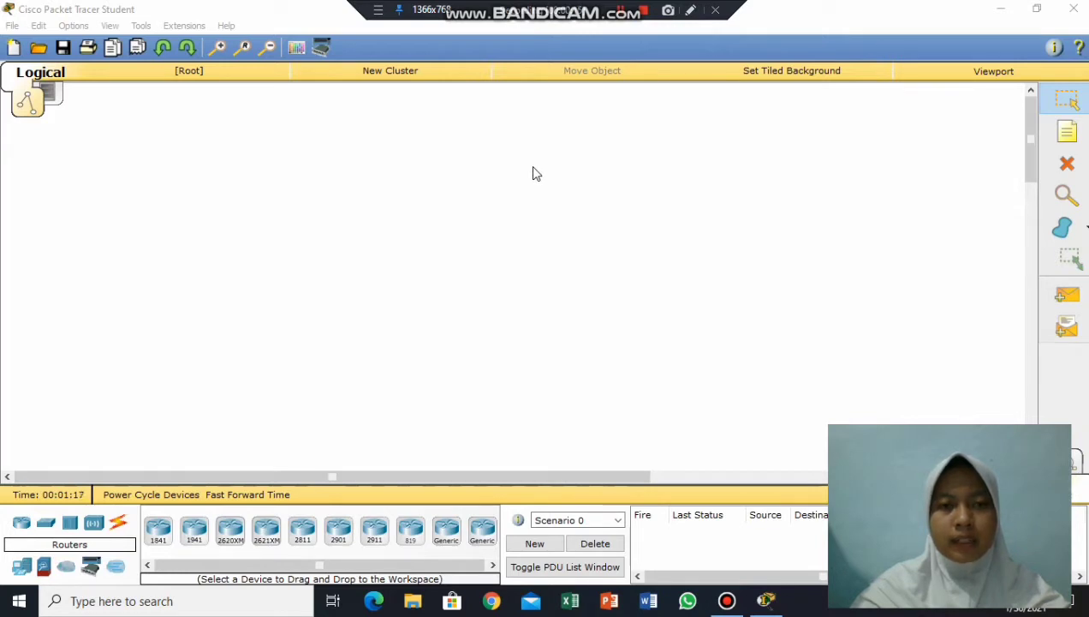
- Place three 2950-24 switches side by side in the empty workspace
click(47, 523)
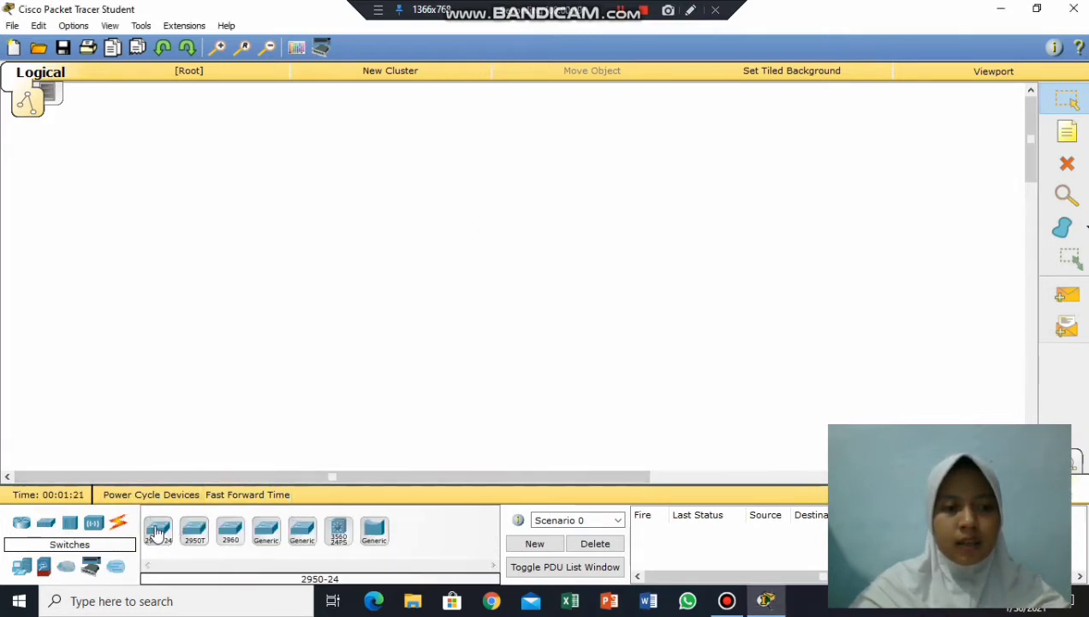
drag(156, 533, 268, 234)
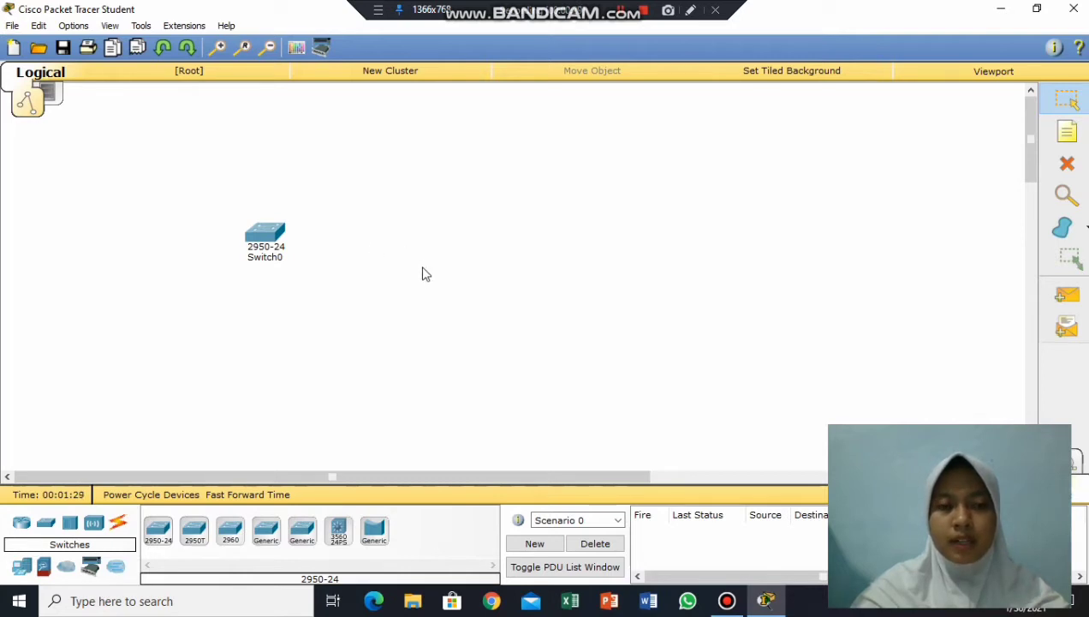
drag(154, 532, 408, 248)
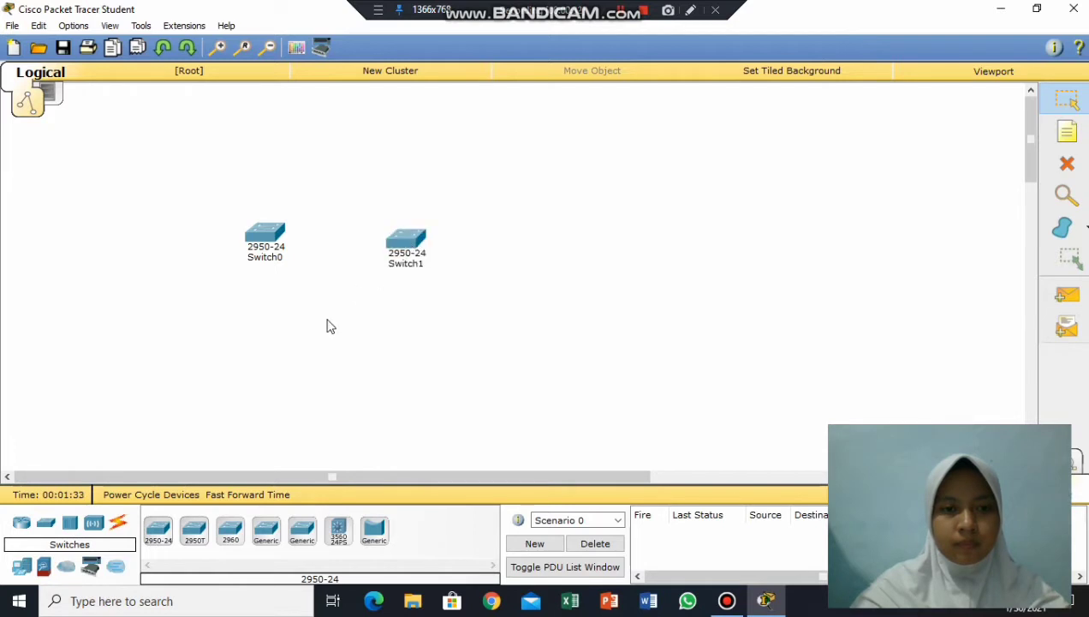
drag(155, 531, 616, 237)
- Reposition the three switches so they form a level, widely spaced horizontal row
drag(429, 244, 471, 229)
drag(278, 229, 265, 220)
drag(446, 231, 435, 233)
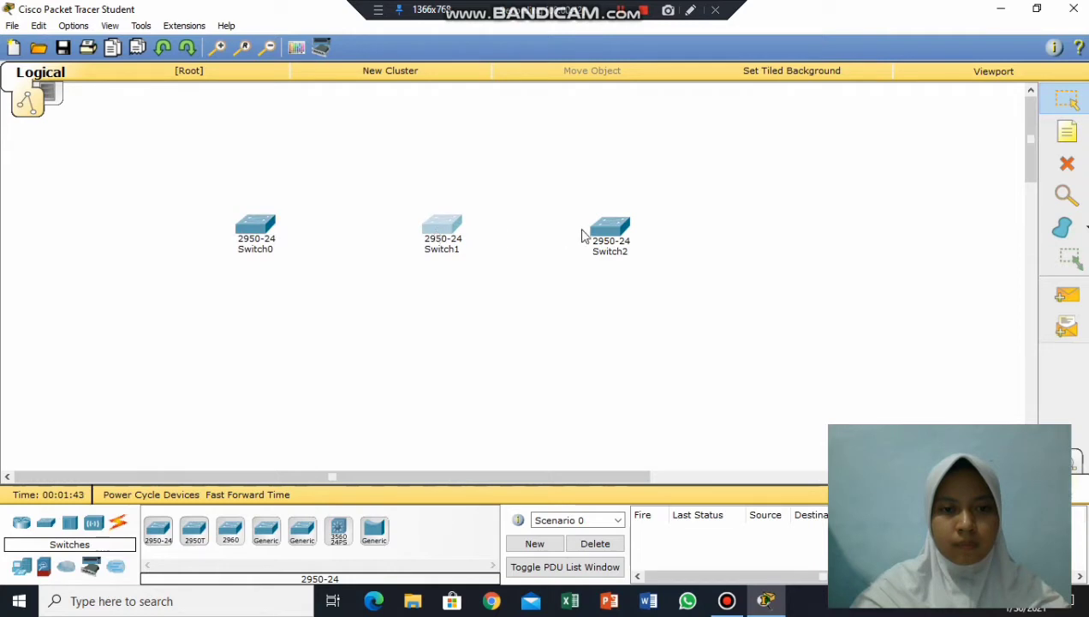
drag(611, 236, 616, 235)
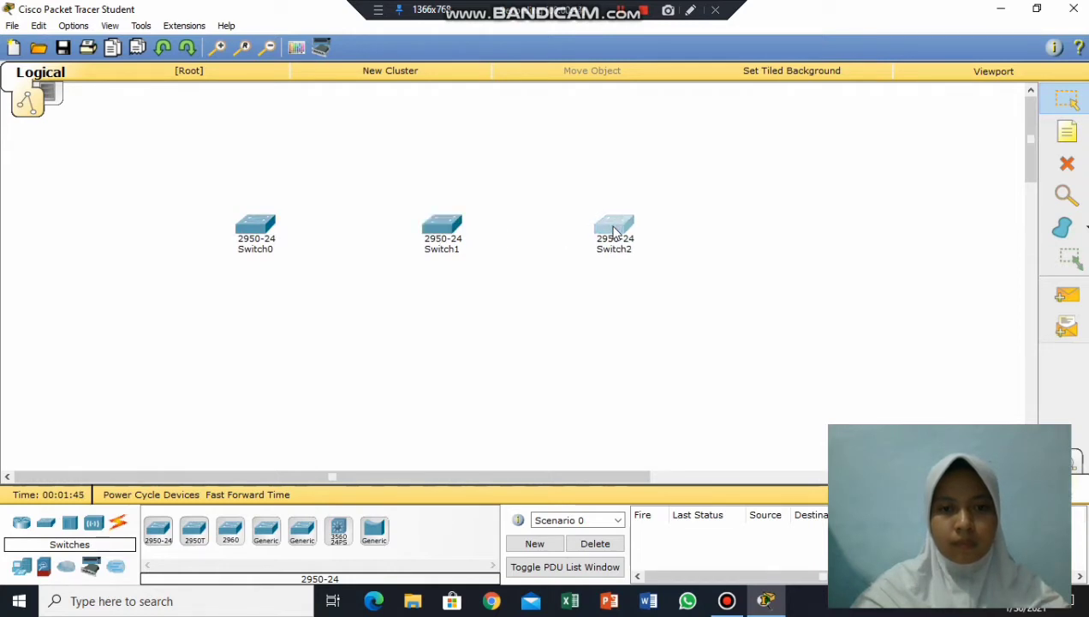
click(691, 226)
- Add the text notes SERVER, TRANSPARANT and CLIENT at Switch0, Switch1 and Switch2 respectively
click(1067, 131)
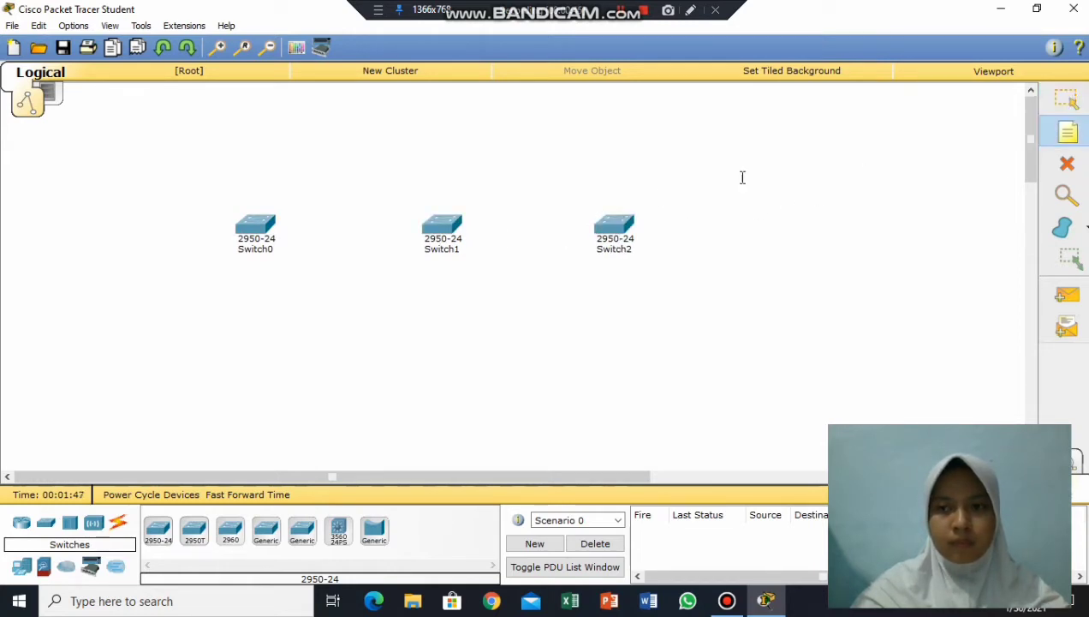
click(253, 203)
text(S)
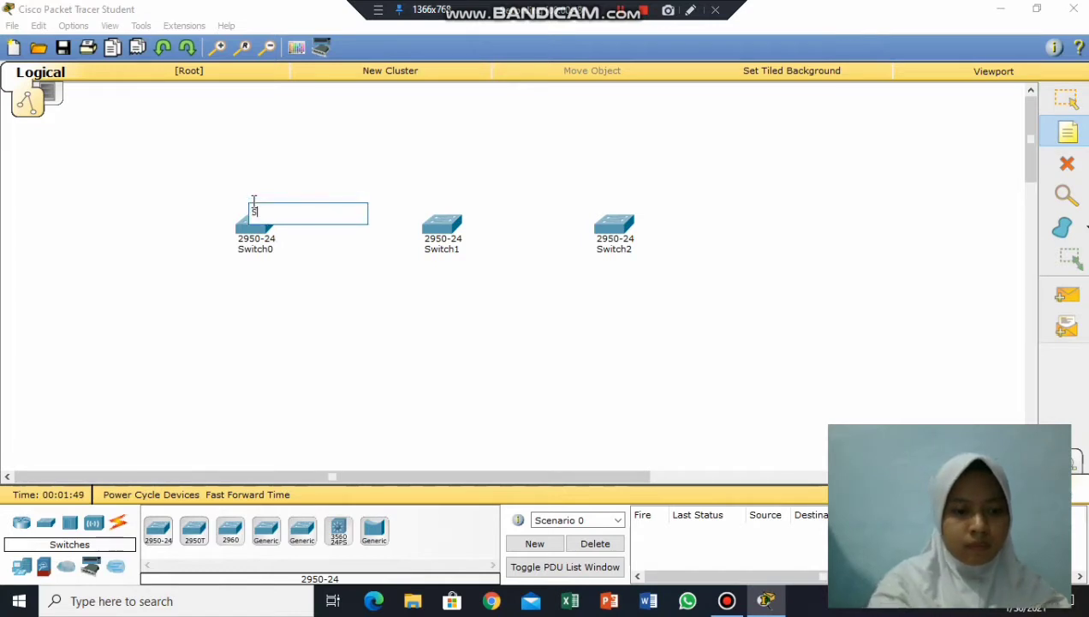
text(ERVER)
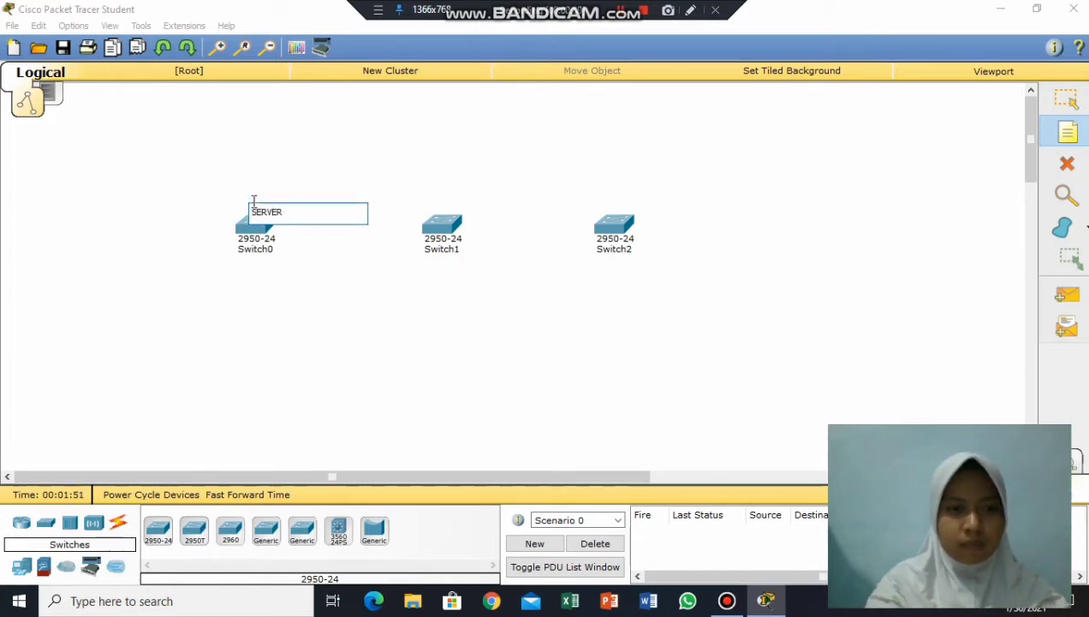
click(453, 196)
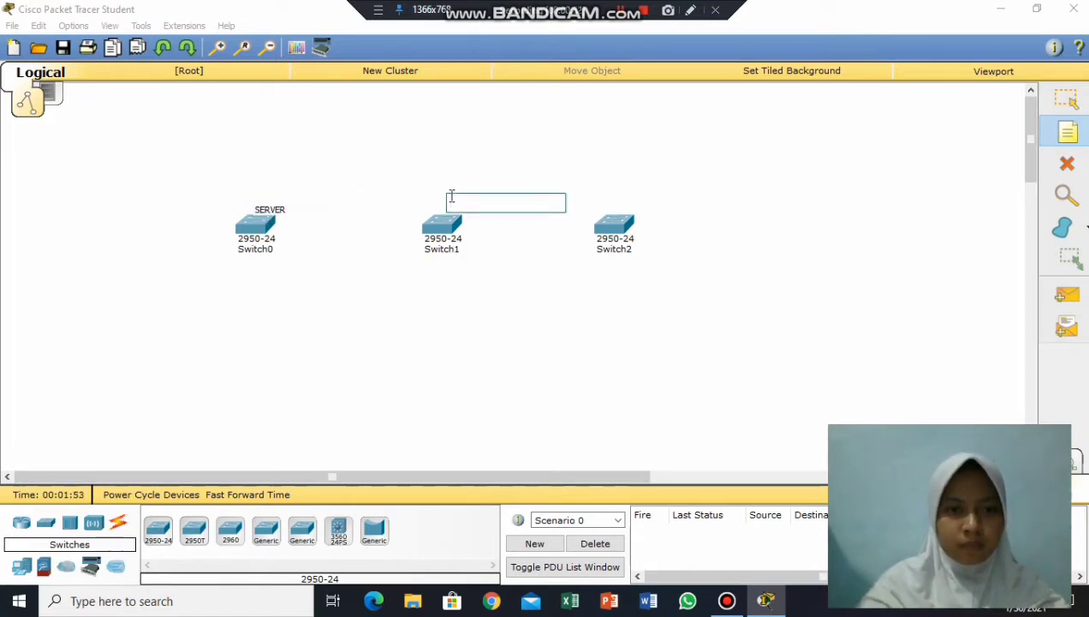
text(TRANS)
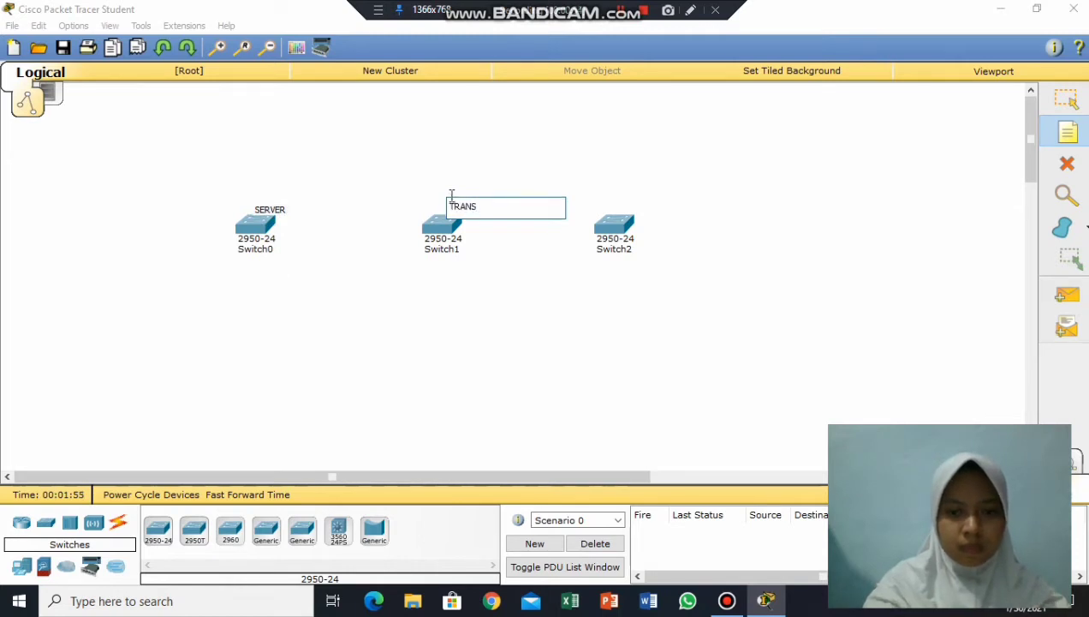
text(PARANT)
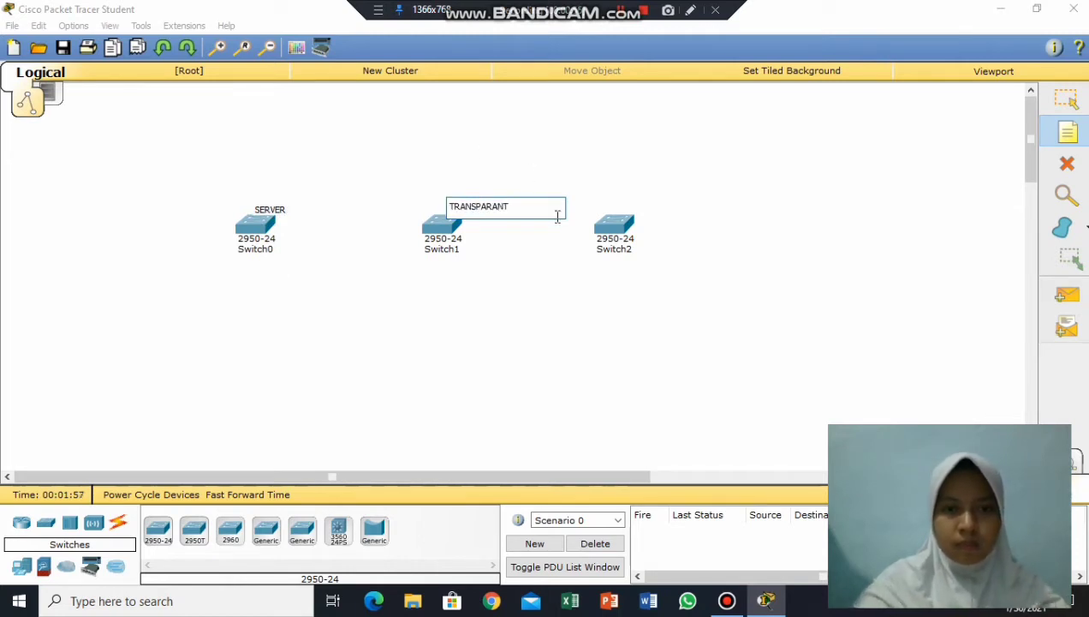
click(609, 201)
text(CLIENT)
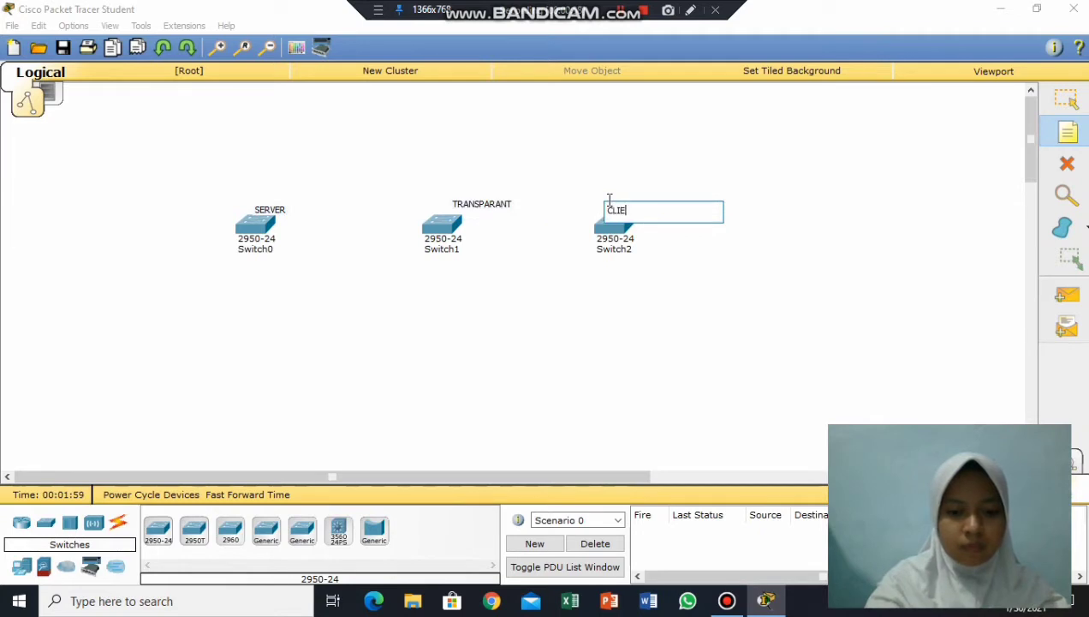
- Move the SERVER, TRANSPARANT and CLIENT notes so each sits clear above its own switch
click(1067, 99)
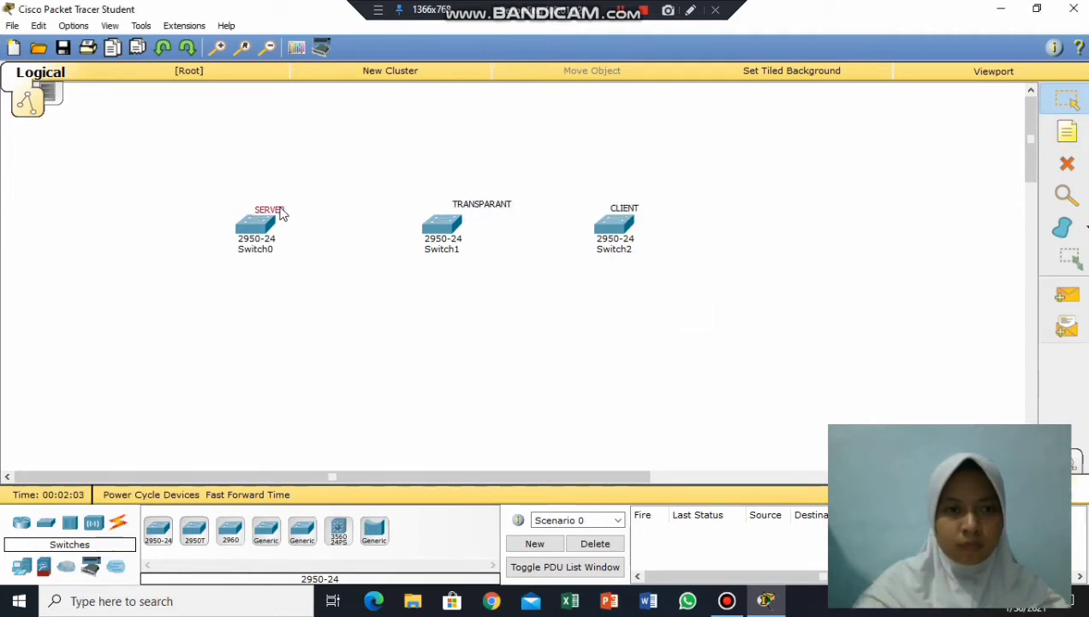
drag(277, 212, 275, 195)
drag(469, 207, 441, 195)
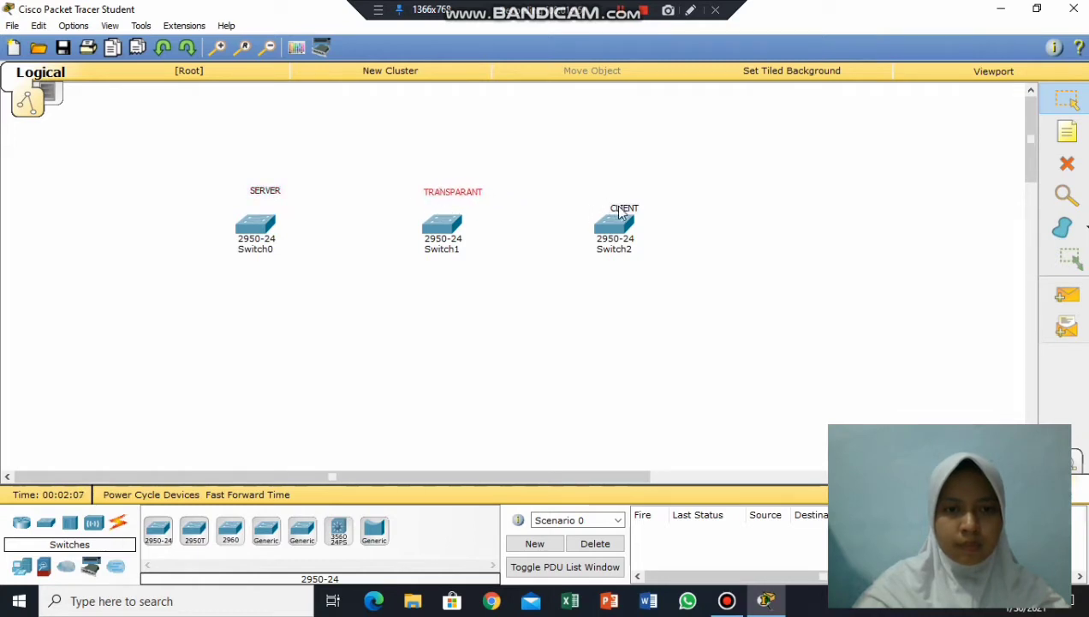
drag(621, 213, 614, 195)
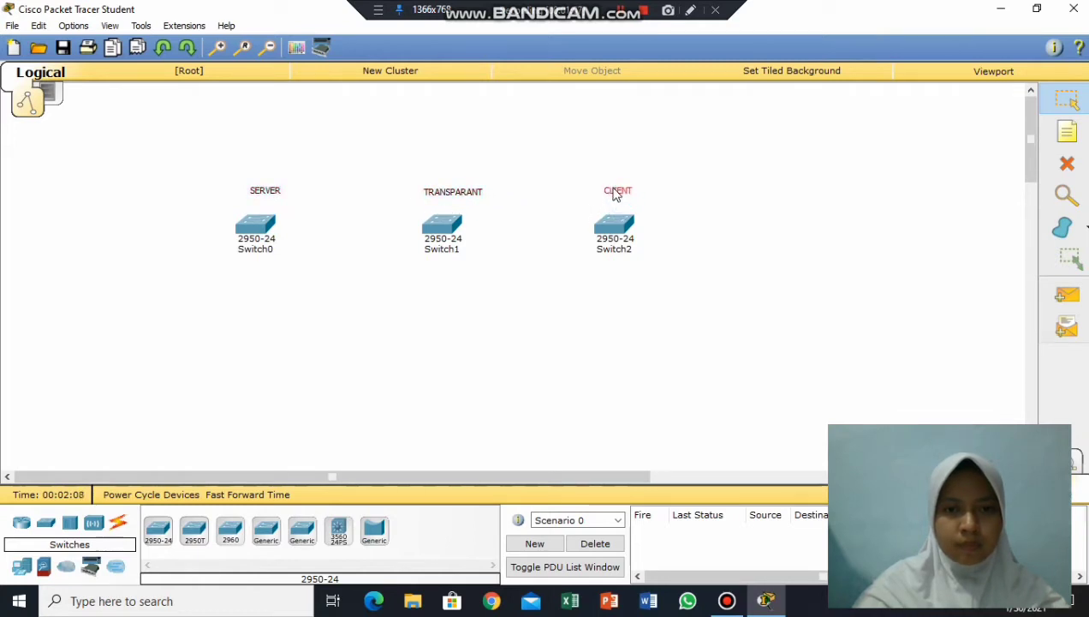
click(700, 240)
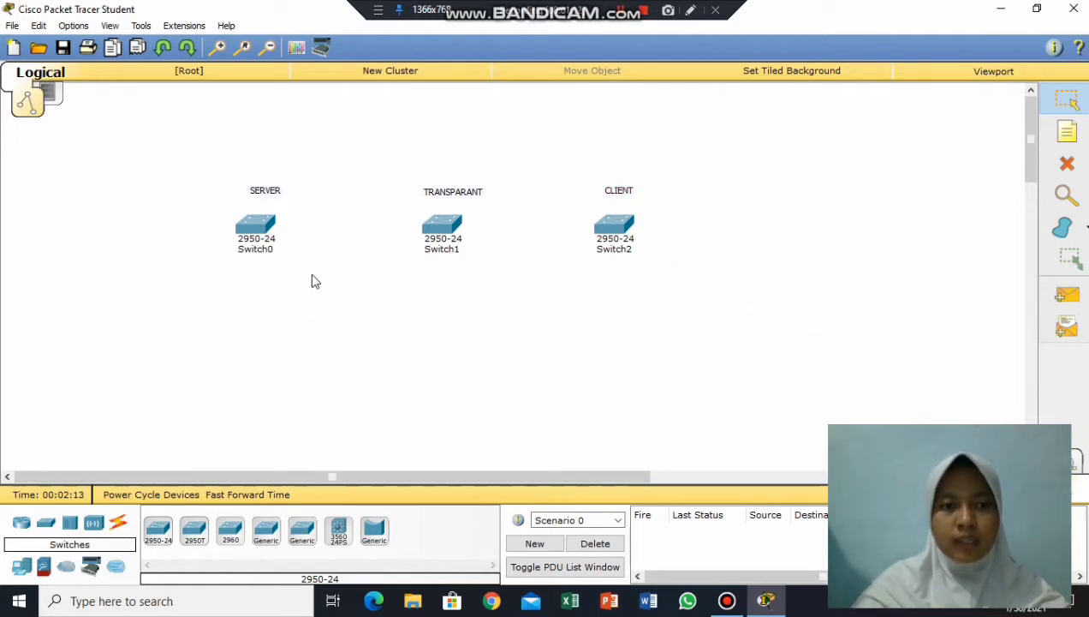
- Connect Switch0 FastEthernet0/1 to Switch1 FastEthernet0/2 with a copper cross-over cable
click(117, 522)
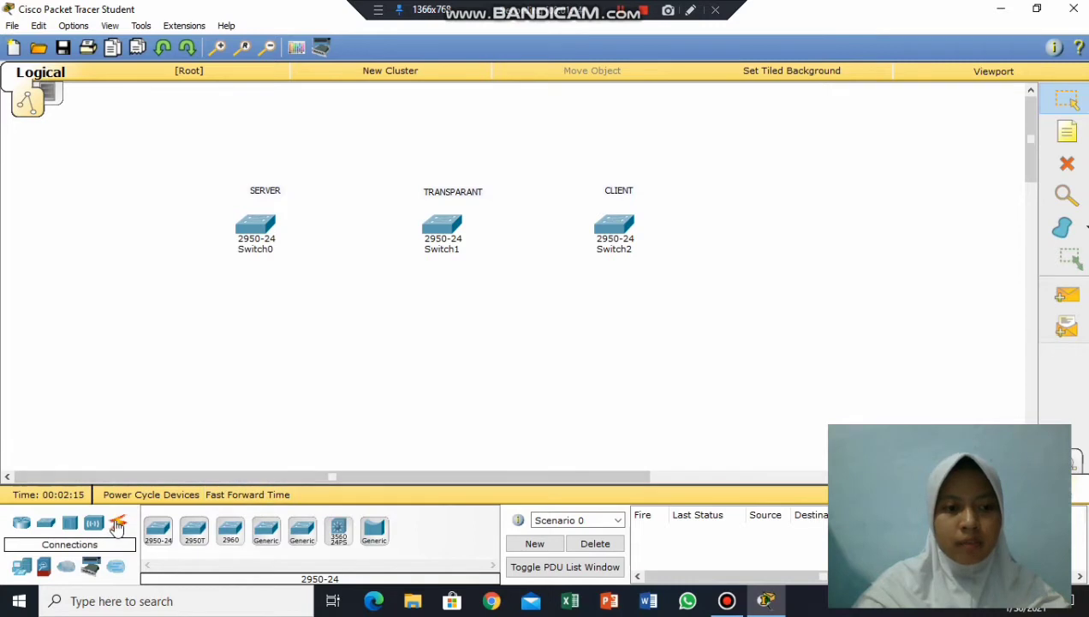
click(265, 531)
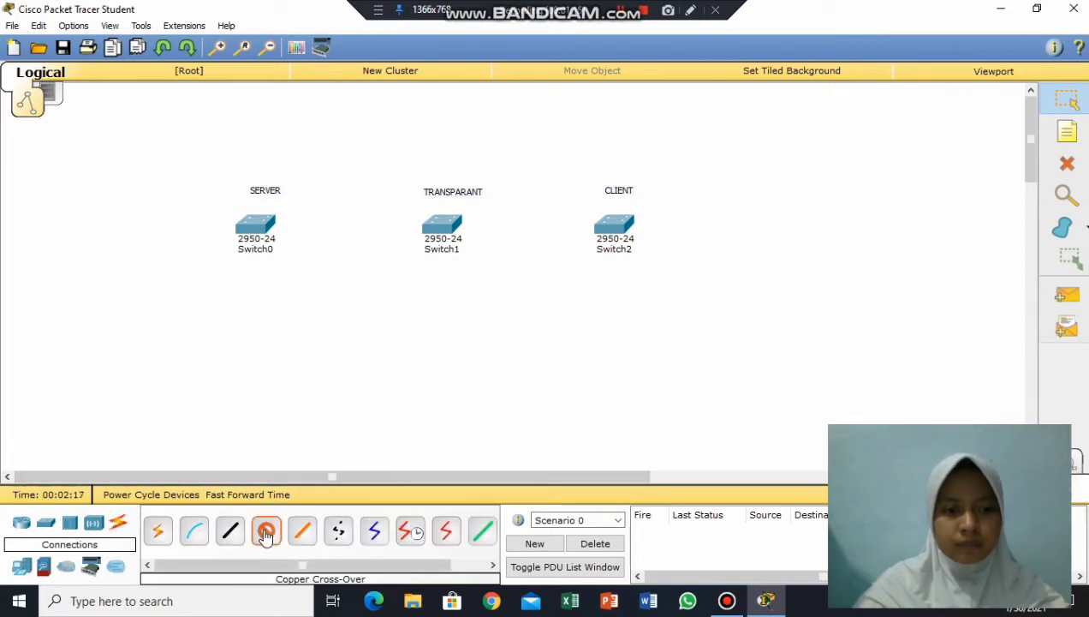
click(262, 232)
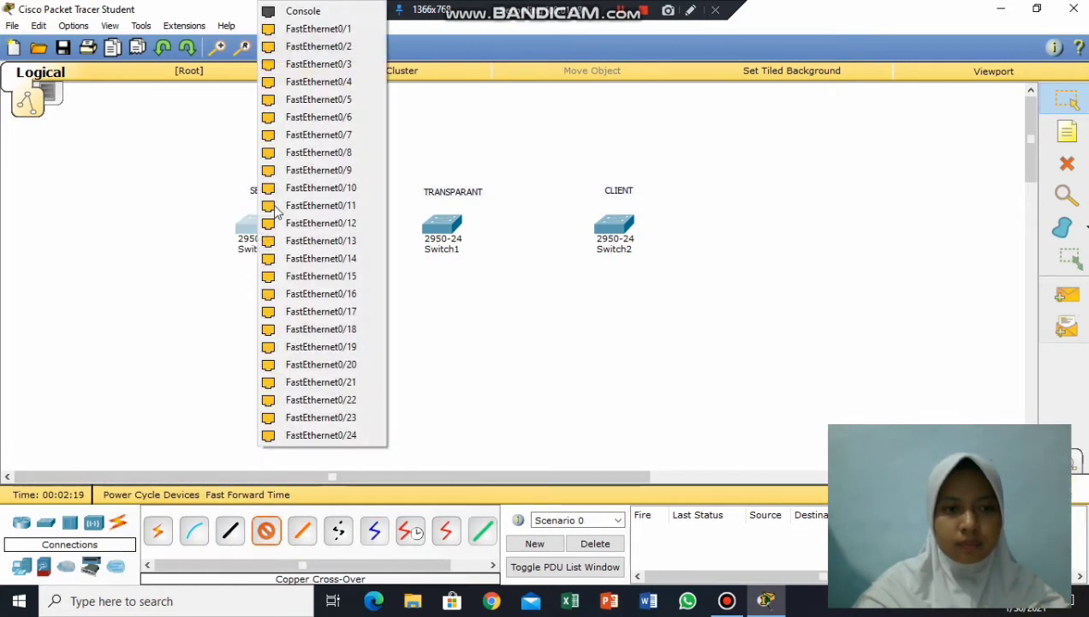
click(326, 42)
click(437, 229)
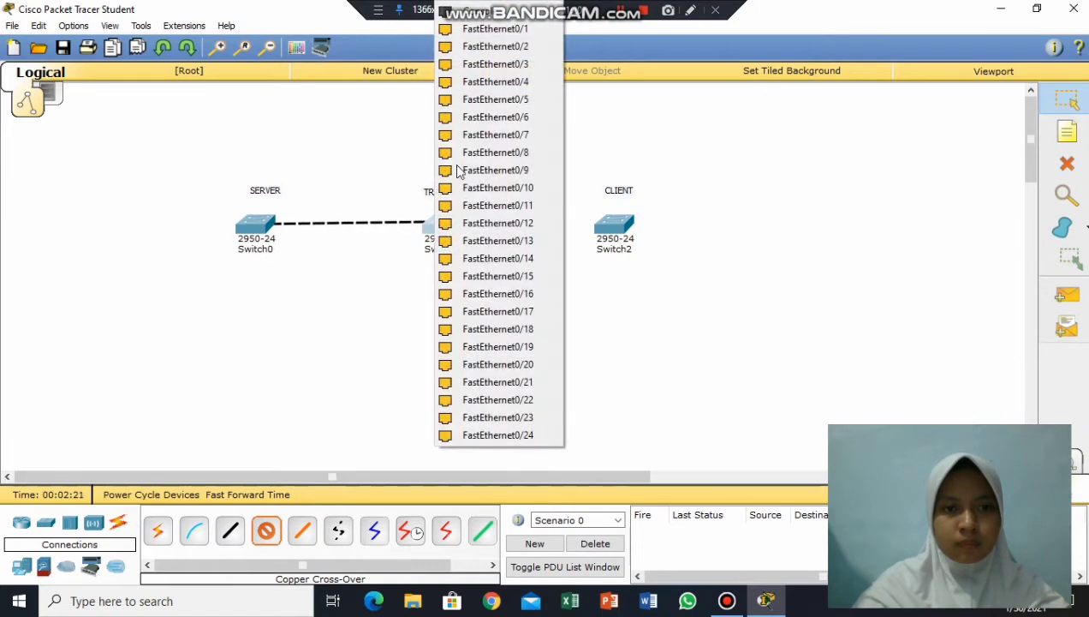
click(495, 50)
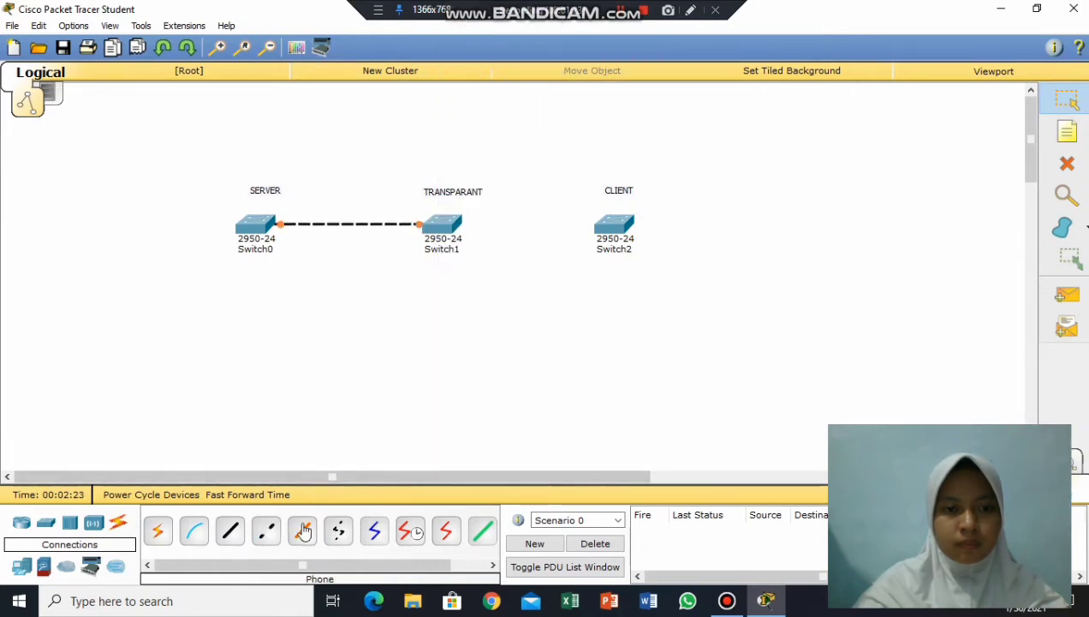
- Connect Switch2 FastEthernet0/1 to Switch1 FastEthernet0/3 with a copper cross-over cable
click(613, 225)
click(676, 29)
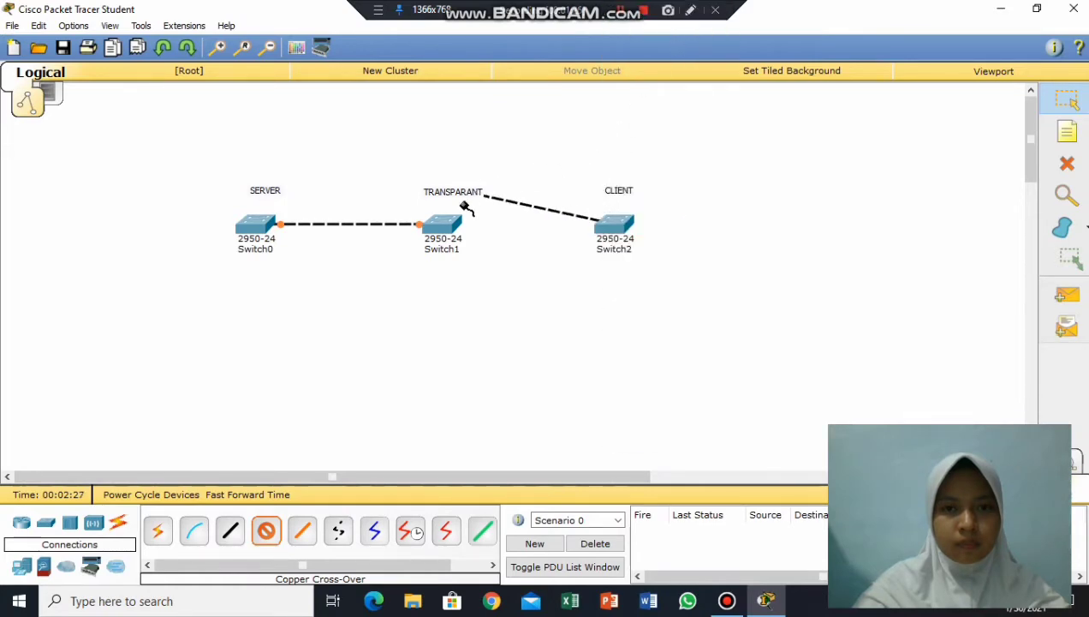
click(443, 226)
click(444, 226)
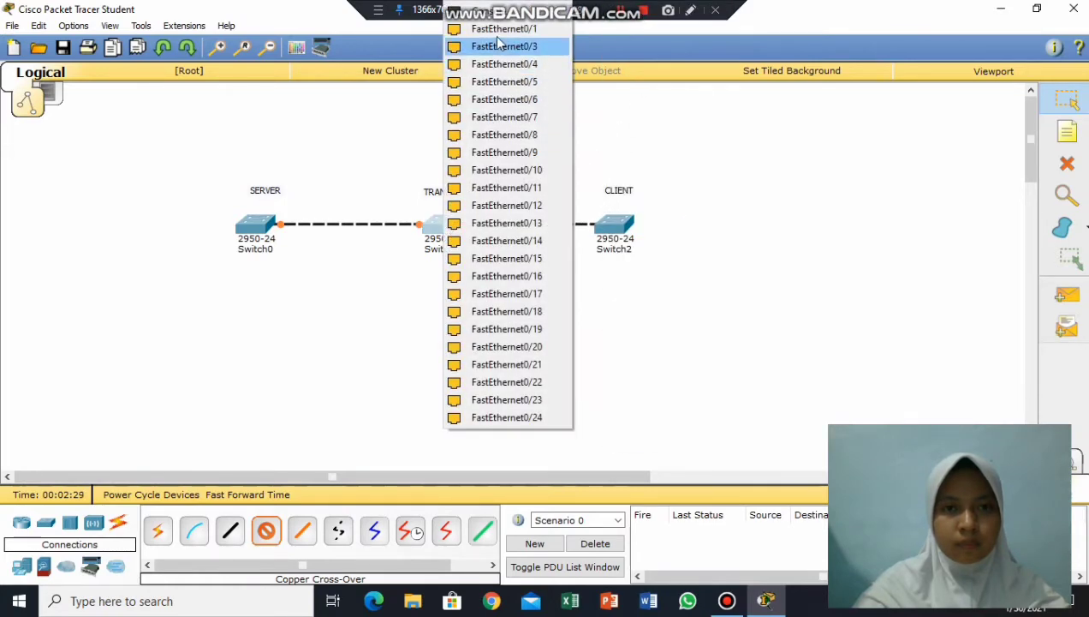
click(497, 45)
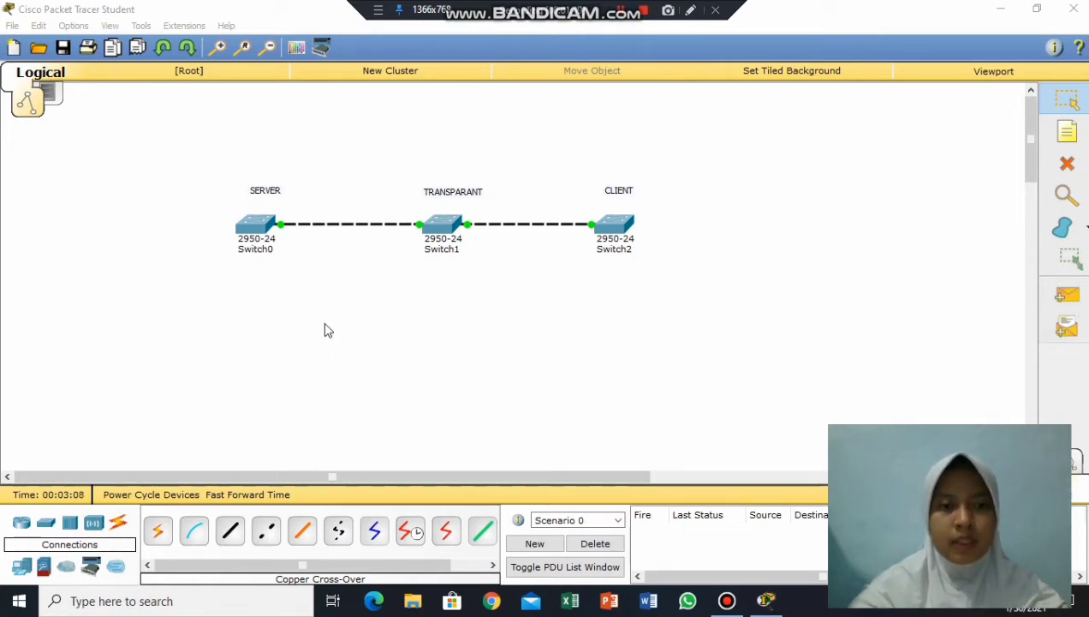
- Open the command line of Switch0 and enter privileged mode with the enable command
click(261, 227)
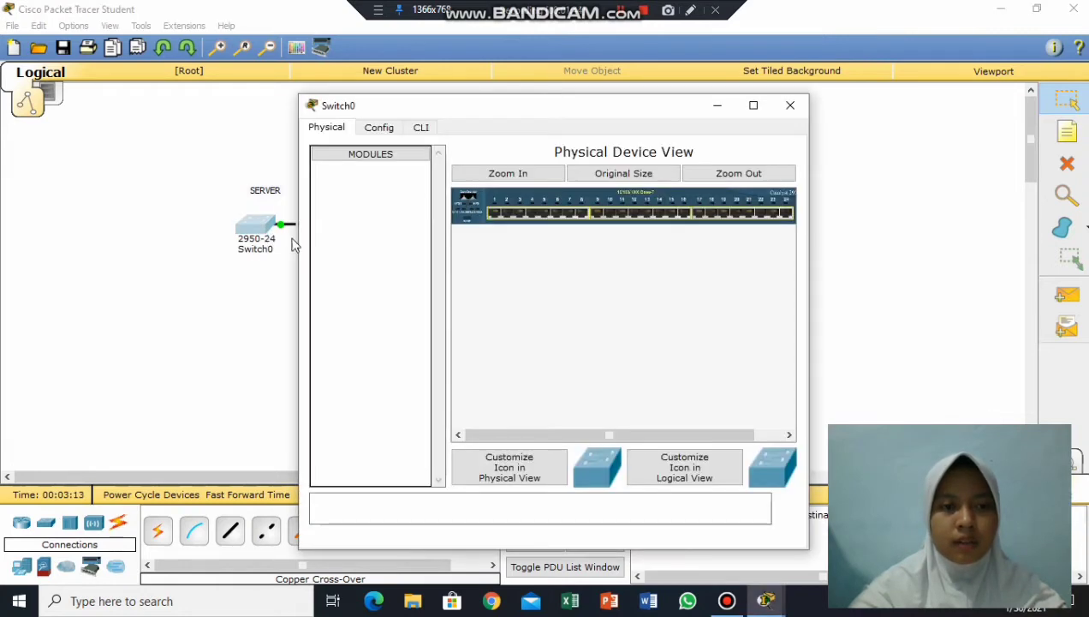
click(421, 128)
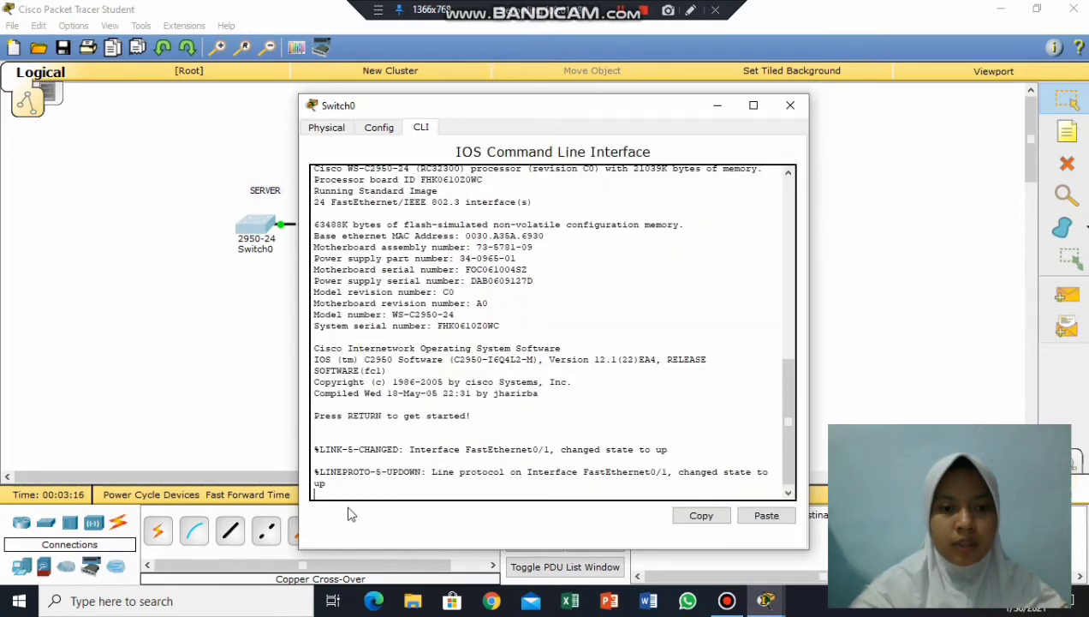
key(Return)
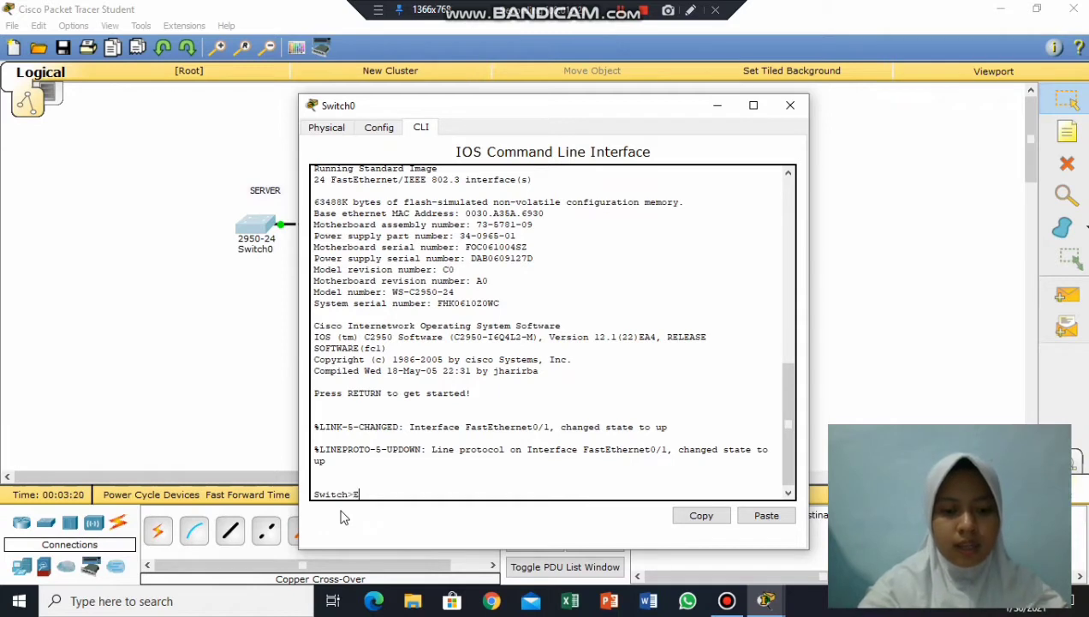
text(EN)
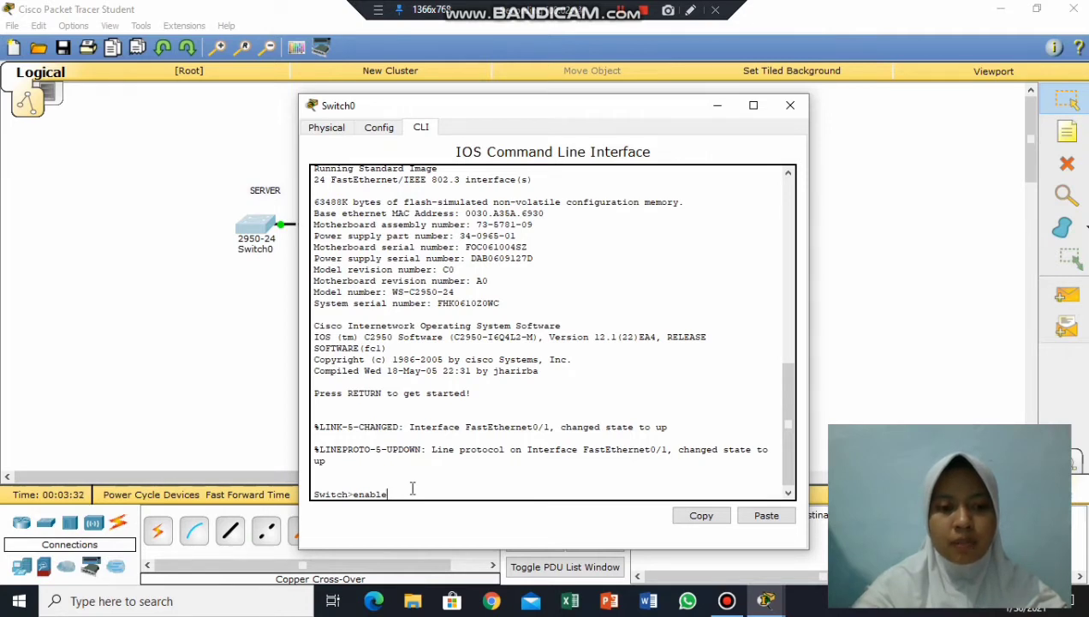
key(Return)
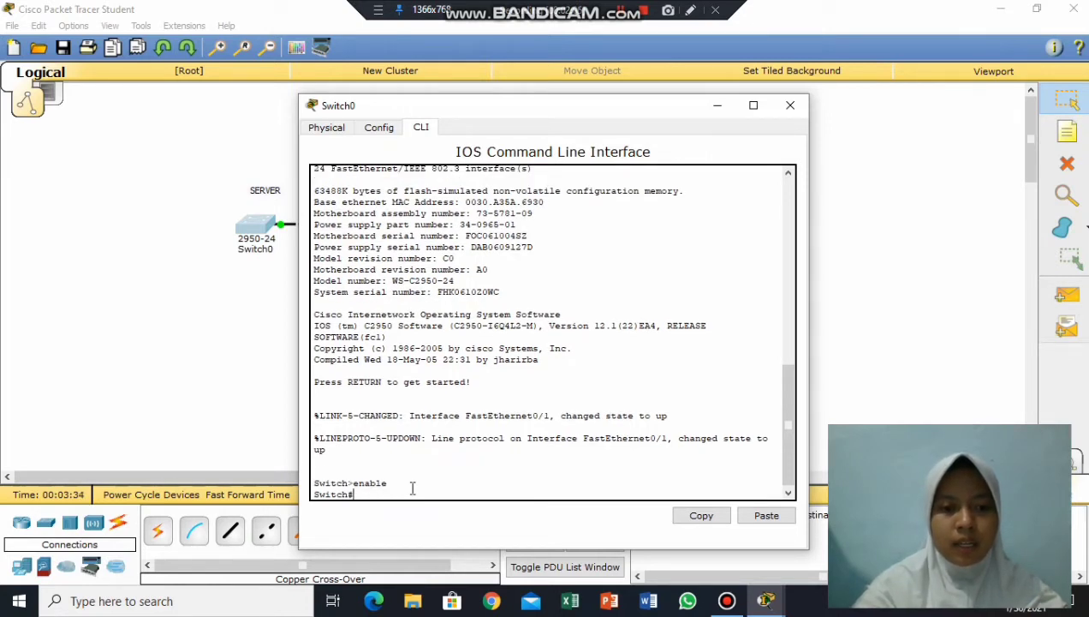
- Enter global configuration mode on Switch0 with the configure terminal command
text(confi)
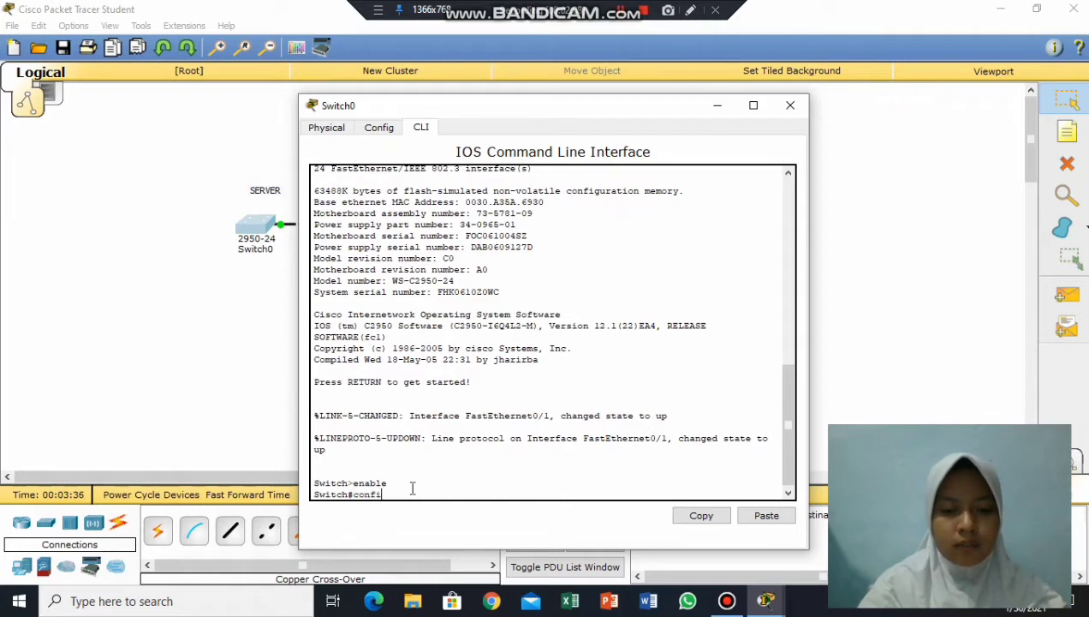
text(gure ter)
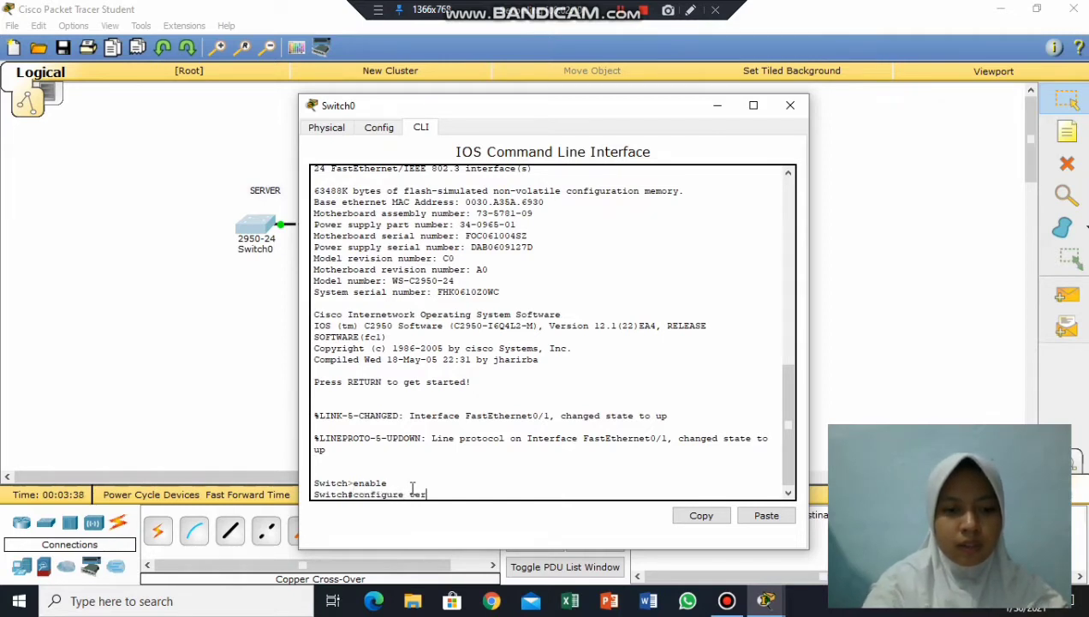
text(minal)
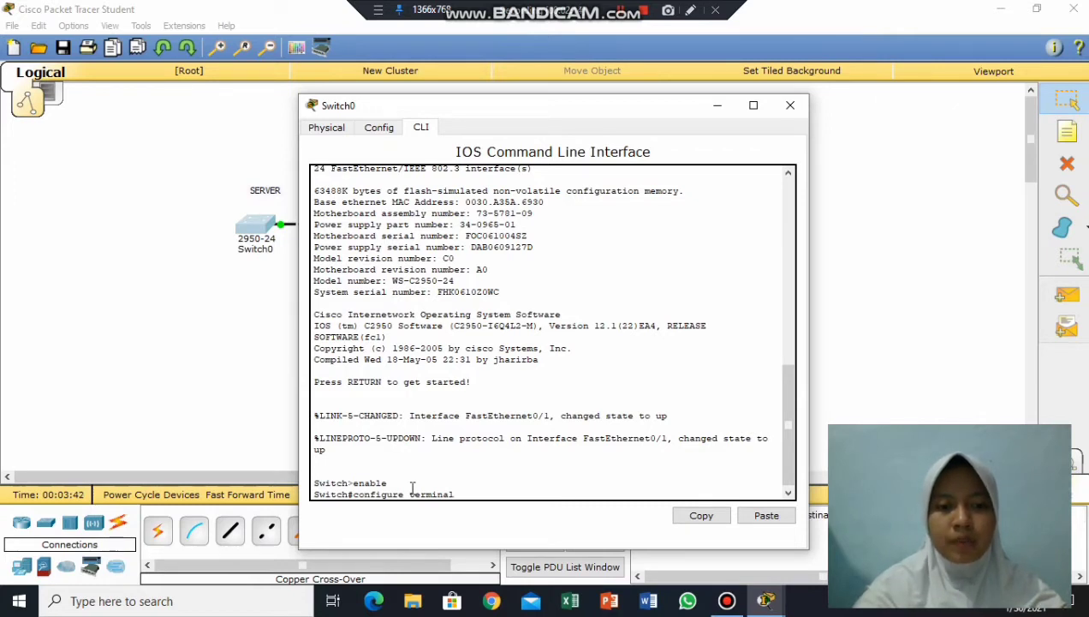
key(Return)
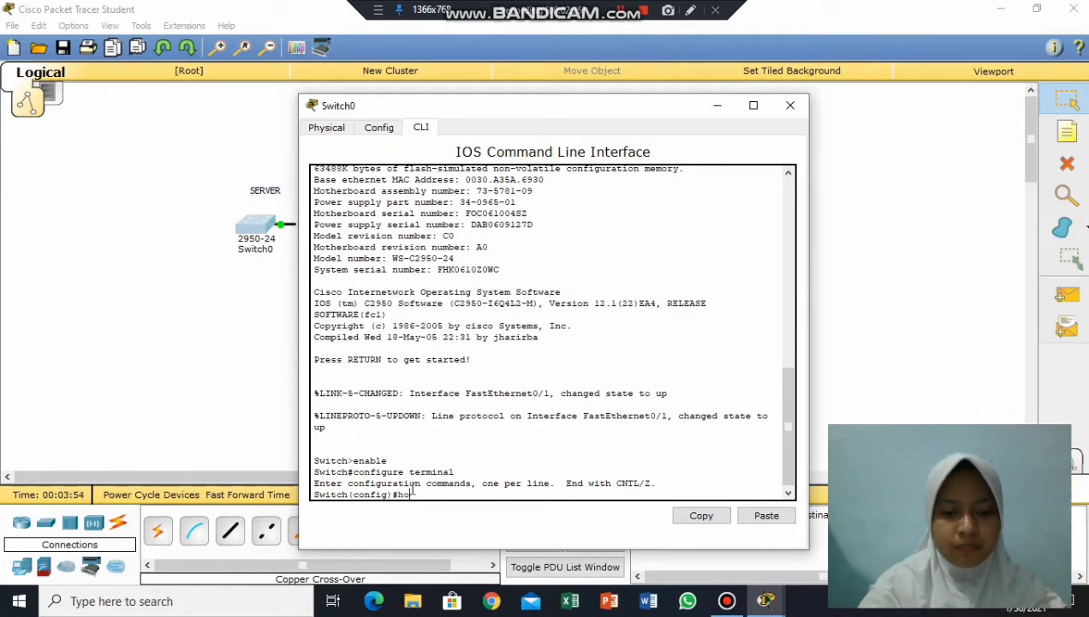
- Set the hostname of Switch0 to Switch1 with the hostname command
text(stname)
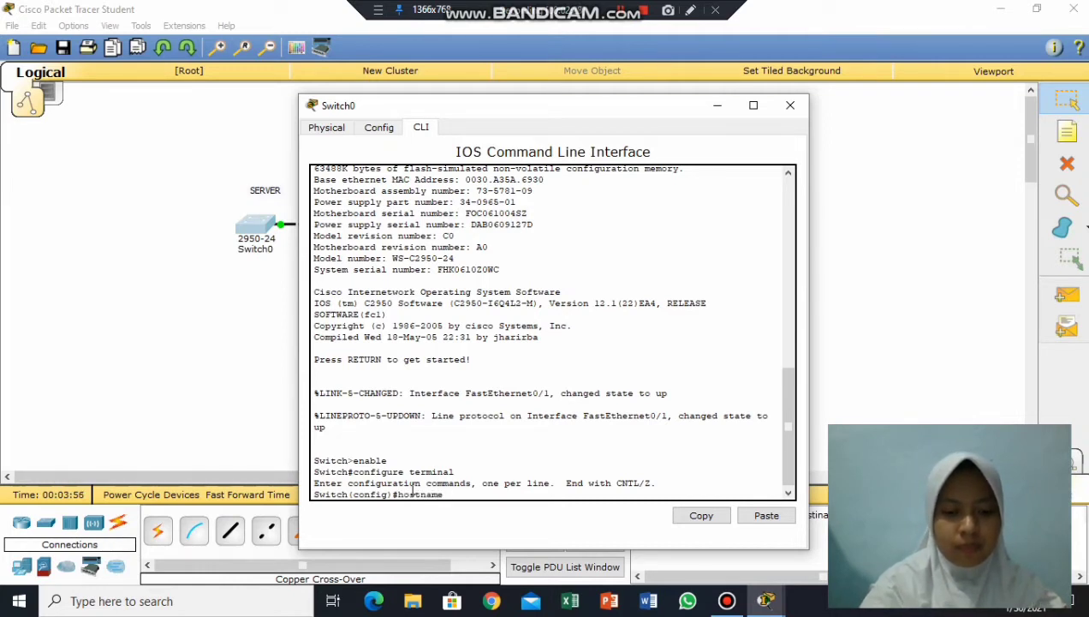
text( Switch)
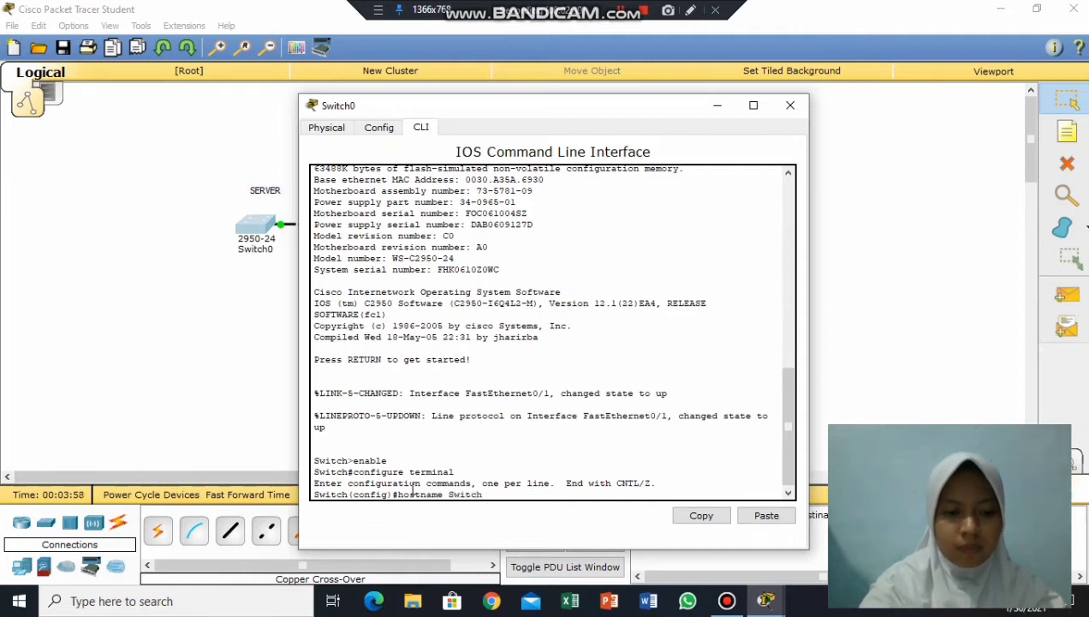
text(1)
key(Return)
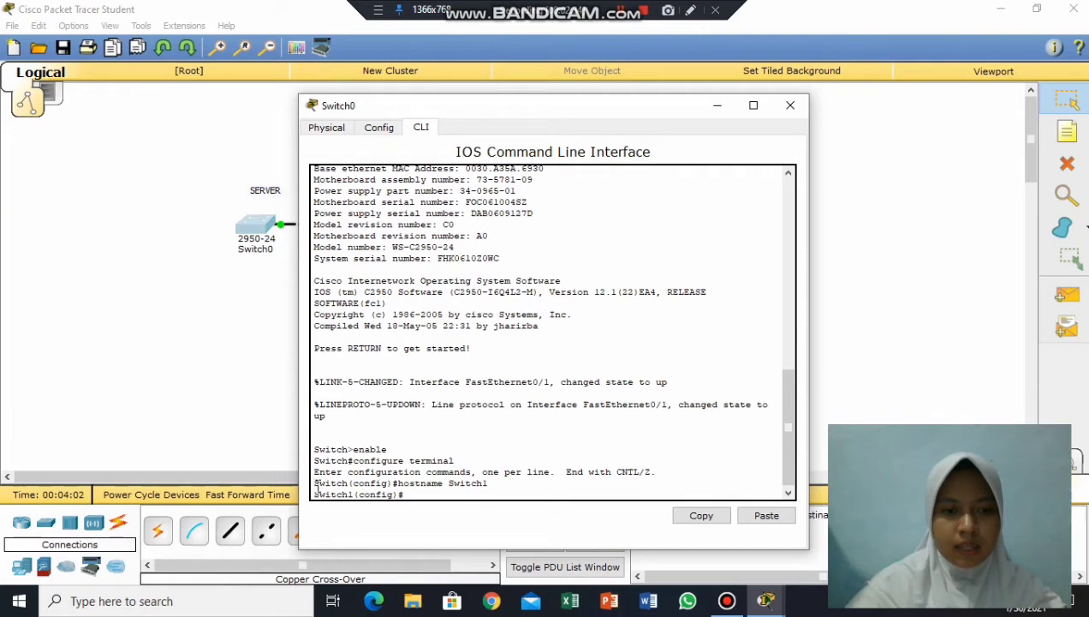
drag(315, 484, 350, 494)
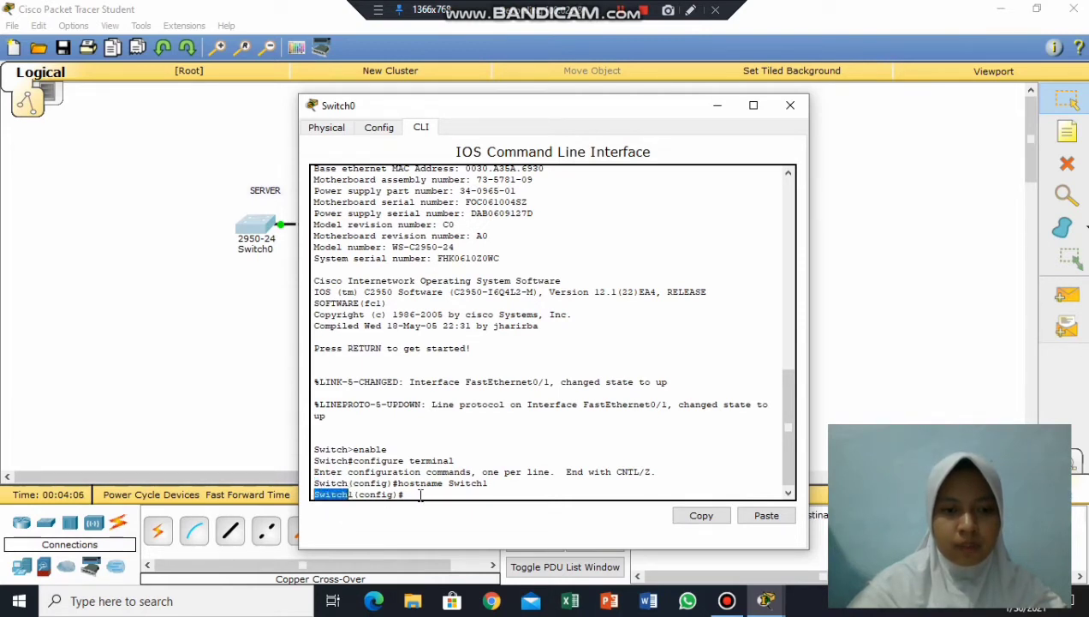
click(420, 495)
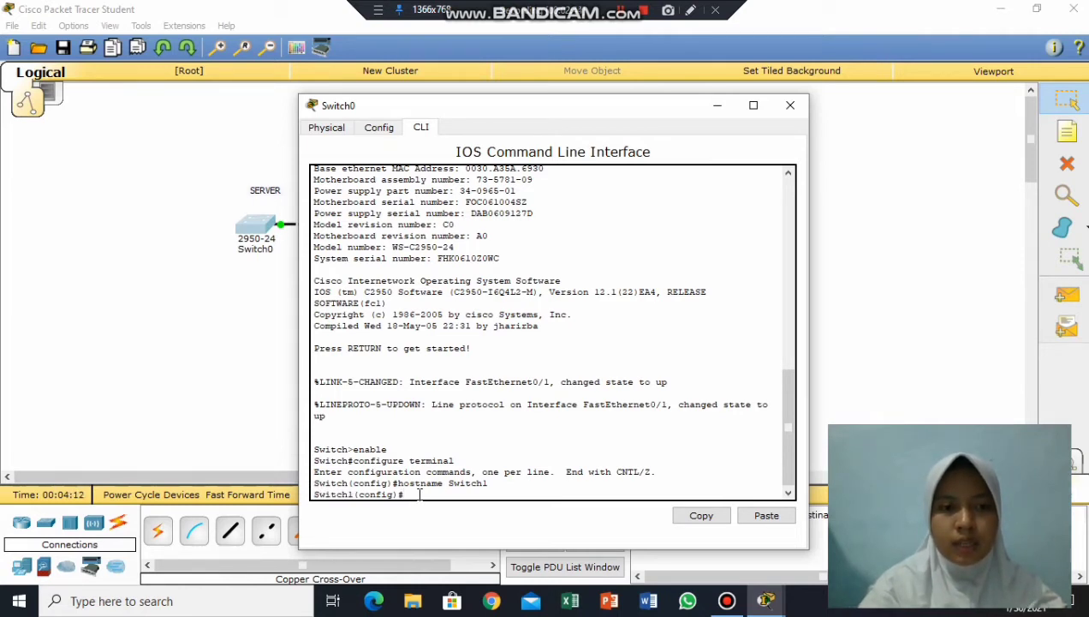
- Enter interface fa0/1 on the server switch and set it to trunk with switchport mode trunk
text(in)
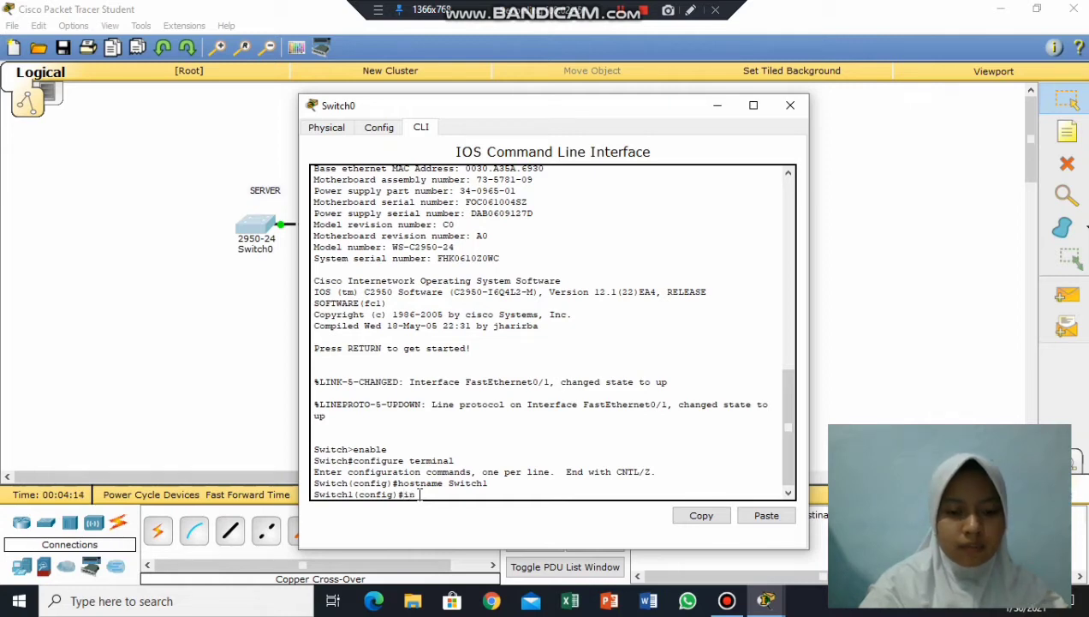
text(terface fa)
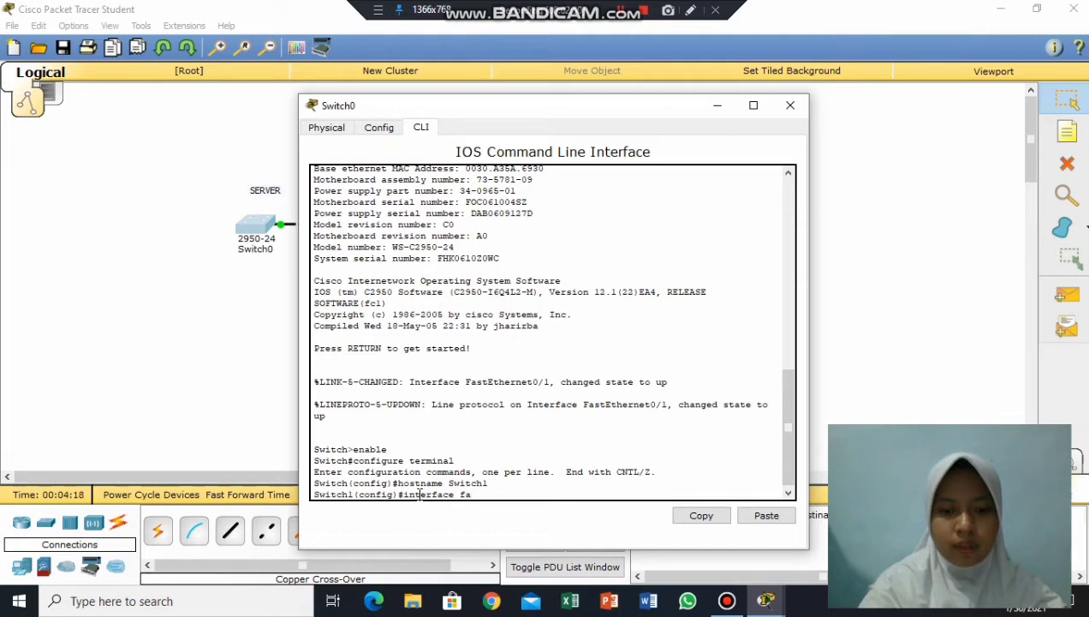
text(0/1)
key(Return)
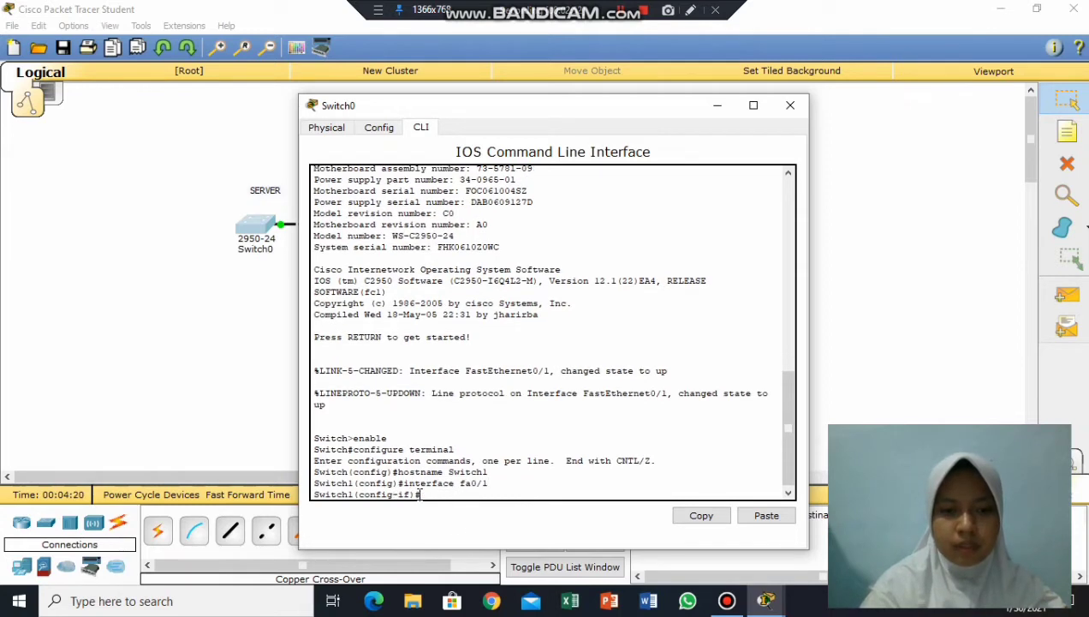
text(swi)
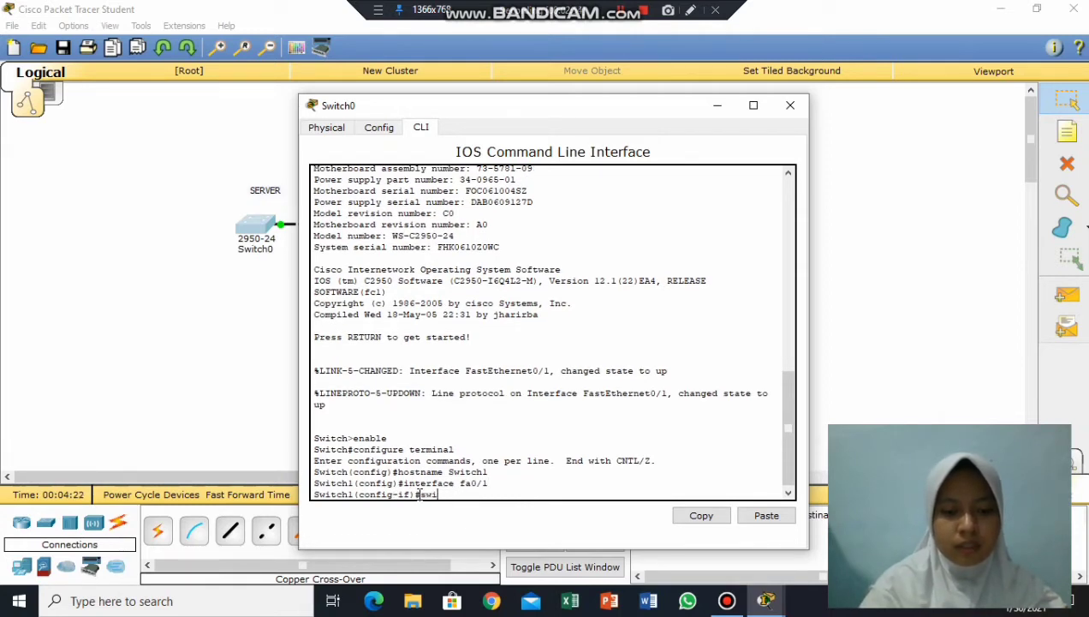
text(tchport )
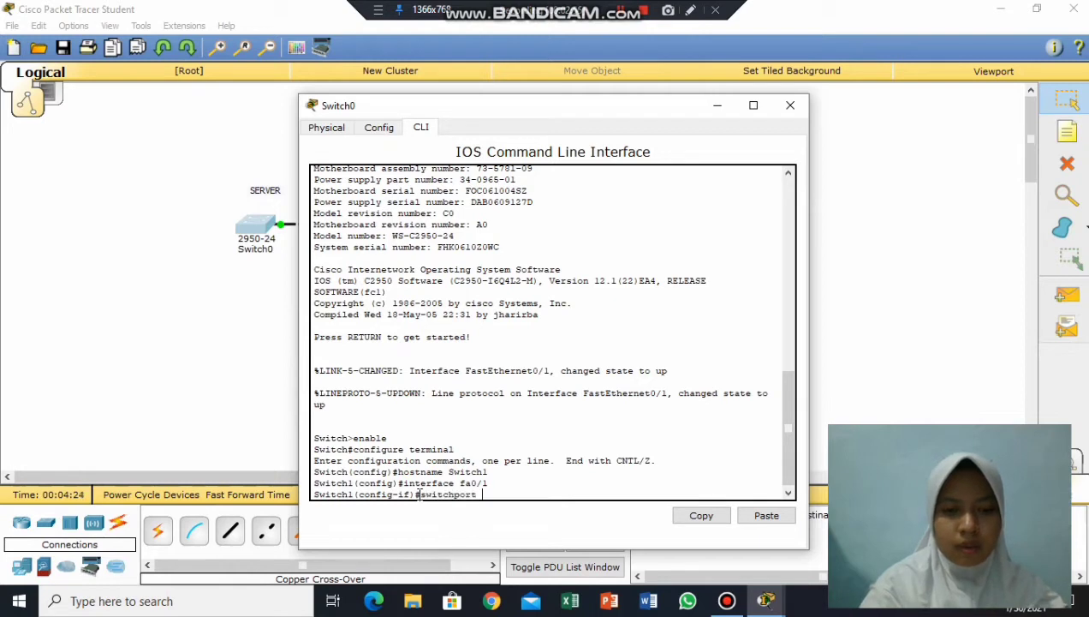
text(mode trunk)
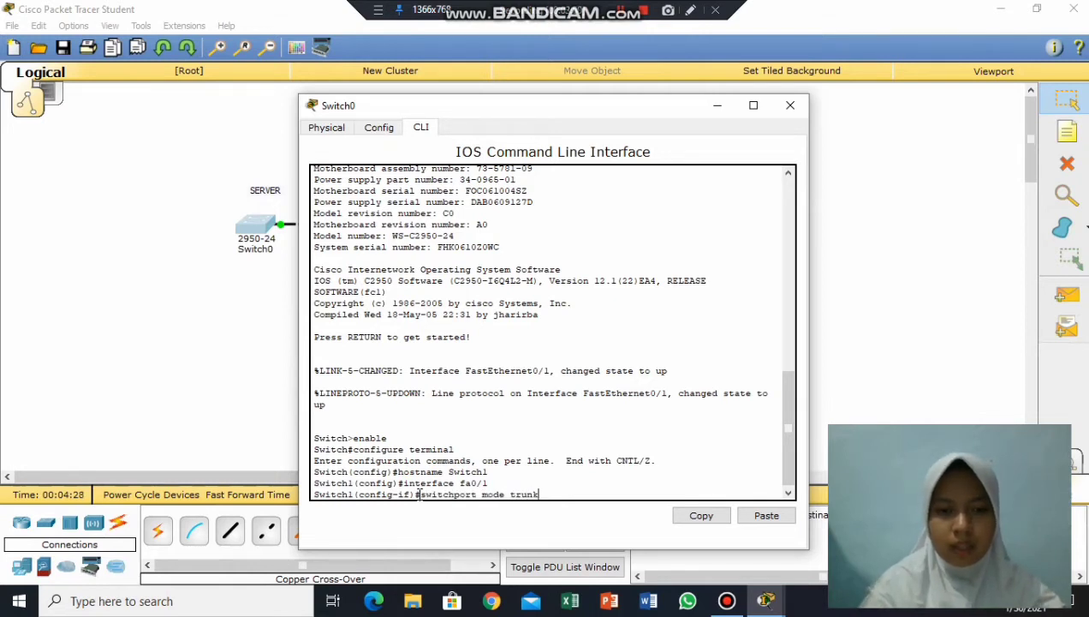
key(Return)
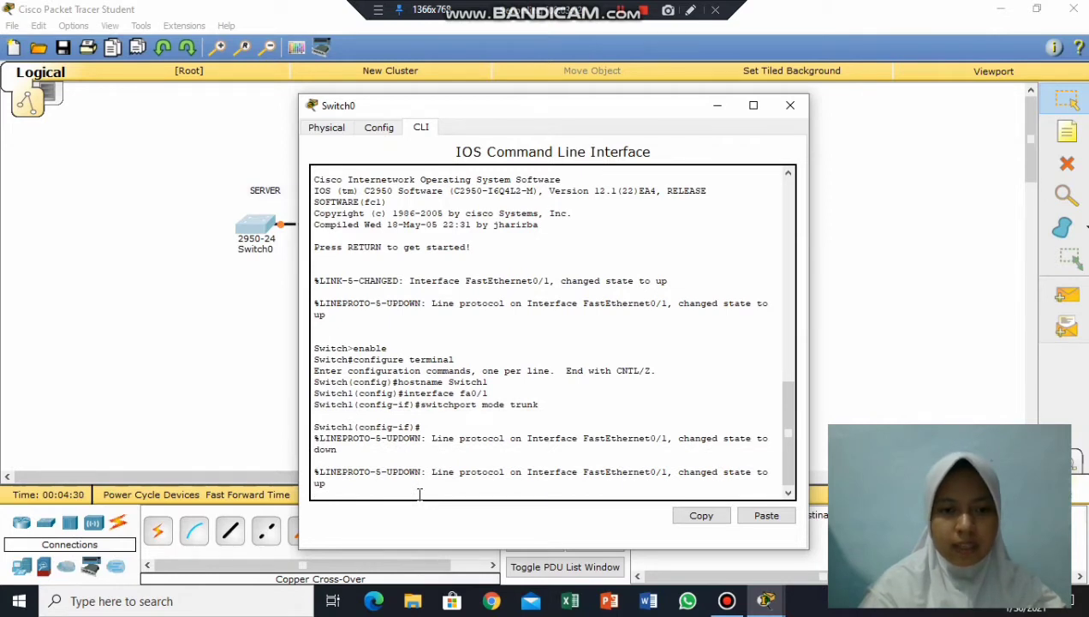
key(Return)
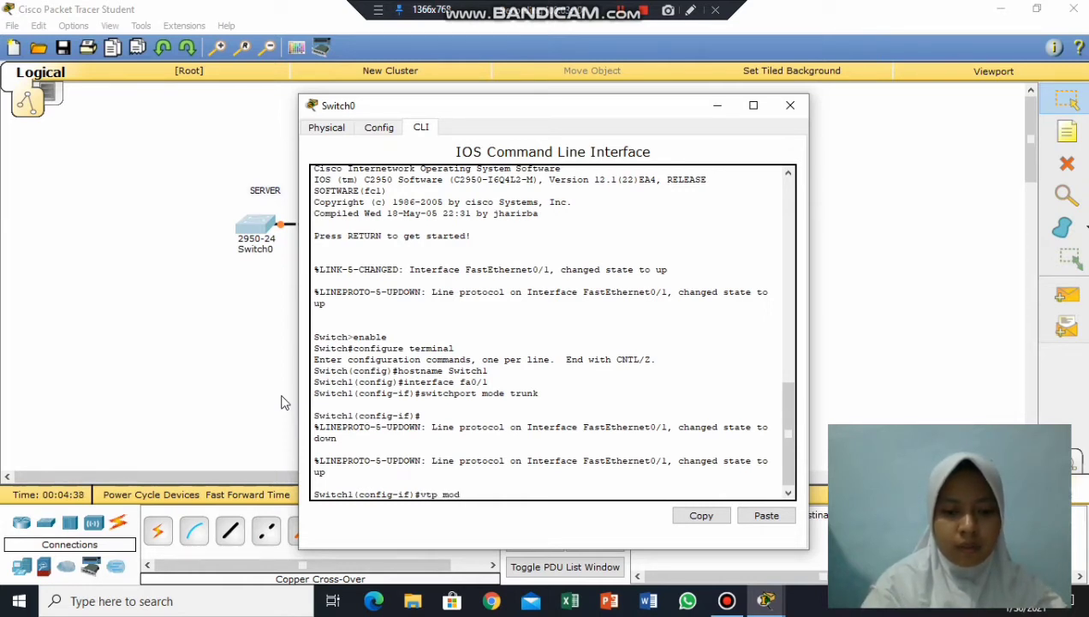
- Set the server switch to VTP server with the vtp mode server command
text(vtp mode serve)
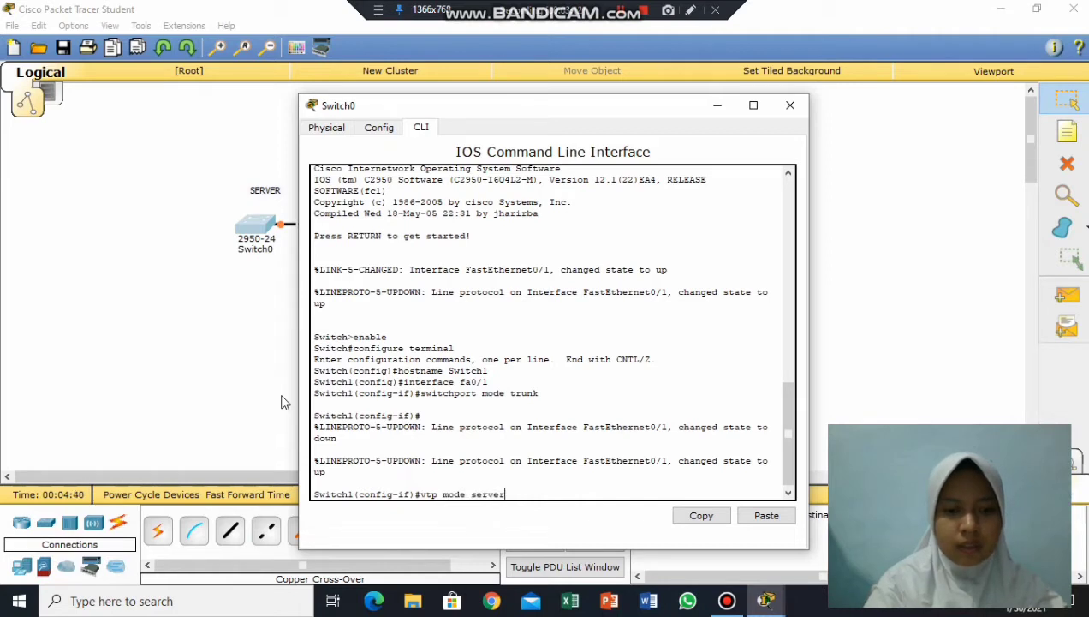
text(r)
key(Return)
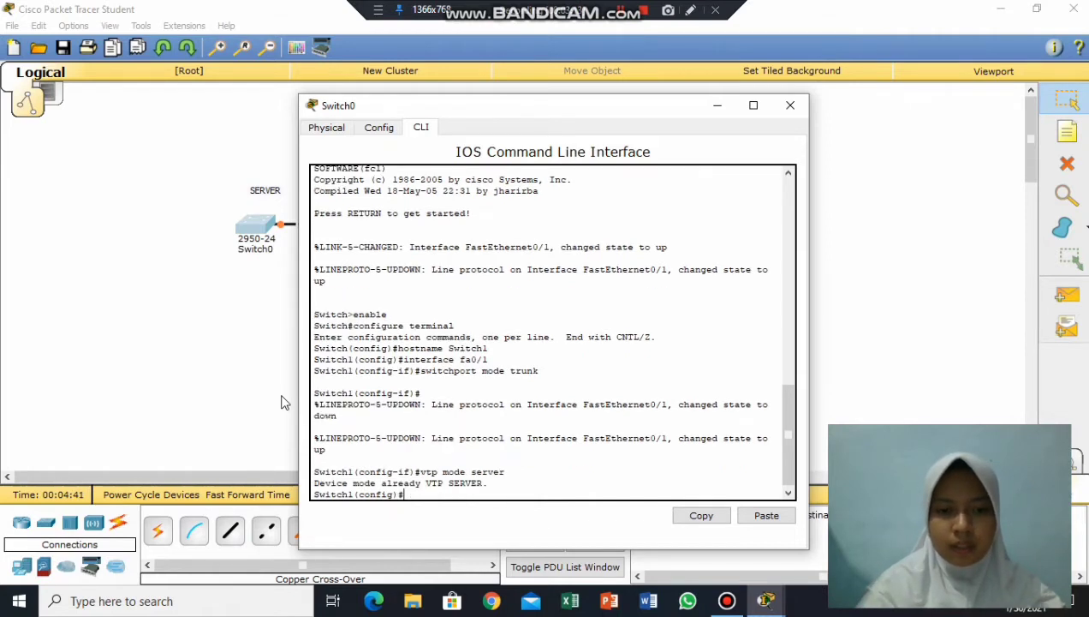
drag(427, 484, 484, 488)
click(423, 494)
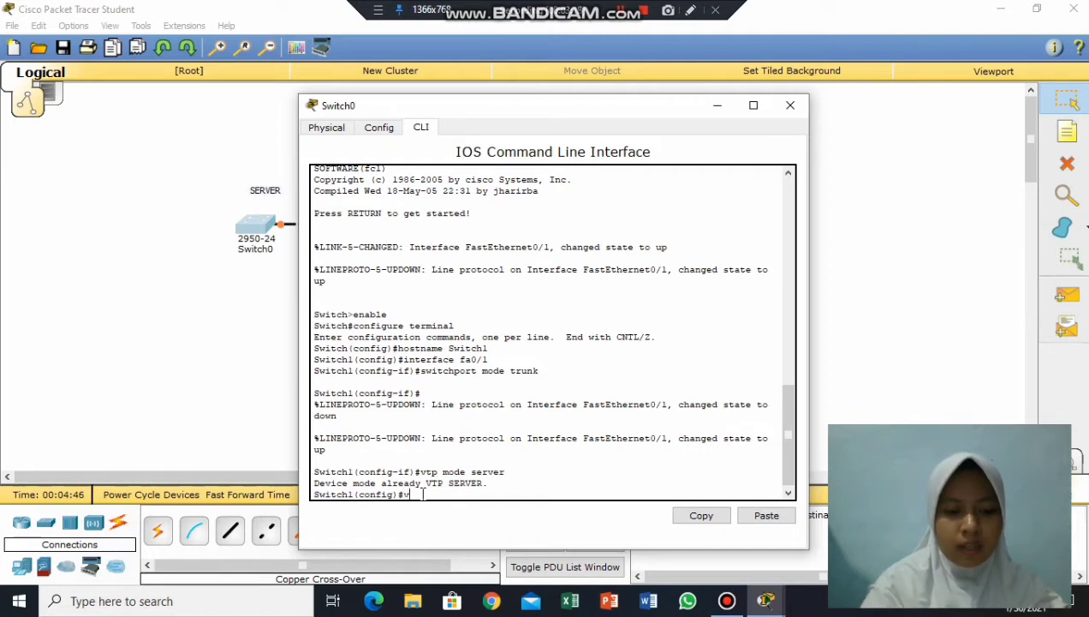
- Set the VTP domain of the server switch to the author's first name with the vtp domain command
text(vtp domain)
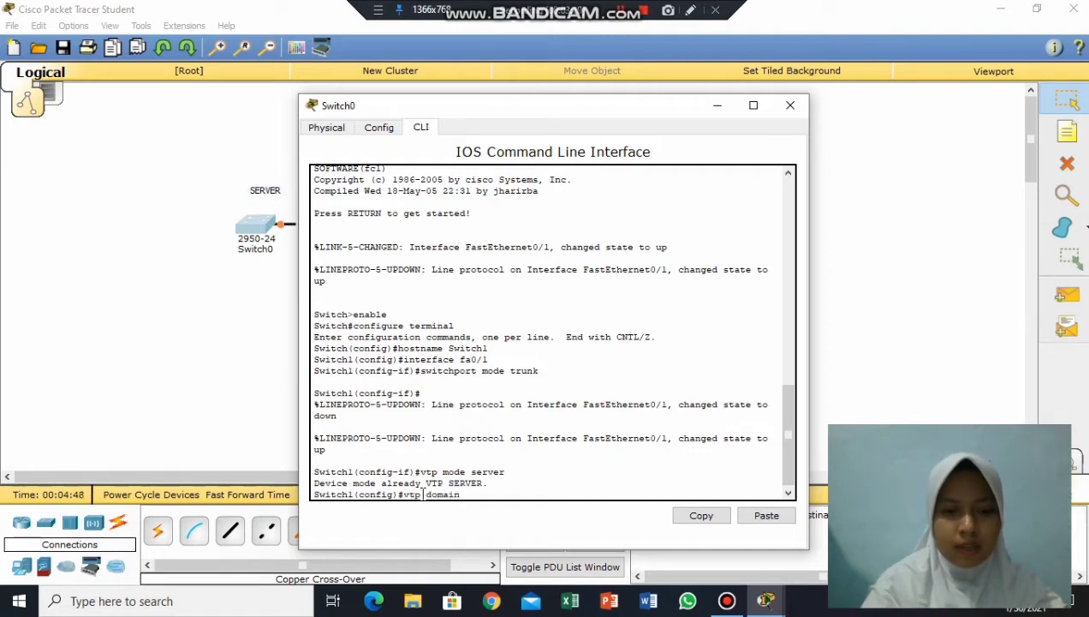
text( Nailla)
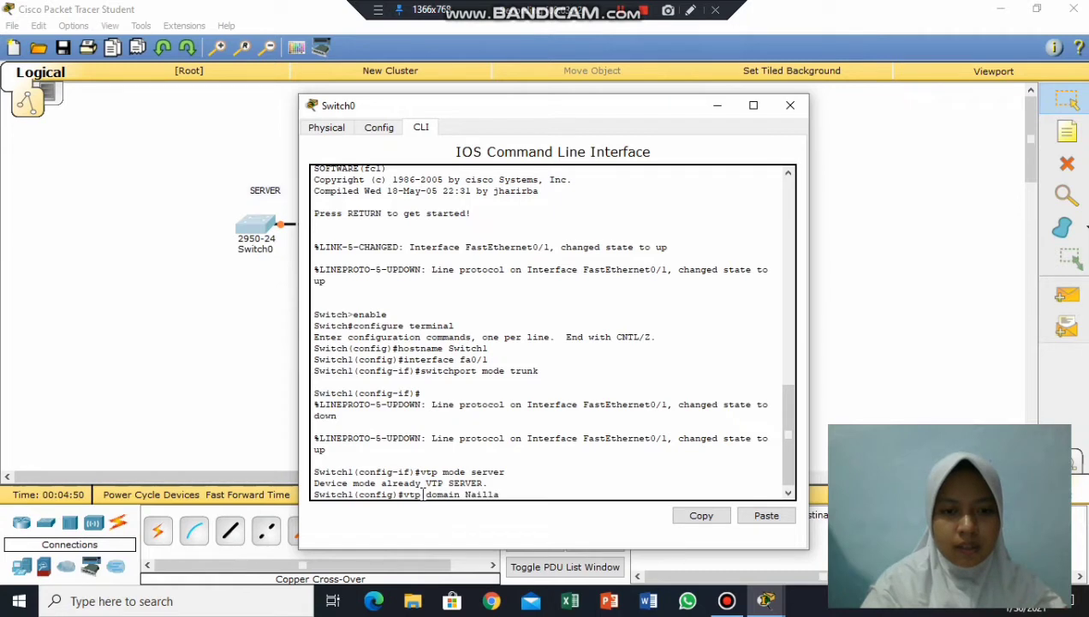
key(Return)
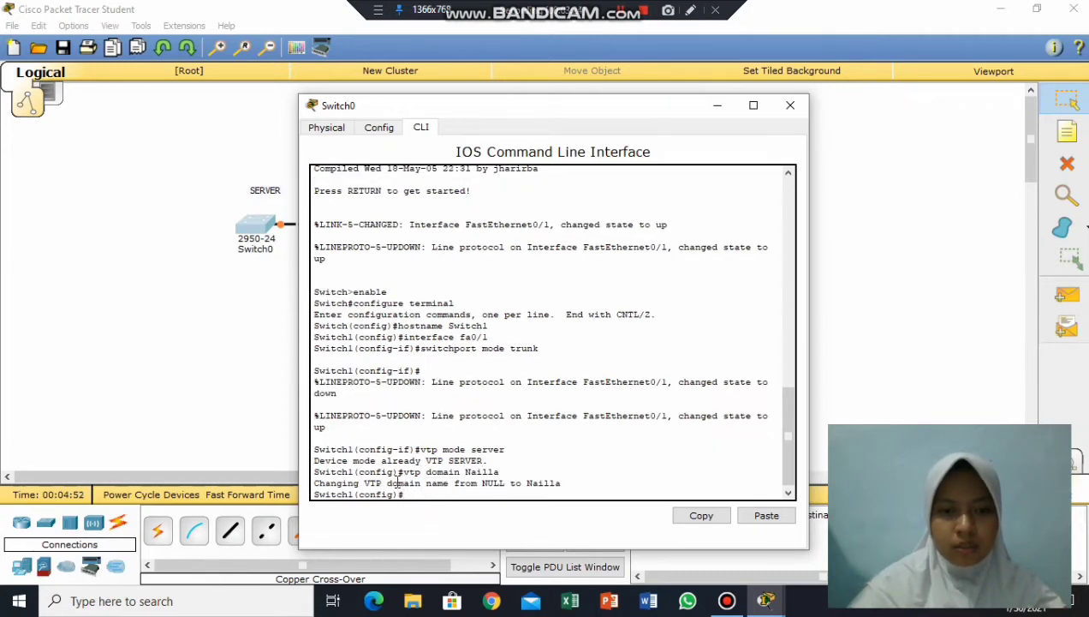
drag(382, 483, 421, 488)
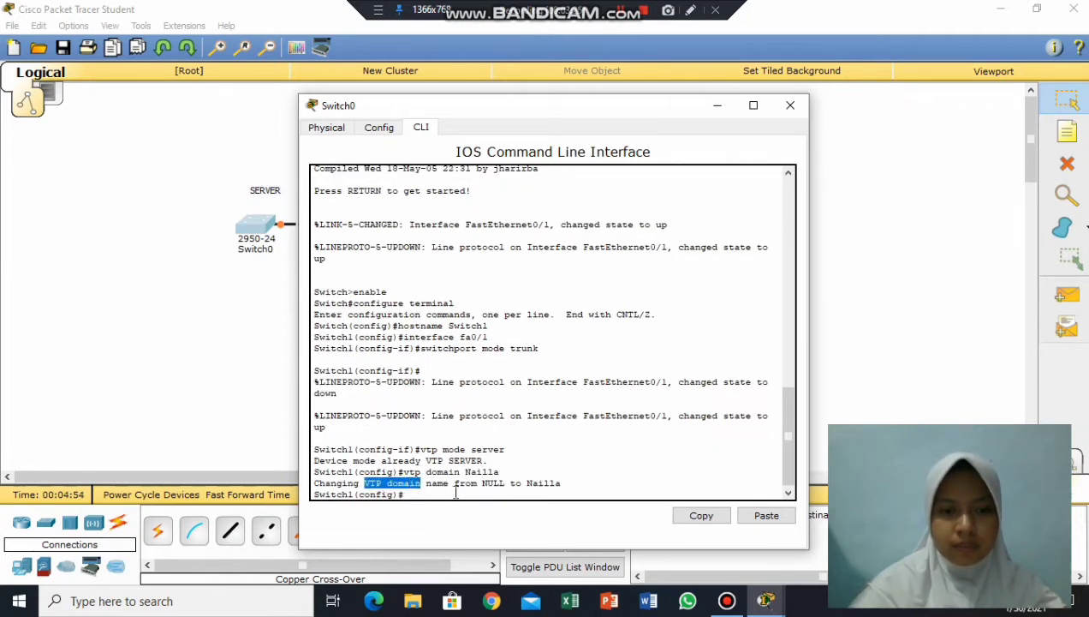
drag(526, 480, 559, 480)
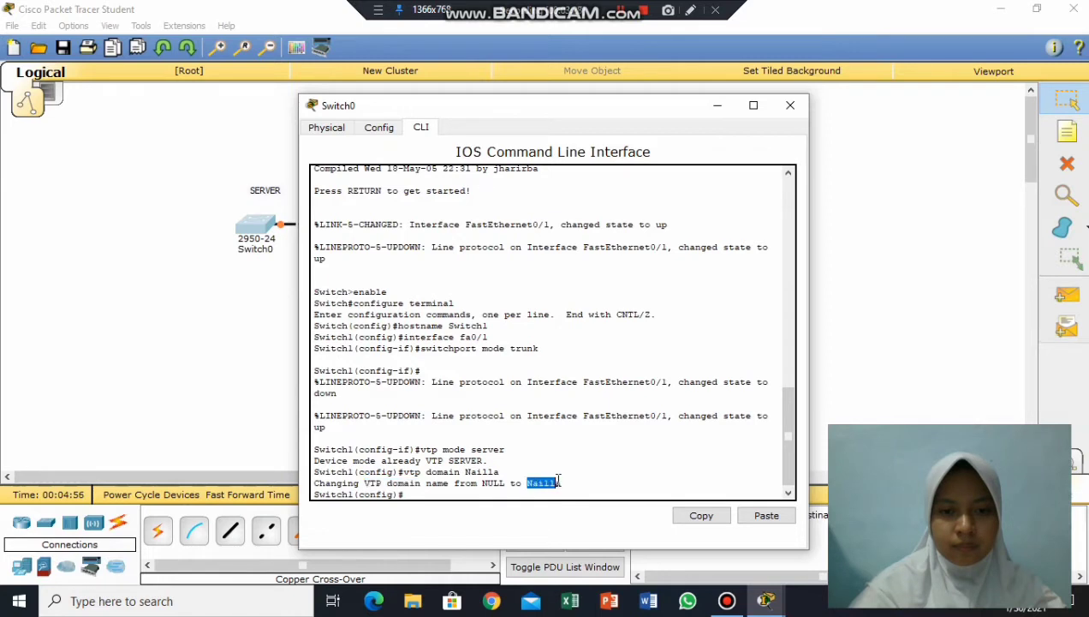
click(470, 494)
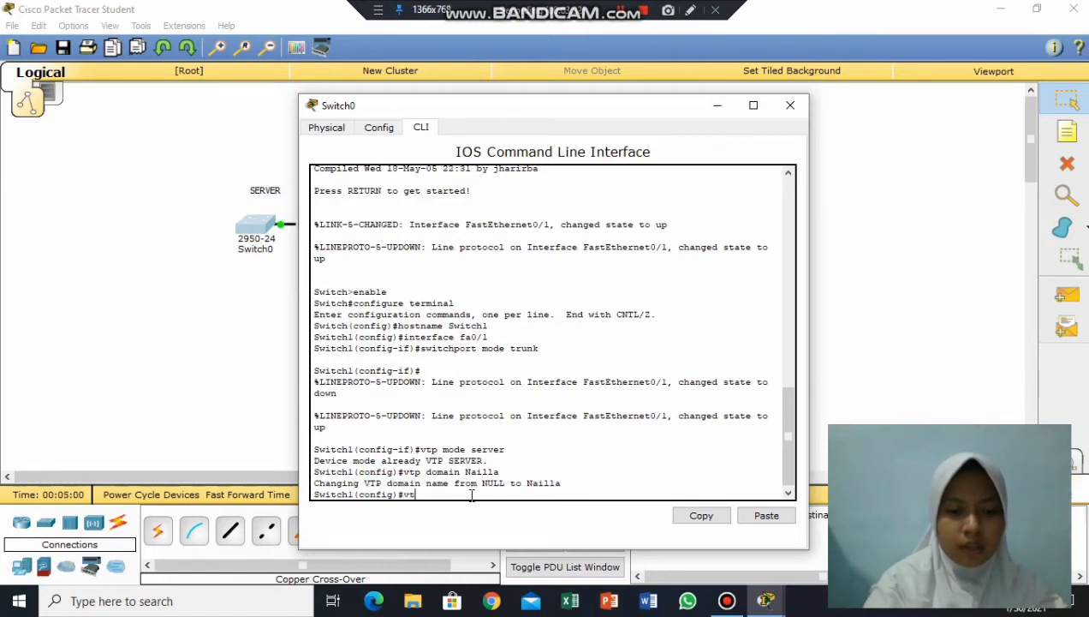
- Enter the VTP password on the server switch with the vtp password command and close the Switch0 window
text(p passw)
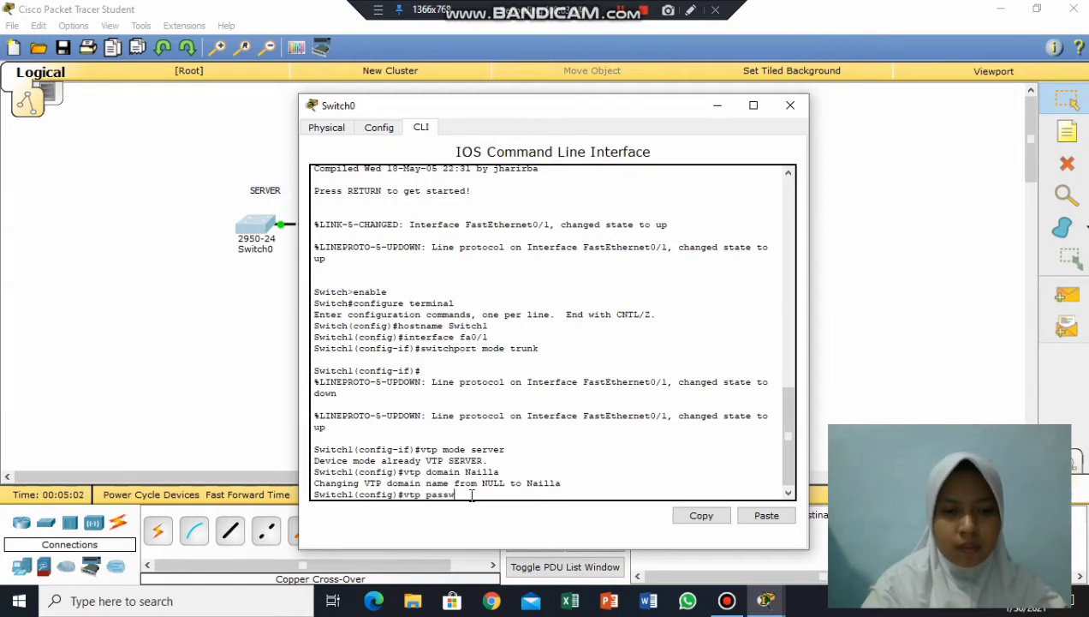
text(ord 12)
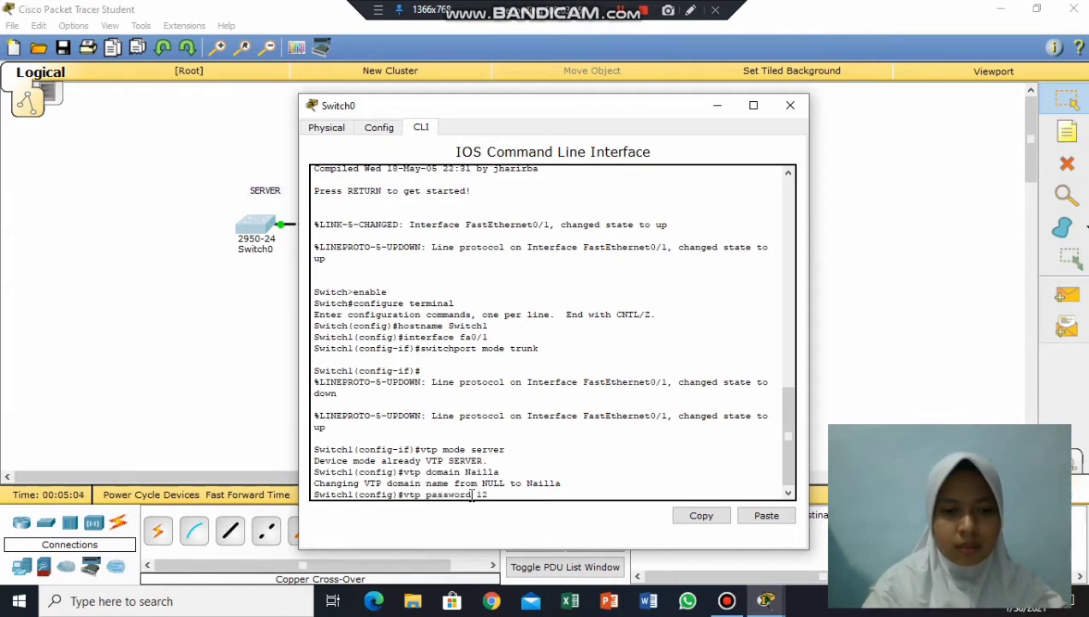
text(3)
key(Return)
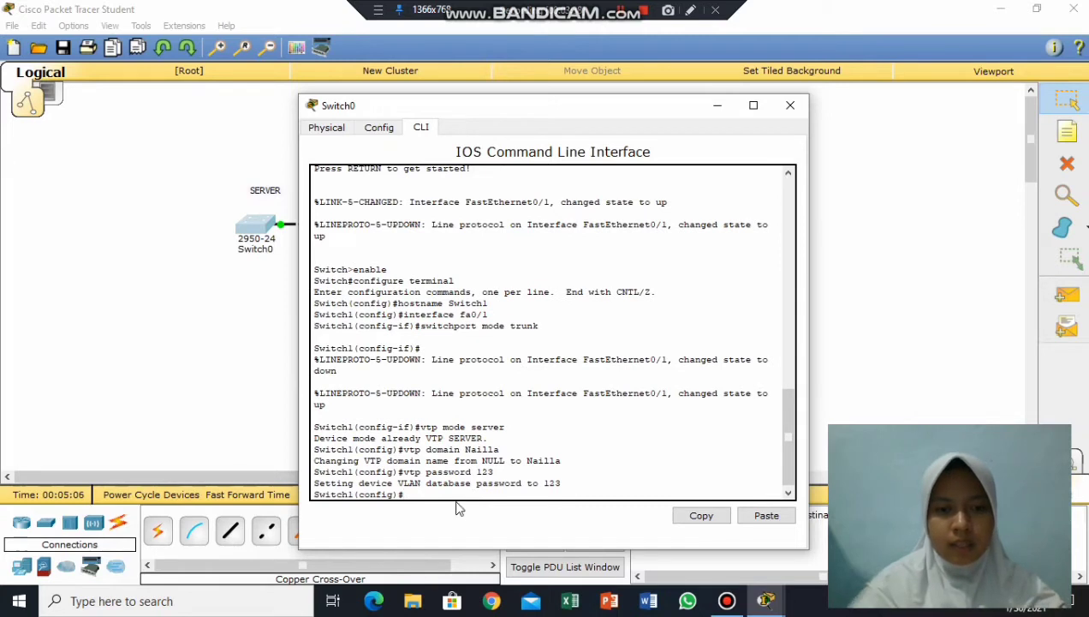
drag(476, 482, 573, 483)
click(599, 478)
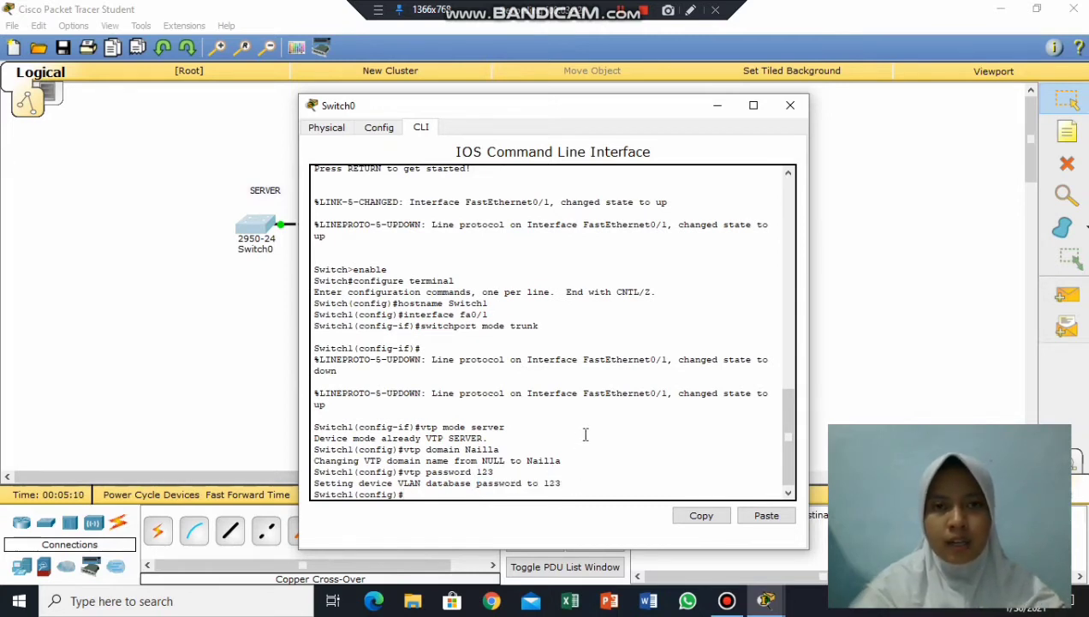
click(792, 108)
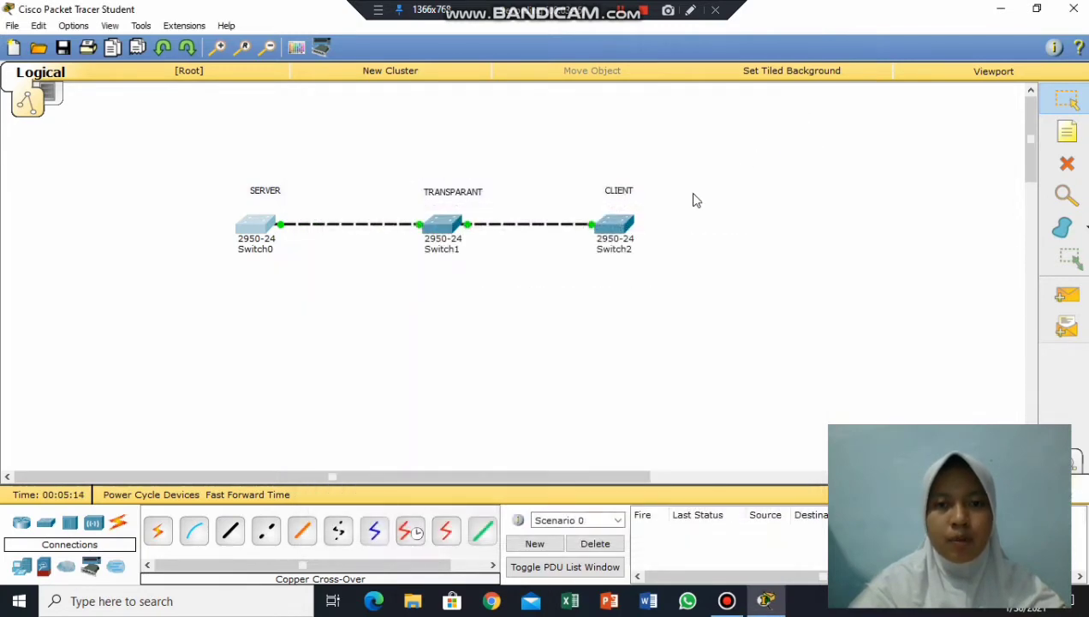
- Open the command line of Switch1 and enter global configuration mode with the enable and configure terminal commands
click(446, 228)
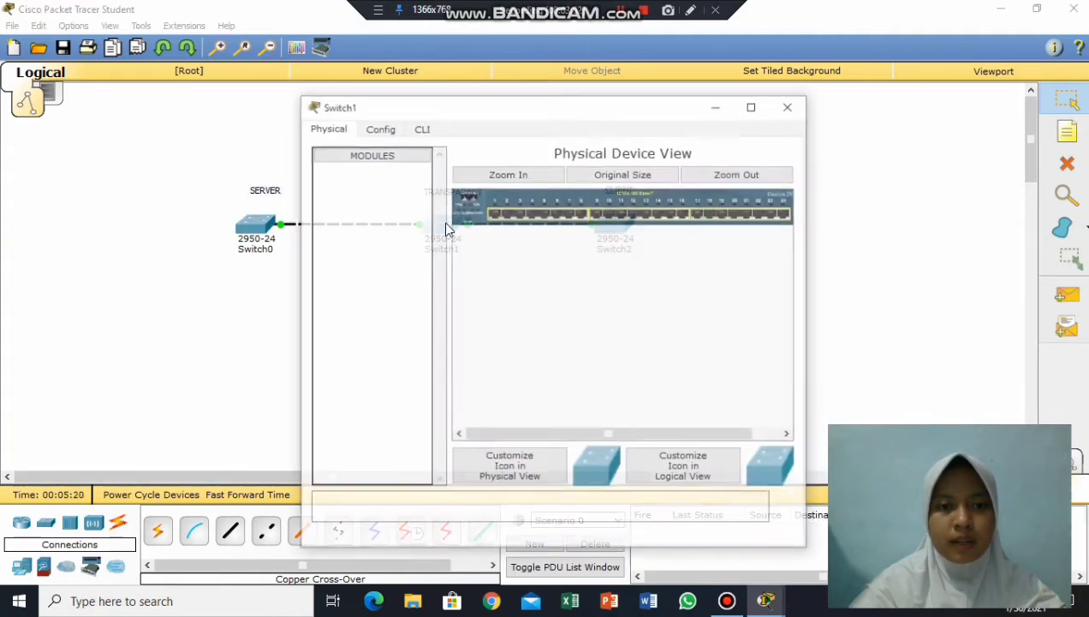
click(422, 129)
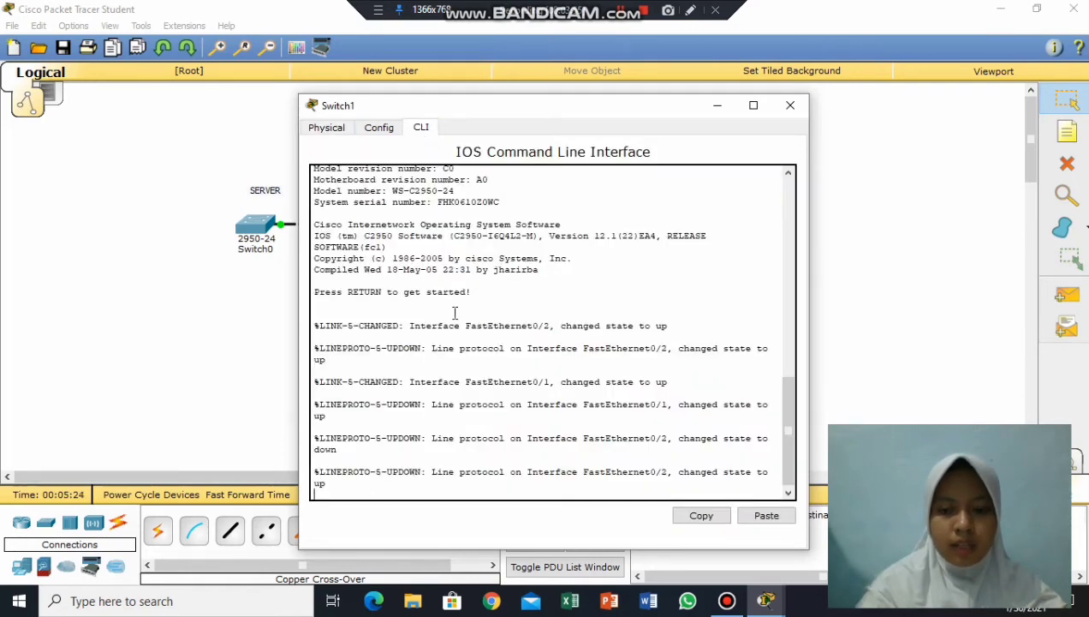
key(Return)
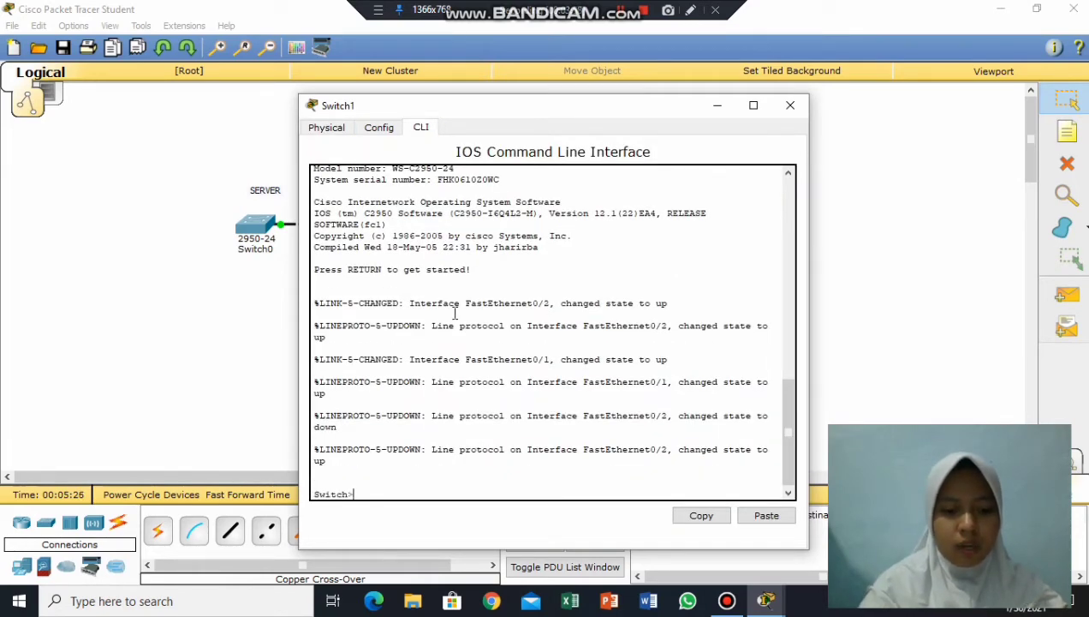
text(enable)
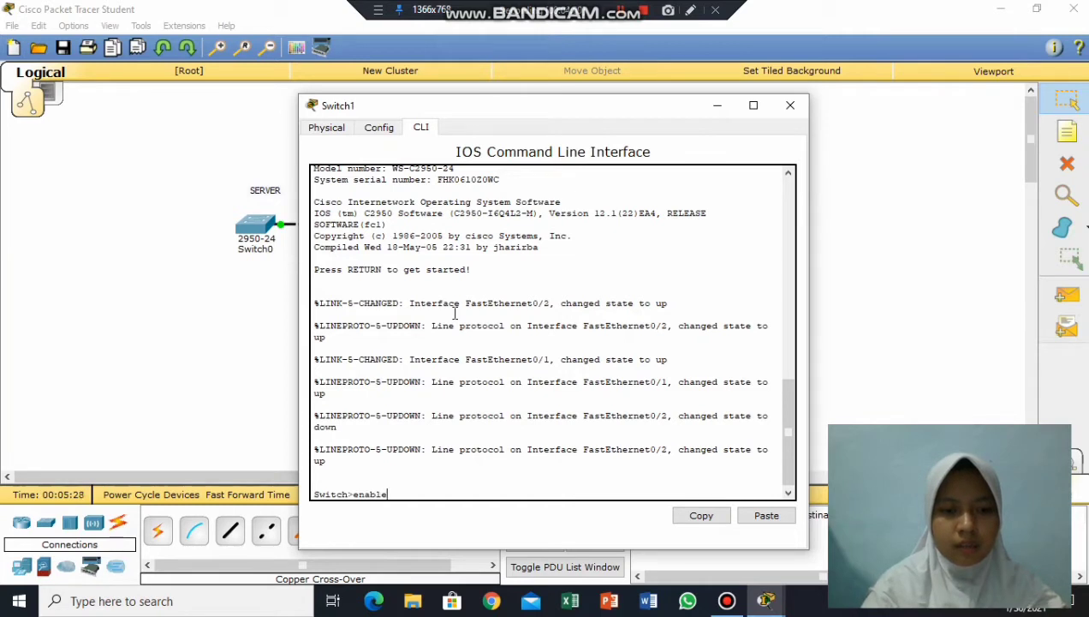
key(Return)
text(con)
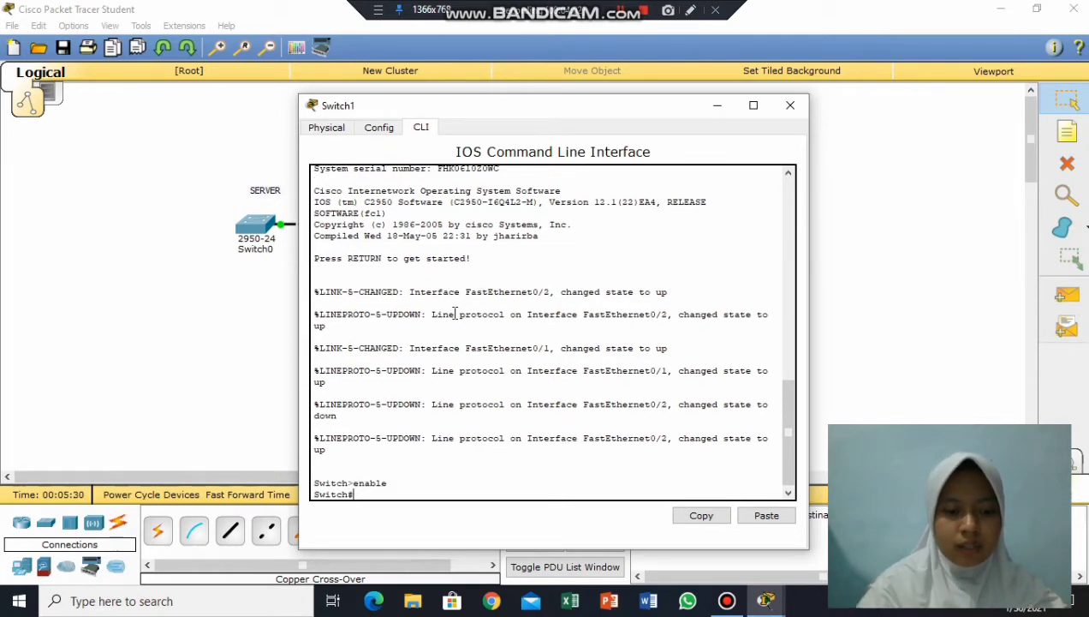
text(figure)
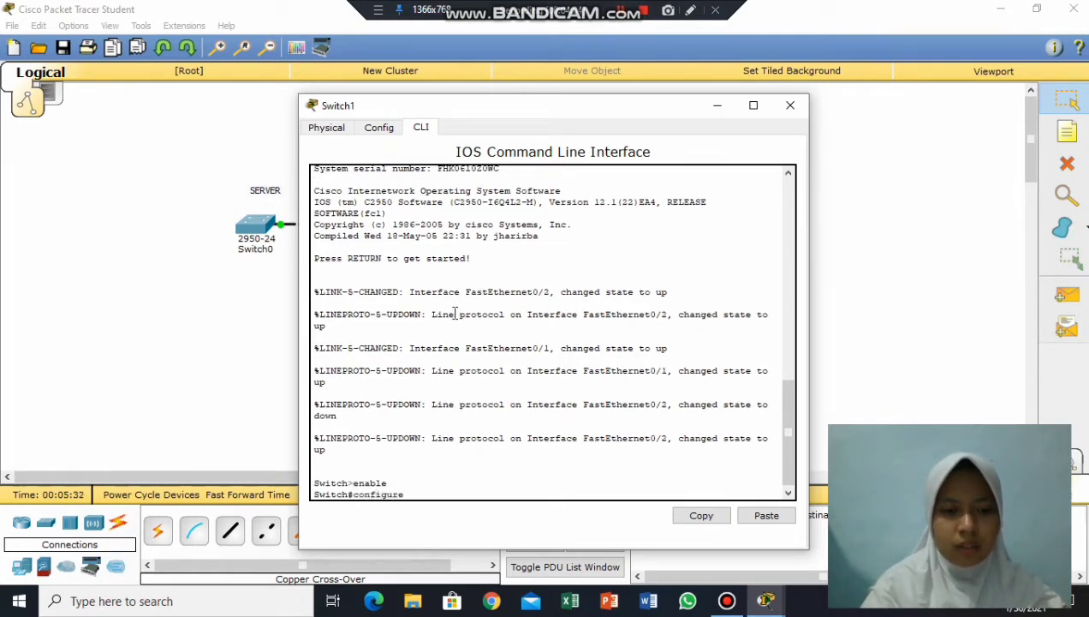
text( terminal)
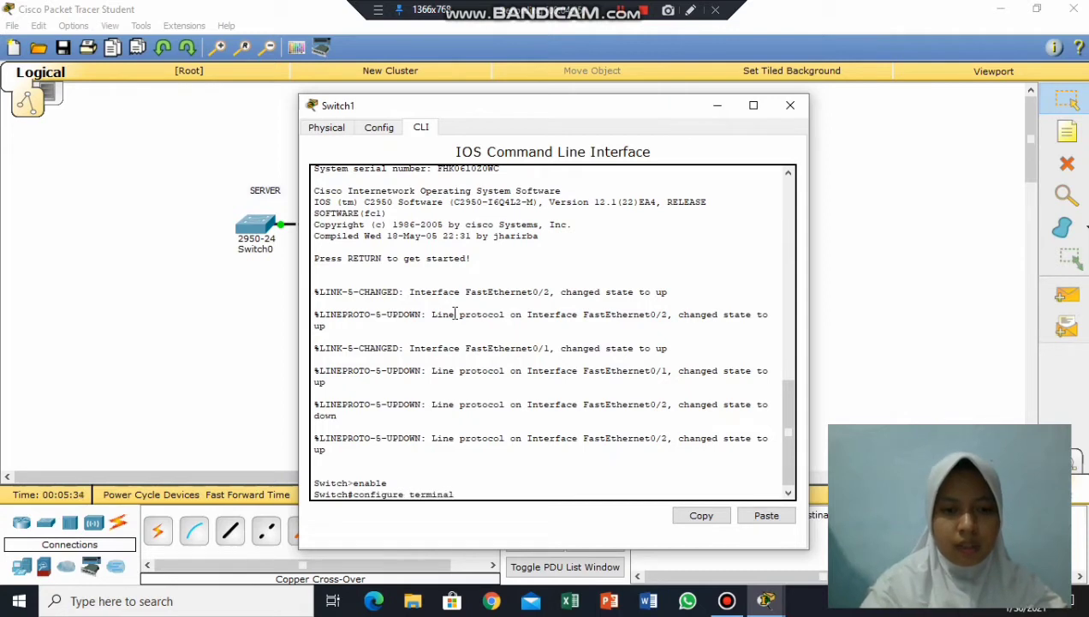
key(Return)
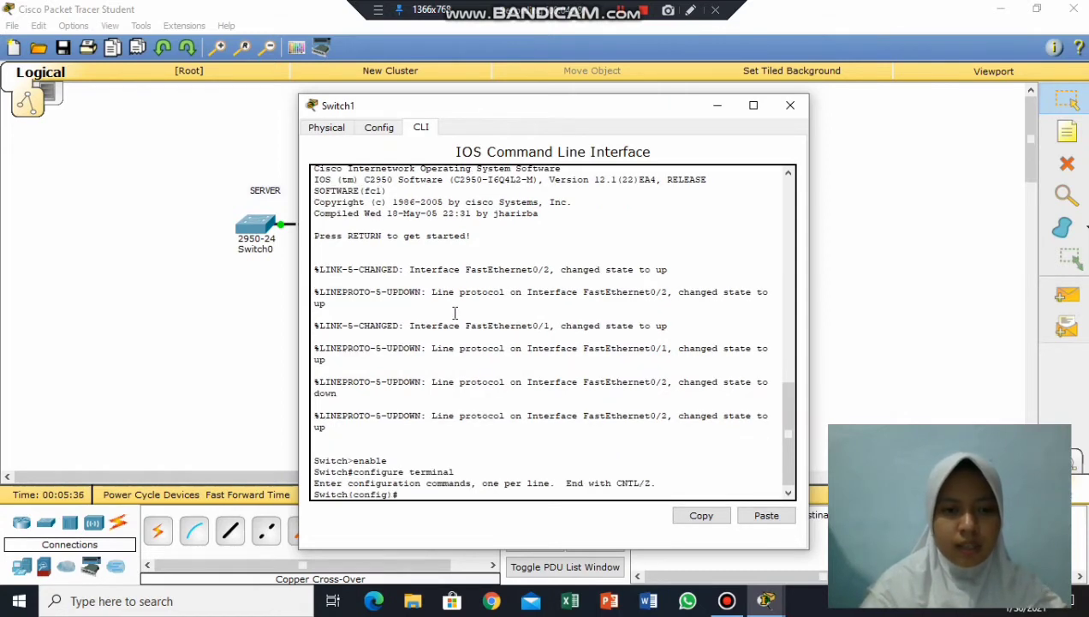
- Set the hostname of the transparent switch to Switch2 with the hostname command
text(h)
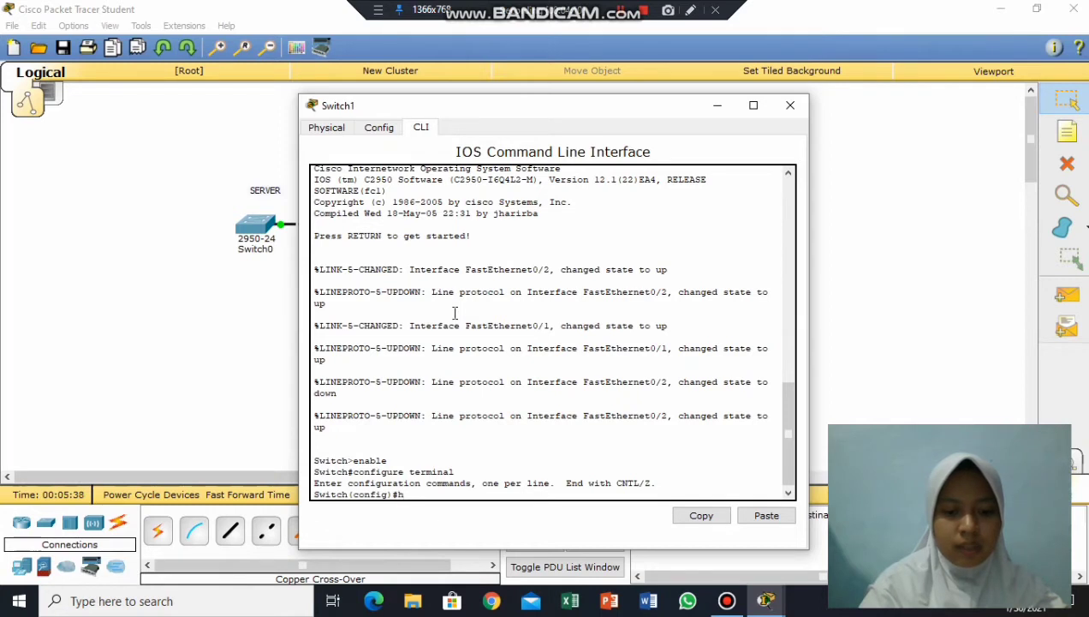
text(ostname )
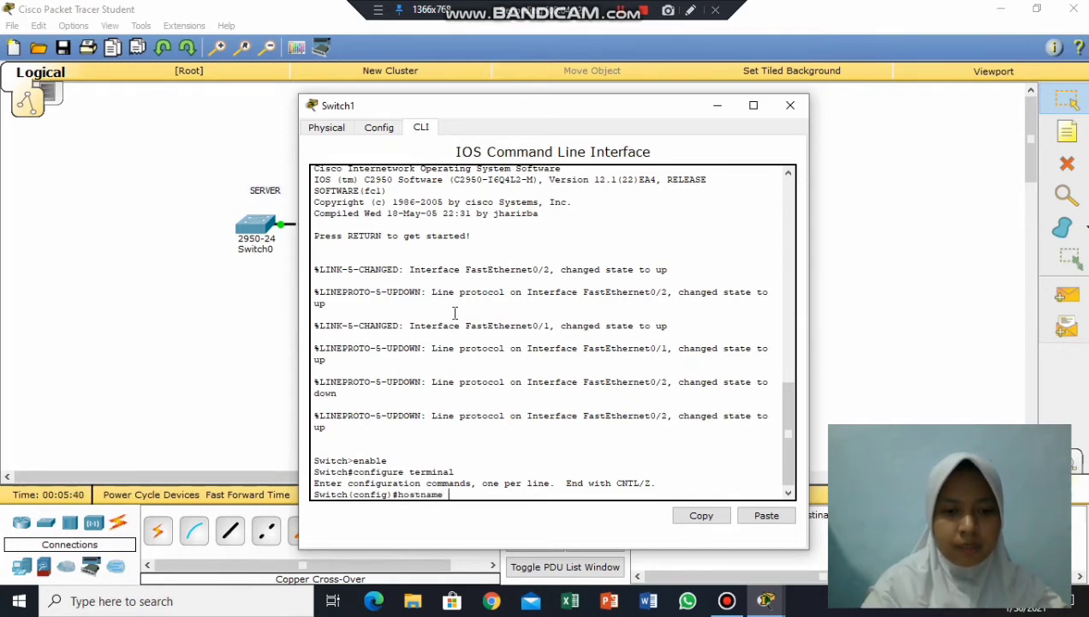
text(Switch2)
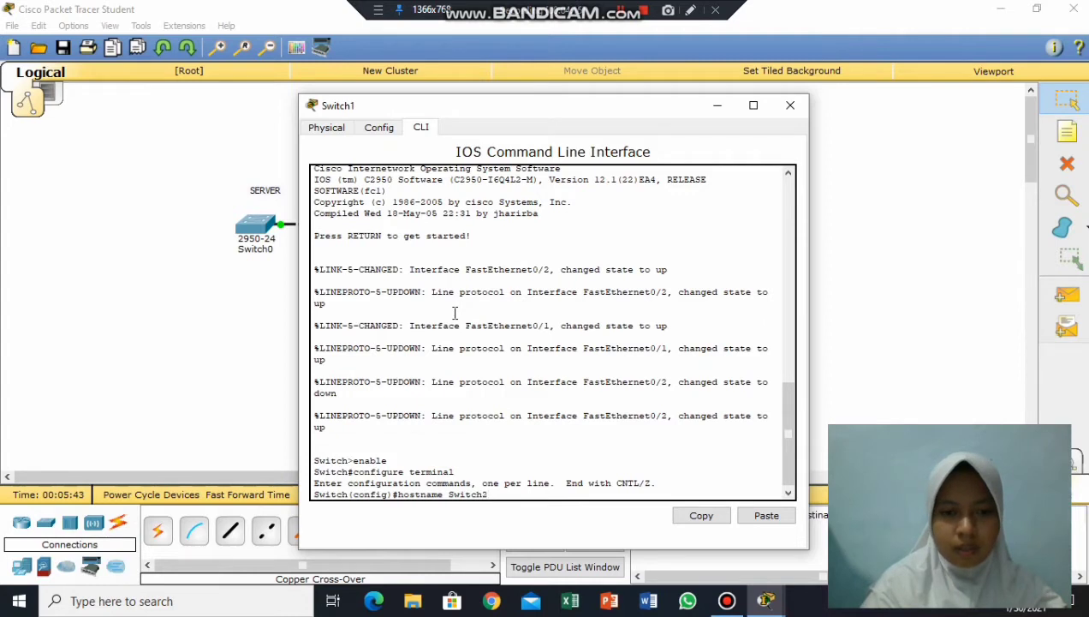
key(Return)
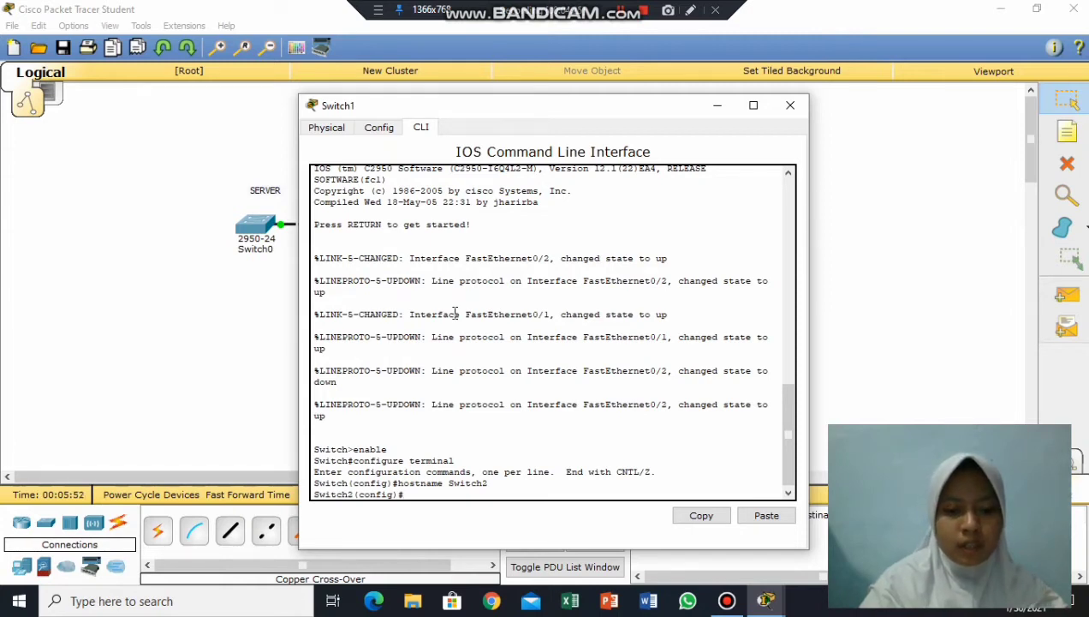
- Configure ports fa0/1-2 of the transparent switch as trunks using the interface range and switchport mode trunk commands
text(in)
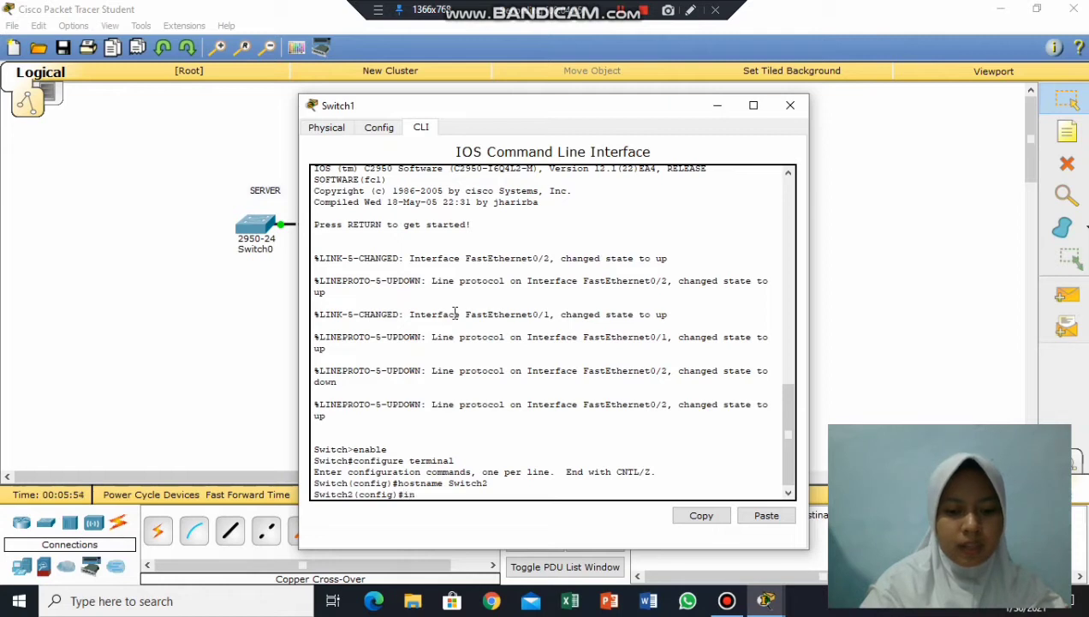
text(terface fa0/)
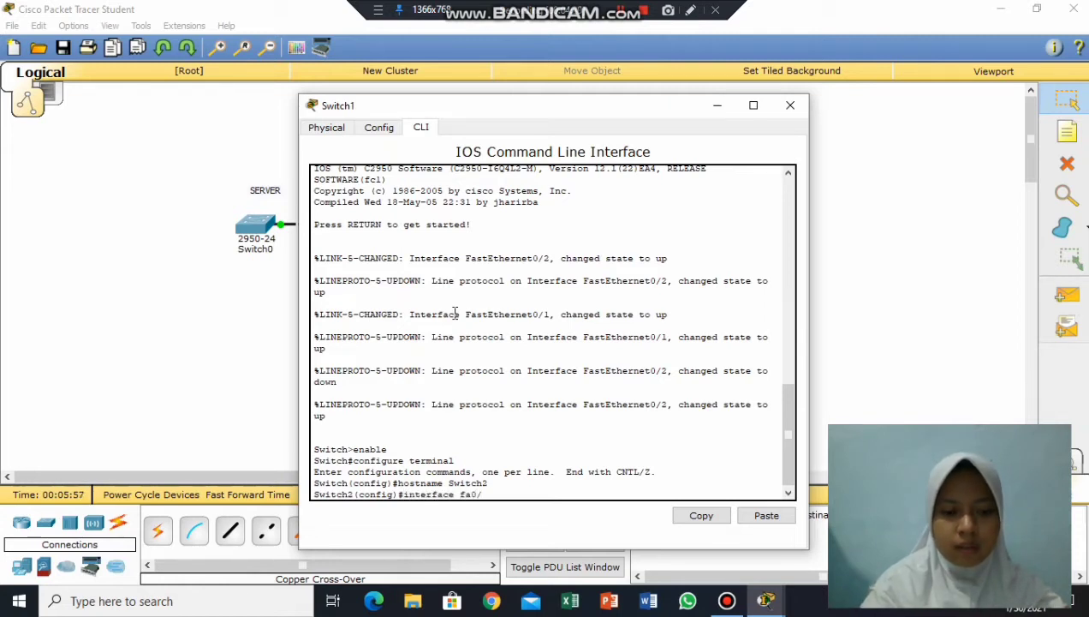
key(BackSpace)
text(range)
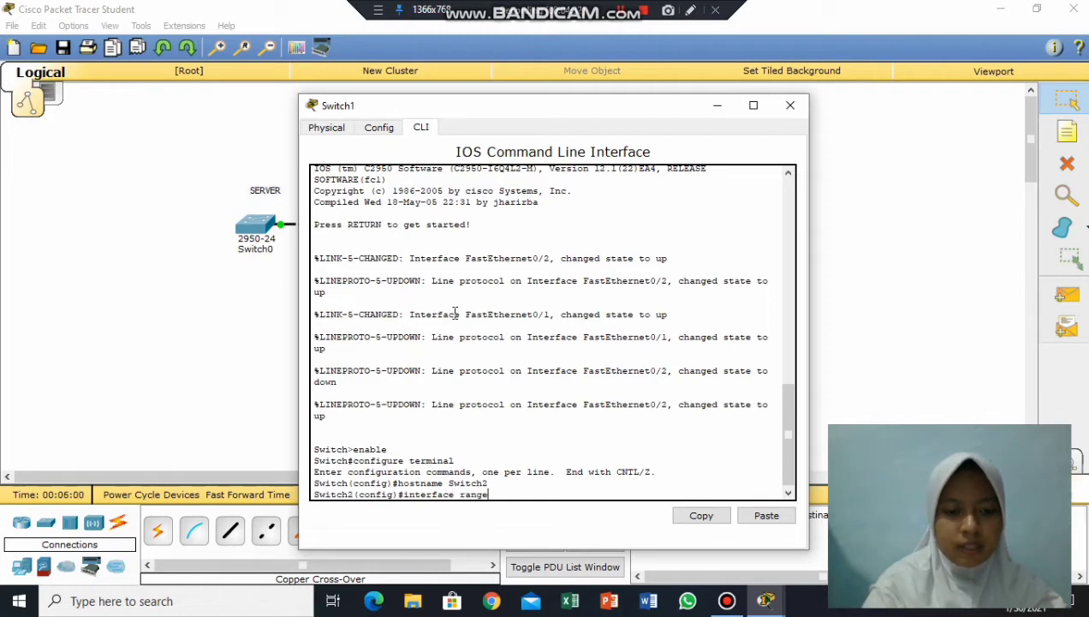
text( fa0/)
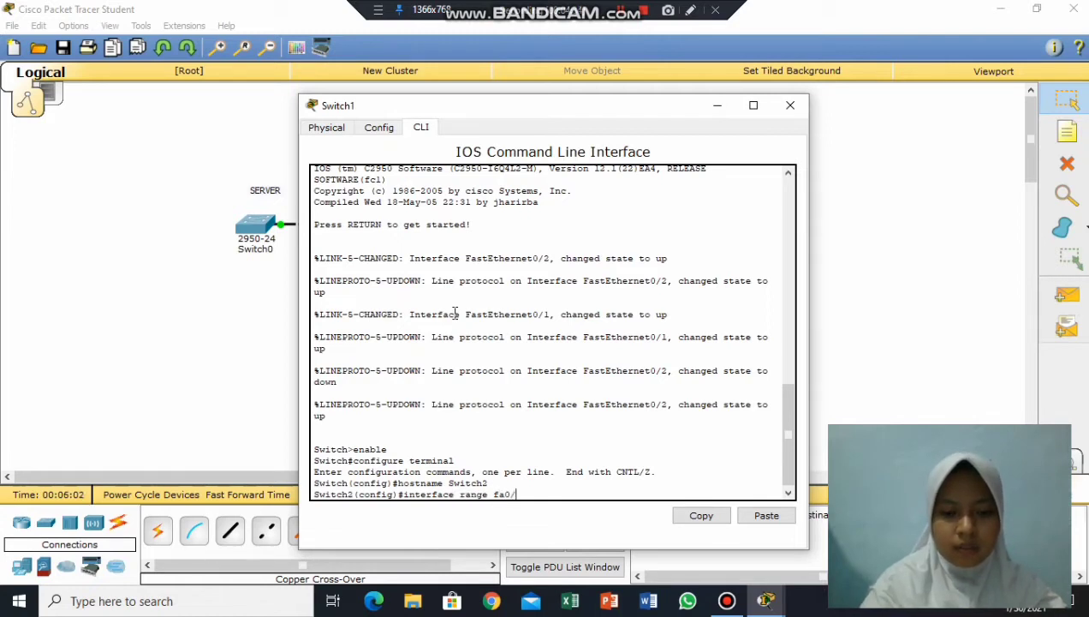
text(1-2)
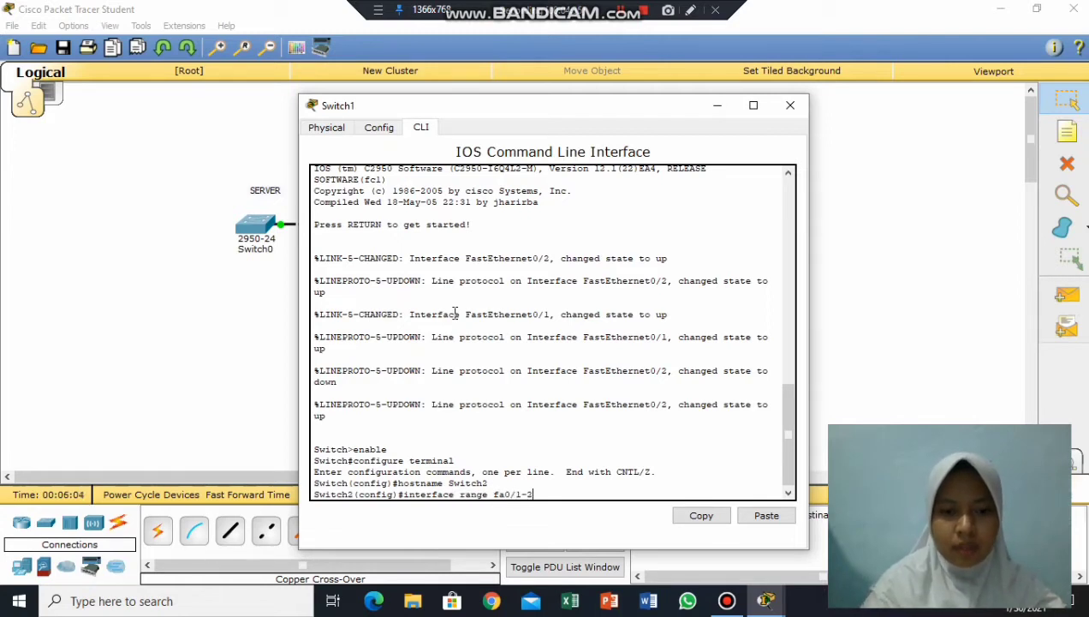
key(Return)
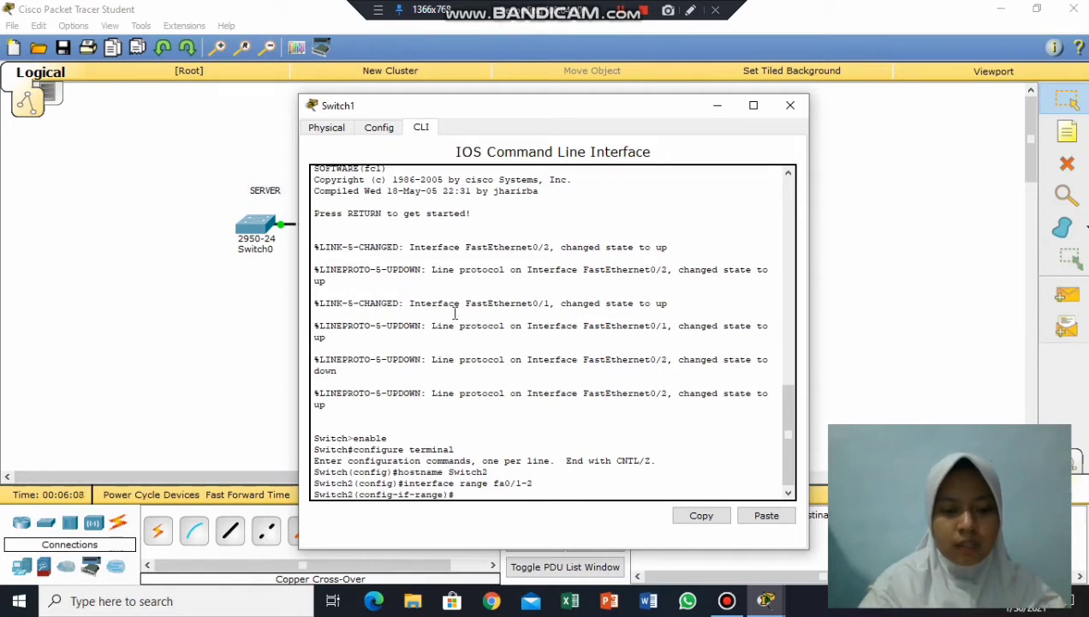
text(switchpor)
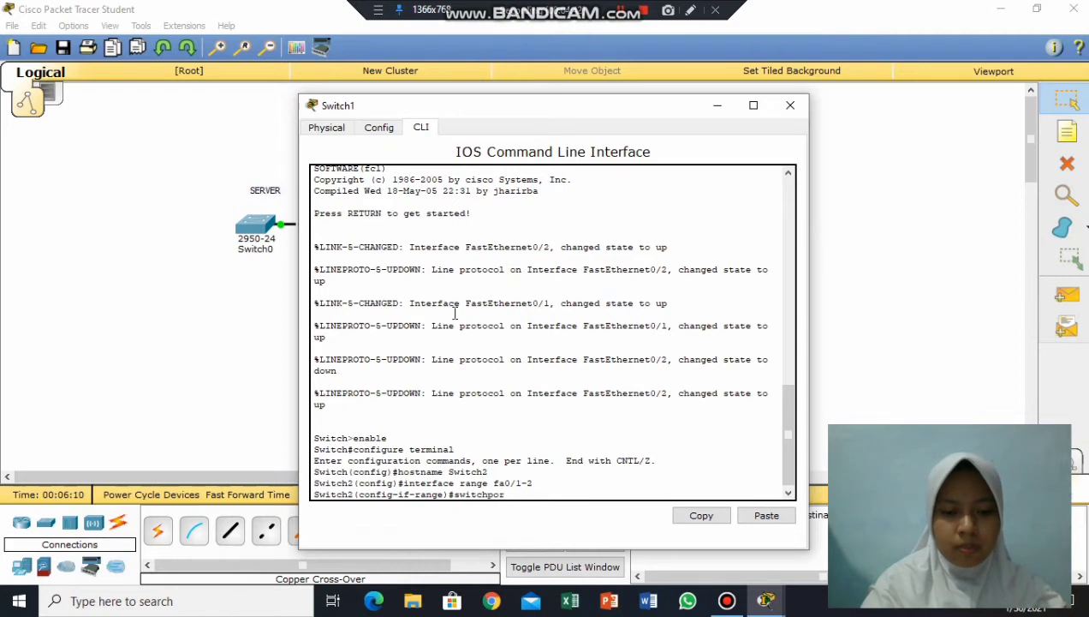
text(t mode trunk)
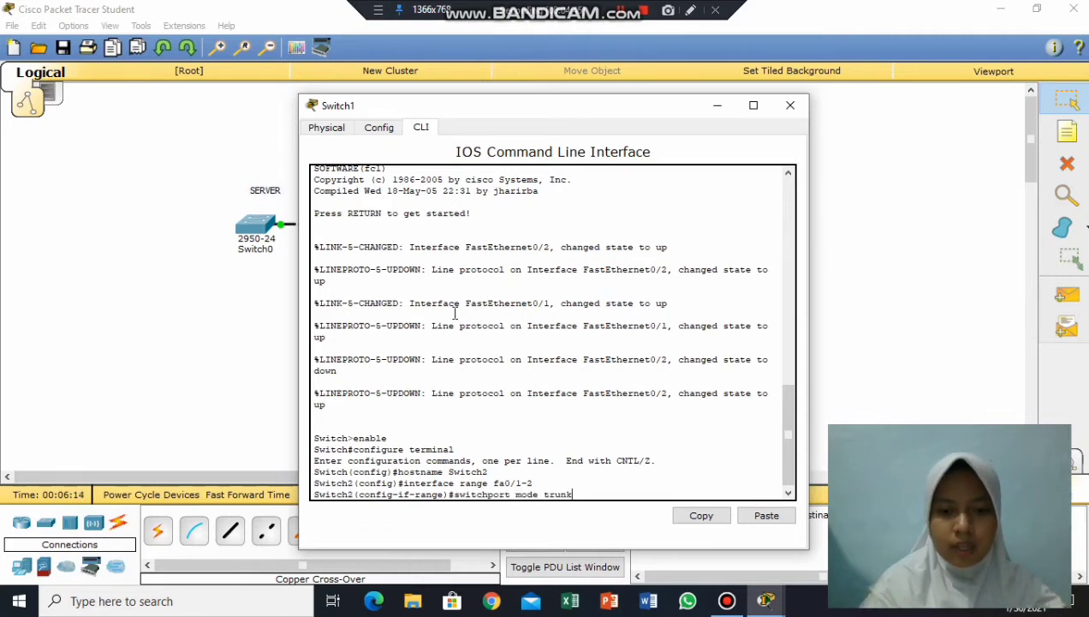
key(Return)
key(Return)
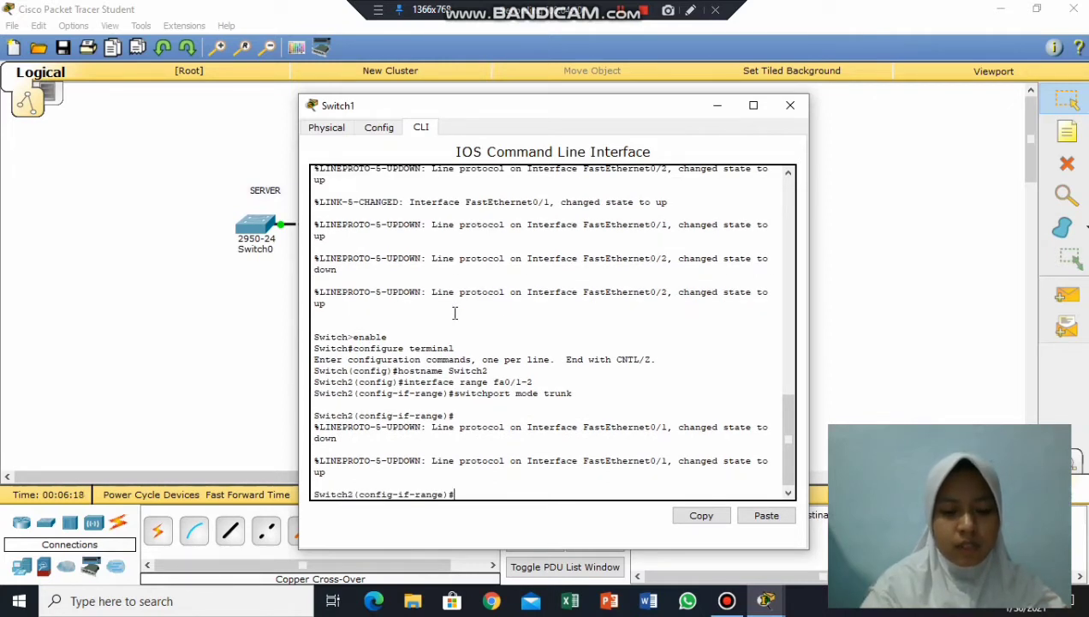
- Put the middle switch in VTP transparent mode with the vtp mode transparent command
text(vtp mo)
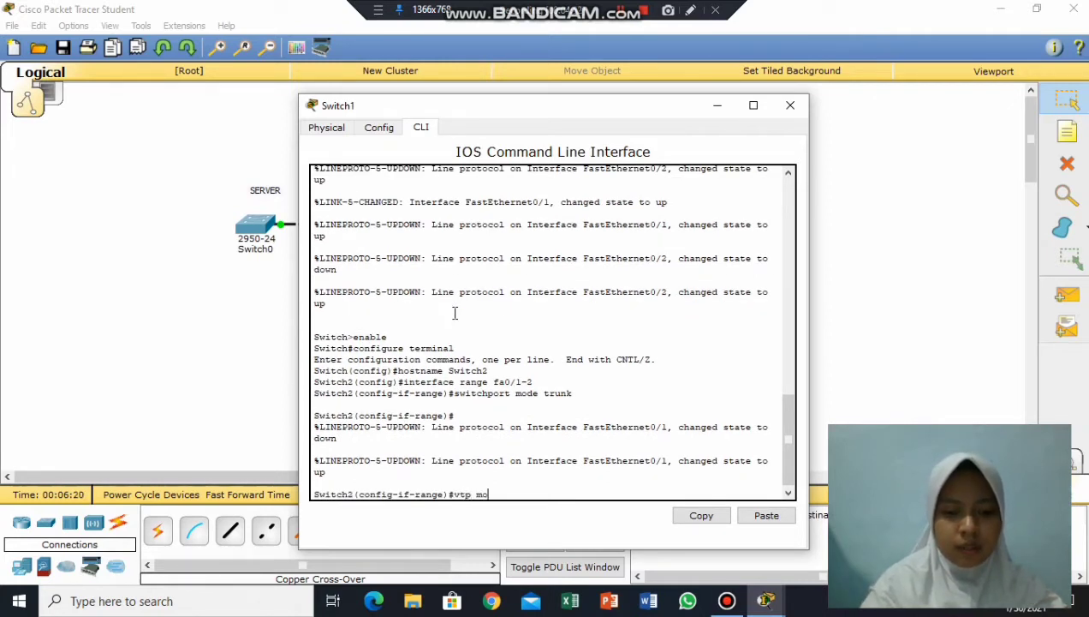
text(de transparent)
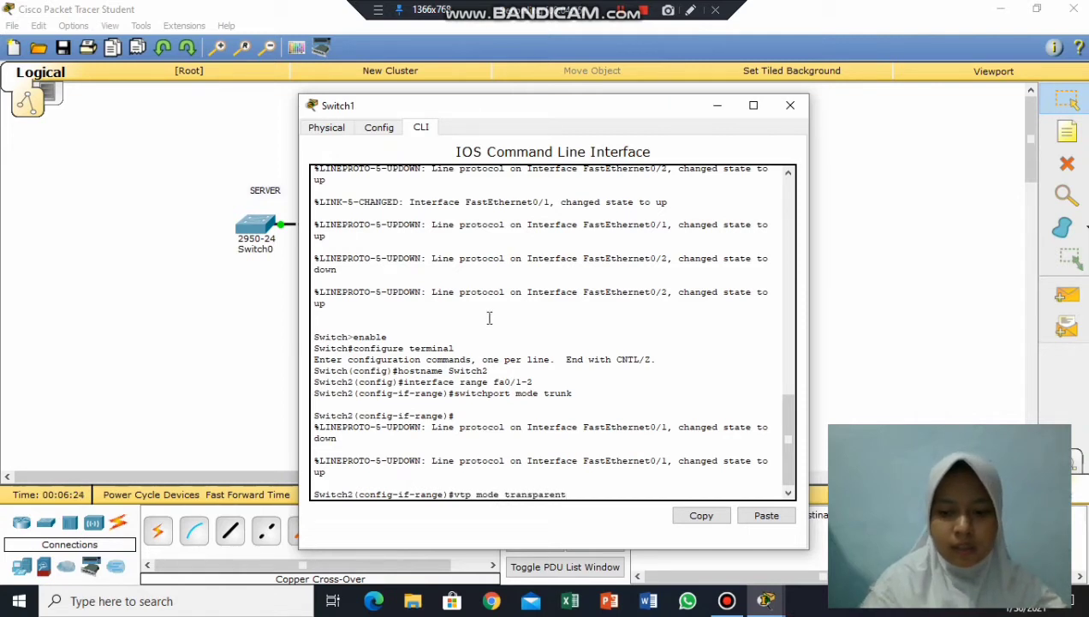
key(Return)
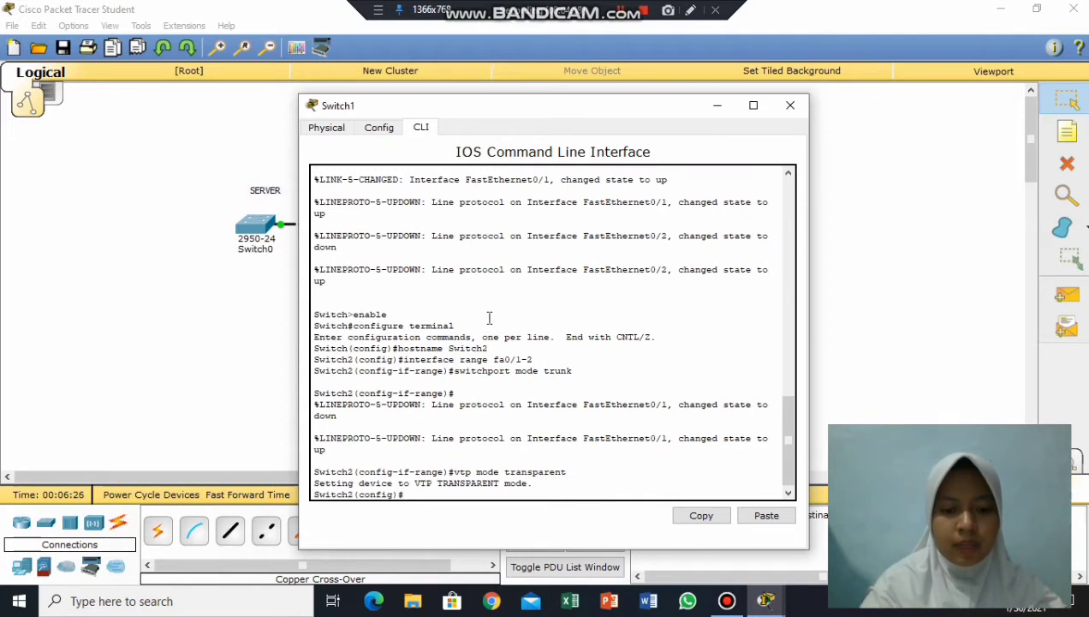
- Enter the author's first name as the VTP domain of the transparent switch with the vtp domain command
text(vtp)
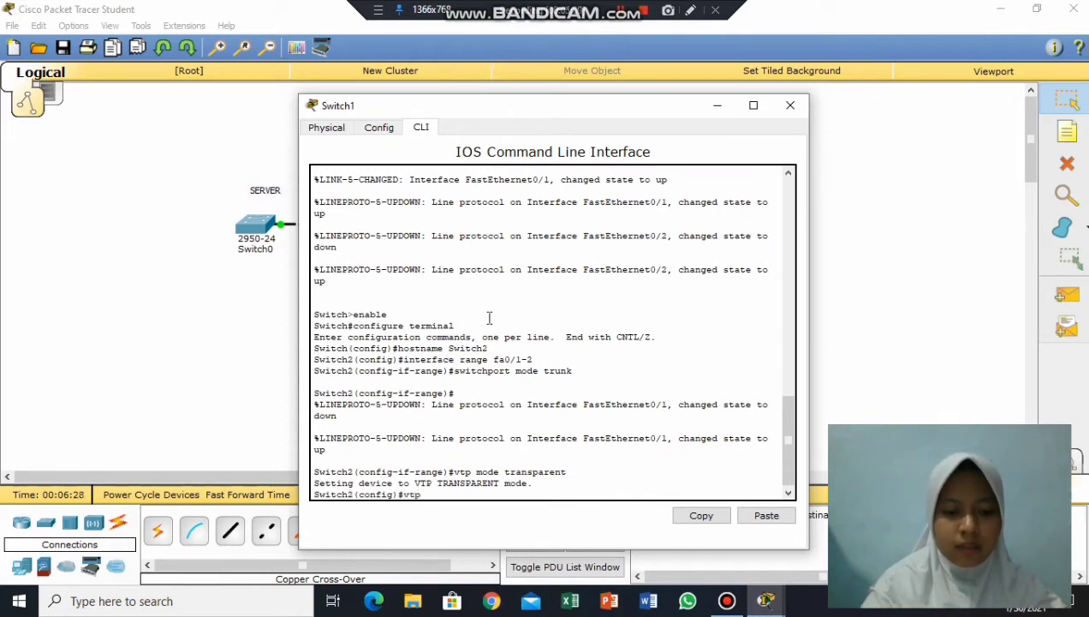
text( domain Na)
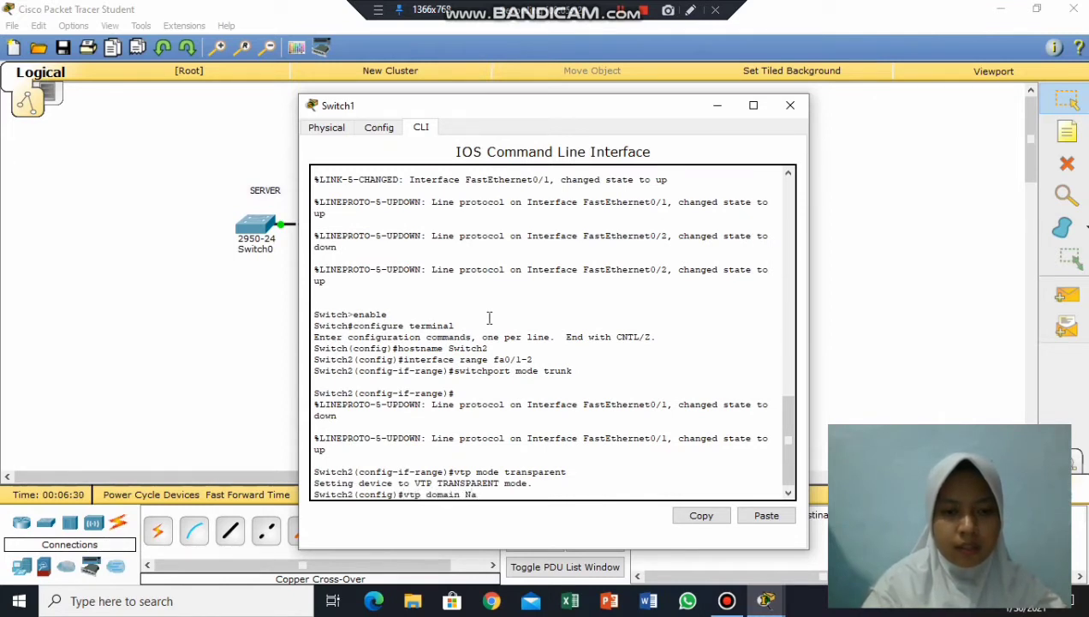
text(illa)
key(Return)
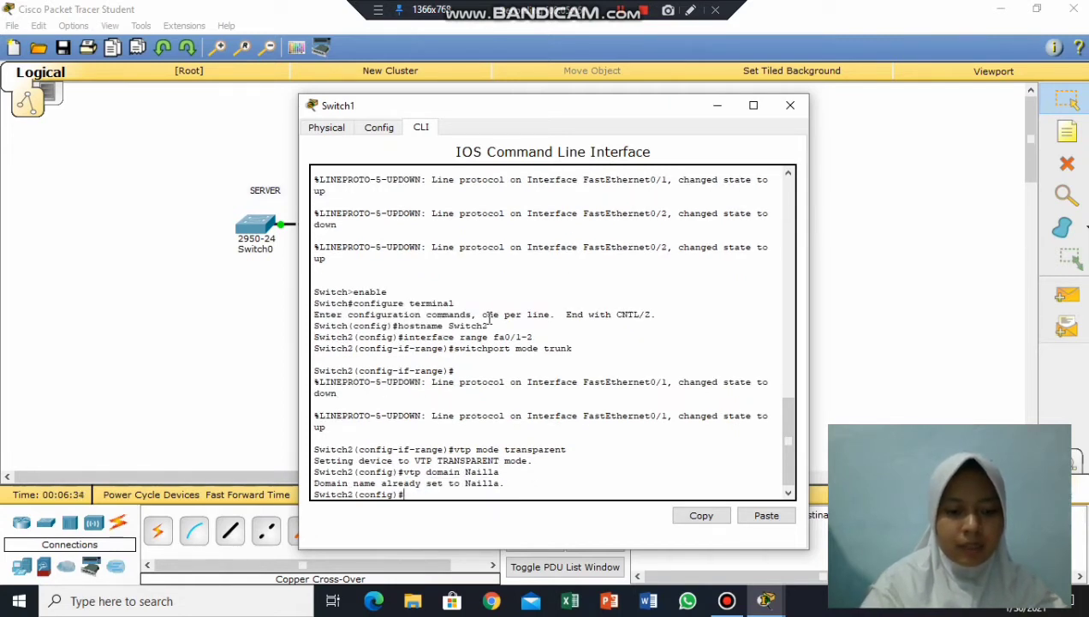
- Enter the VTP password on the transparent switch with the vtp password command and close the Switch1 window
text(vtp )
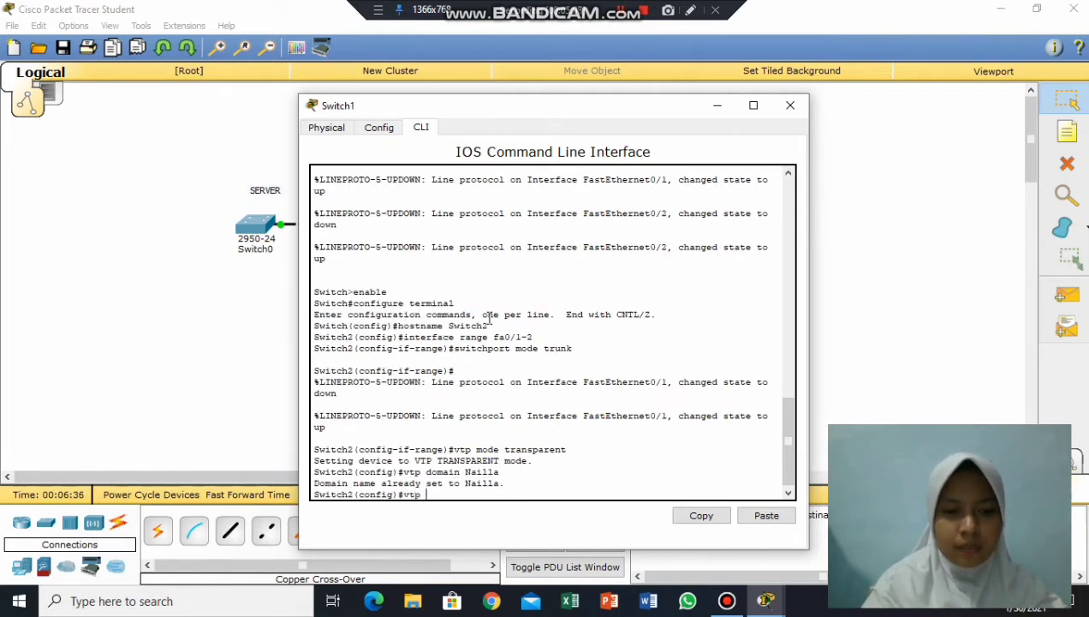
text(password)
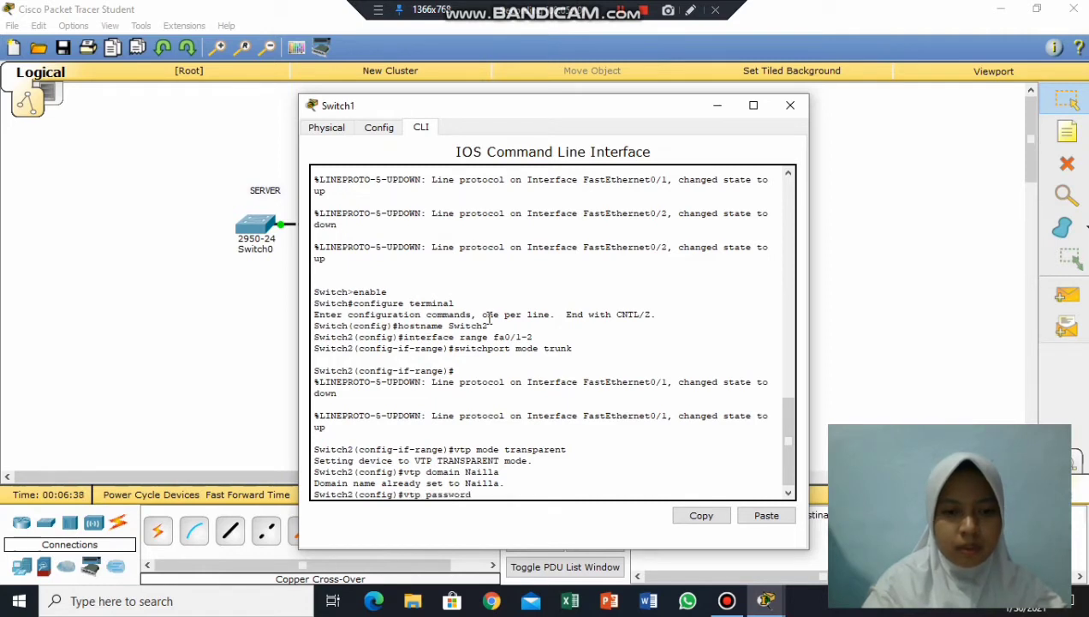
text( i23)
key(Return)
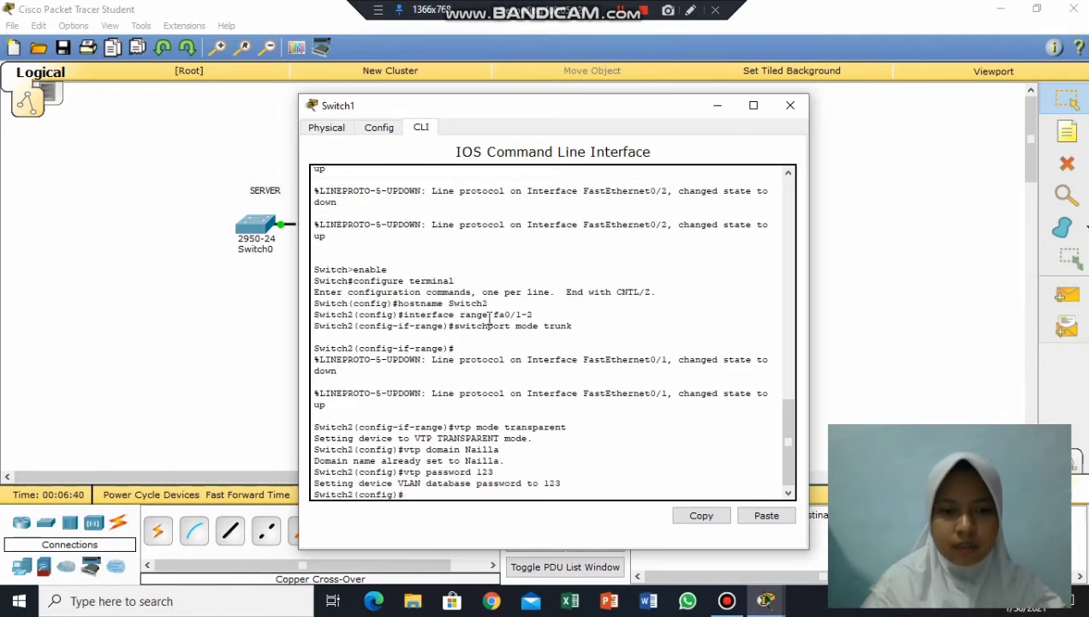
click(791, 106)
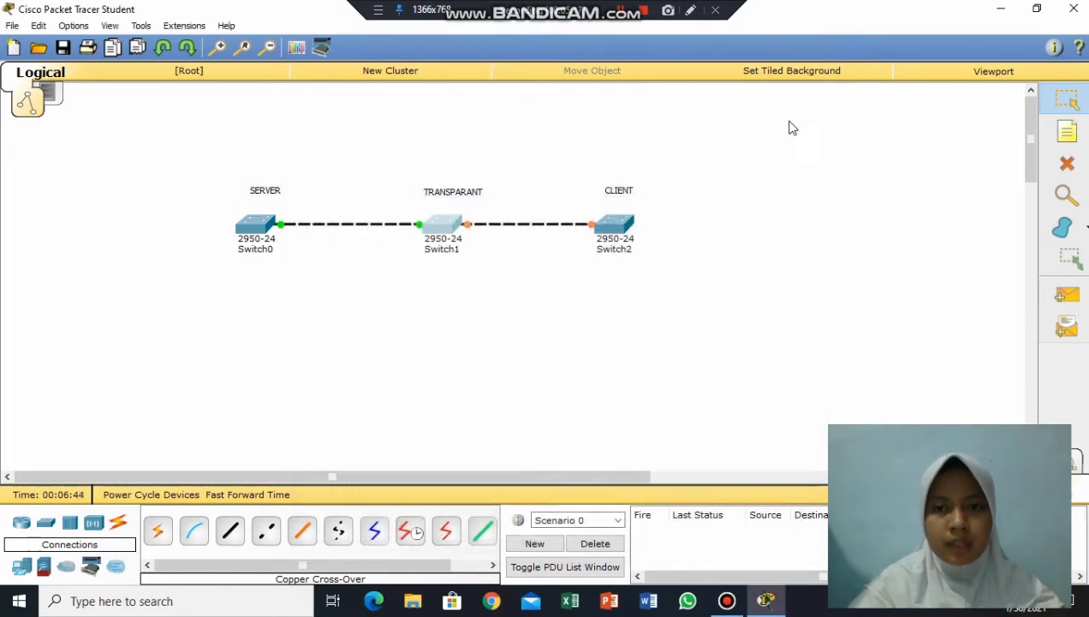
- Open the command line of the client switch, Switch2, and enter global configuration mode with enable and configure terminal
click(621, 228)
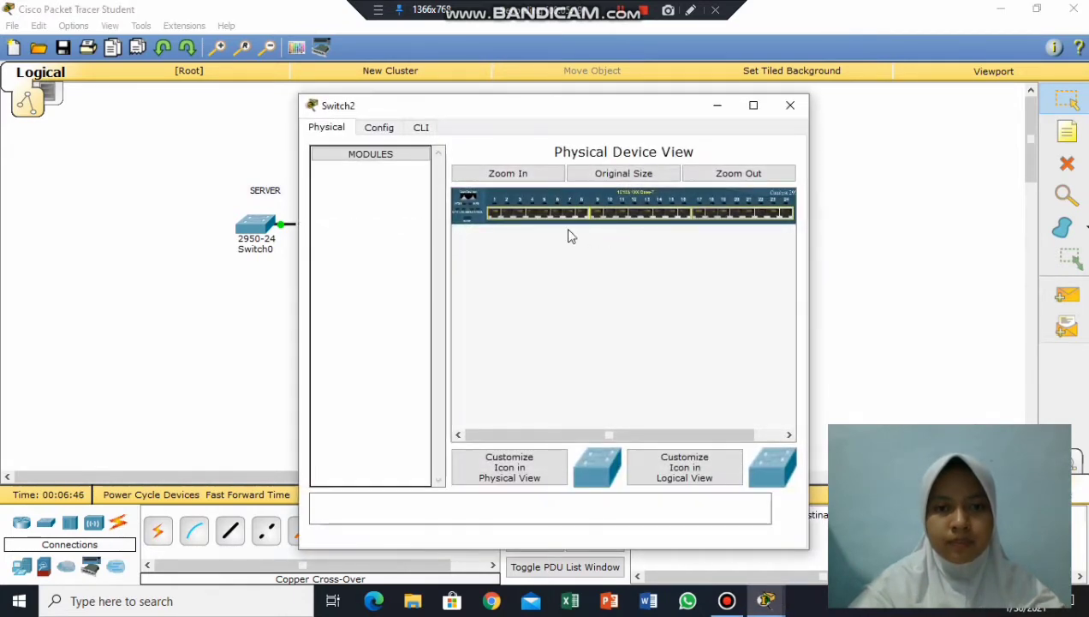
click(430, 128)
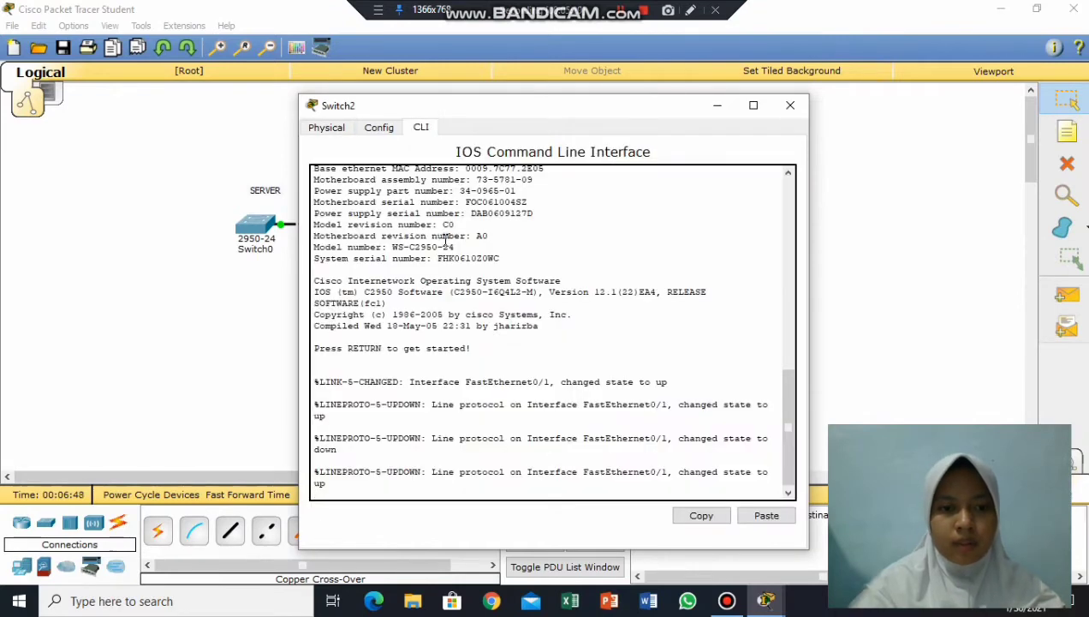
text(enable)
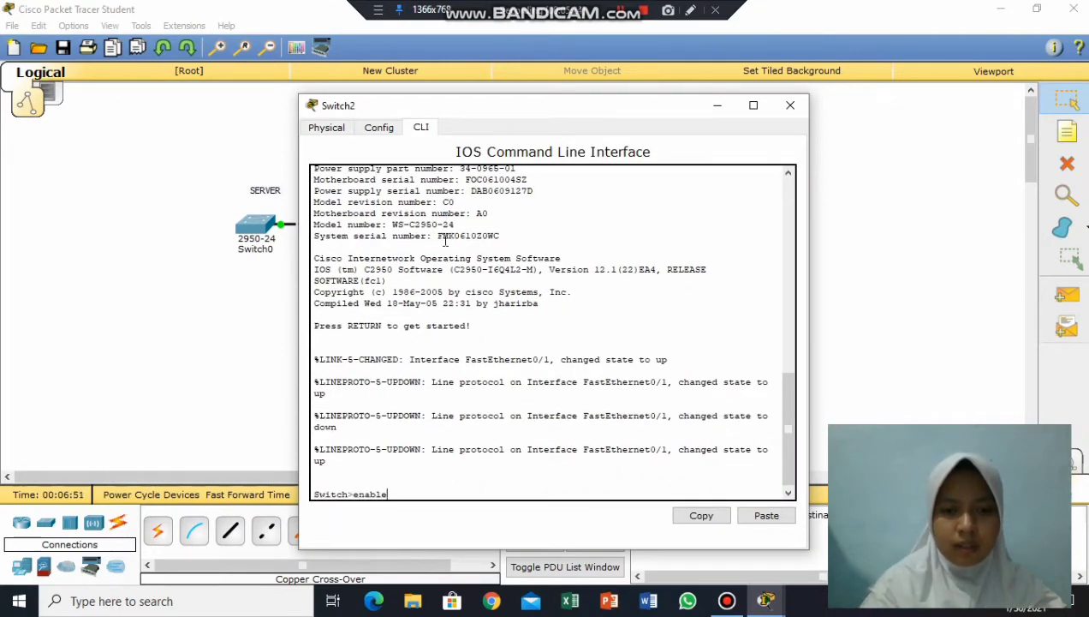
key(Return)
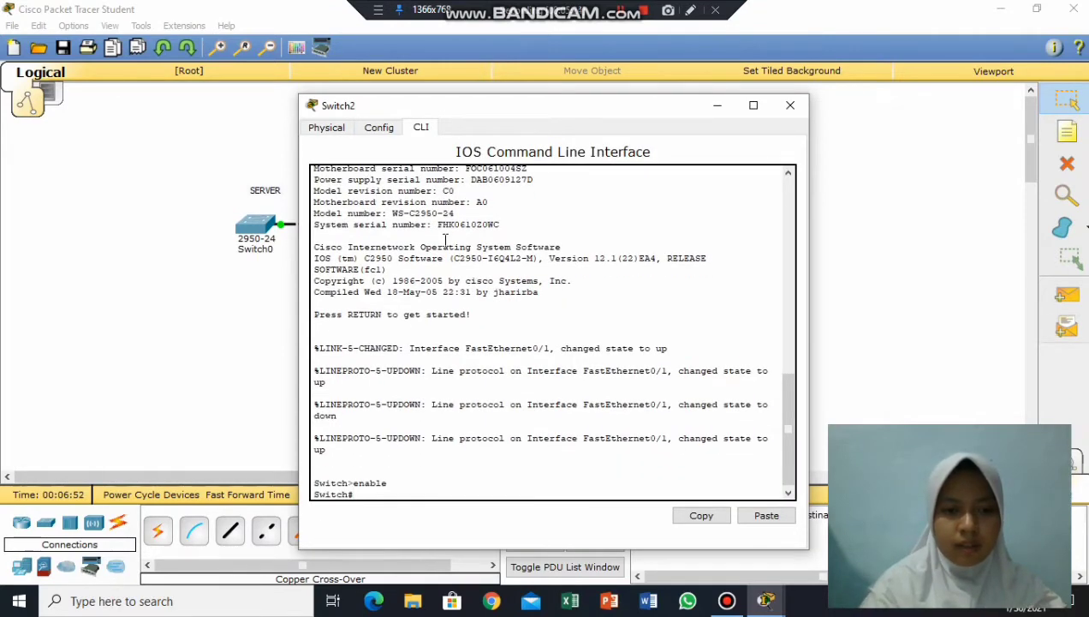
text(configur)
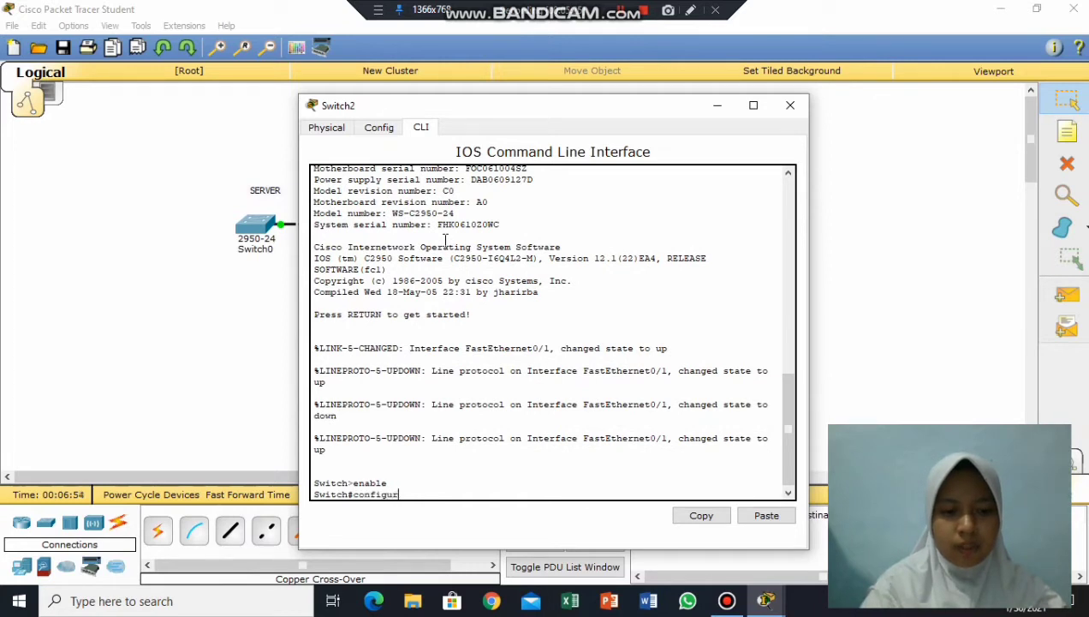
text(e terminal)
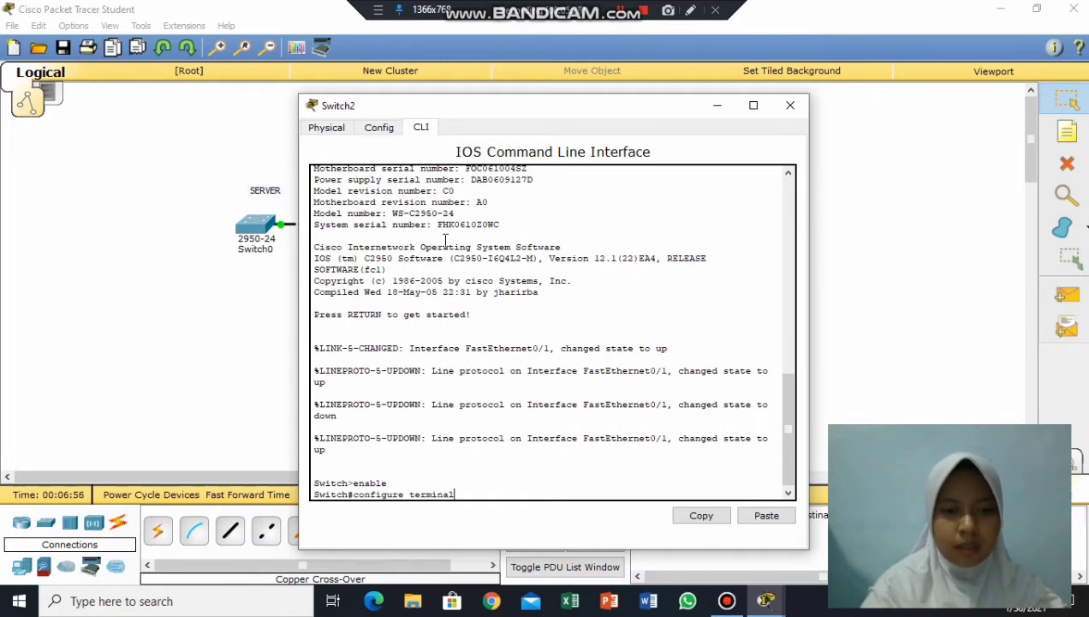
key(Return)
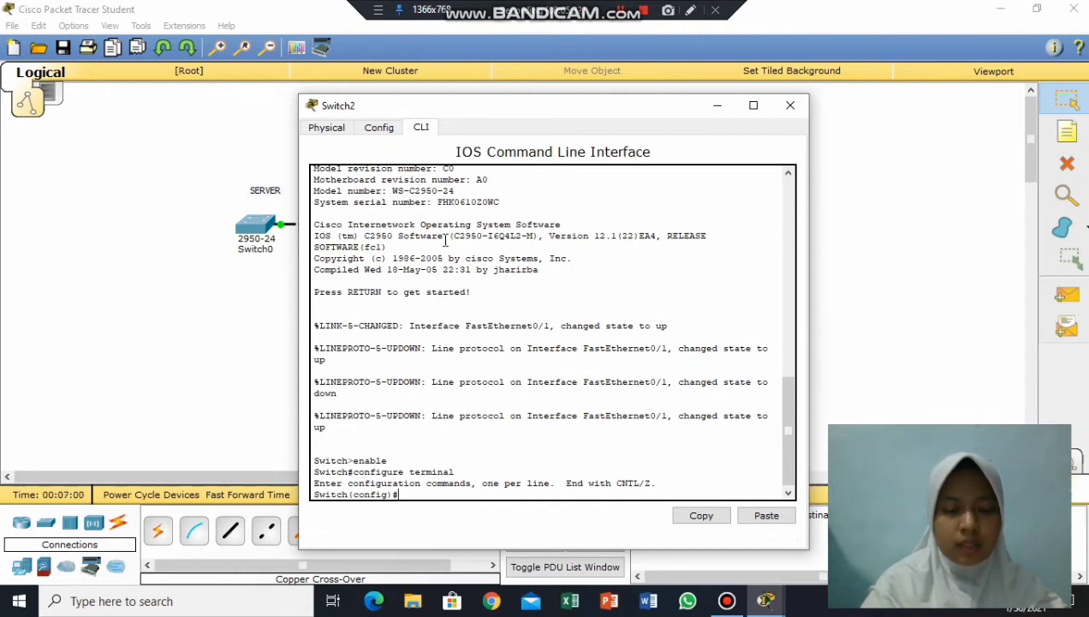
- Set the hostname of the client switch to Switch3 with the hostname command
text(hostnam)
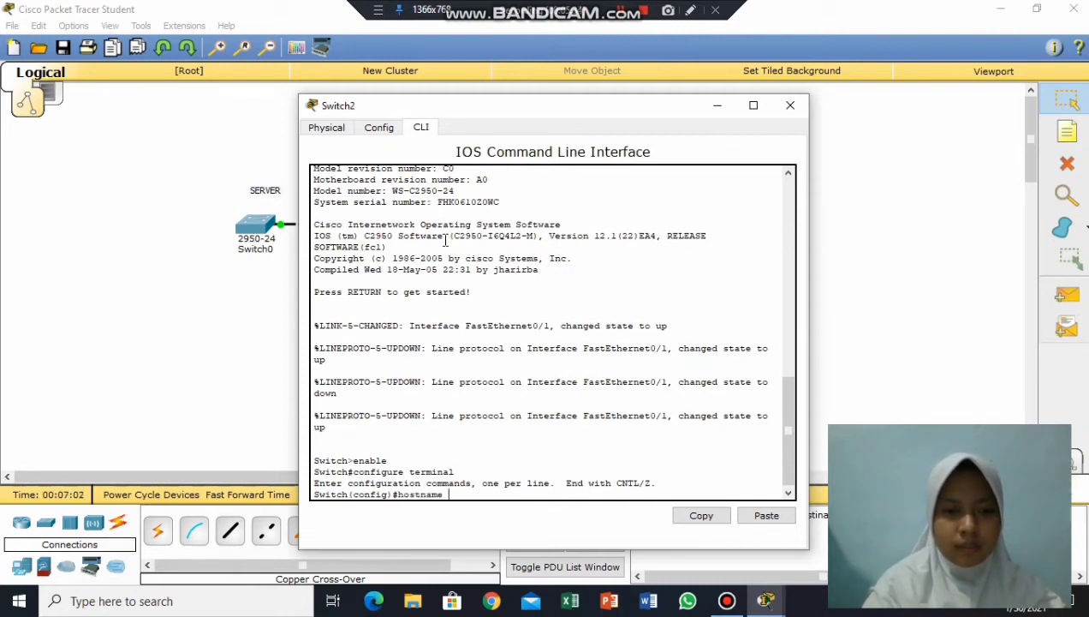
text(e)
text( Switch)
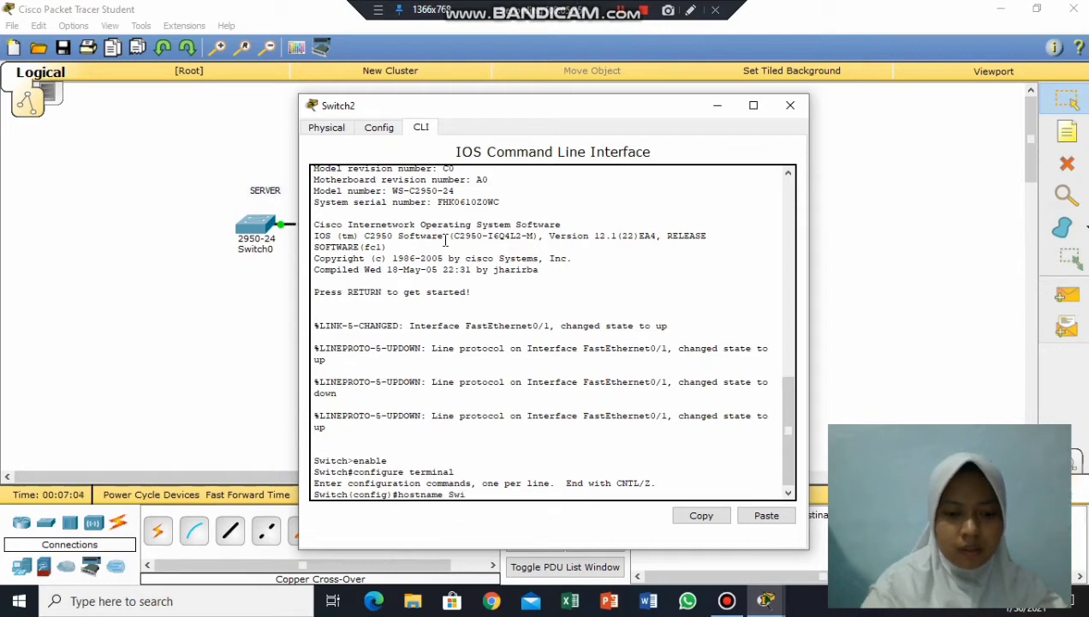
text(3)
key(Return)
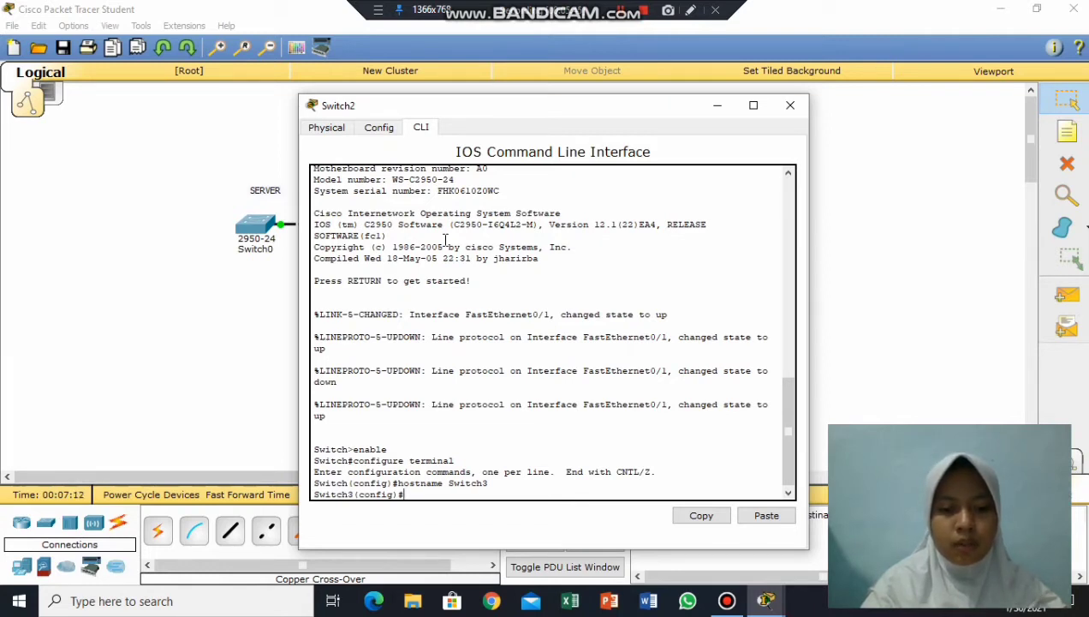
- Set interface fa0/1 of the client switch to trunk mode with interface fa0/1 and switchport mode trunk
text(interface)
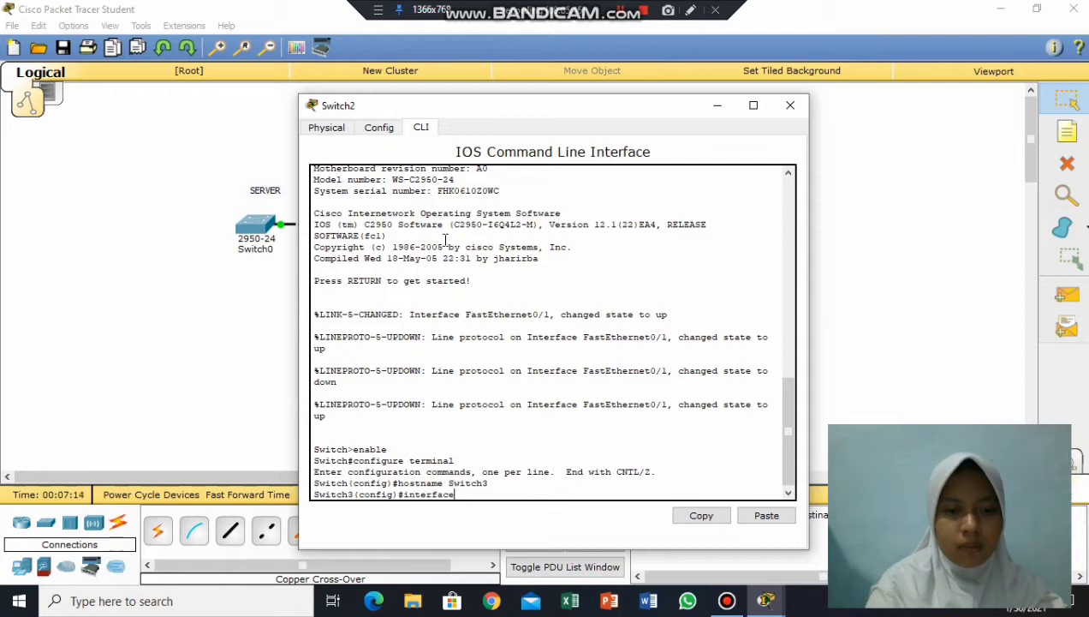
text( fa0/)
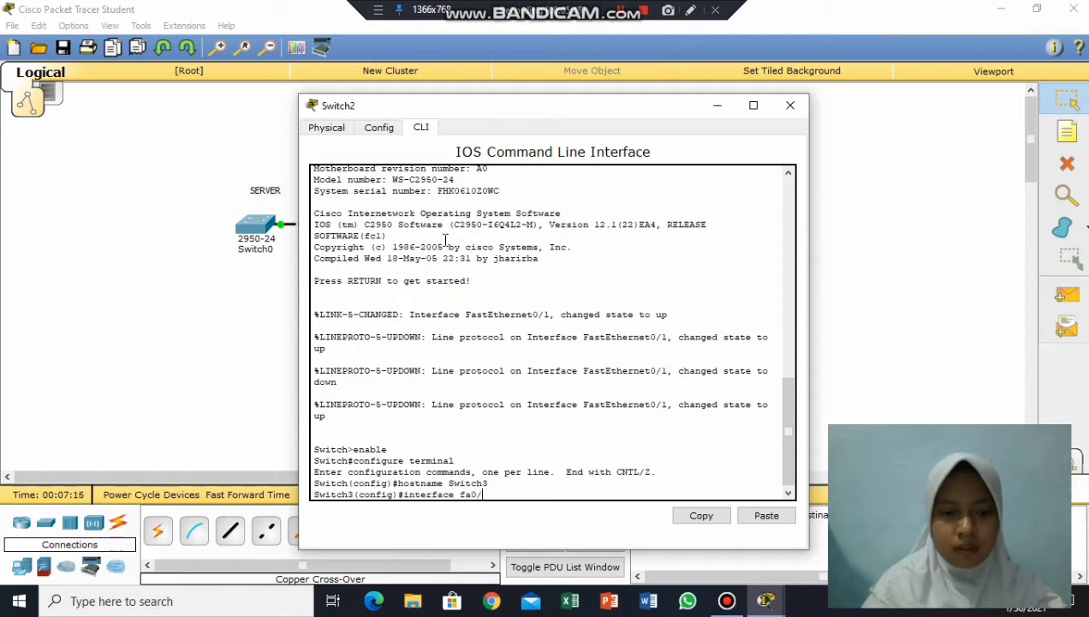
text(1)
key(Return)
text(switch)
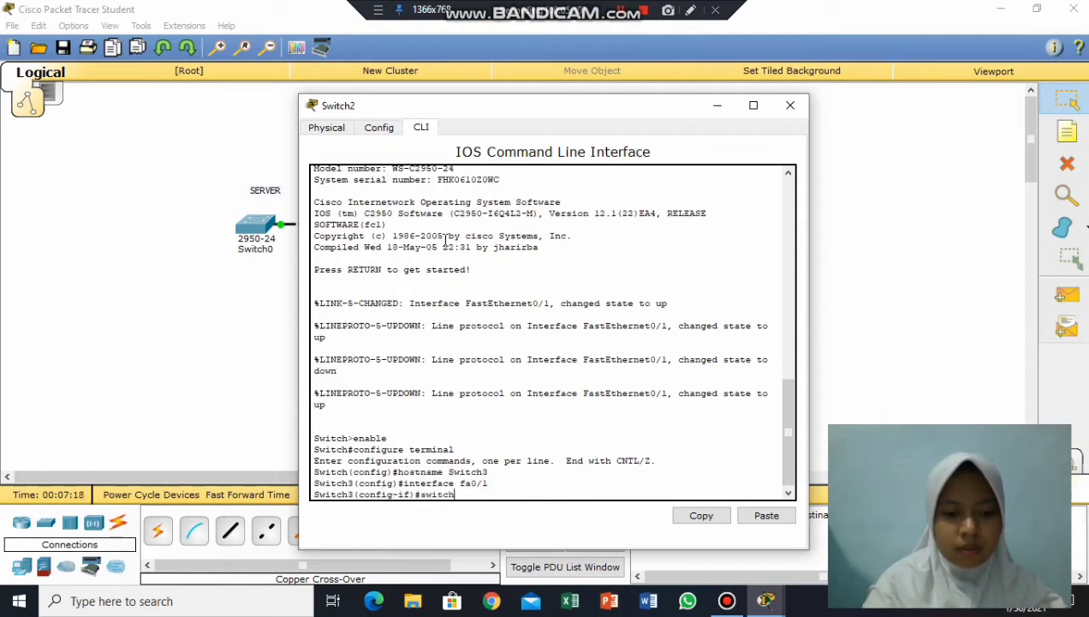
text(port mode)
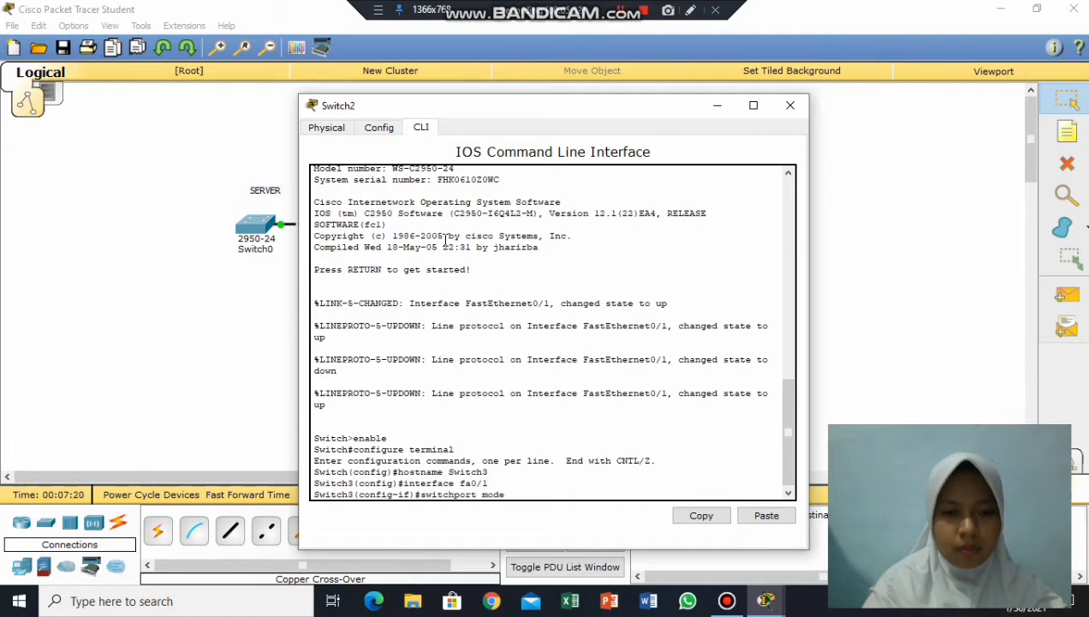
text( trunk)
key(Return)
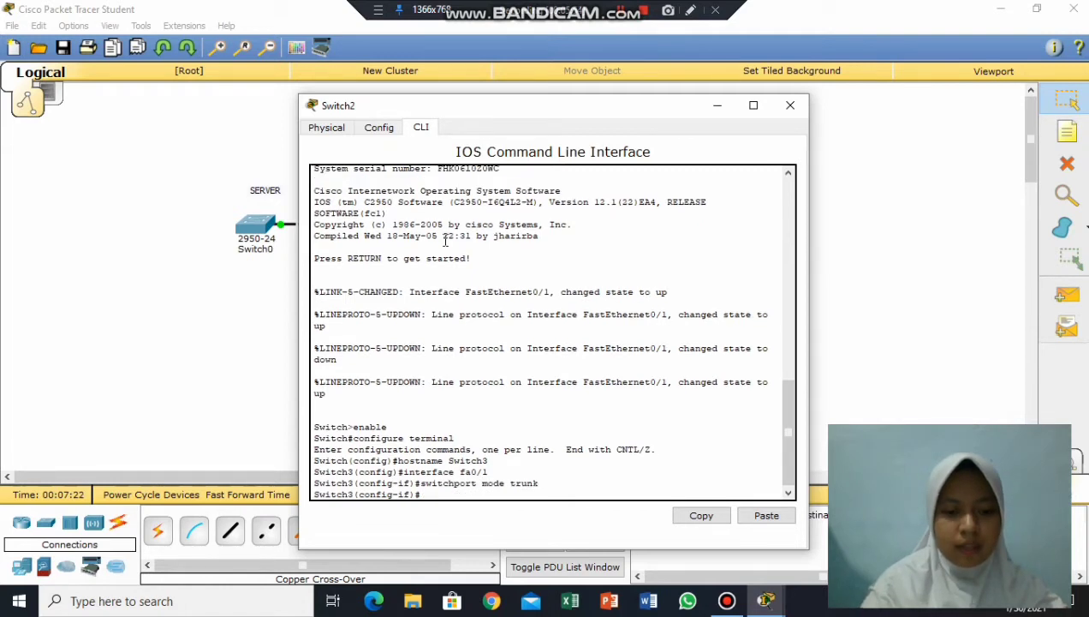
- Set the client switch to VTP client mode with vtp mode client and enter the author's first name as its VTP domain
text(vtp mode)
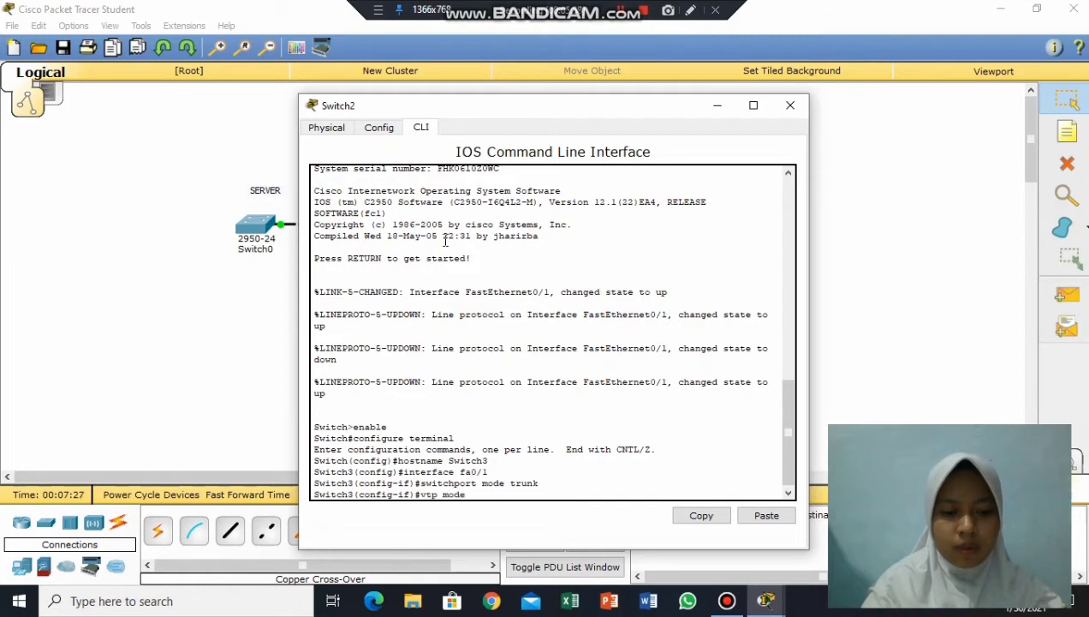
text( client)
key(Return)
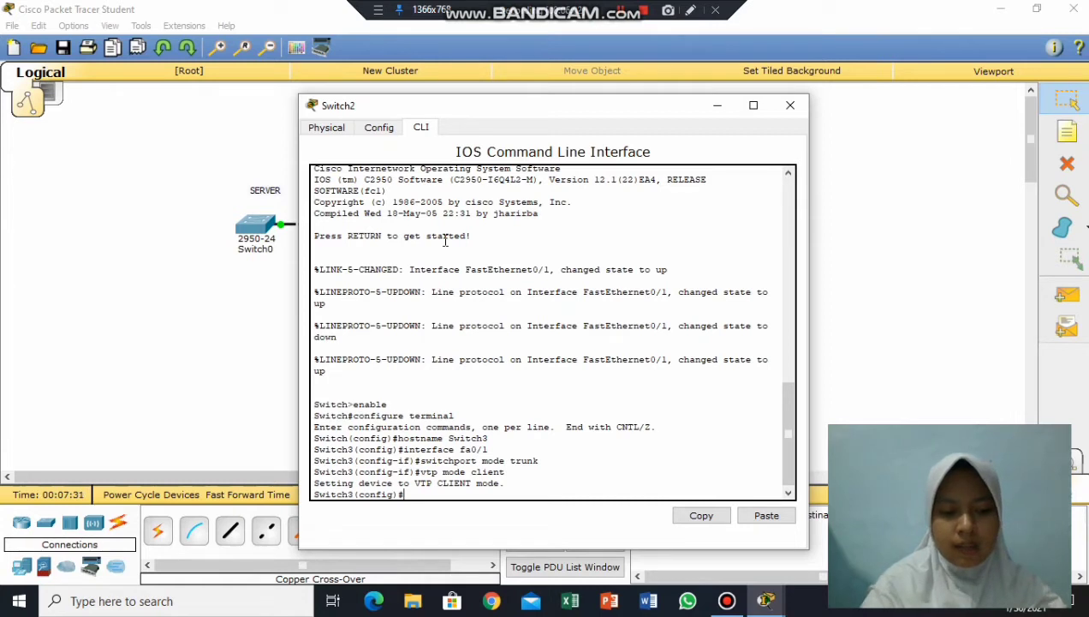
text(vtp domain)
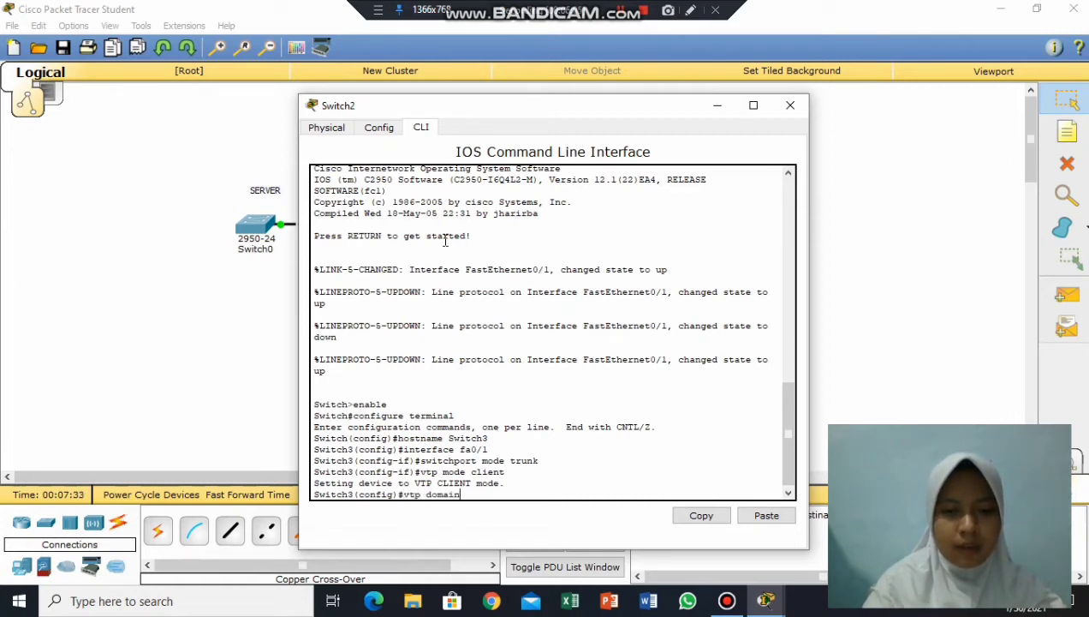
text( Nail)
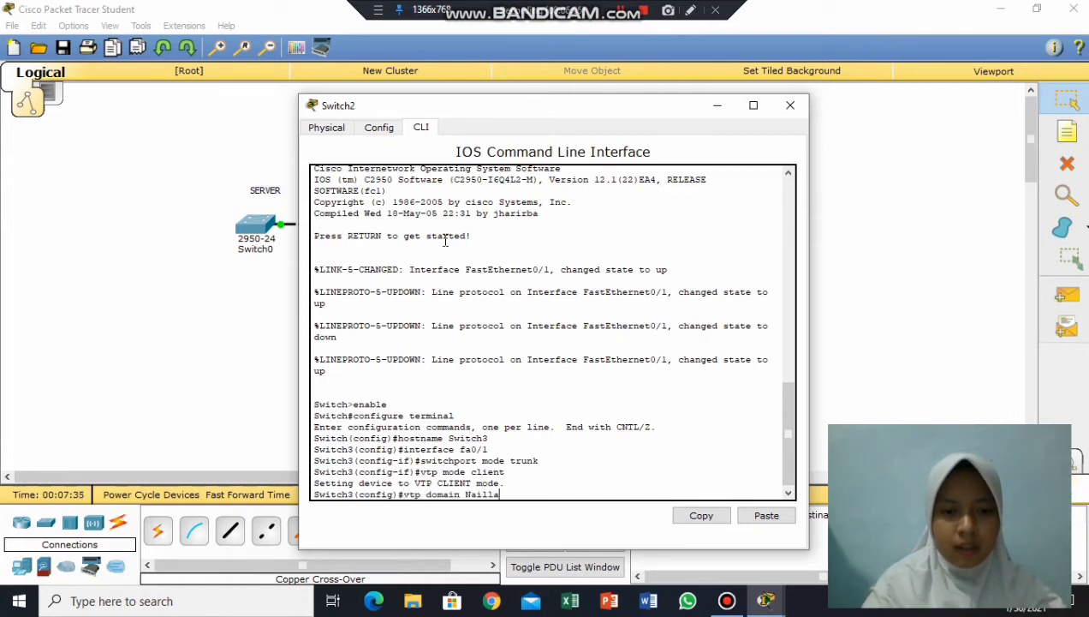
text(la)
key(Return)
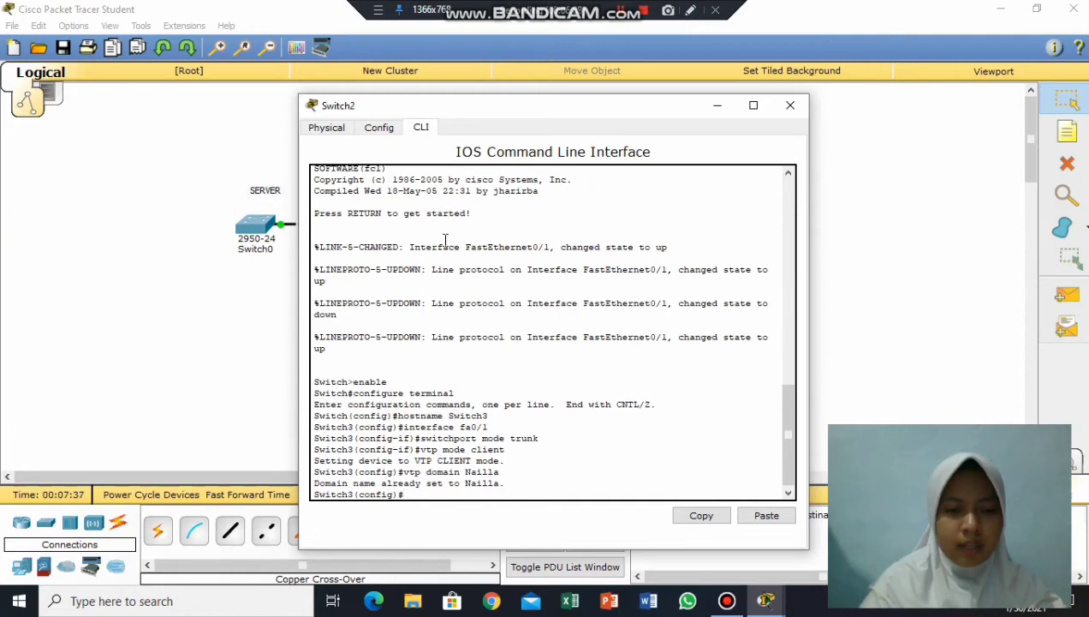
- Enter the VTP password on the client switch with the vtp password command and close the Switch2 window
text(vtp)
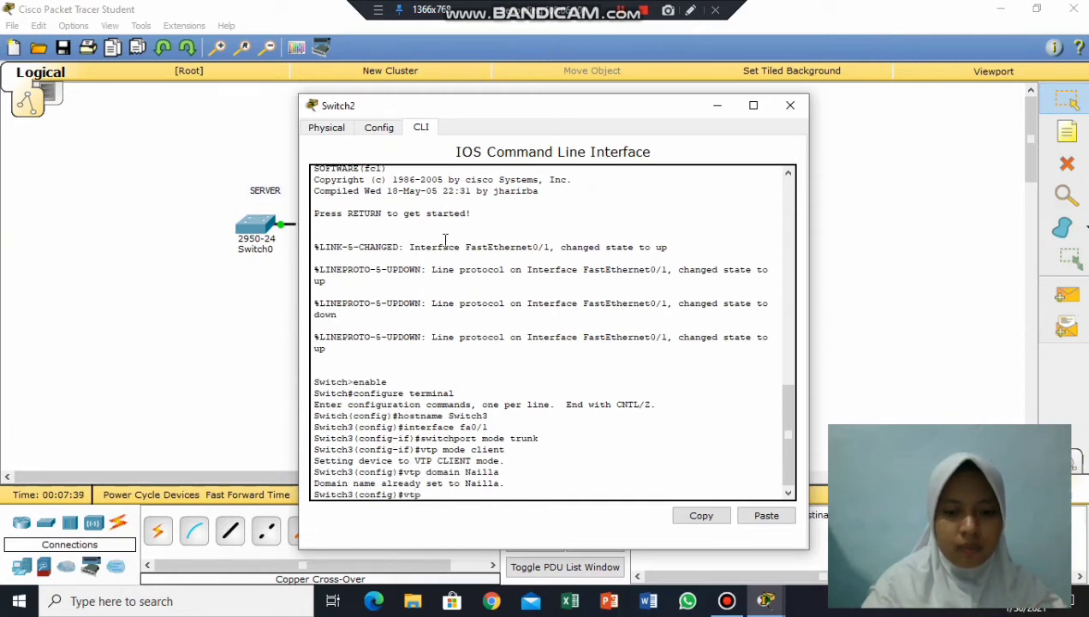
text( password 123)
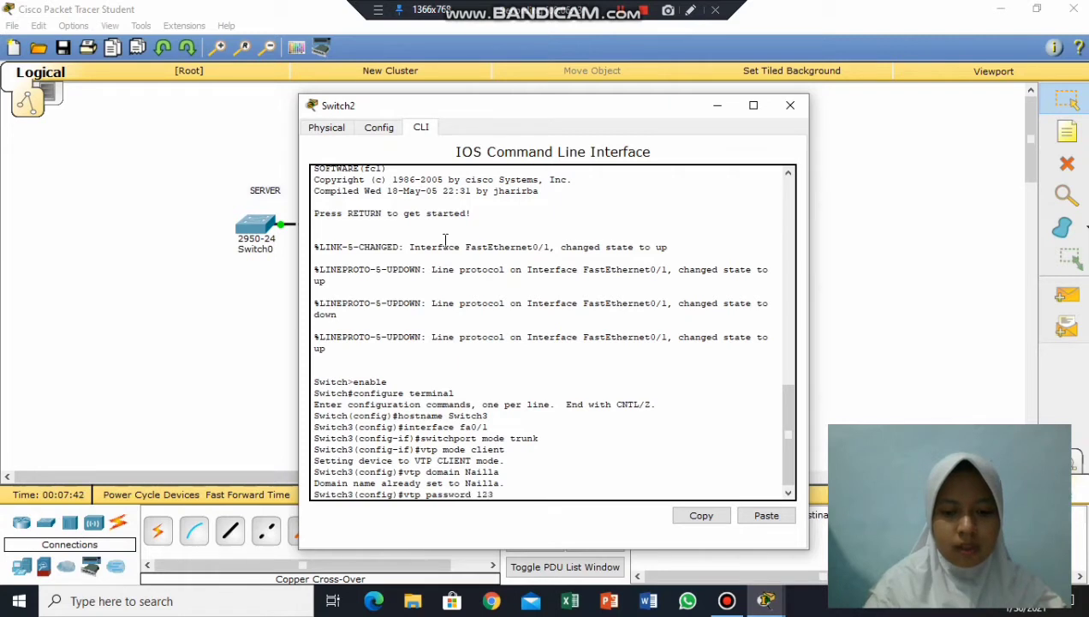
key(Return)
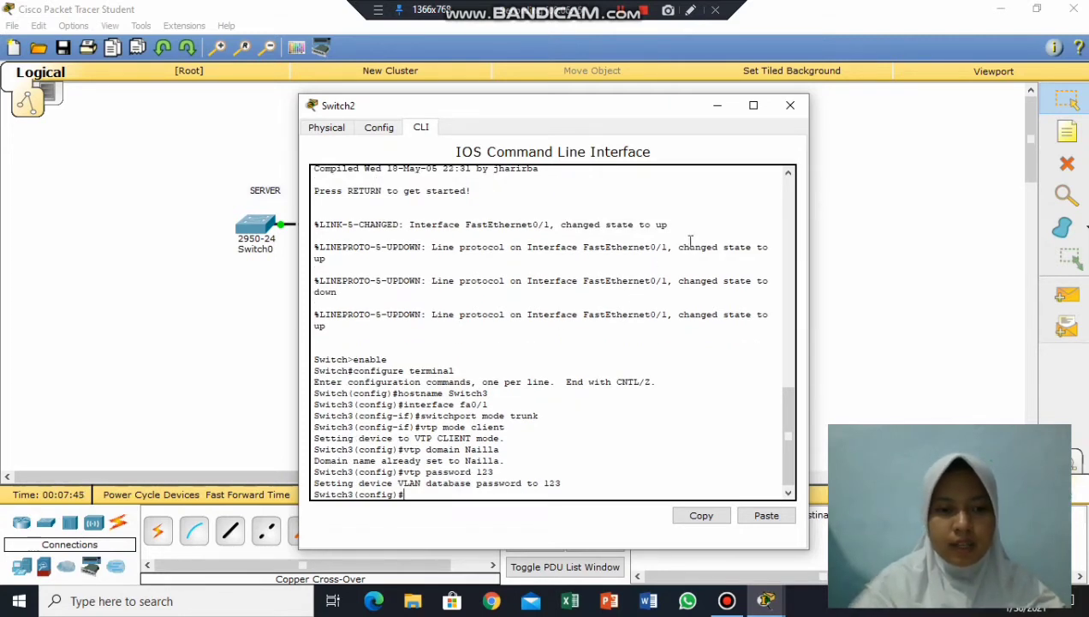
click(790, 104)
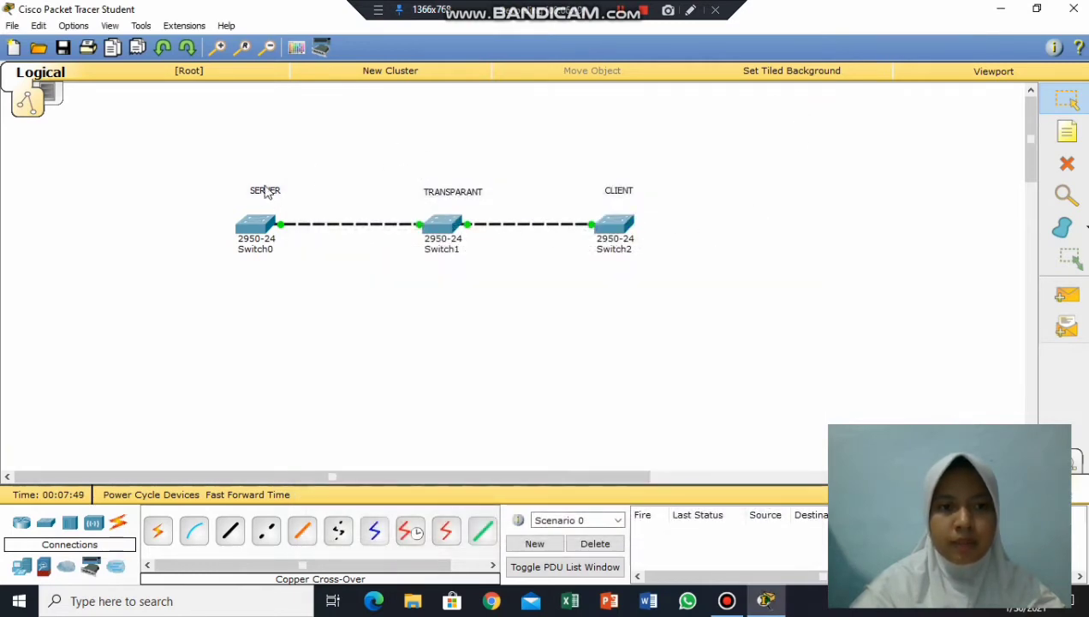
- Open the command line of the server switch, Switch0, create VLAN 10 named ruang1, and exit VLAN configuration
click(259, 228)
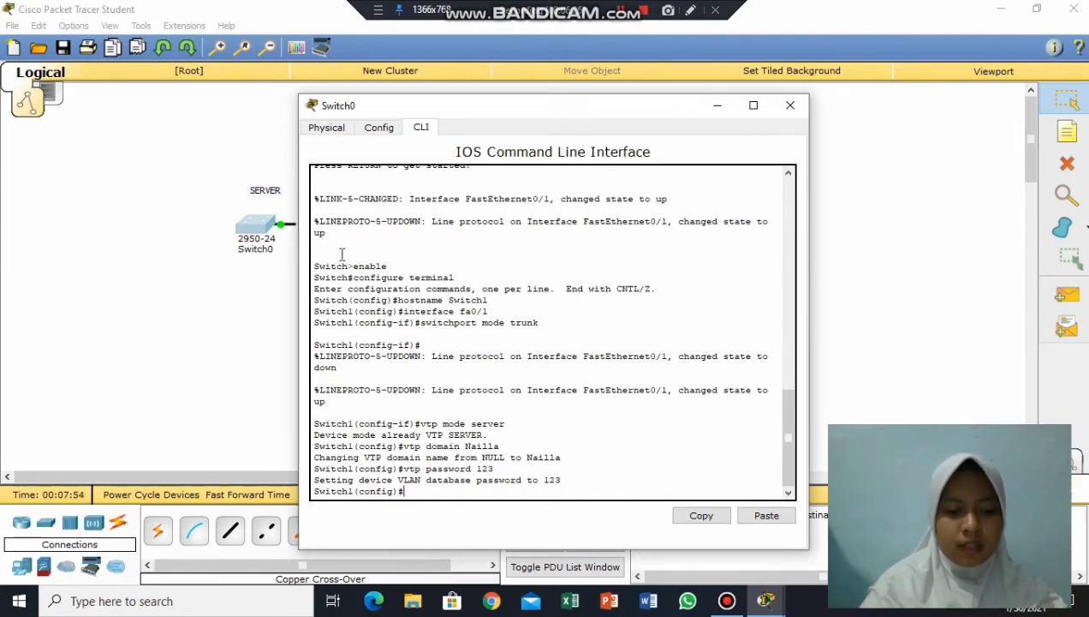
text(vlan)
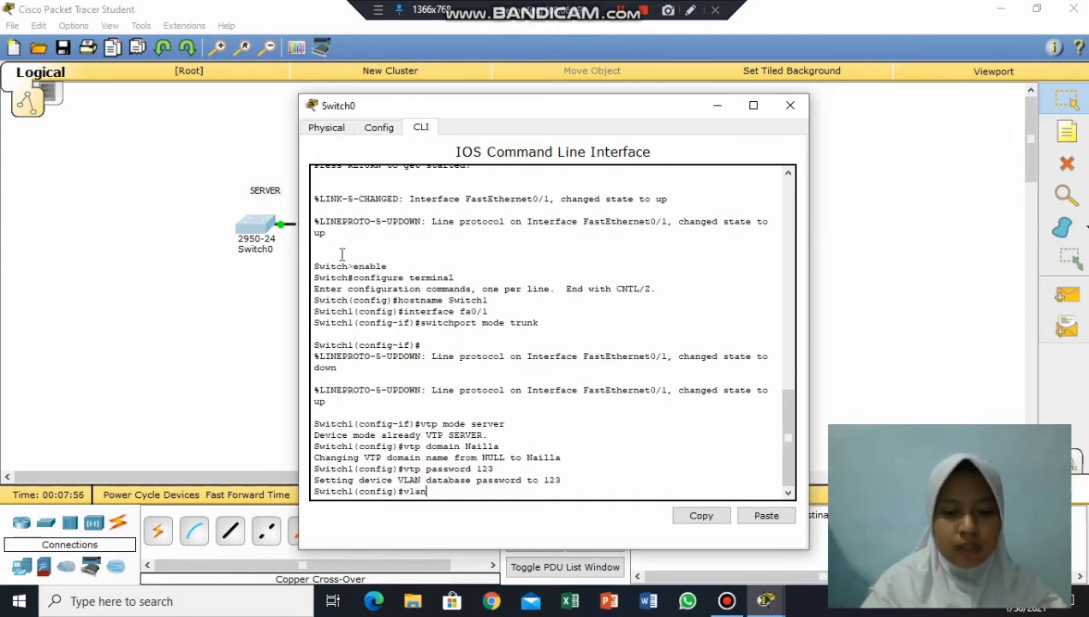
text( 10)
key(Return)
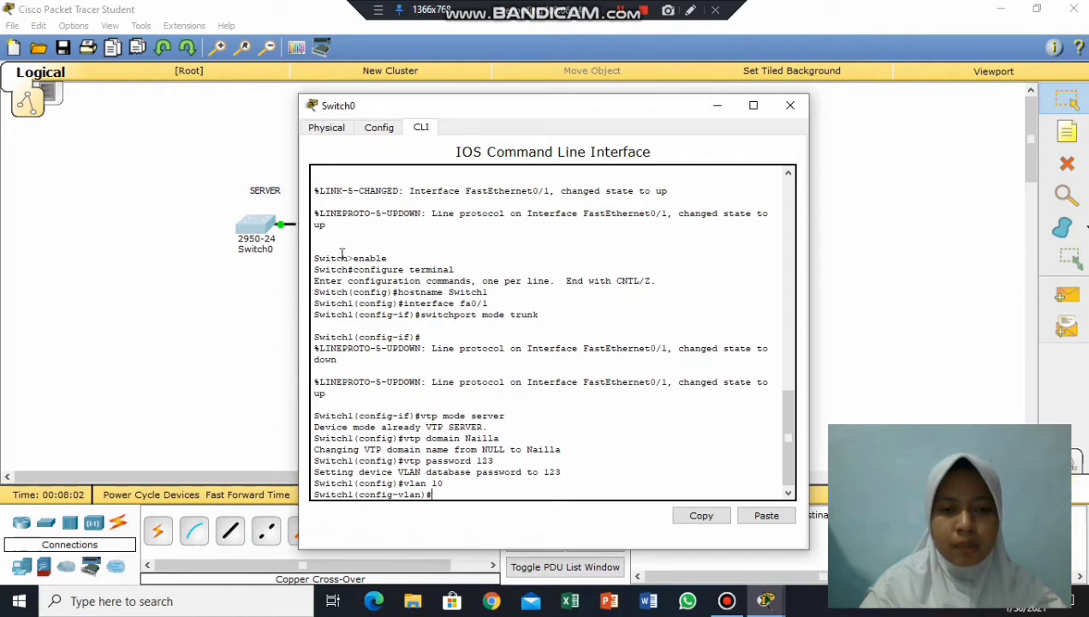
text(name ru)
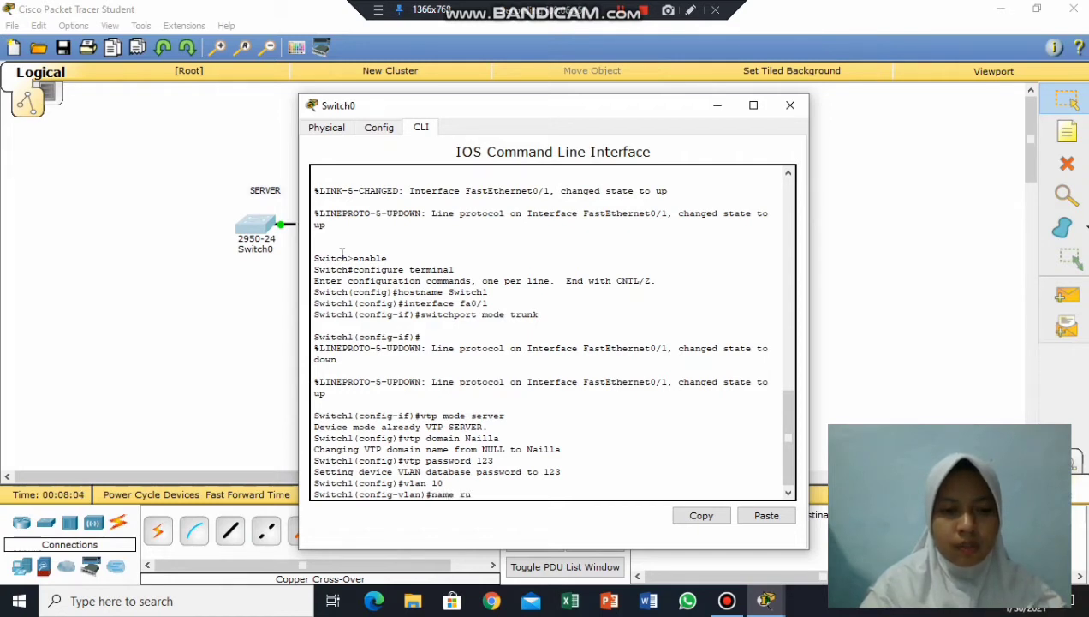
text(ang1)
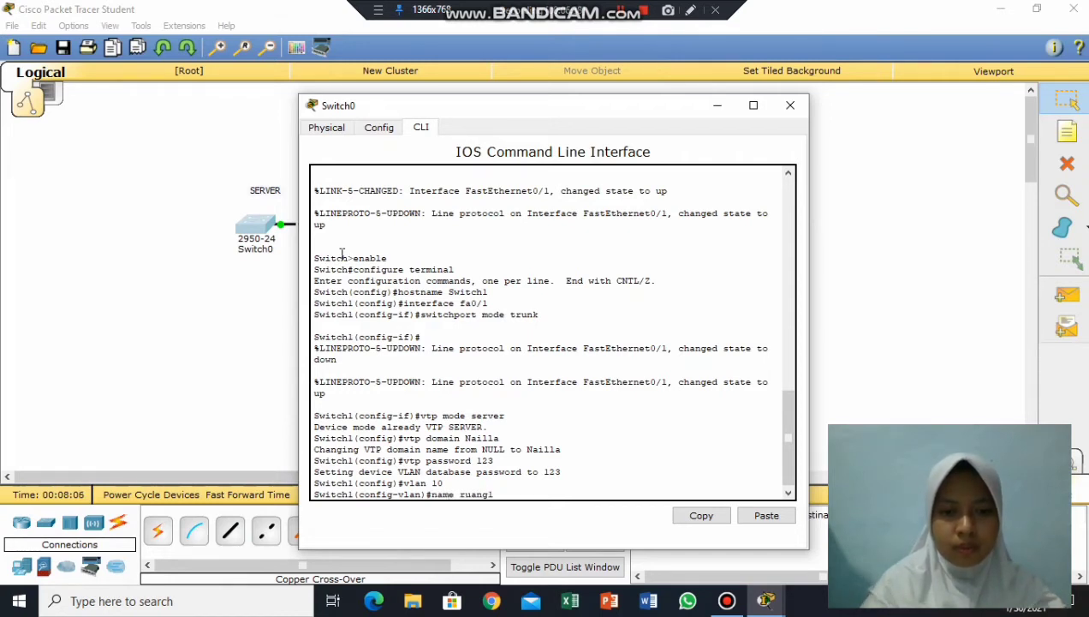
key(Return)
text(exit)
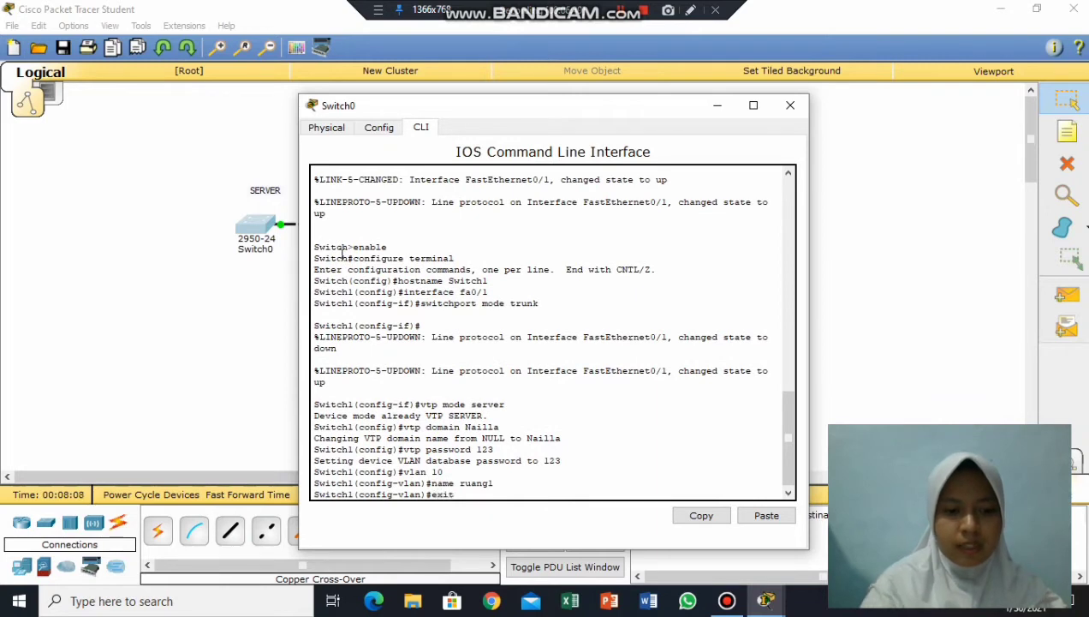
key(Return)
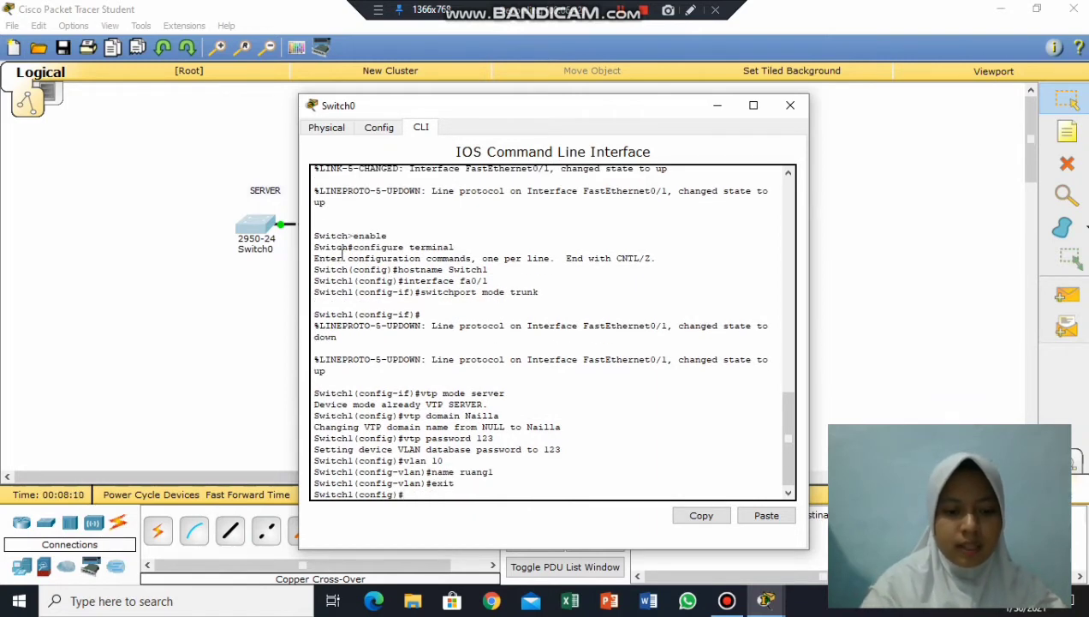
- Create VLAN 20 named ruang2 on the server switch and exit VLAN configuration
text(vlan 20)
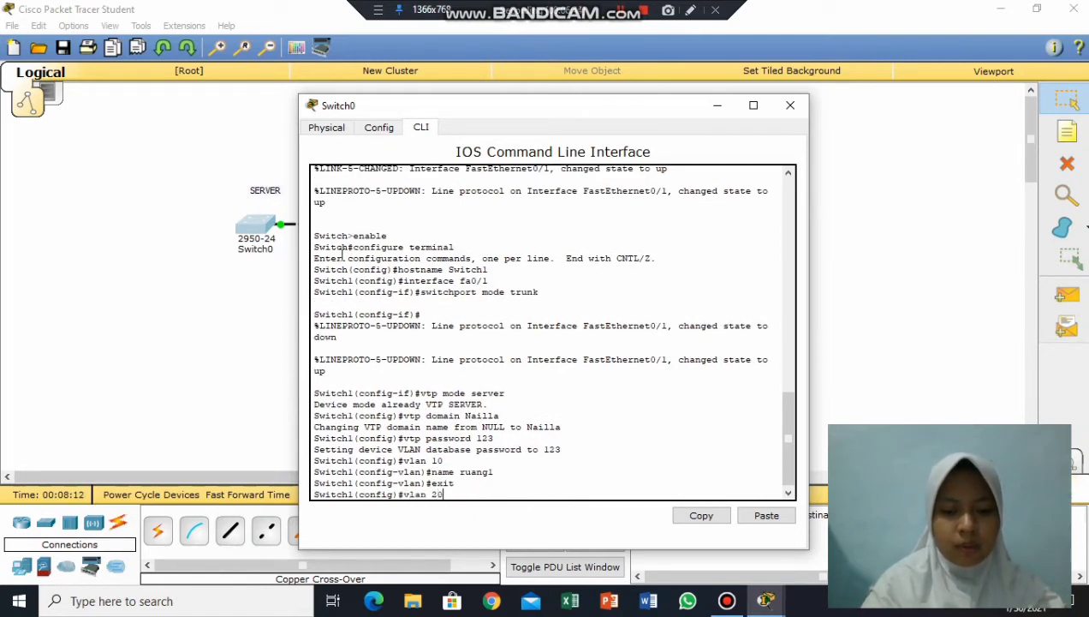
key(Return)
text(na)
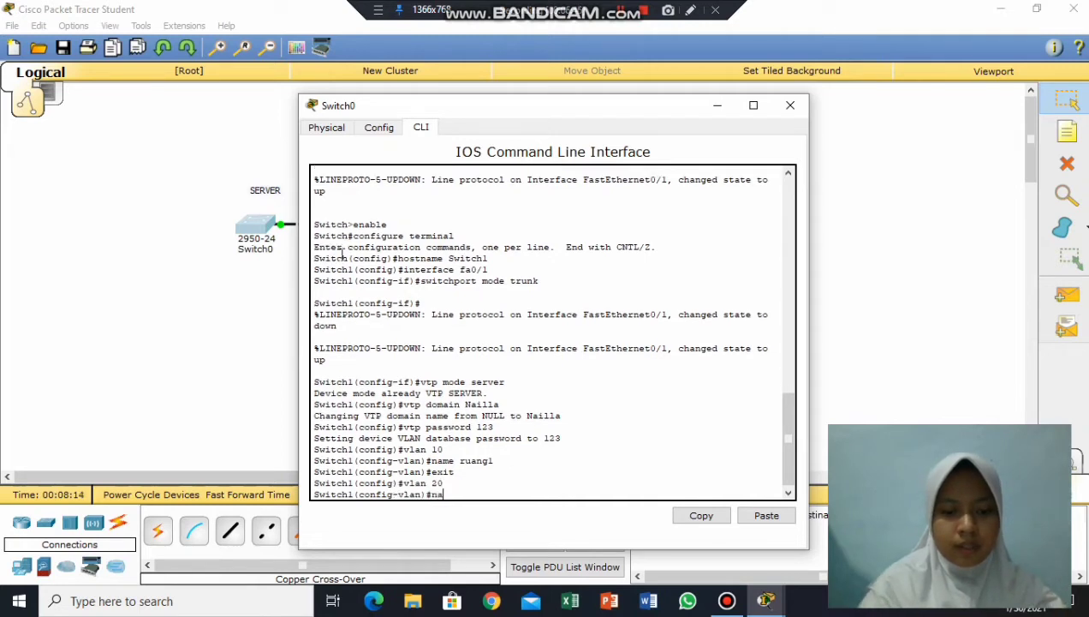
text(me ruang2)
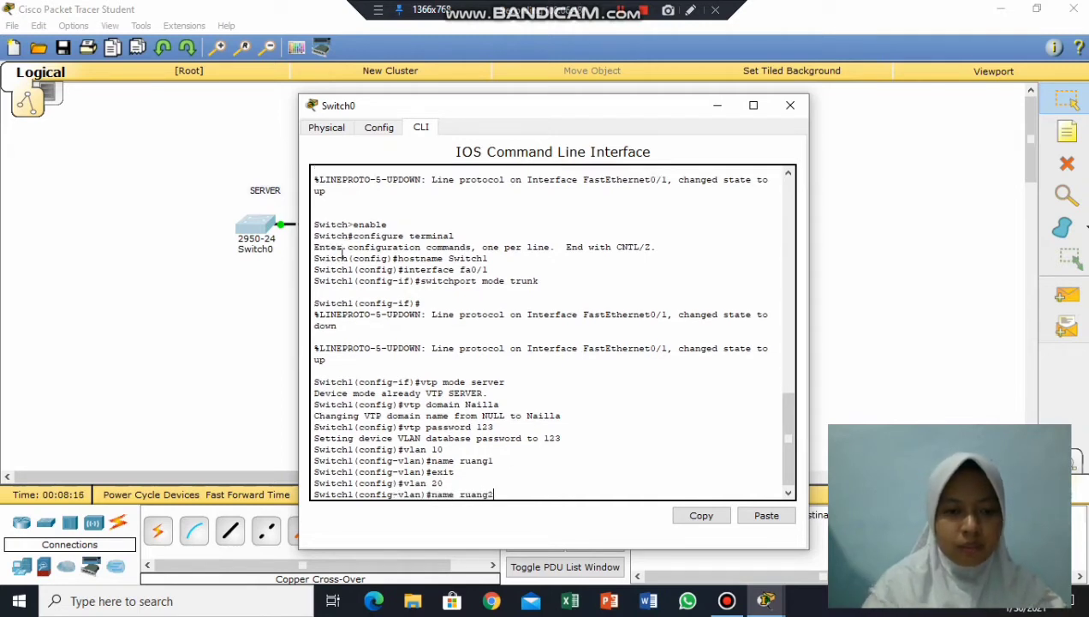
key(Return)
text(exit)
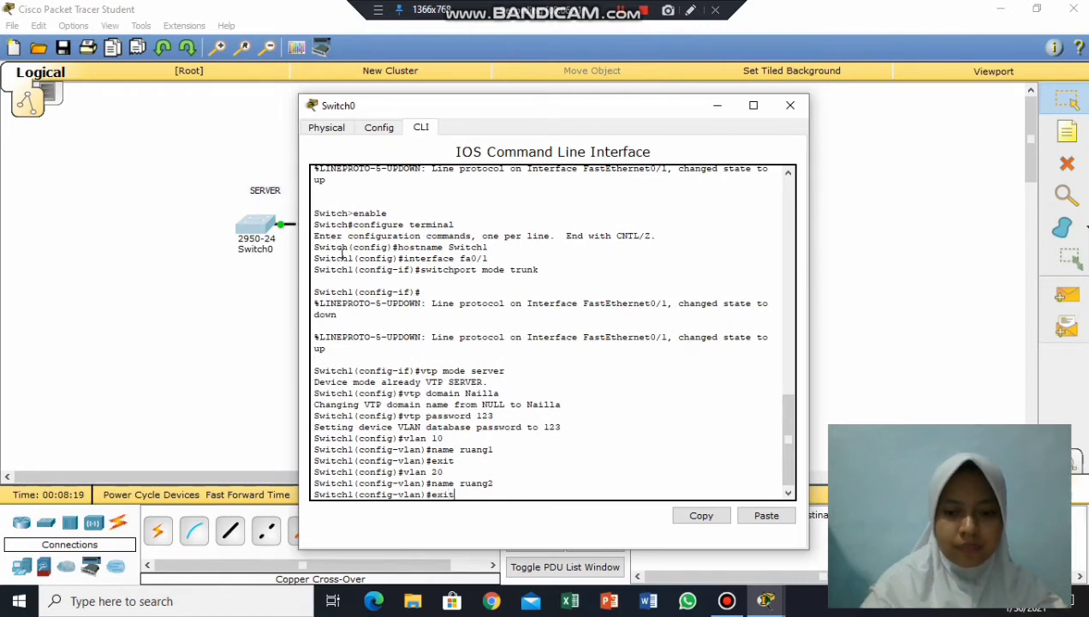
key(Return)
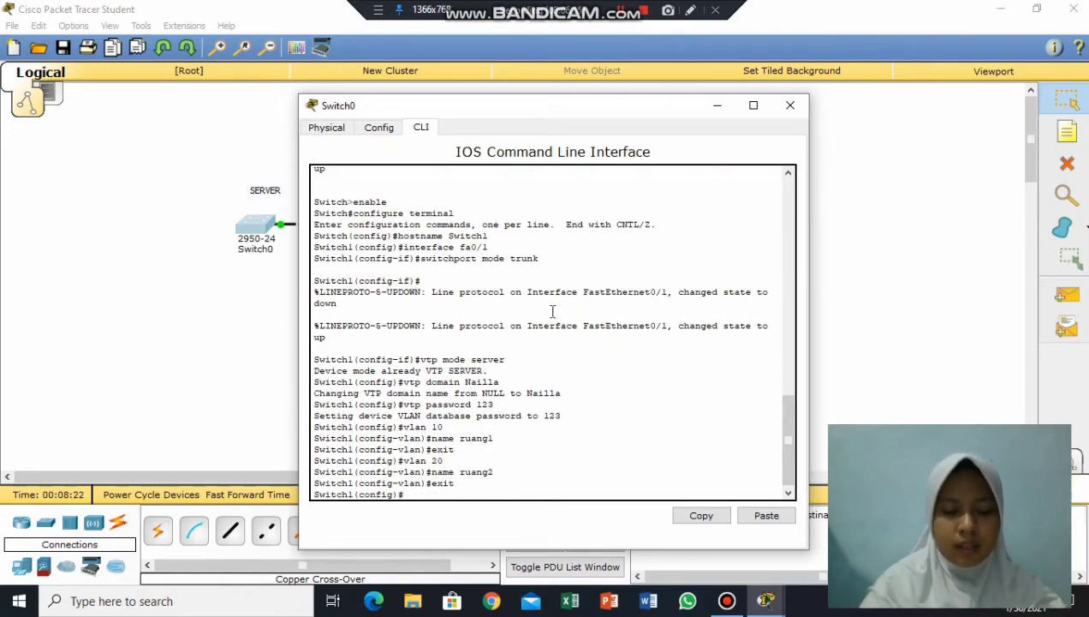
- Run do show vlan on the server switch, check the entries for VLANs 10 and 20, and close the Switch0 window
text(do show)
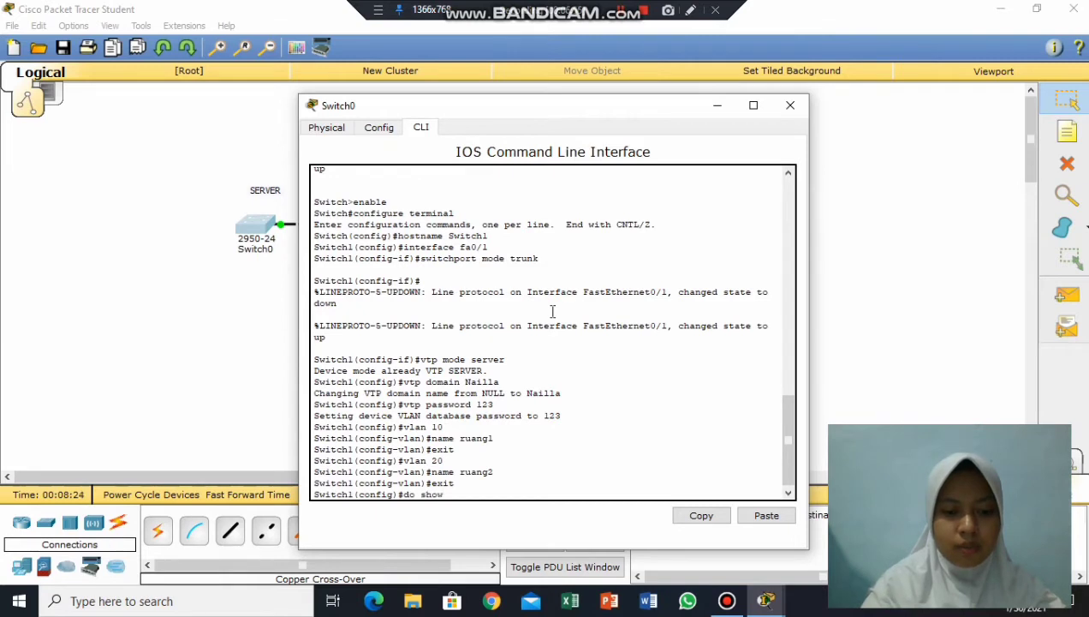
text( vlan)
key(Return)
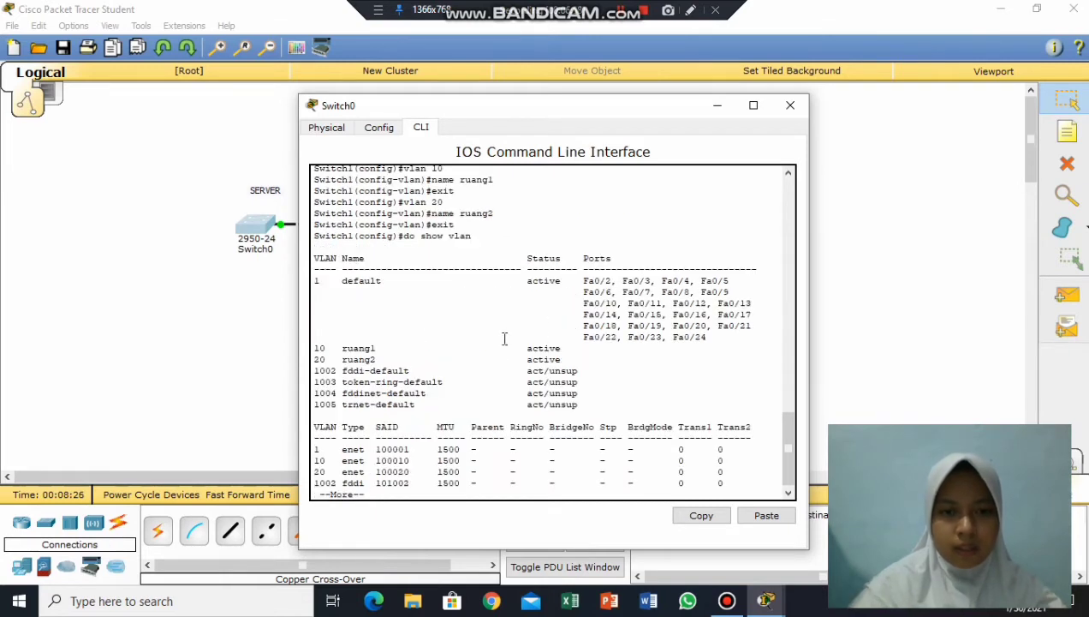
drag(316, 348, 384, 348)
click(377, 348)
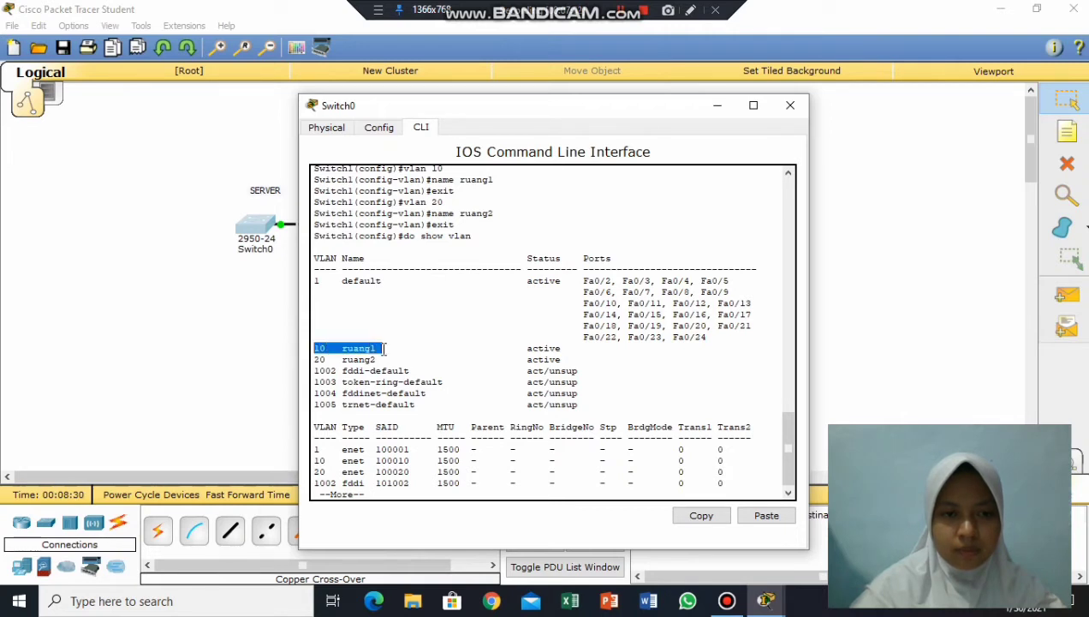
click(382, 348)
drag(314, 359, 382, 359)
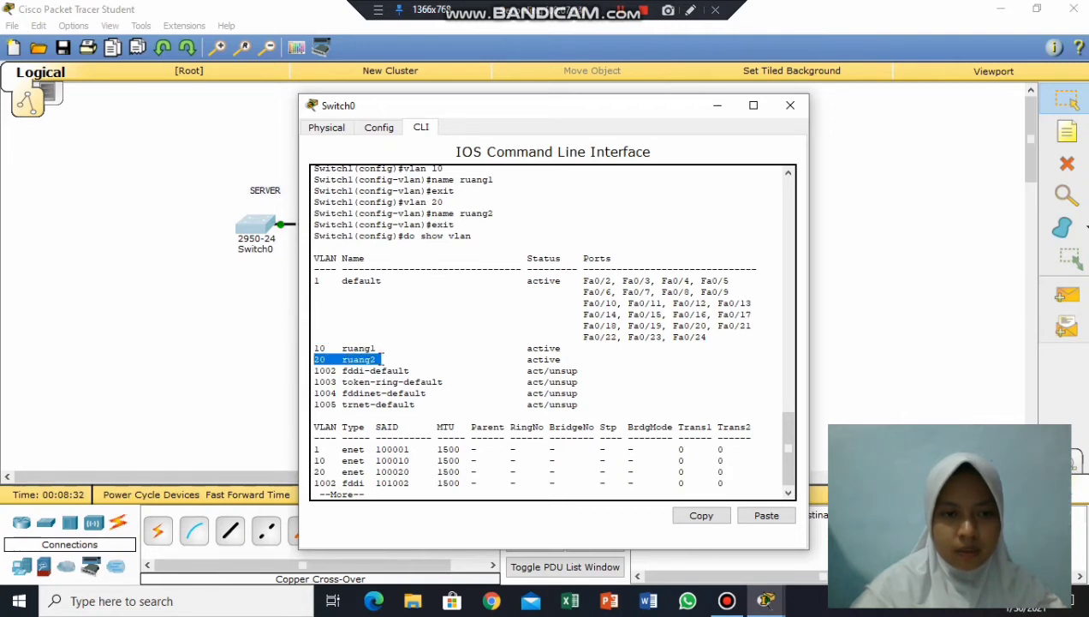
click(409, 314)
click(788, 107)
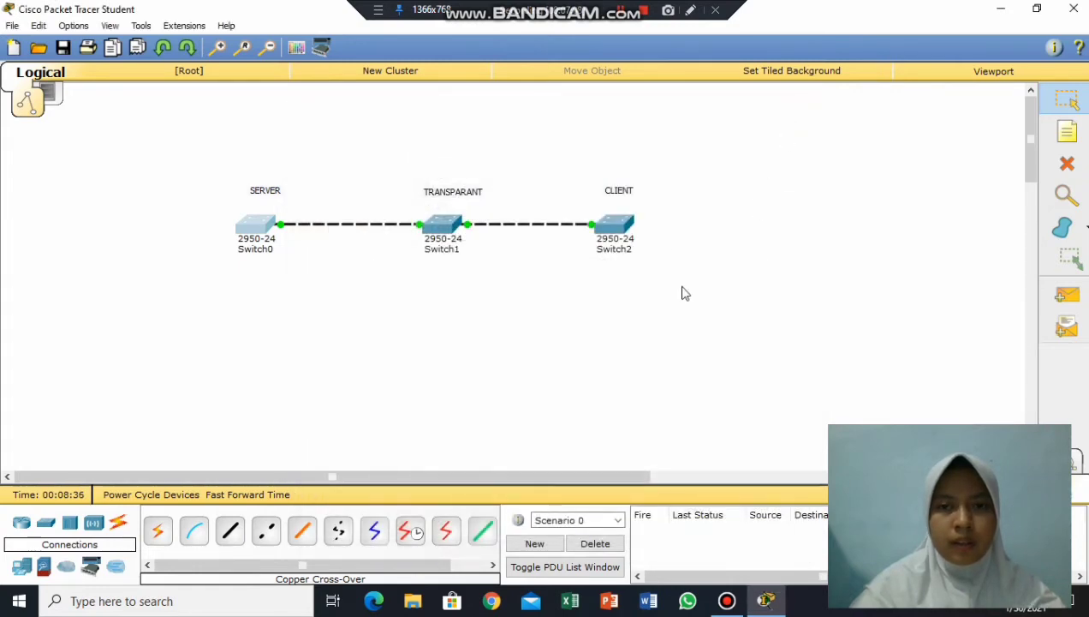
- Open the command line of the client switch, Switch2, and run do show vlan to check for VLANs 10 and 20
click(621, 225)
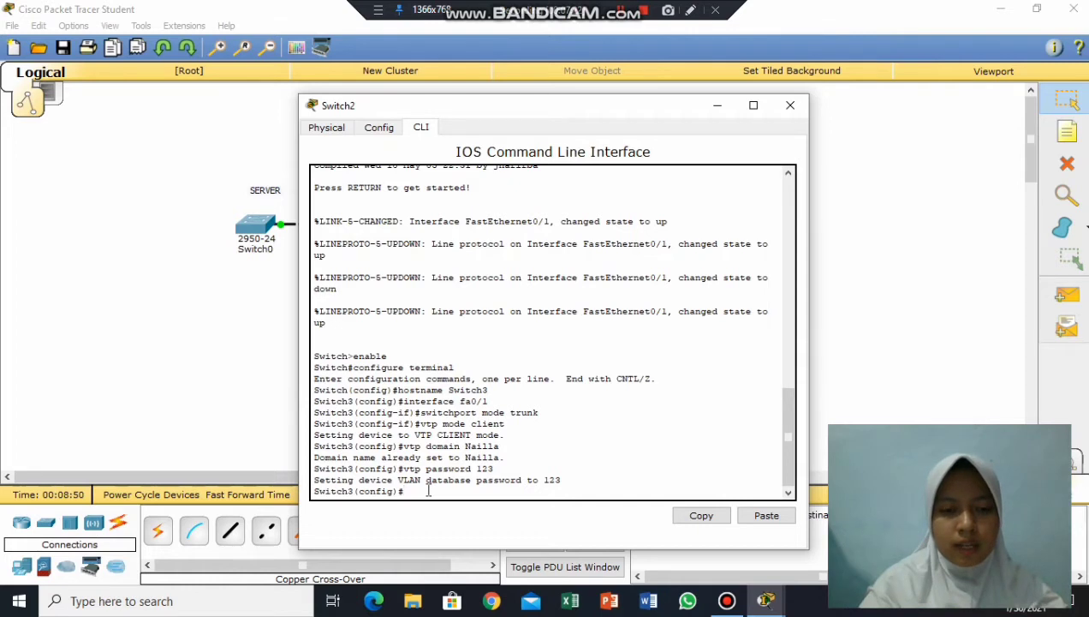
text(show vlan)
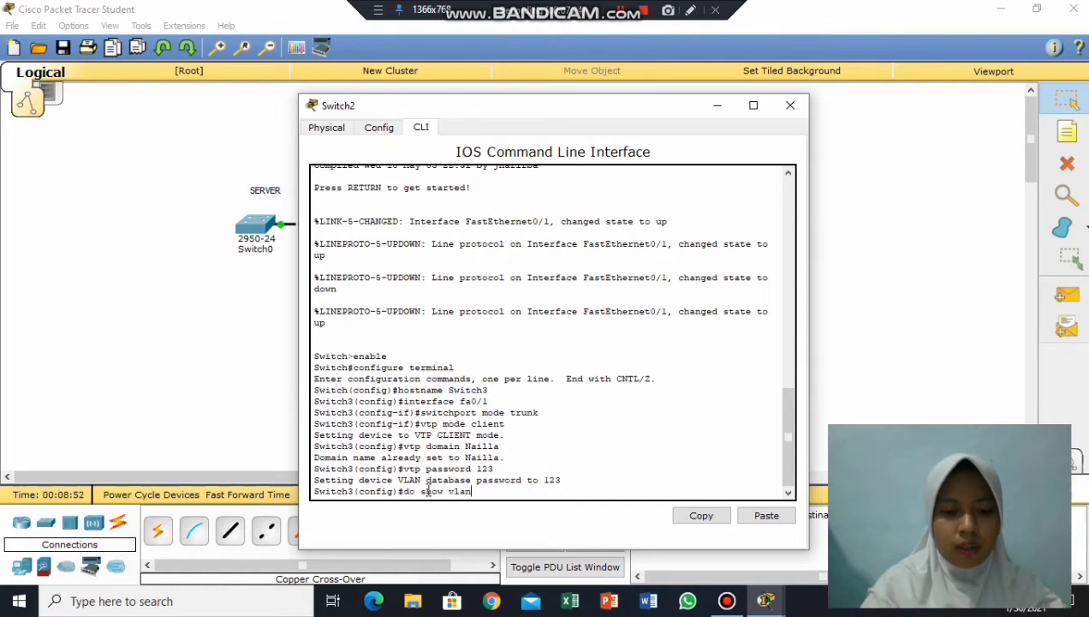
key(Return)
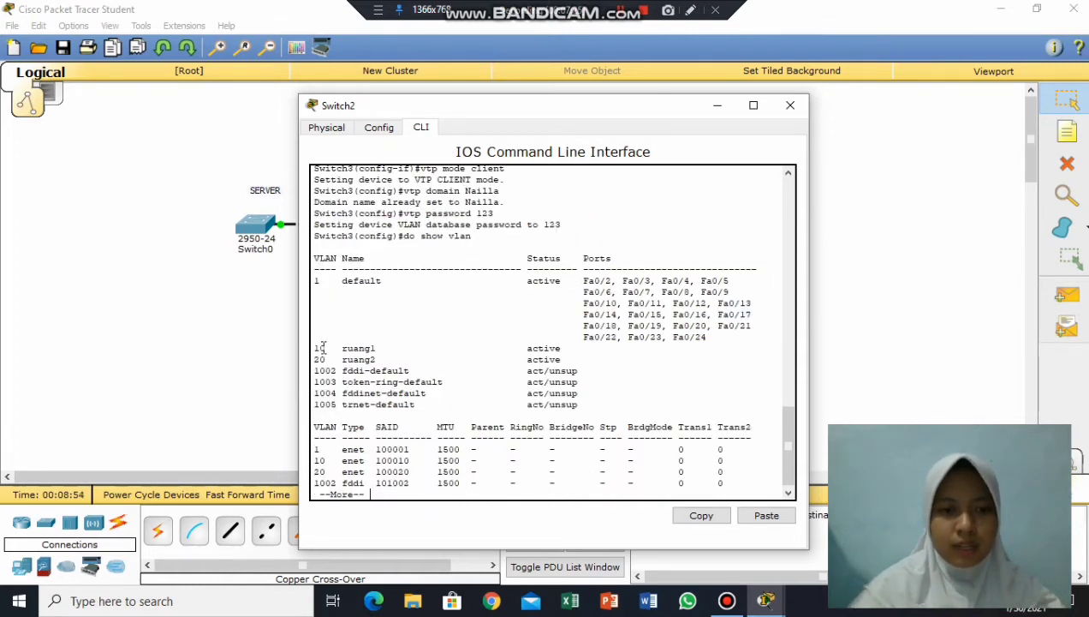
drag(316, 346, 379, 359)
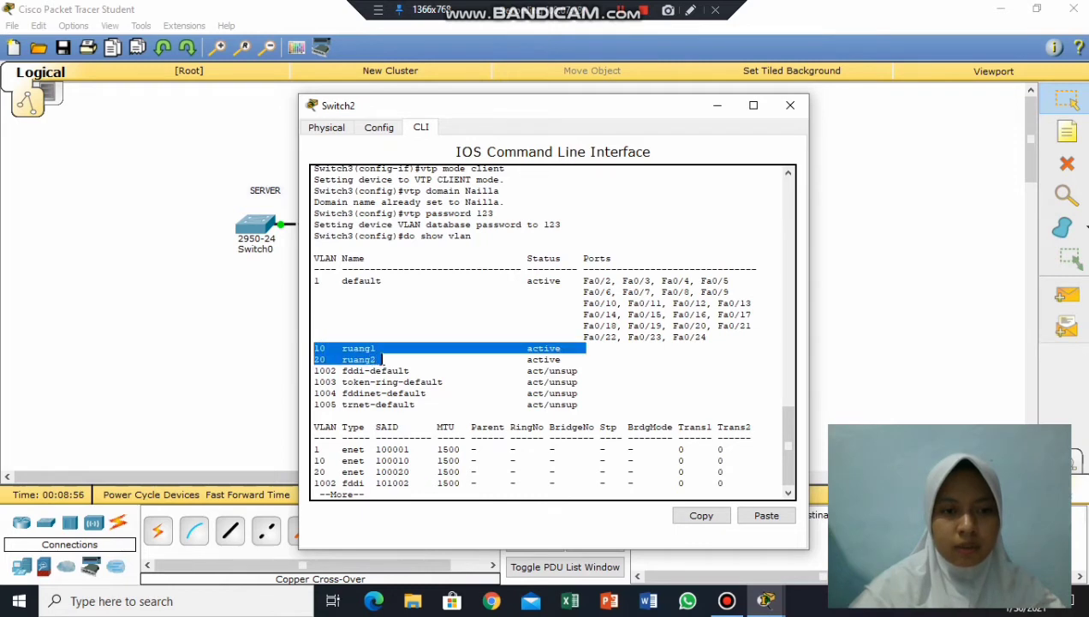
- Leave the client switch's window, open the server switch, Switch0, and page through the paused VLAN listing back to the configuration prompt
click(845, 242)
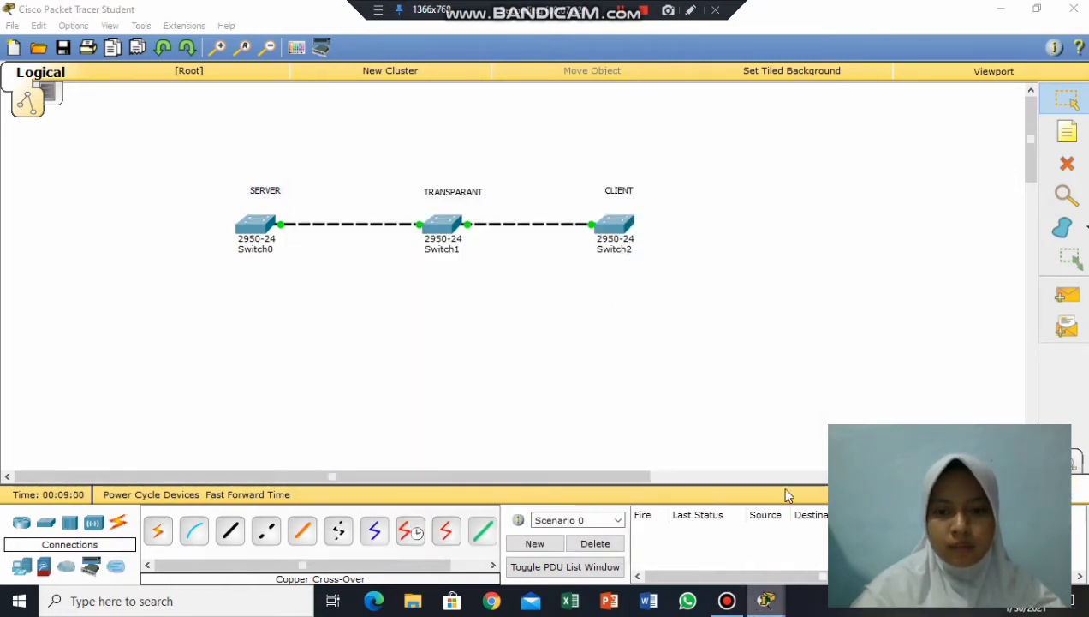
mouse_move(765, 600)
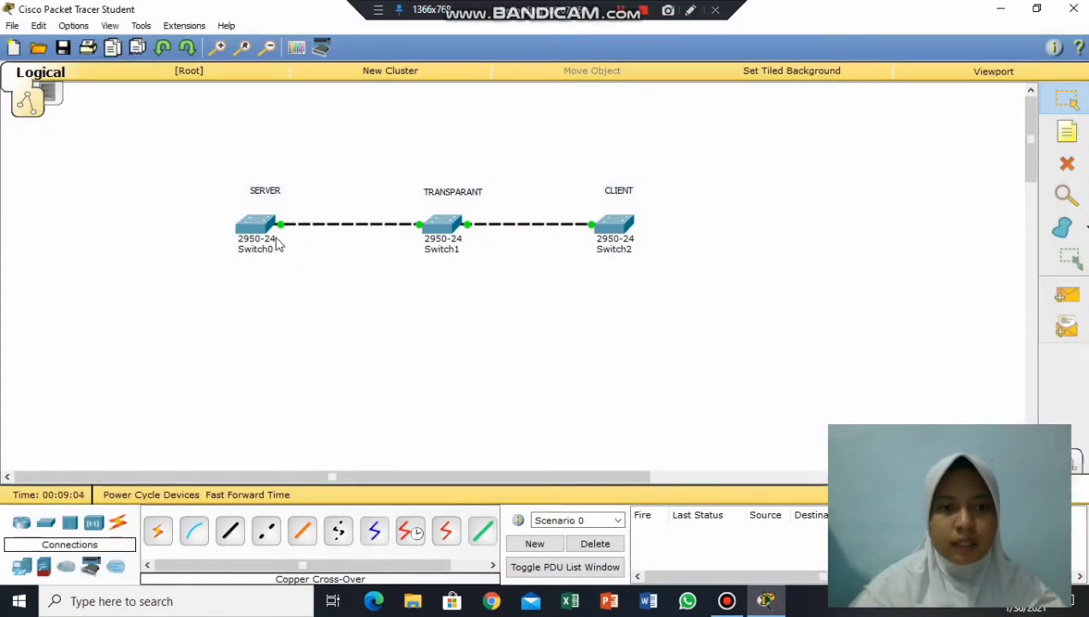
mouse_move(260, 233)
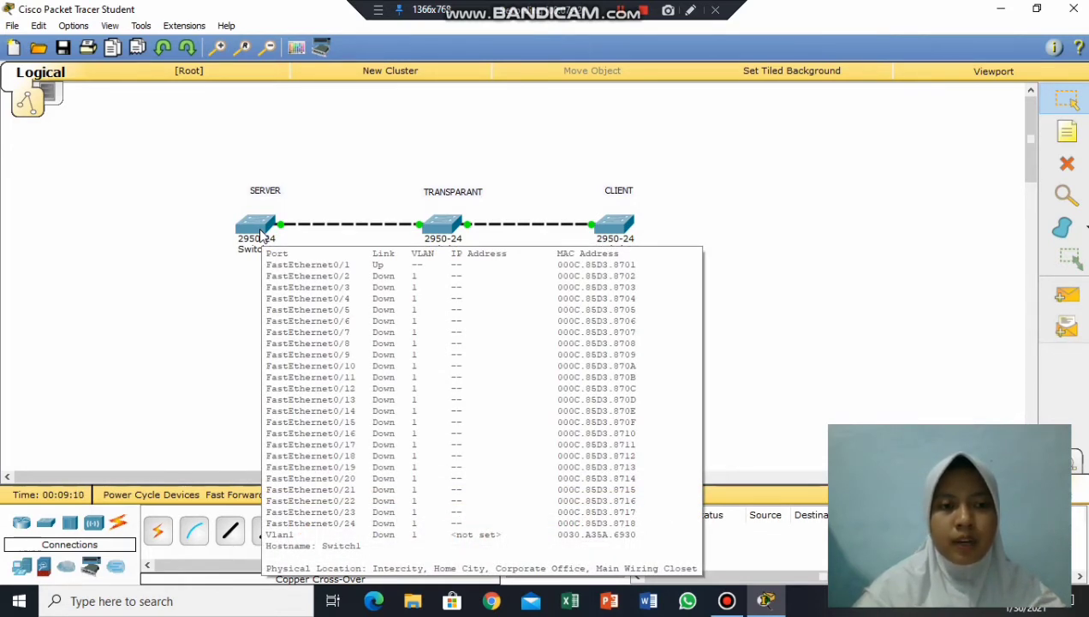
click(260, 233)
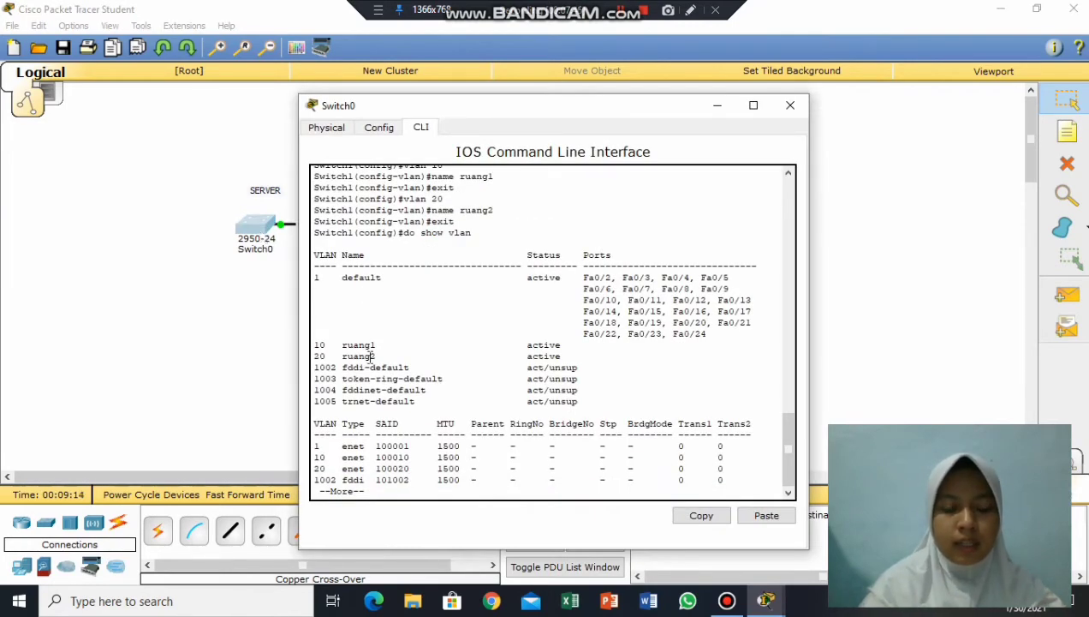
key(Return)
key(Return)
key(Return)
key(Return)
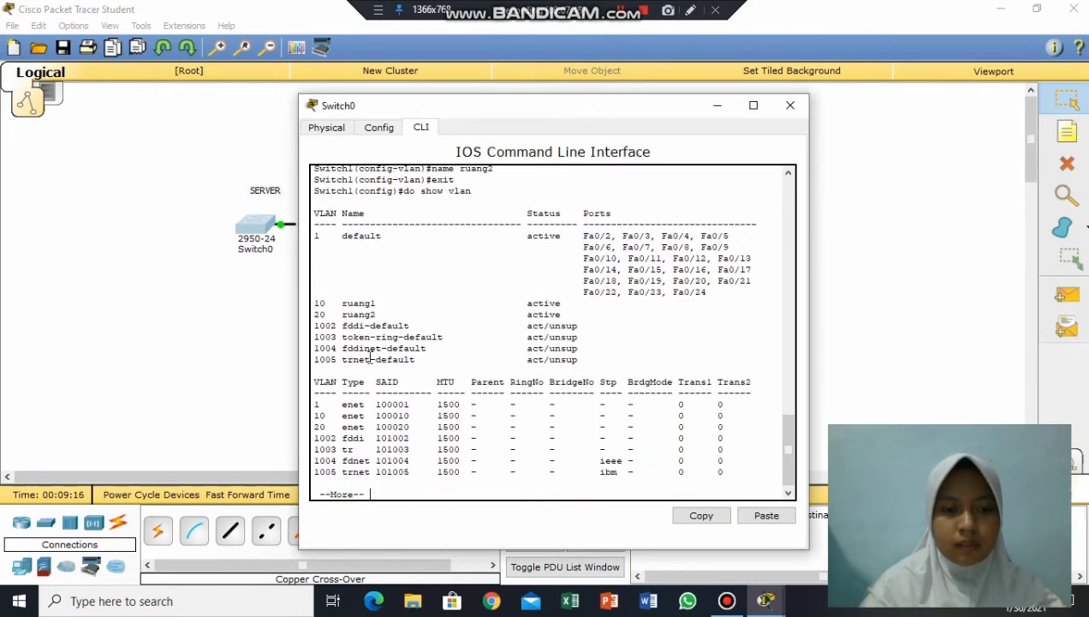
key(space)
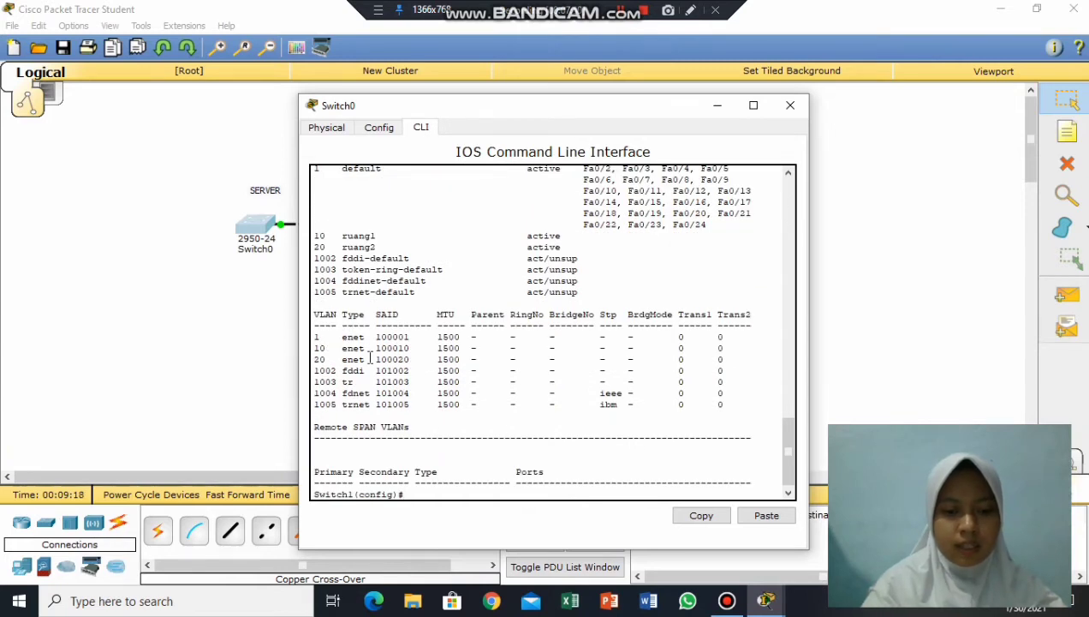
- Enter configuration for interface range fa0/2-5 on the server switch and set these ports to switchport mode access
text(interface)
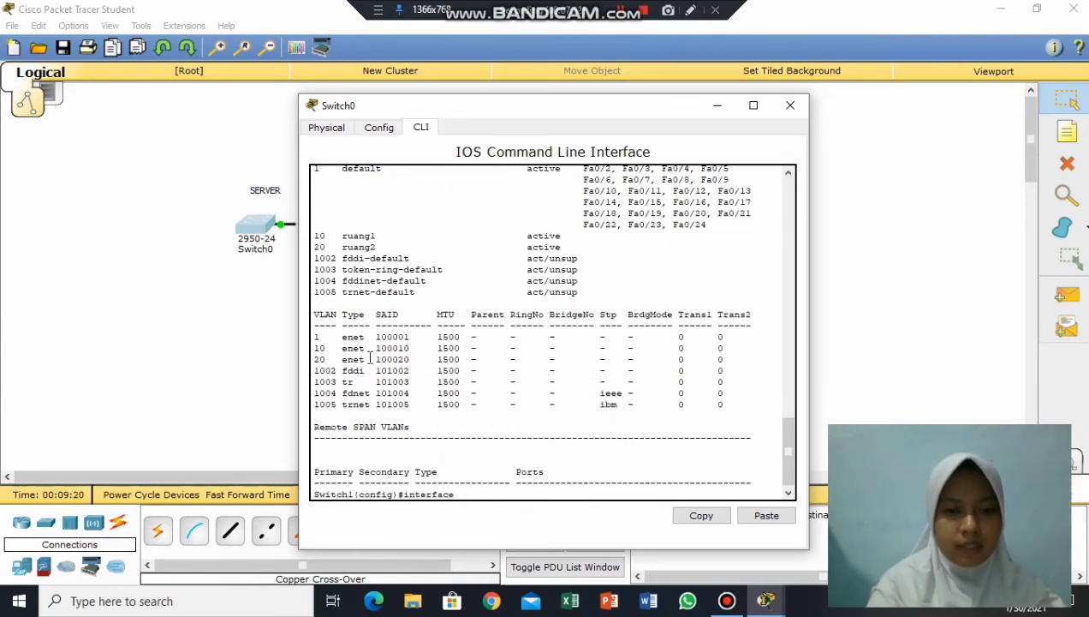
text( range)
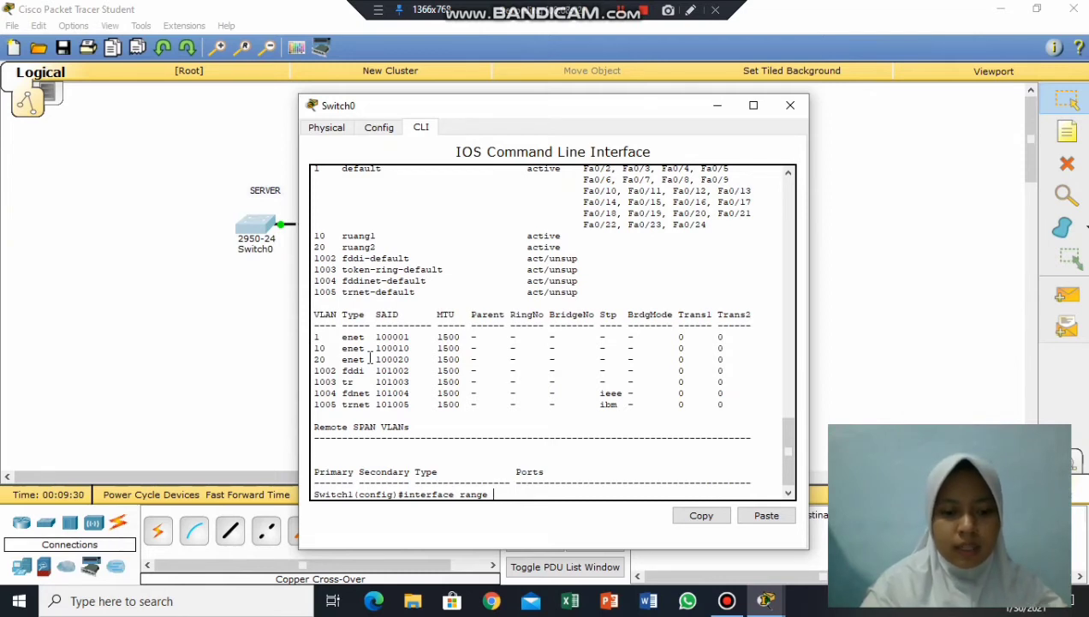
text(fa0/)
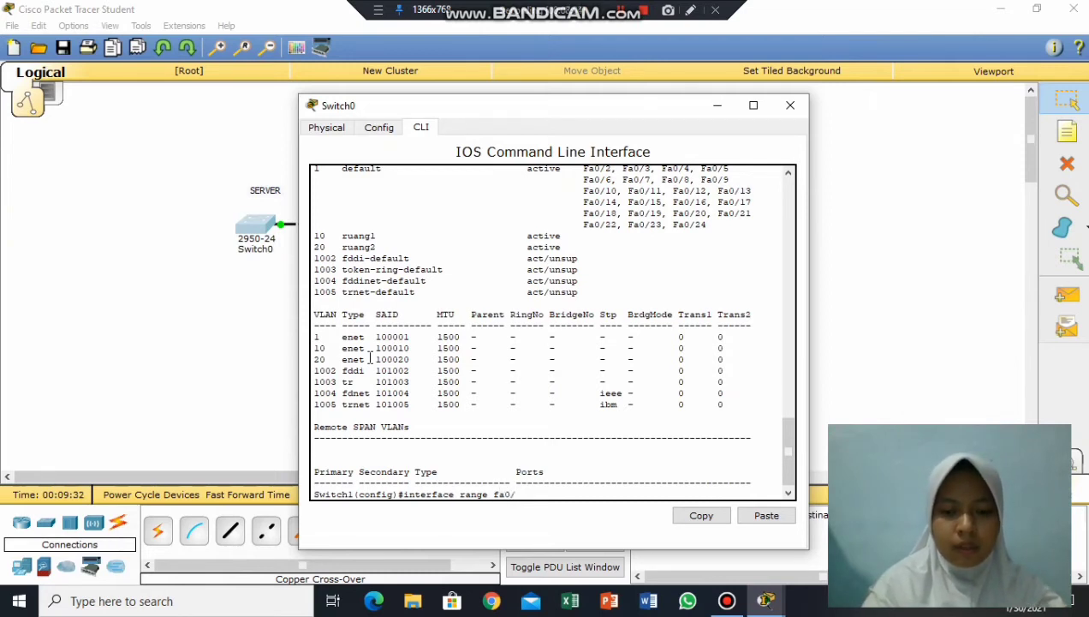
text(2-5)
key(Return)
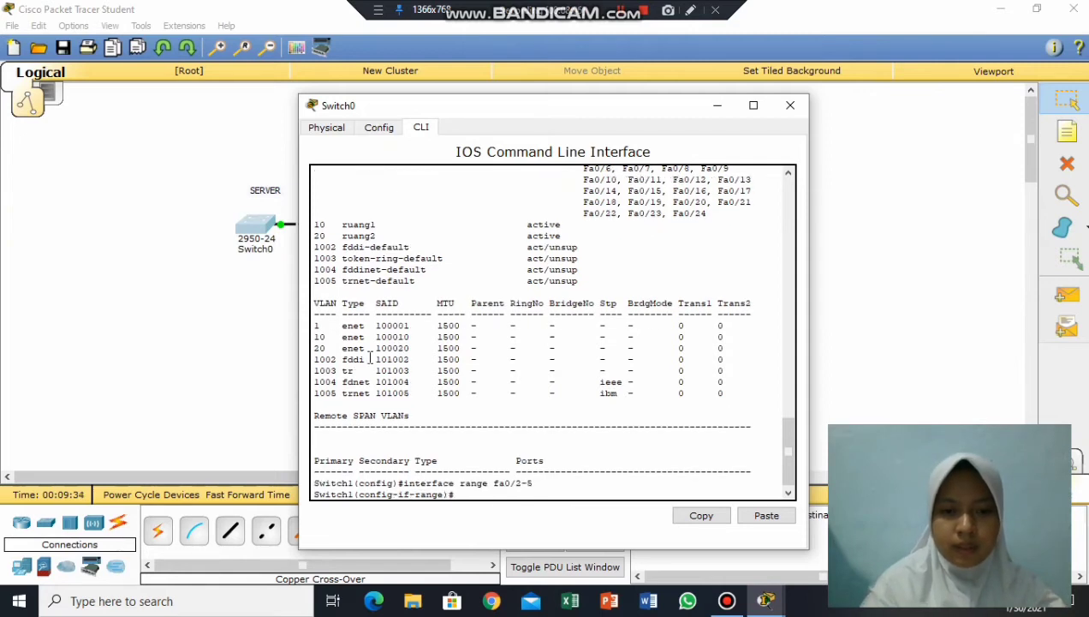
text(sw)
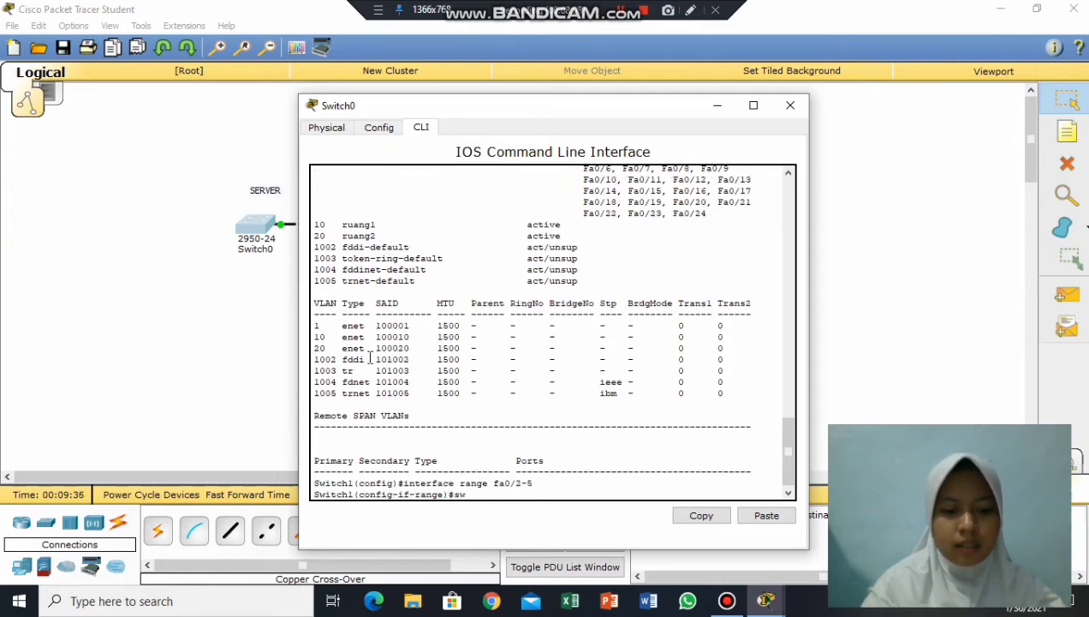
text(itchpo)
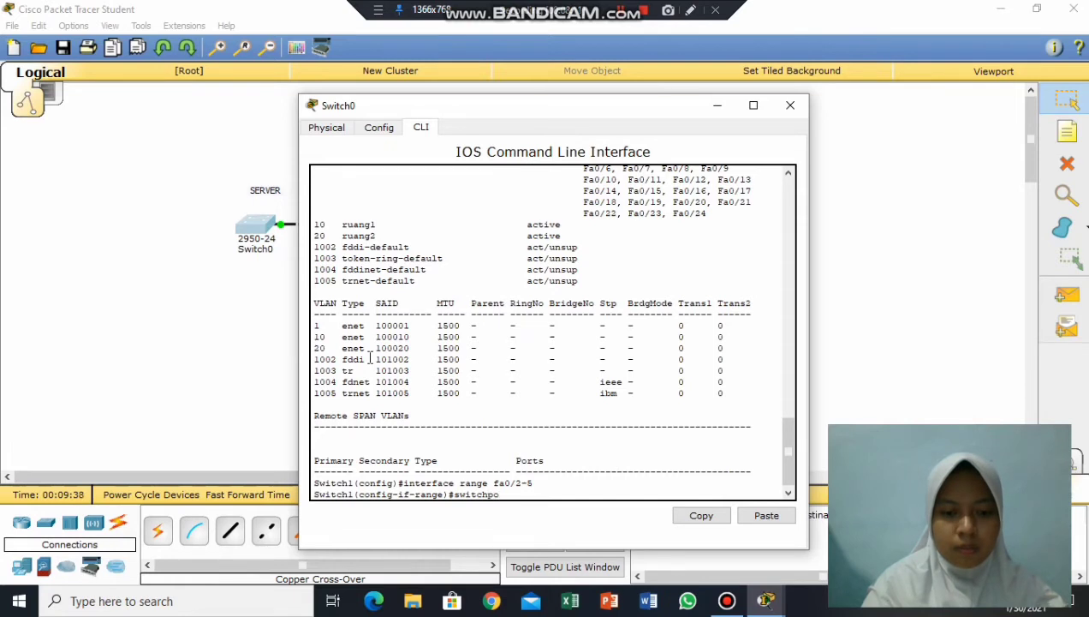
text(rt mode access)
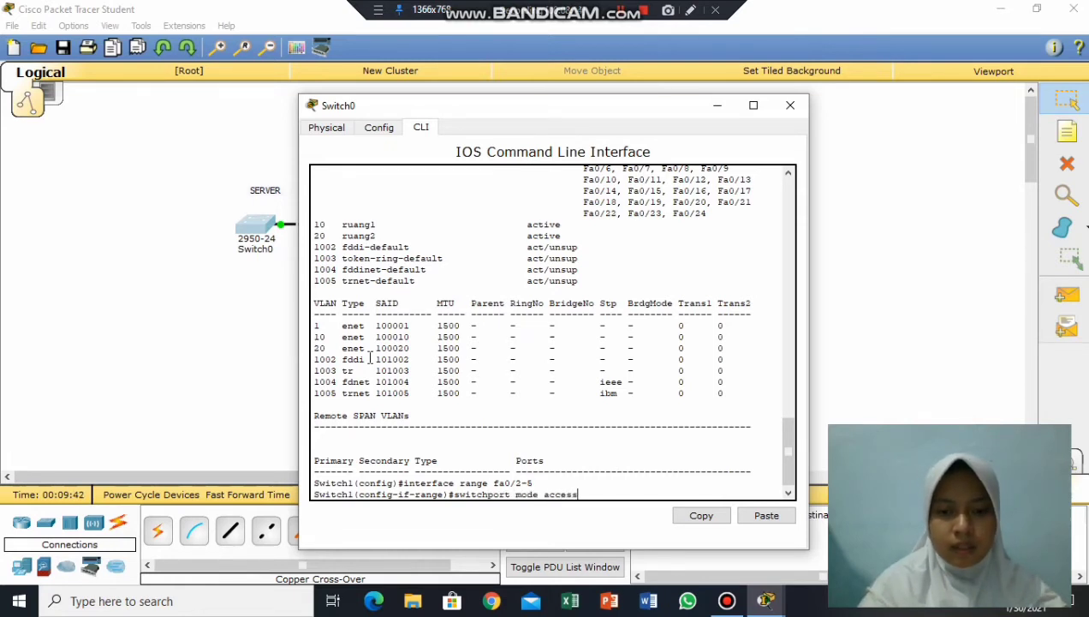
key(Return)
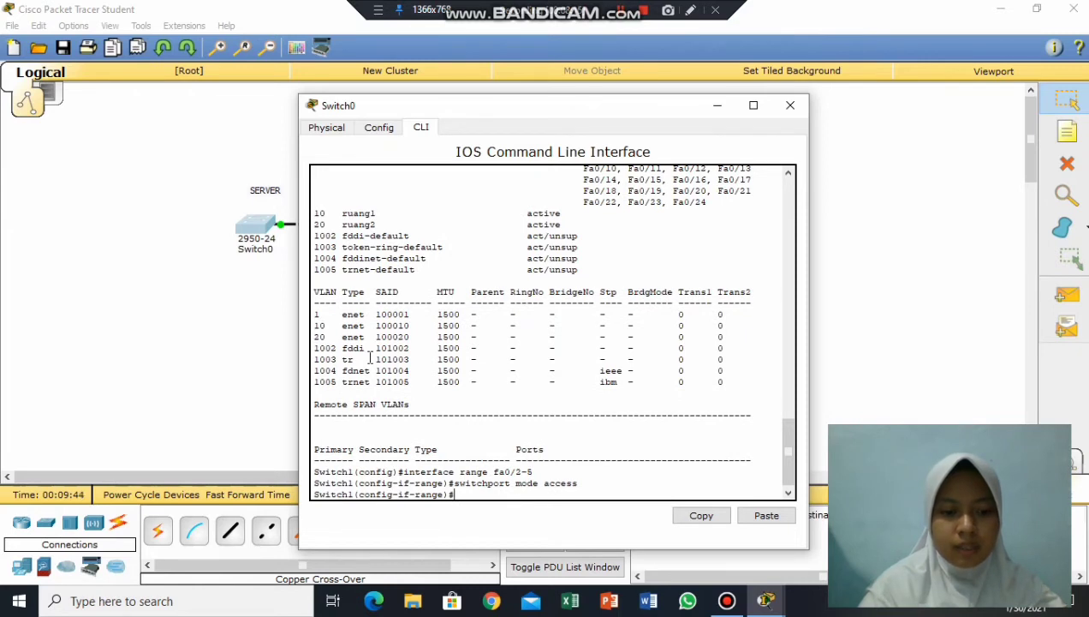
- Assign ports fa0/2-5 of the server switch to access VLAN 10 and exit the interface range configuration
text(switch)
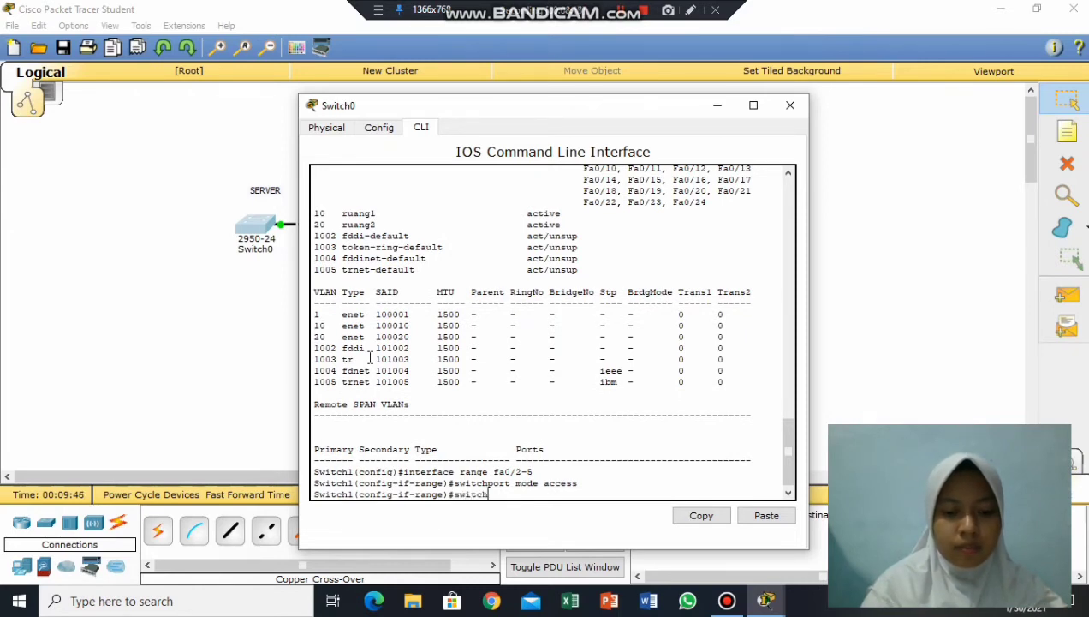
text(port acces)
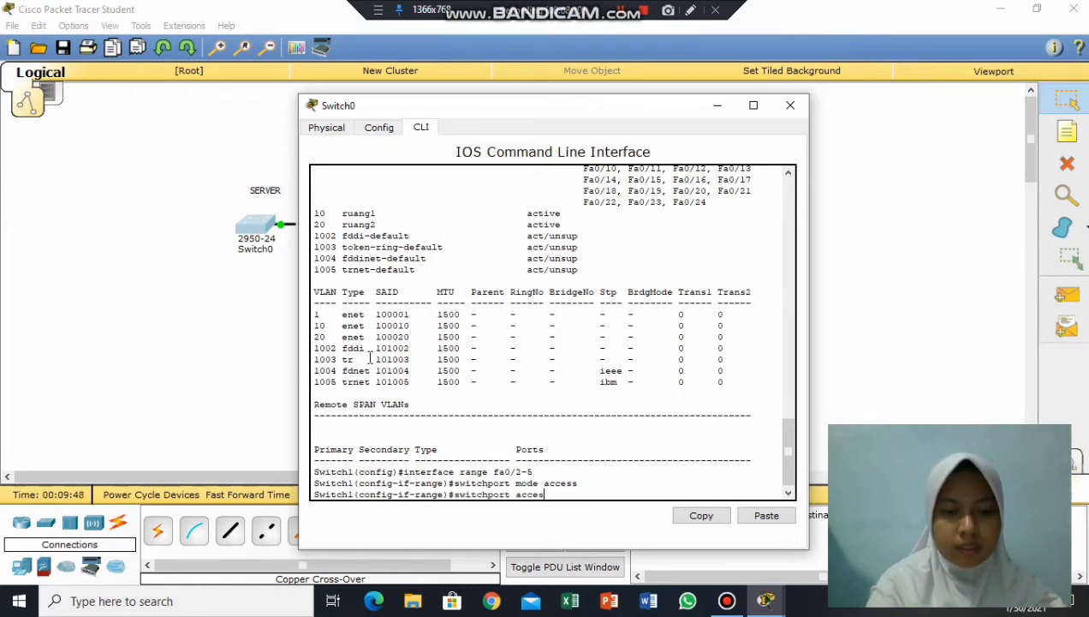
text(s vlan 1)
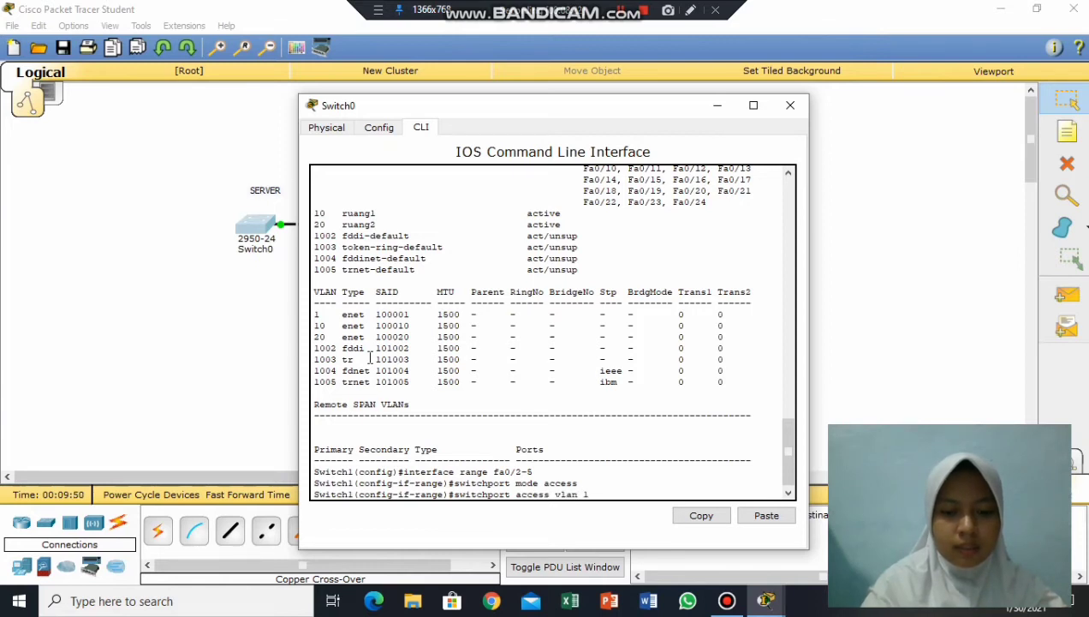
text(0)
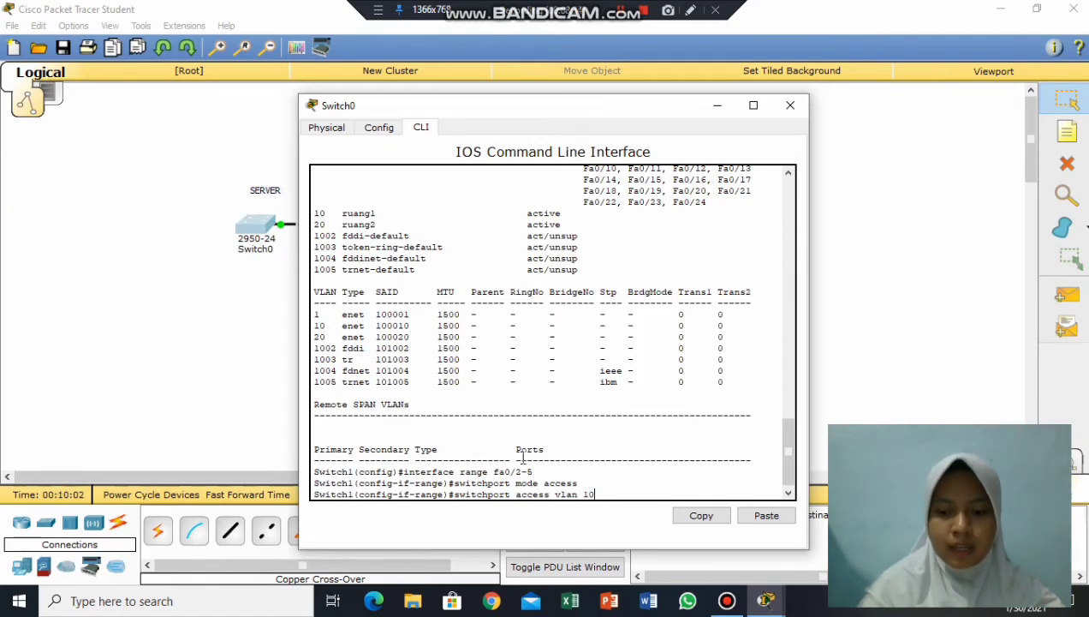
key(Return)
text(exit)
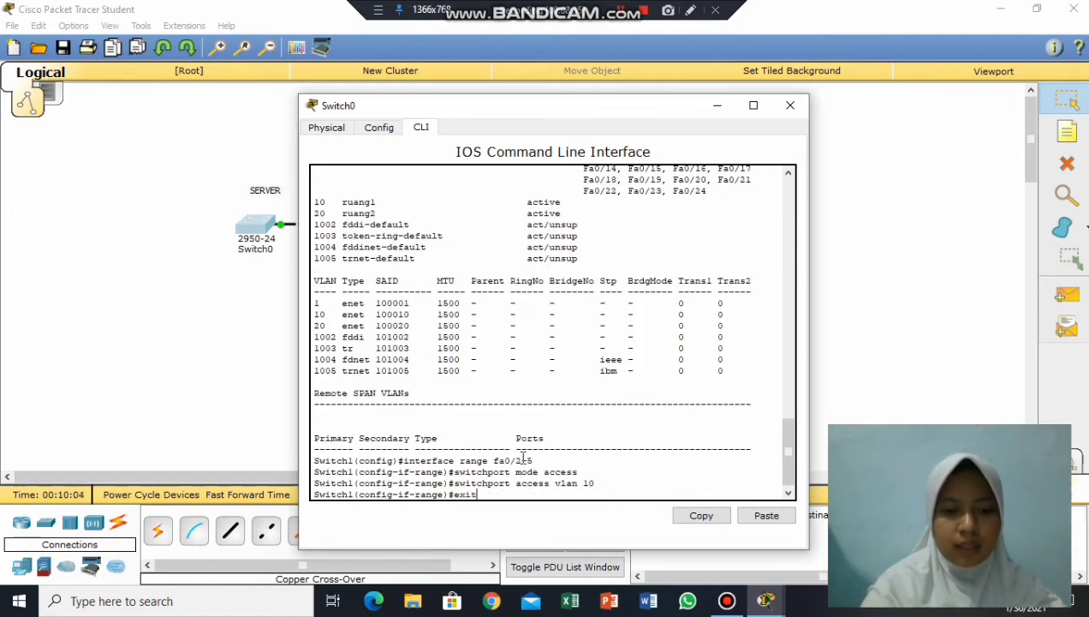
key(Return)
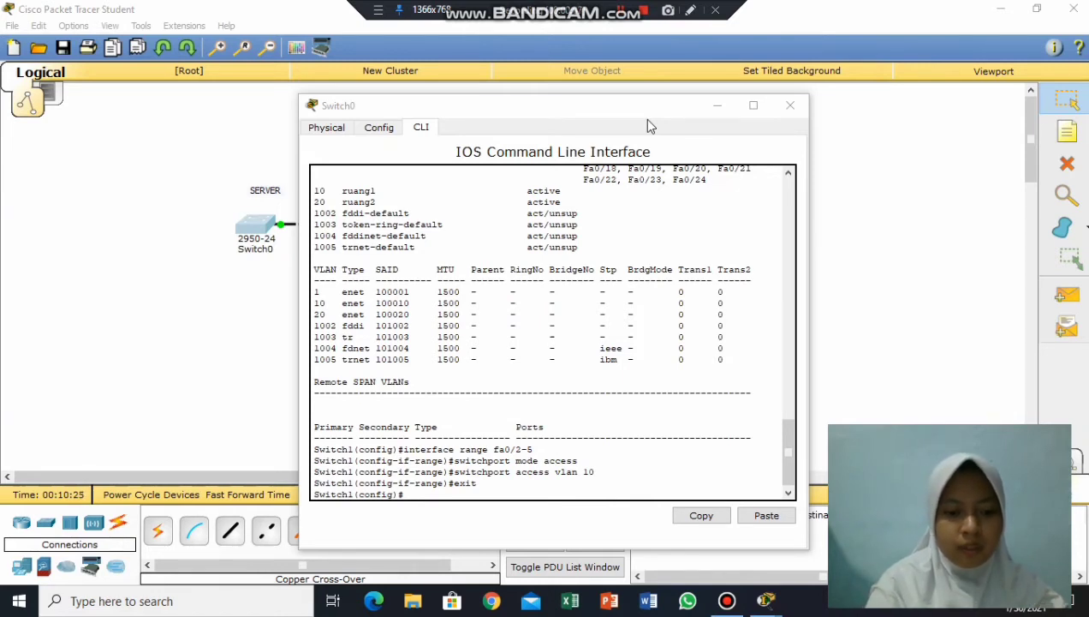
- Enter configuration for interface range fa0/6-9 on the server switch and set these ports to switchport mode access
click(414, 486)
text(i)
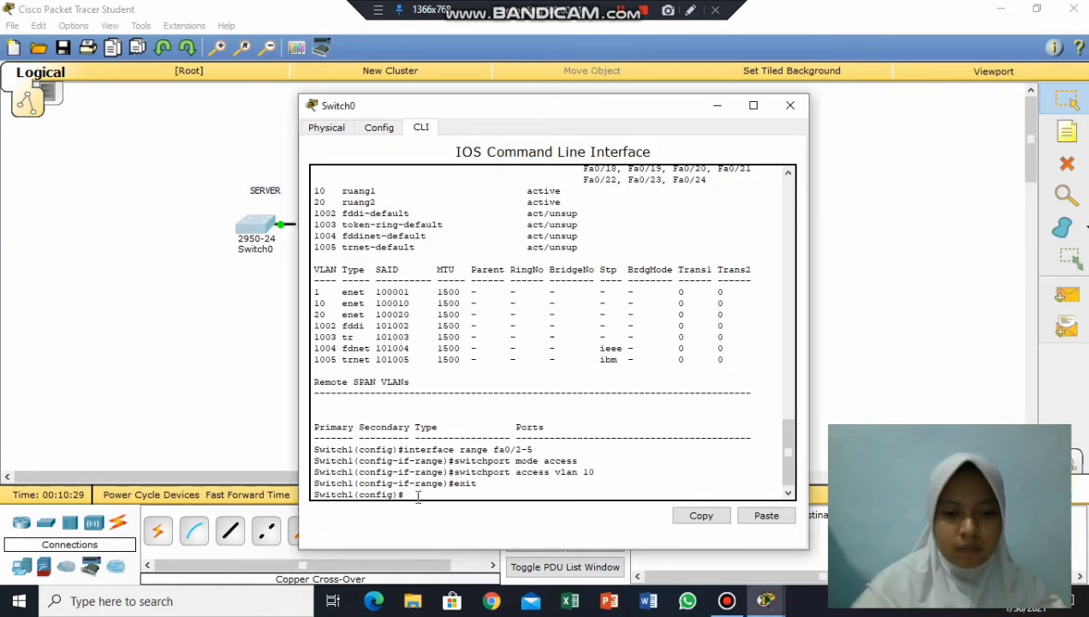
text(nterfac)
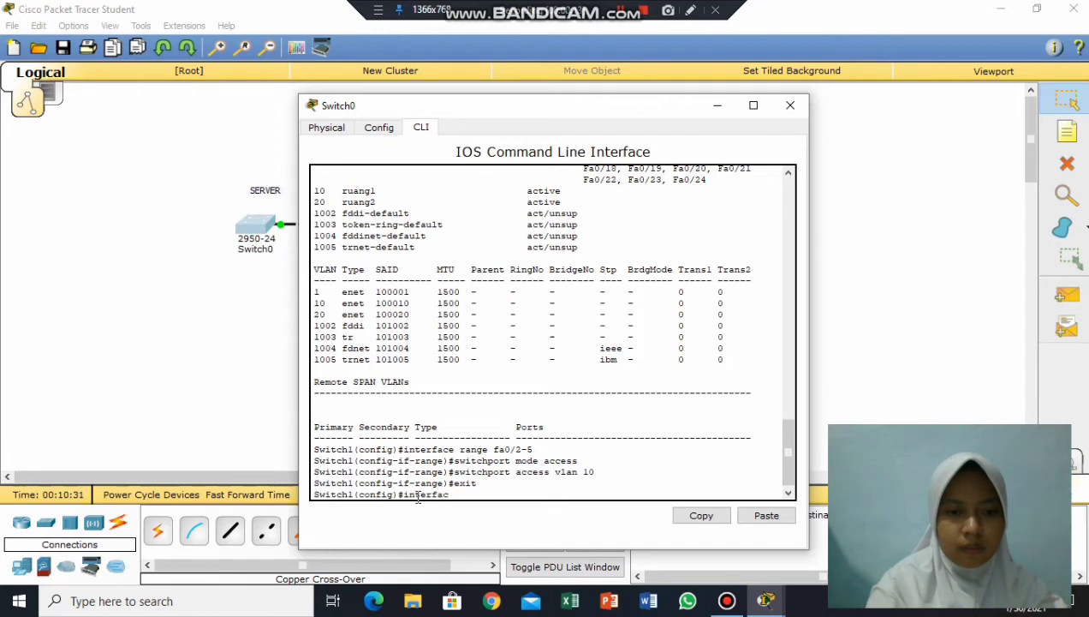
text(e range )
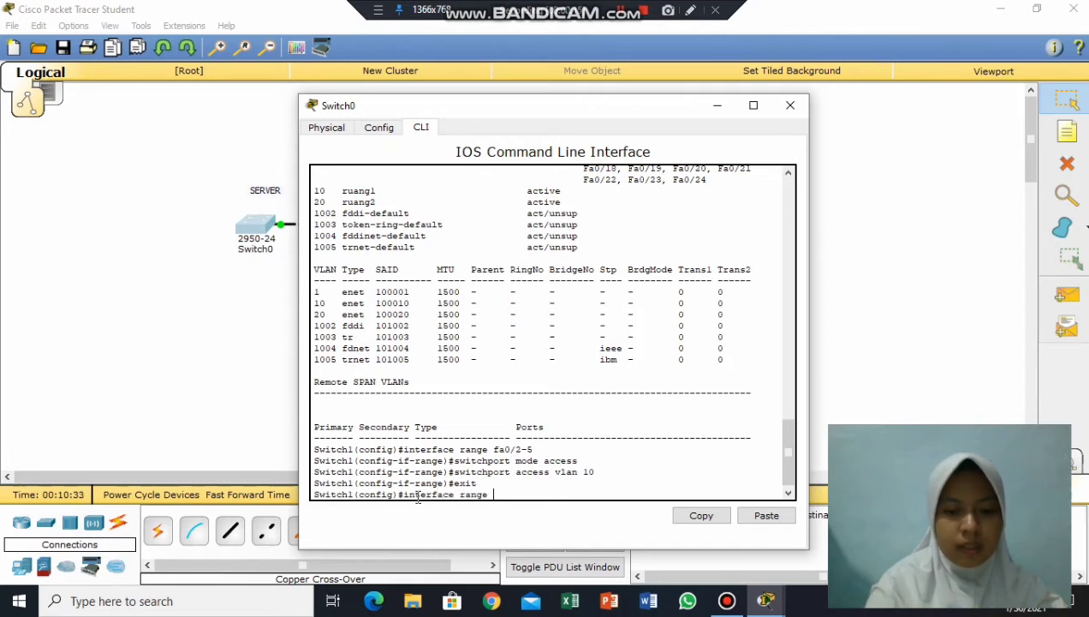
text(fa0/6-9)
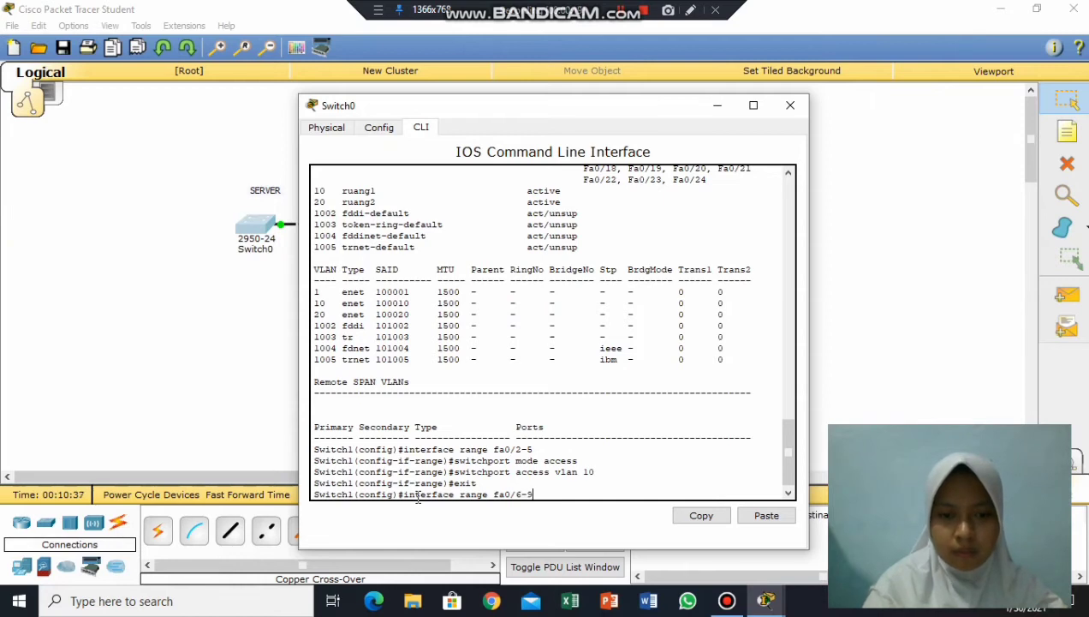
key(Return)
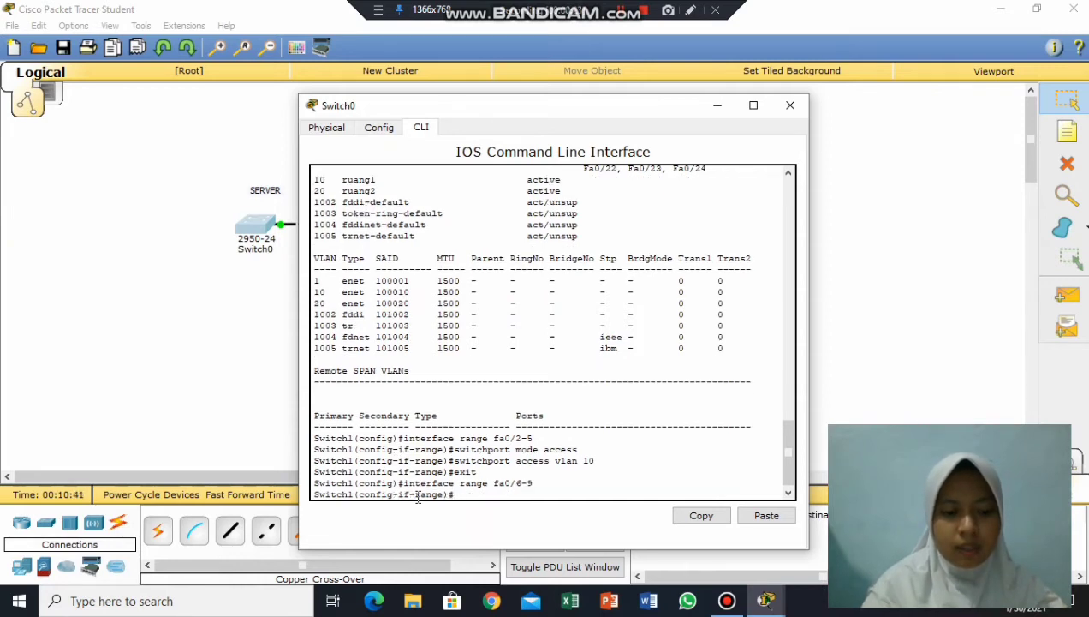
text(switchpo)
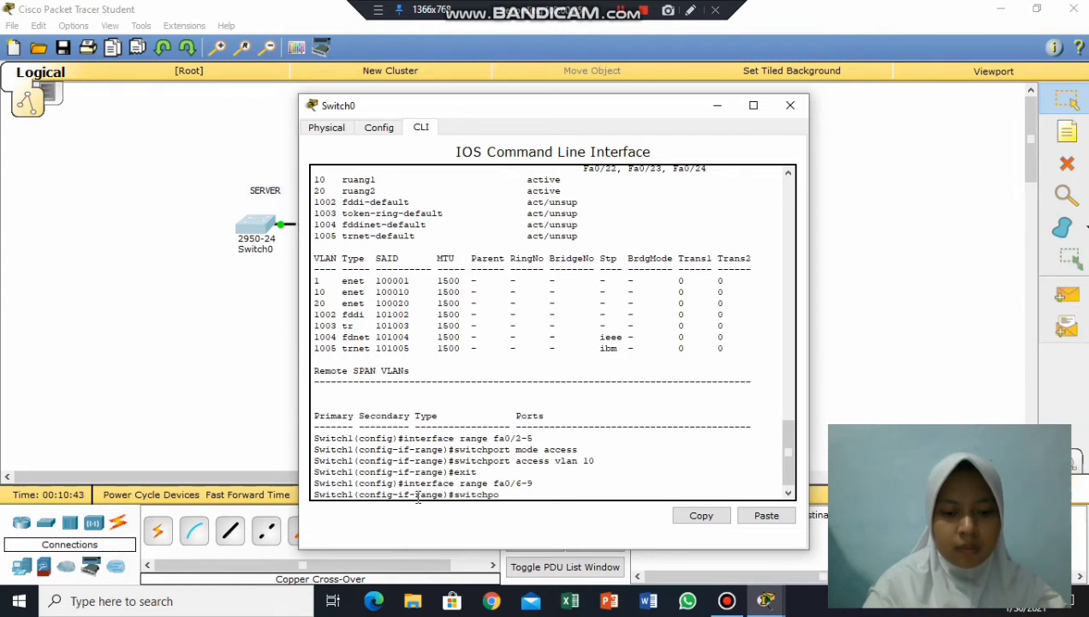
text(rt mode access)
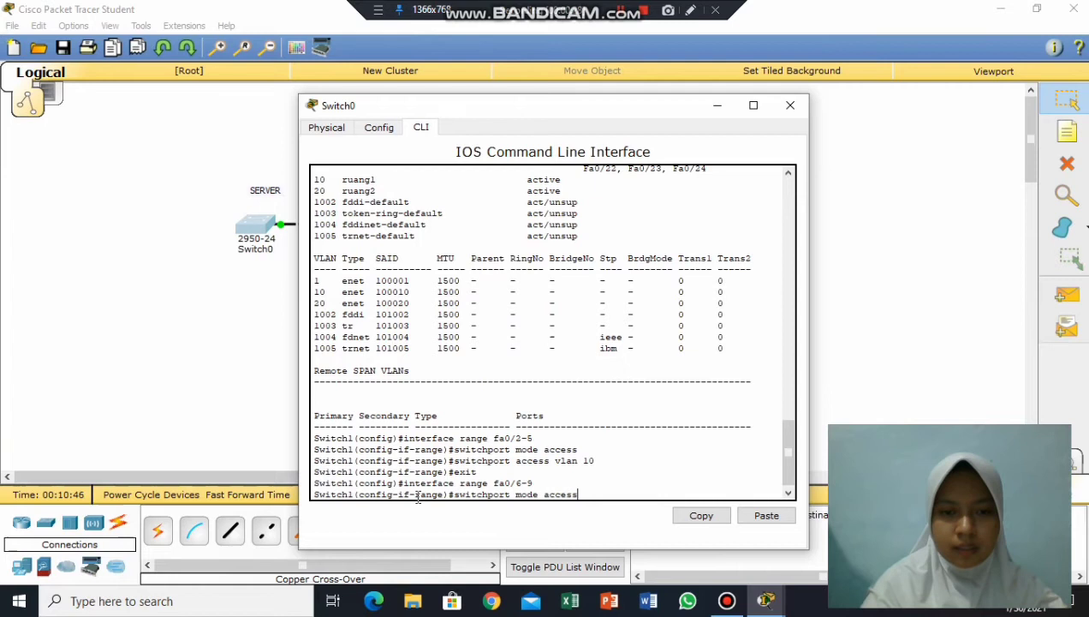
key(Return)
- Assign ports fa0/6-9 of the server switch to access VLAN 20 and exit the interface range configuration
text(switchpo)
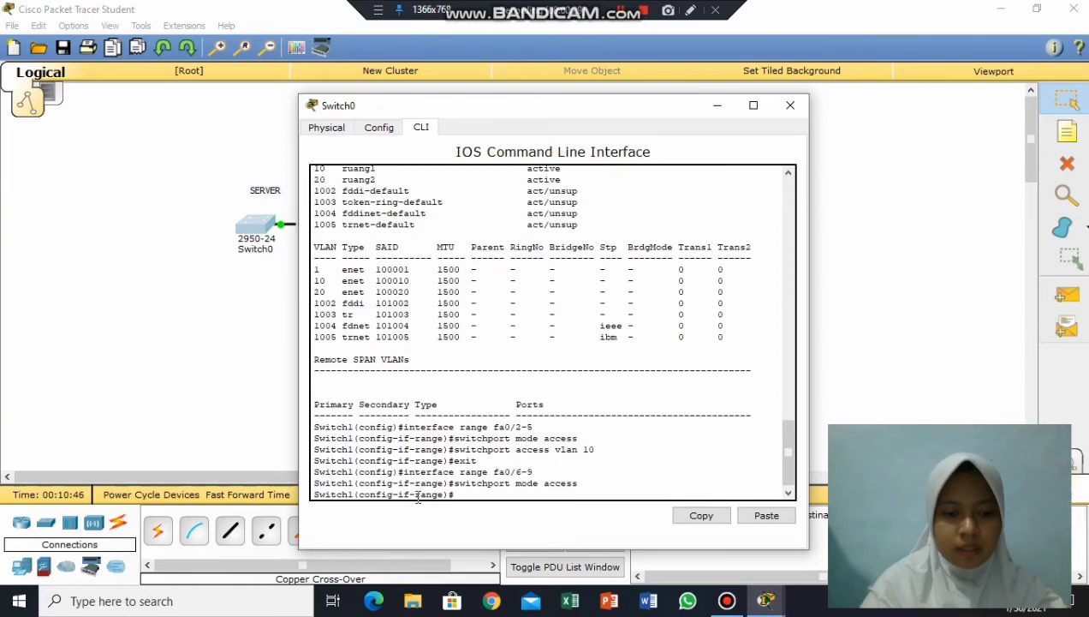
text(rt)
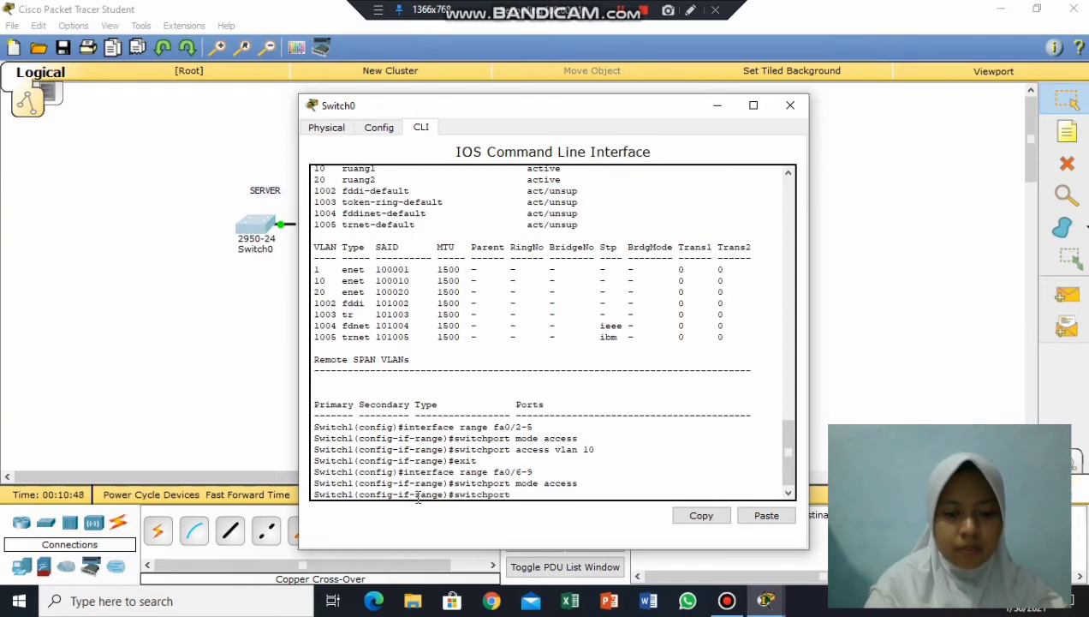
text( access )
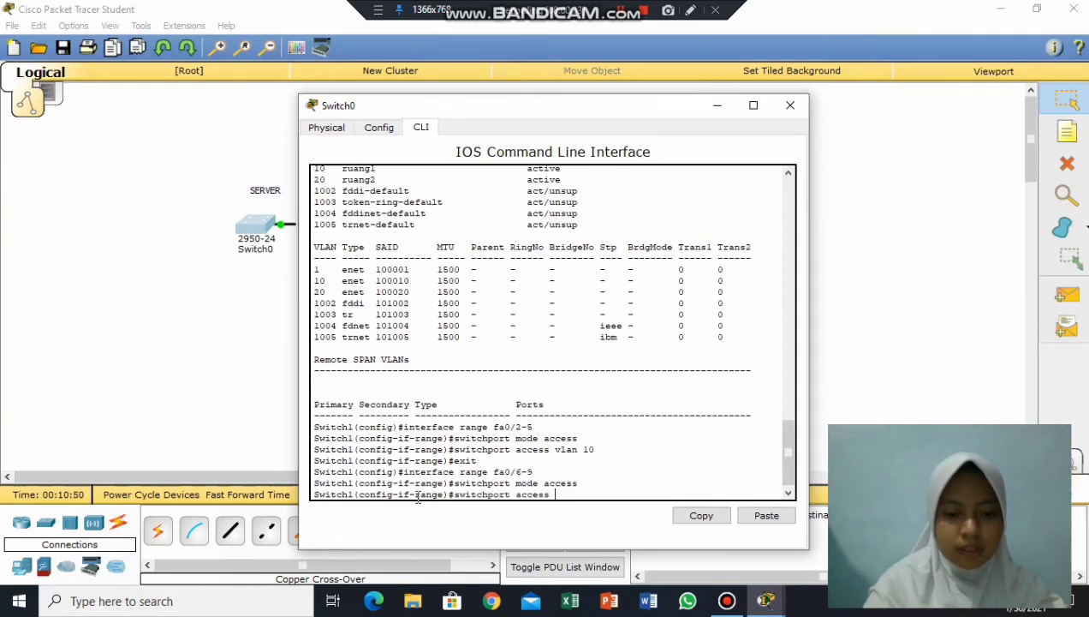
text(vlan 20)
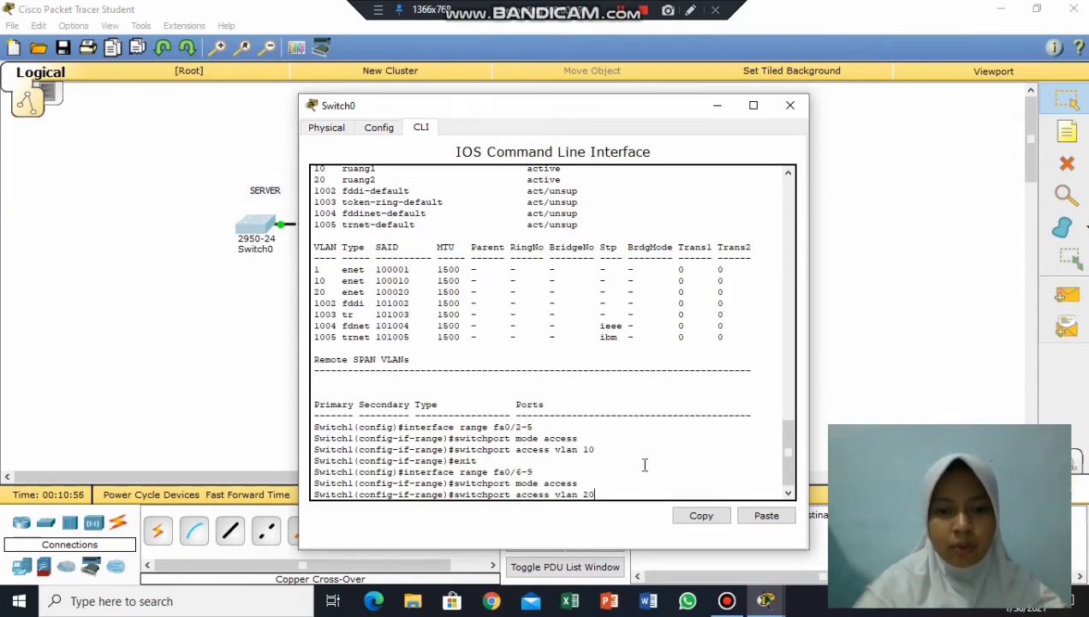
key(Return)
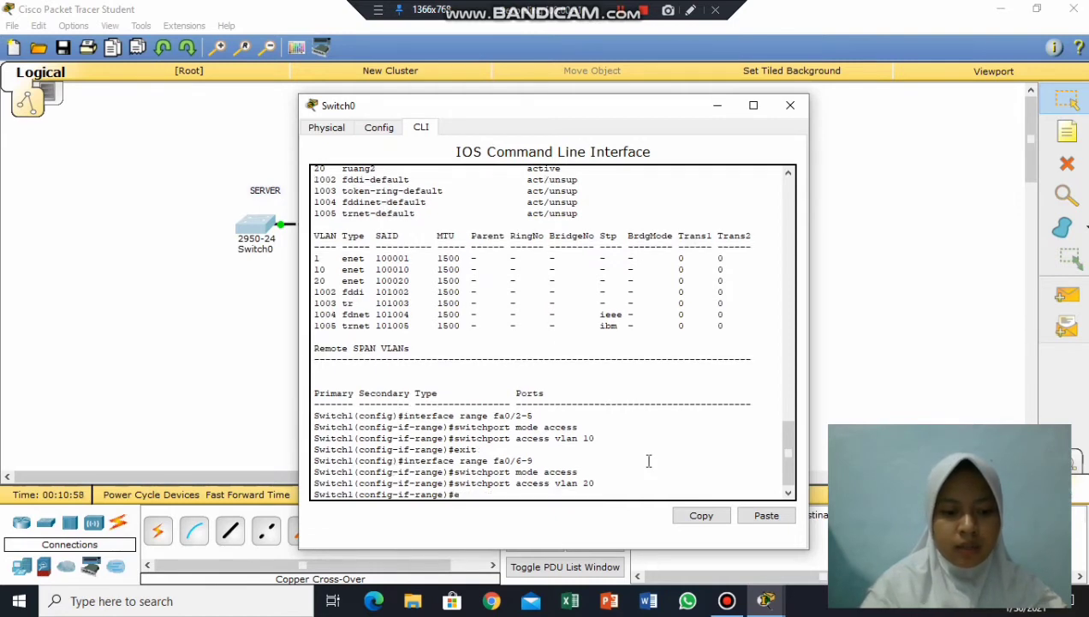
text(exit)
key(Return)
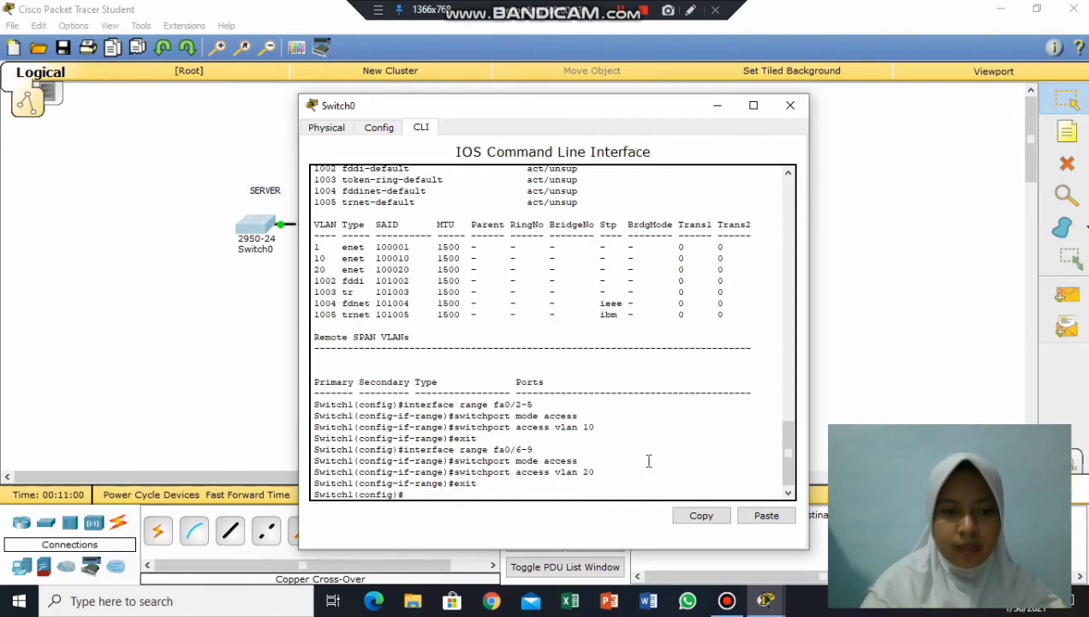
- Run do show vlan on the server switch to check the port assignments of VLANs 10 and 20
text(do s)
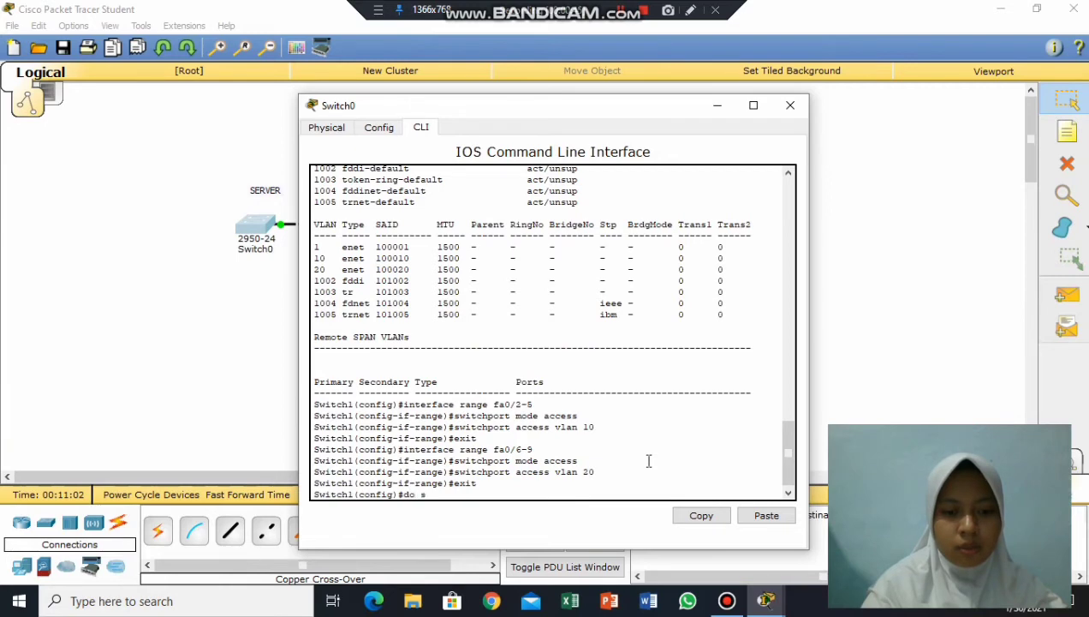
text(how vlan)
key(Return)
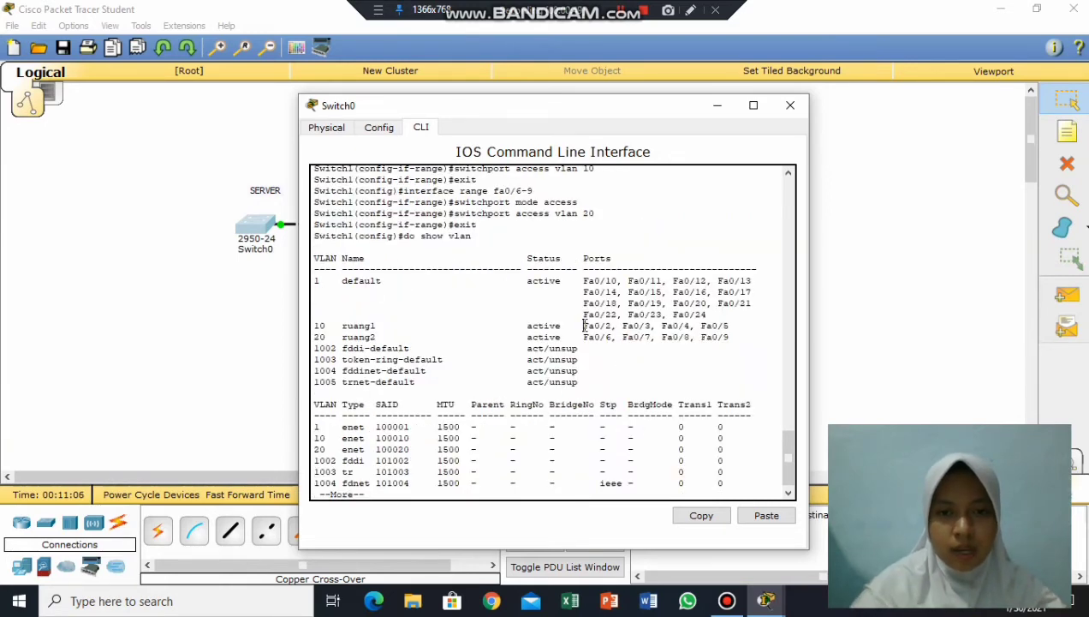
- Review the VLAN 10 and 20 rows with their ports on the server switch and close its window
drag(584, 325, 315, 327)
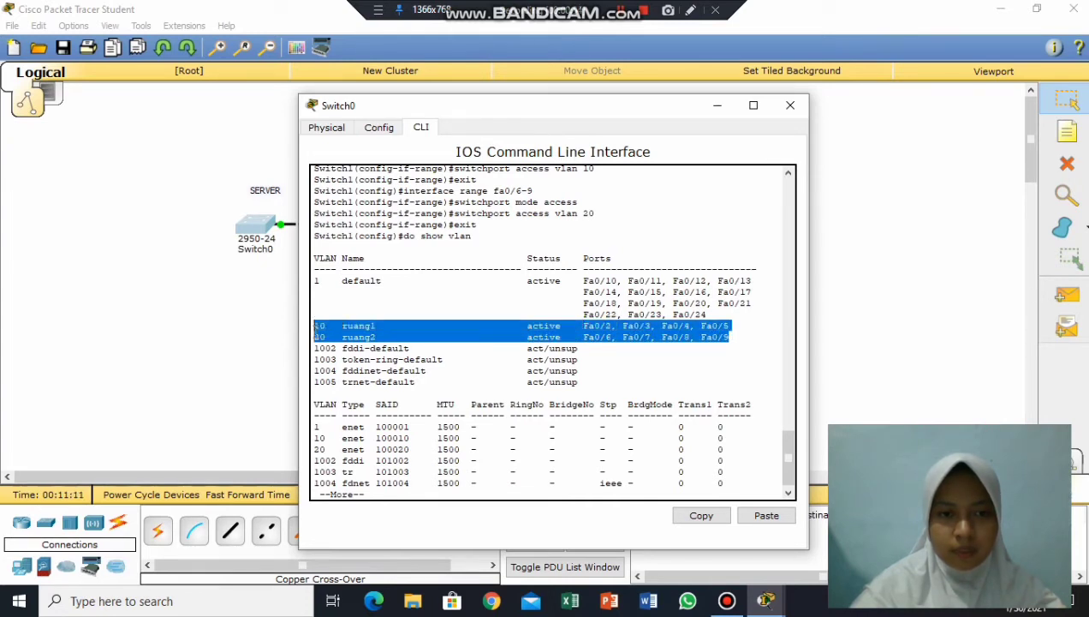
click(747, 330)
click(790, 106)
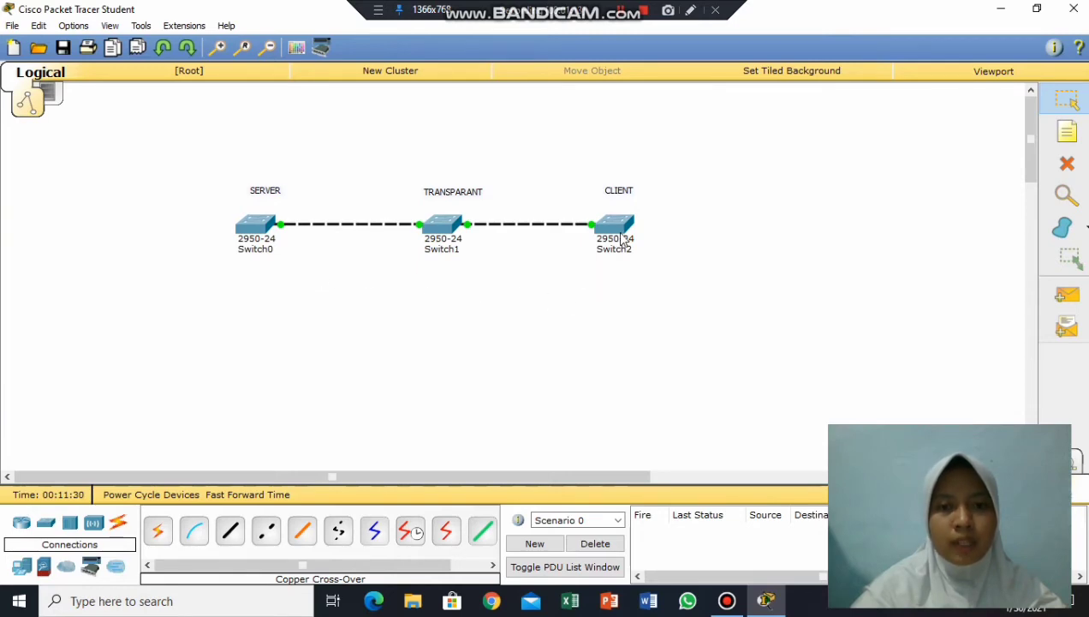
- Open the client switch's command line, finish the old listing, and run do show vlan to check its VLANs
mouse_move(622, 241)
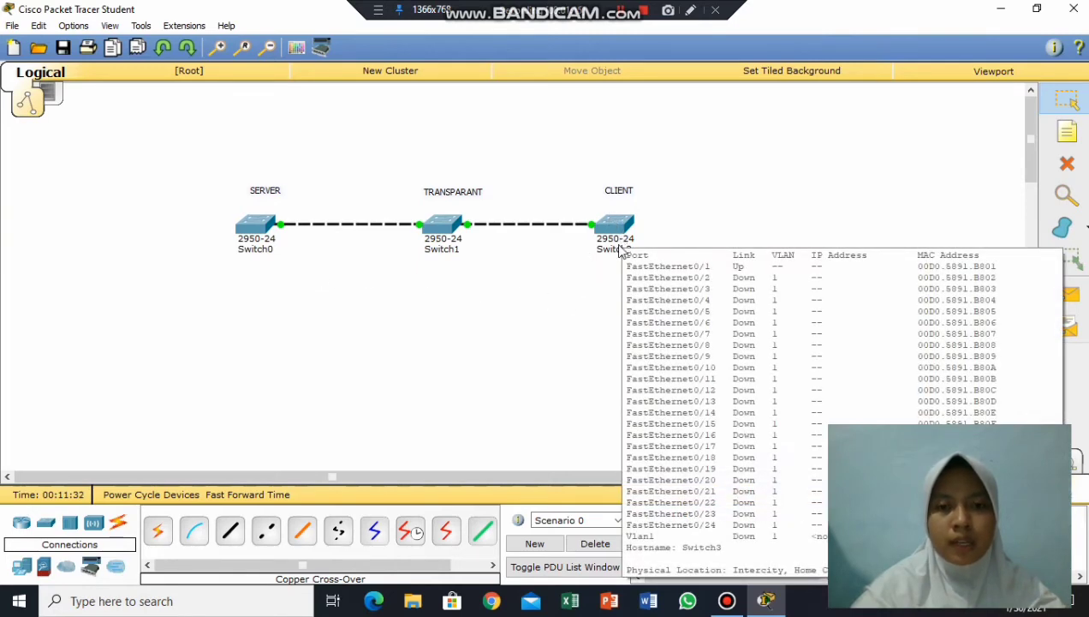
click(620, 232)
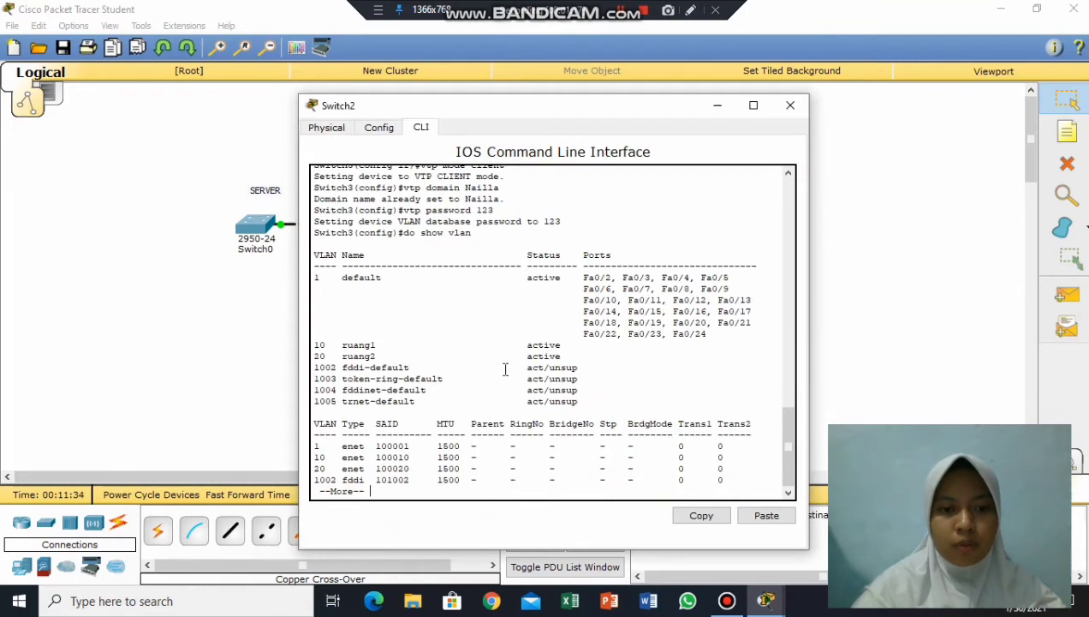
key(Return)
key(Return)
key(Return)
key(Return)
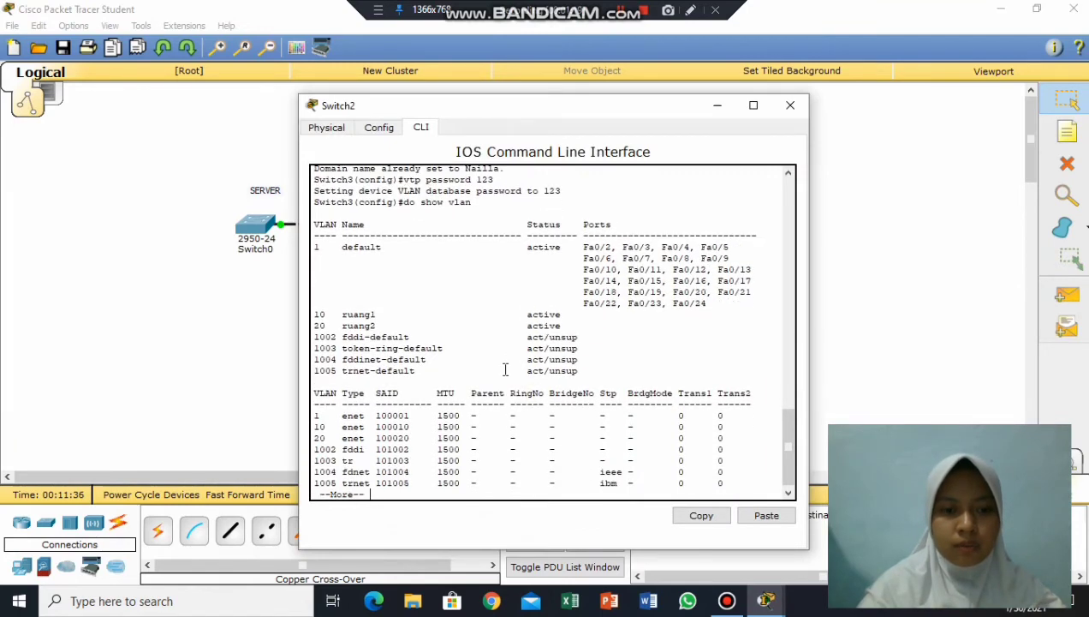
key(space)
text(do s)
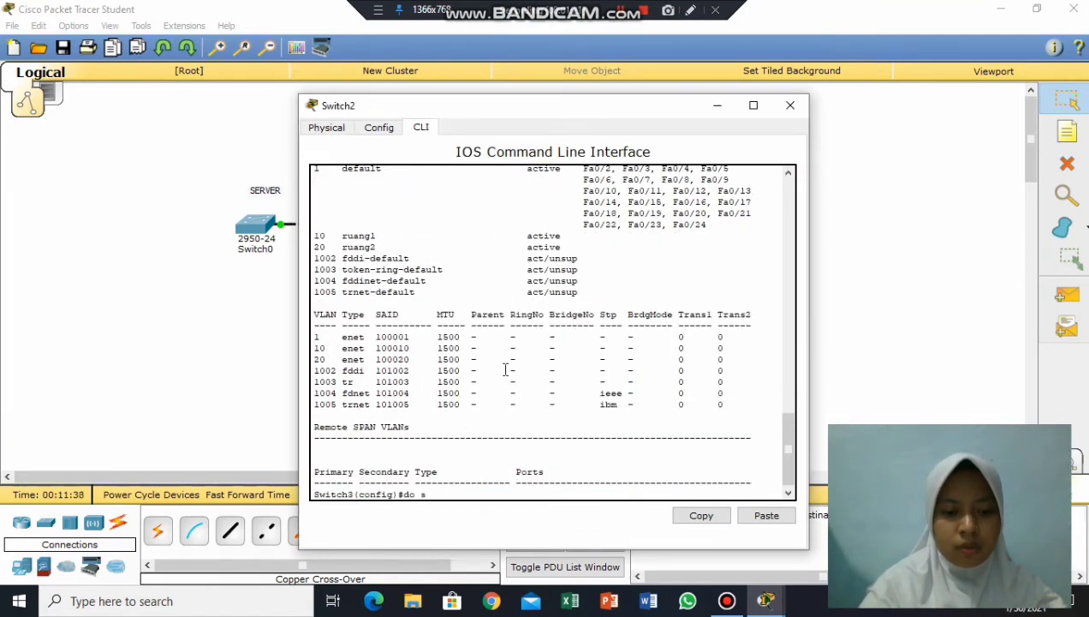
text(how vlan)
key(Return)
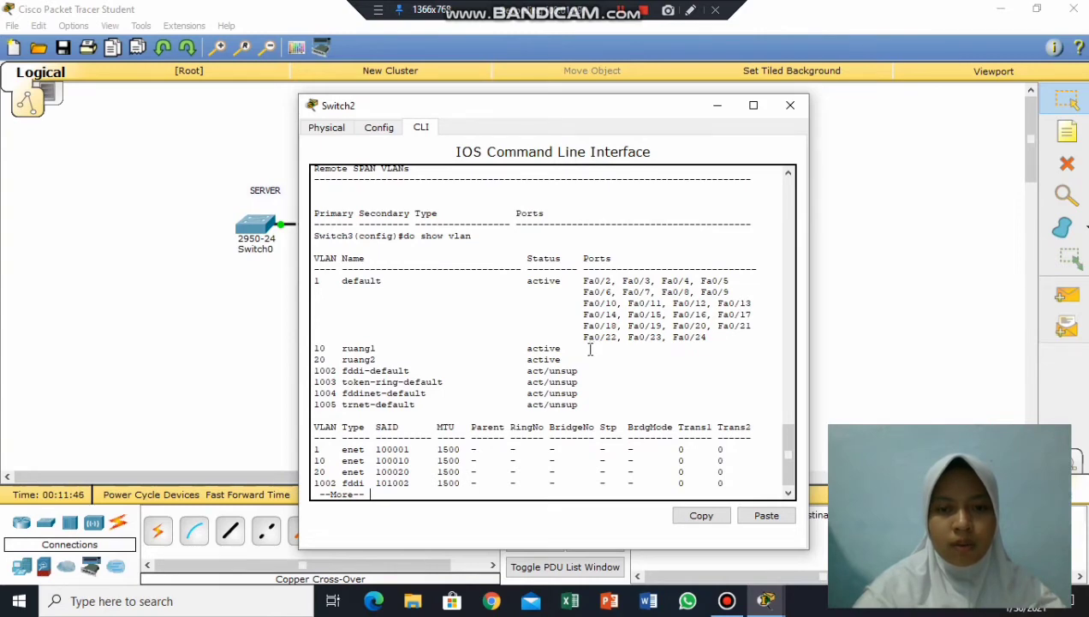
- Page through the rest of the VLAN listing and enter configuration for interface fa0/4 on the client switch
key(Return)
key(Return)
key(Return)
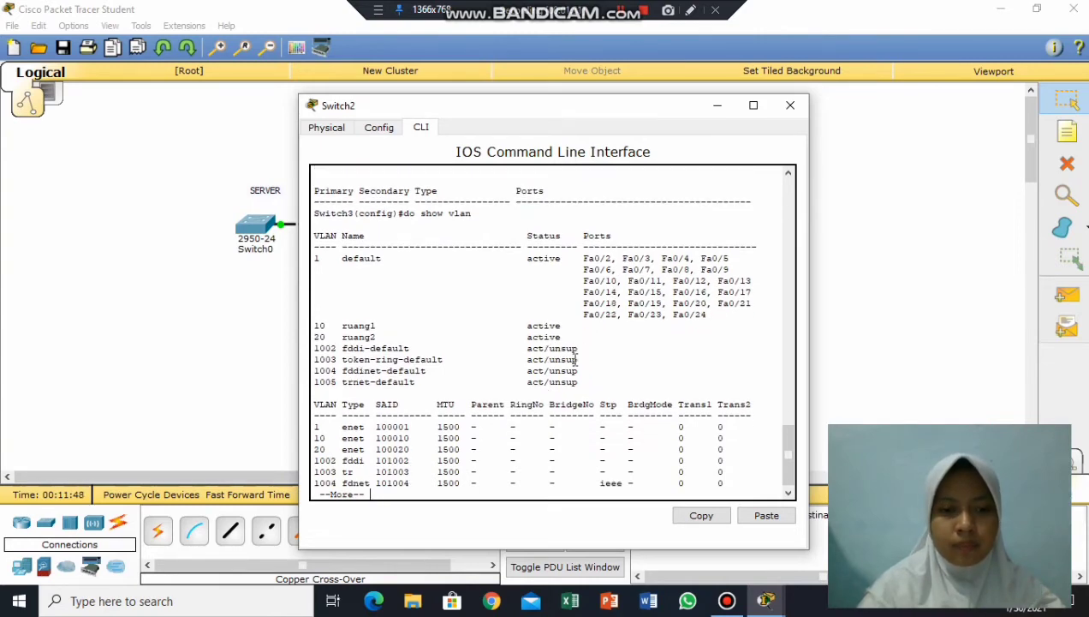
key(space)
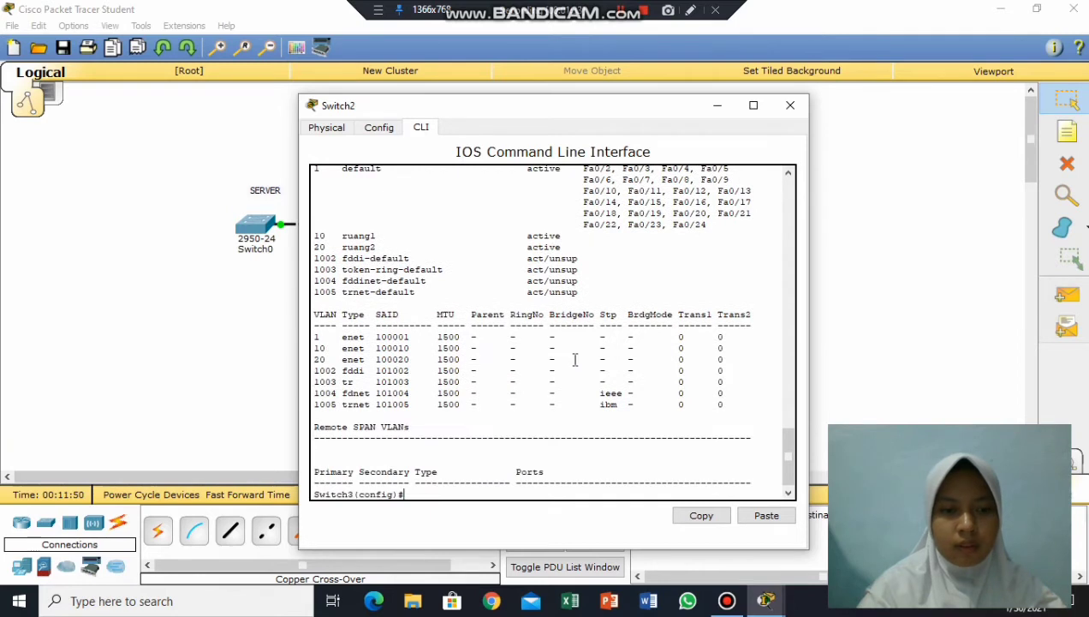
text(int)
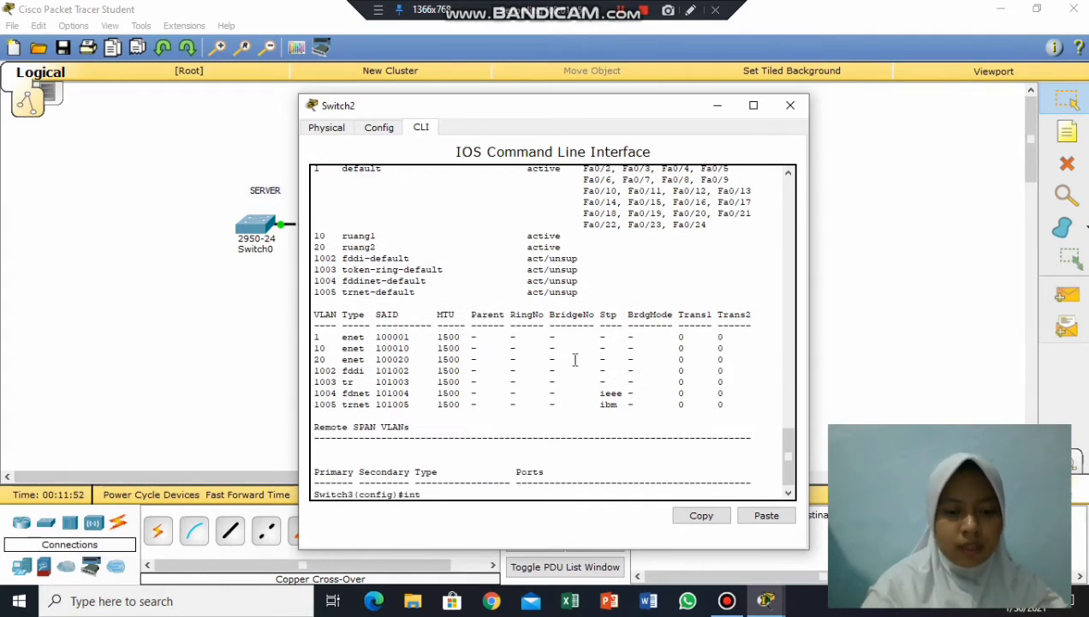
text(erface )
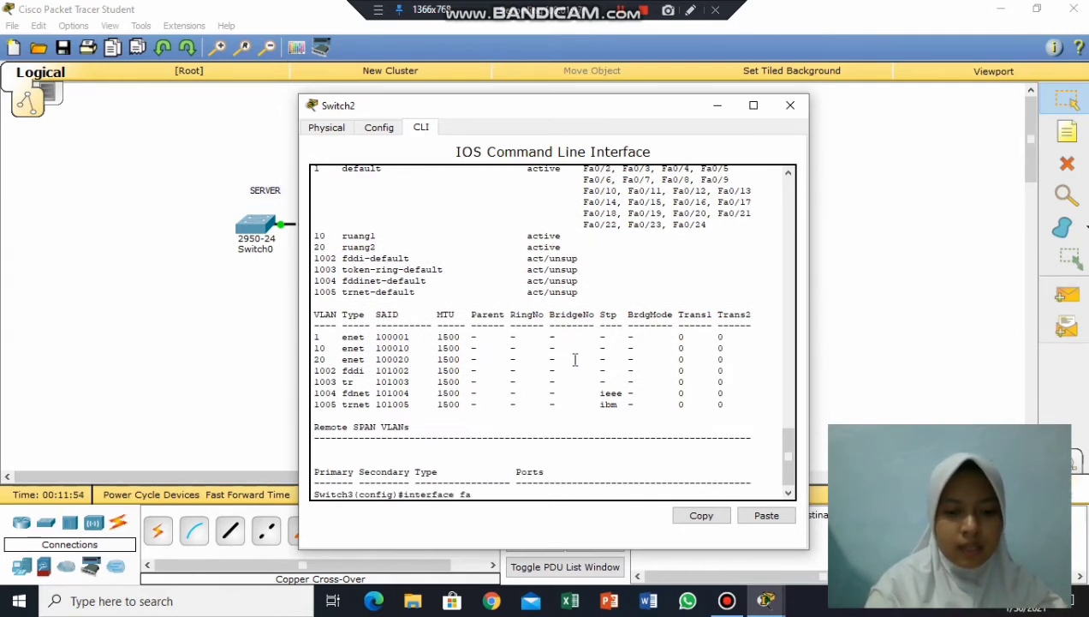
text(fa0/)
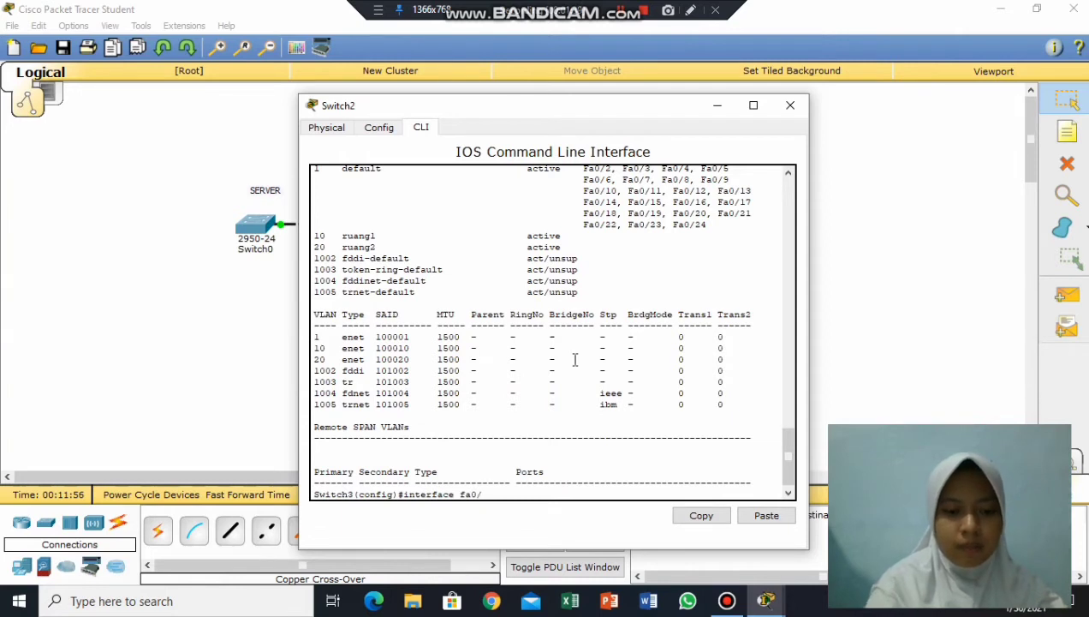
text(4)
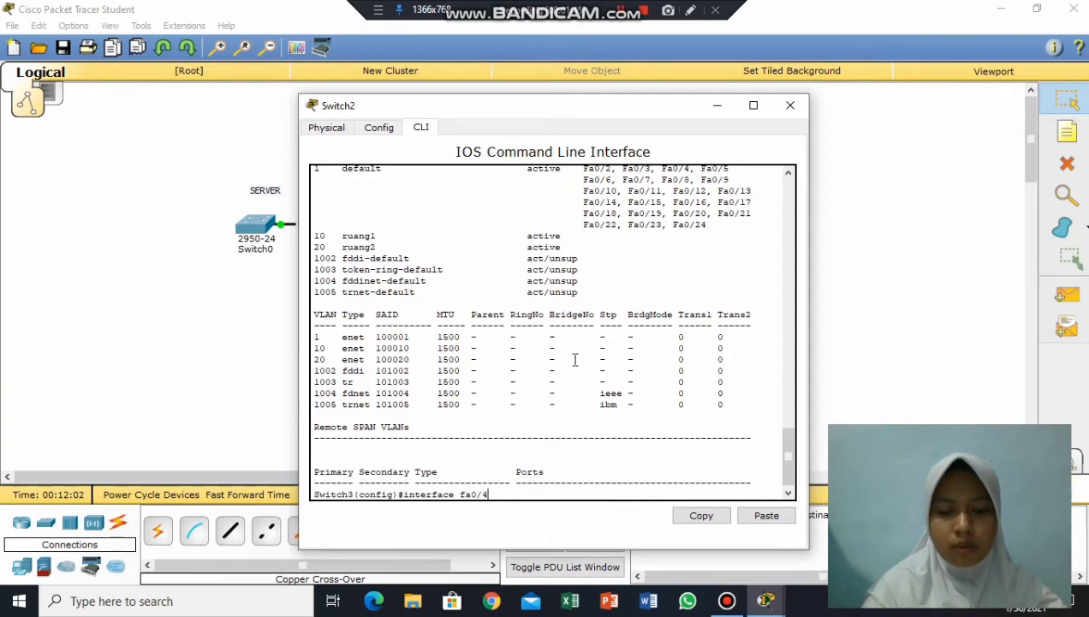
key(Return)
- Set port fa0/4 of the client switch to switchport mode access
text(switch)
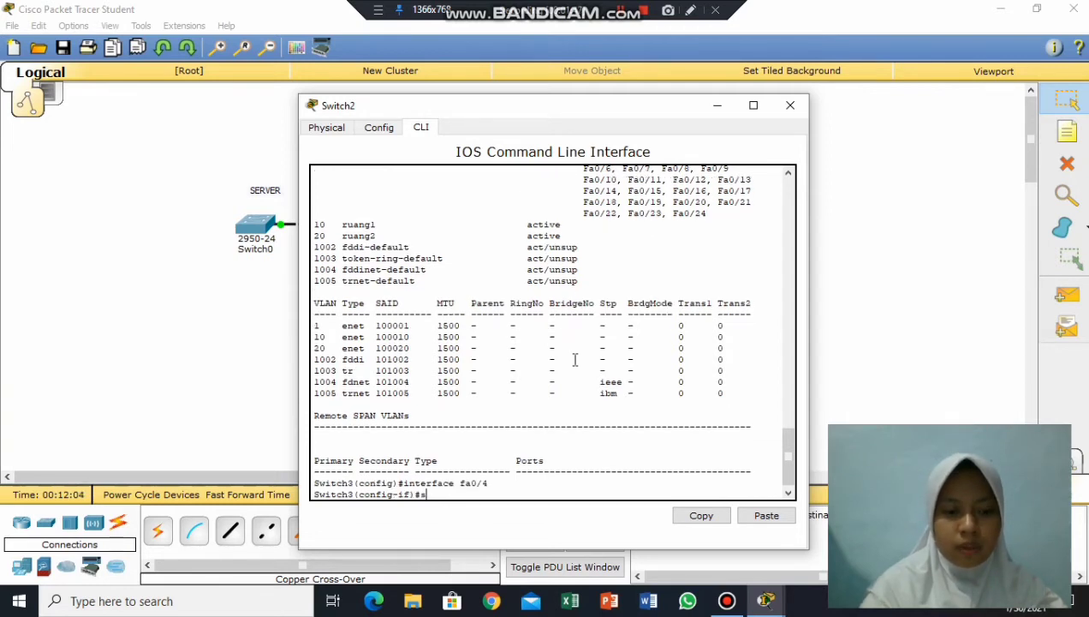
text(port m)
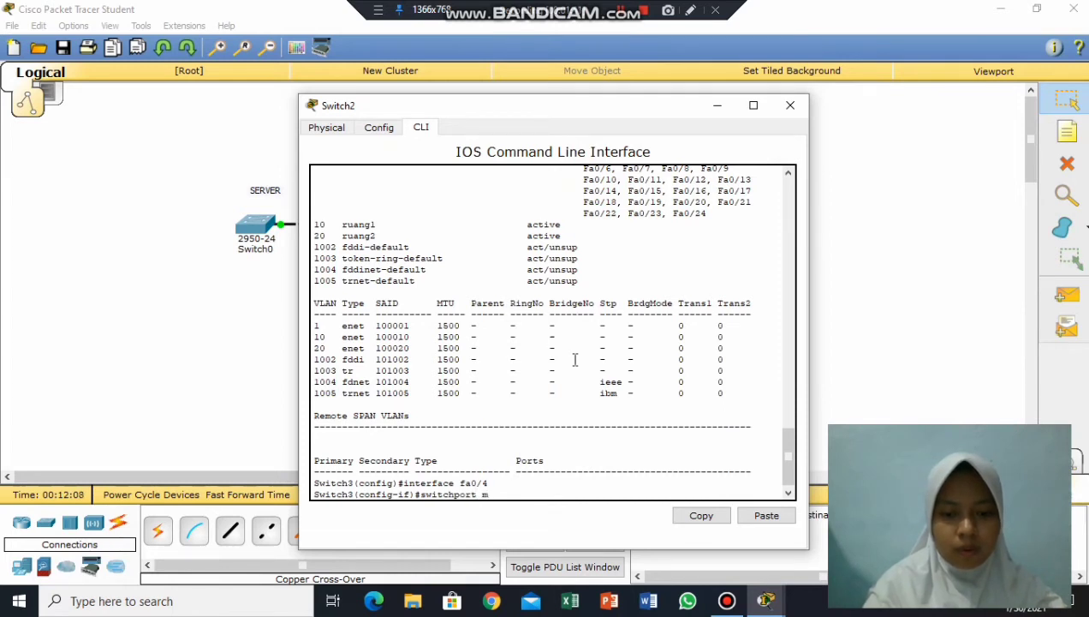
text(ode acce)
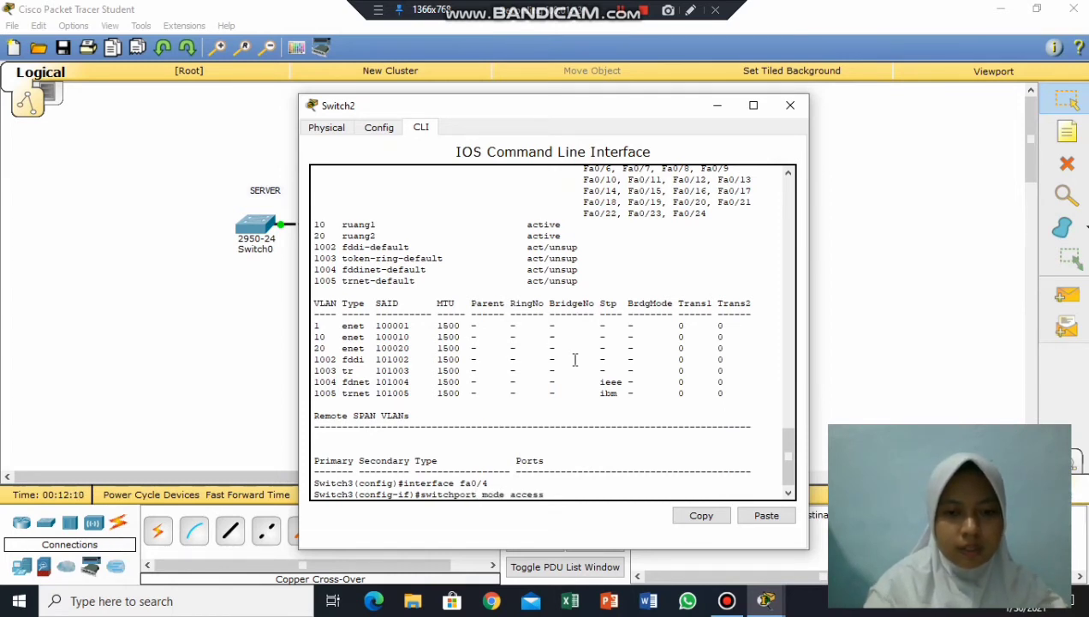
text(ss)
key(Return)
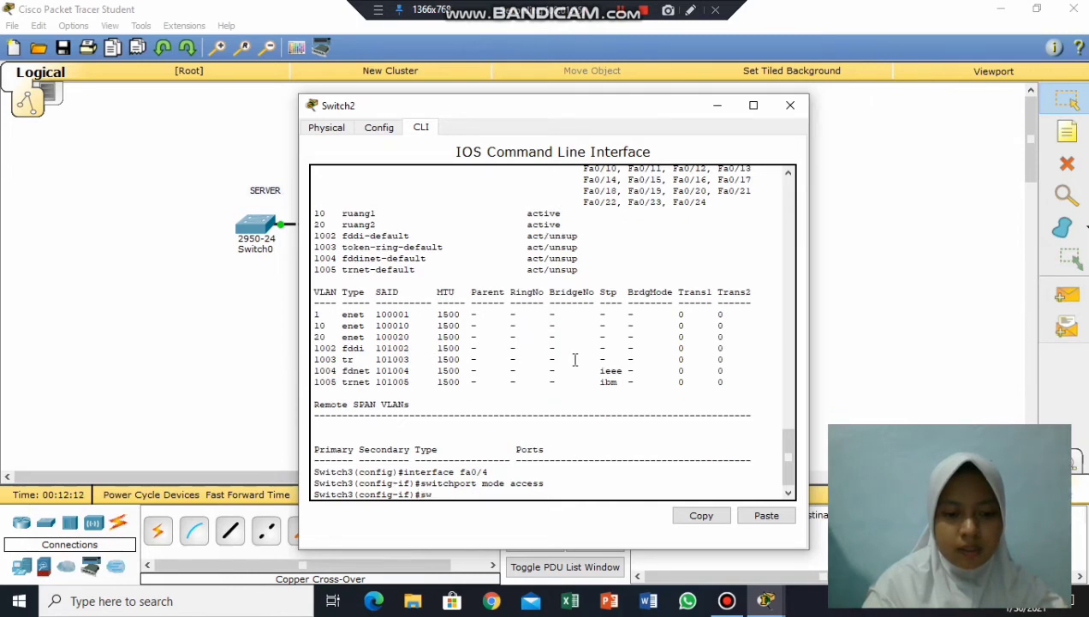
- Assign port fa0/4 of the client switch to access VLAN 20 and exit the interface configuration
text(switchport access vla)
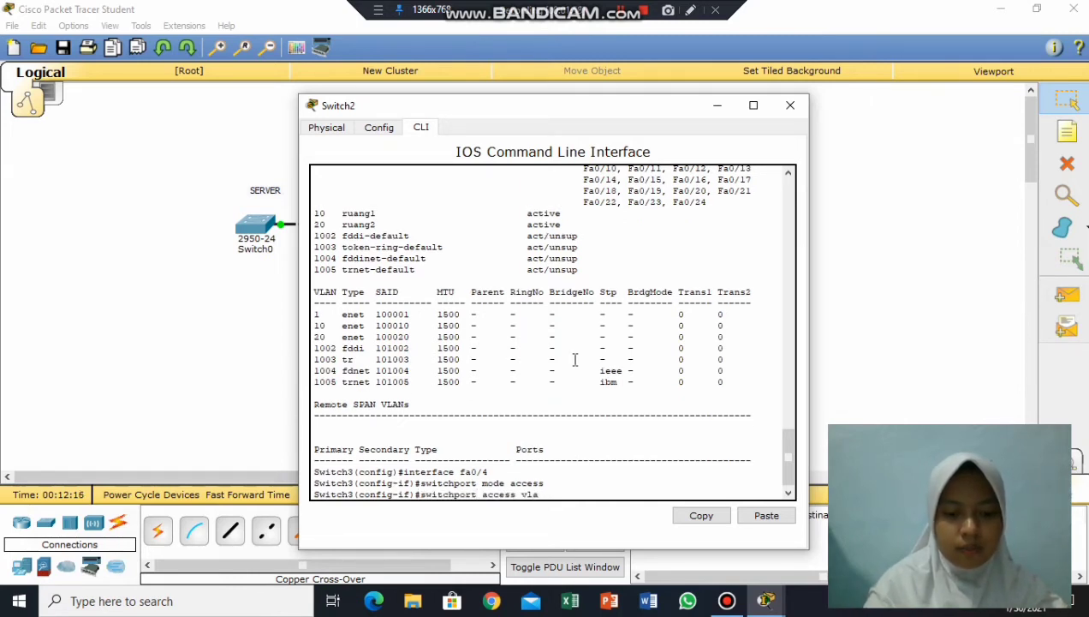
text(n 20)
key(Return)
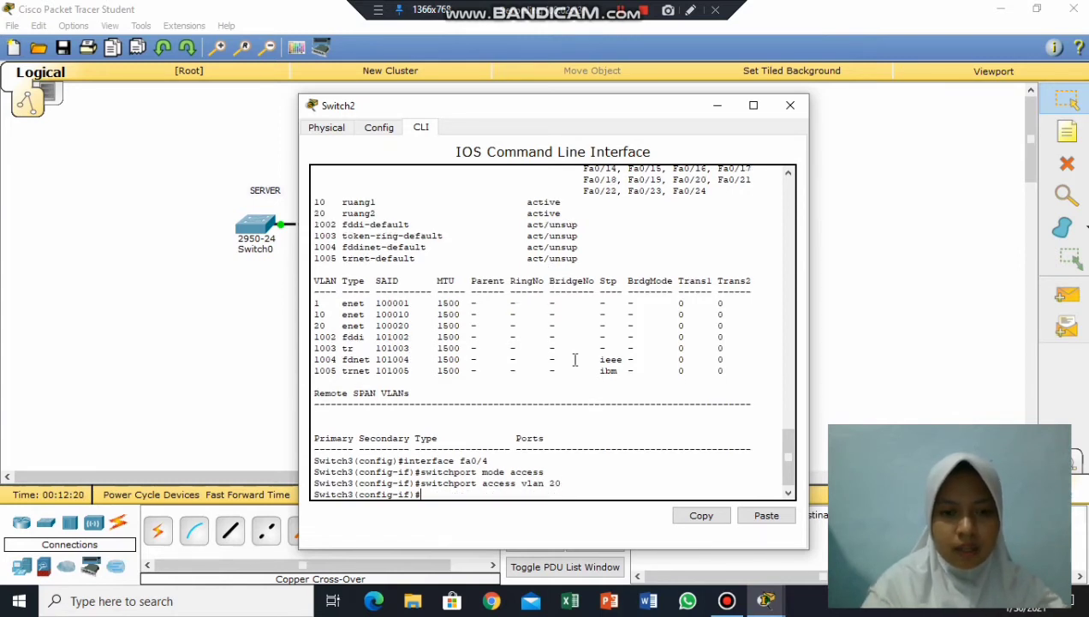
text(exit)
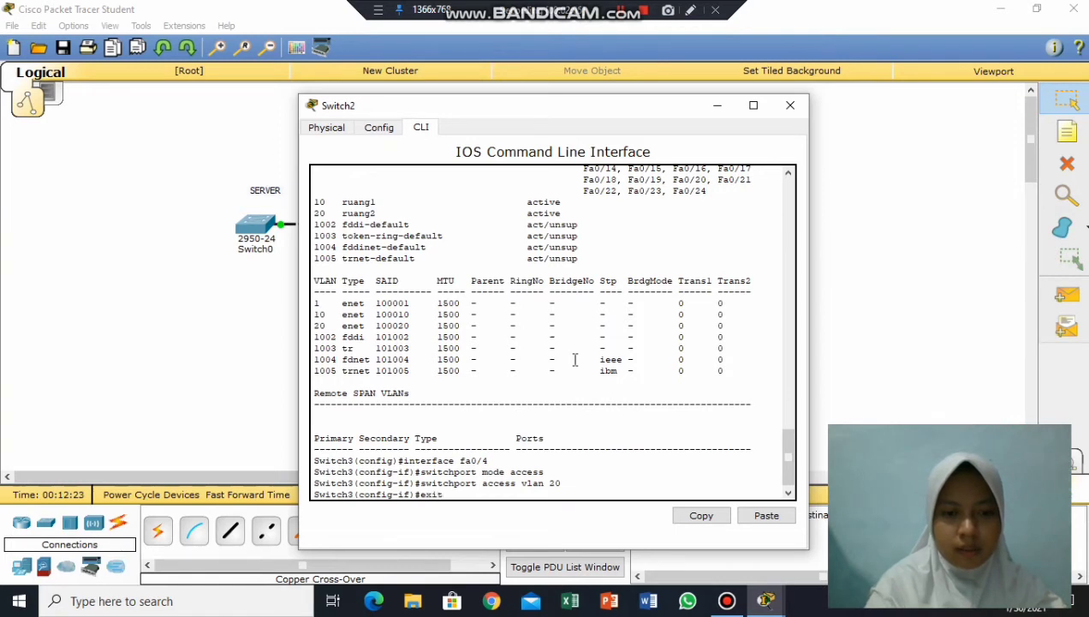
key(Return)
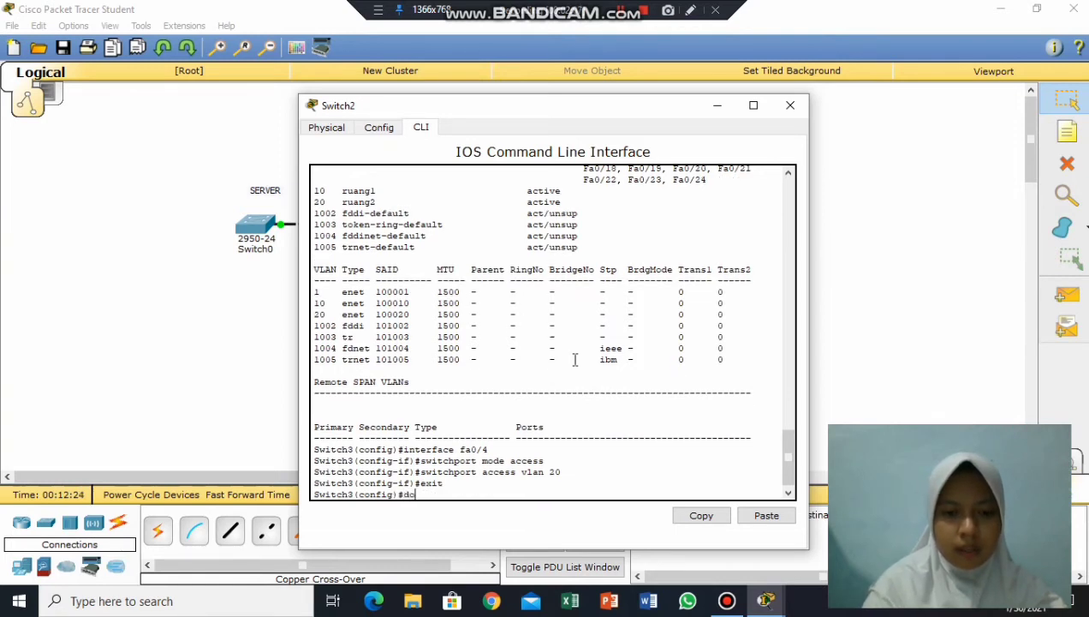
- Run do show vlan on the client switch to check the VLAN 20 port assignment, and close its window
text(do show vlan)
key(Return)
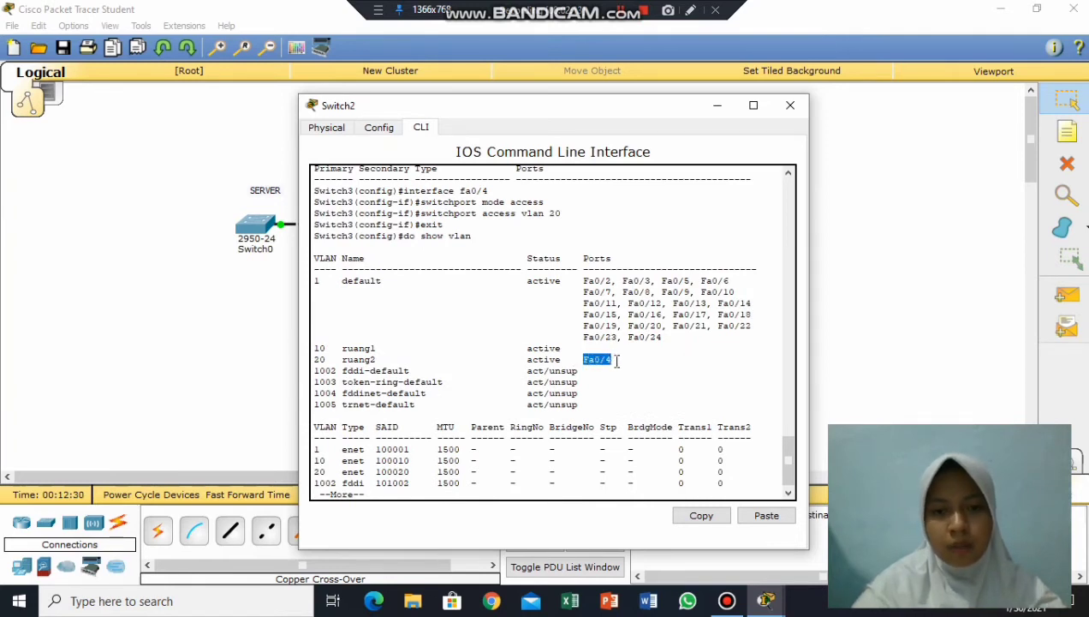
click(617, 359)
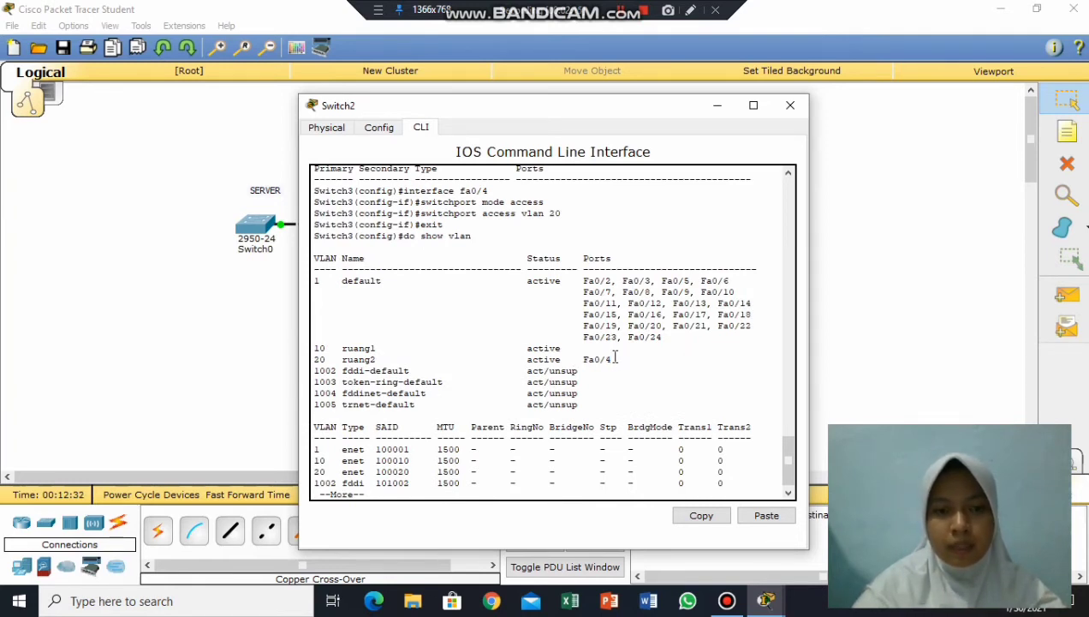
click(789, 107)
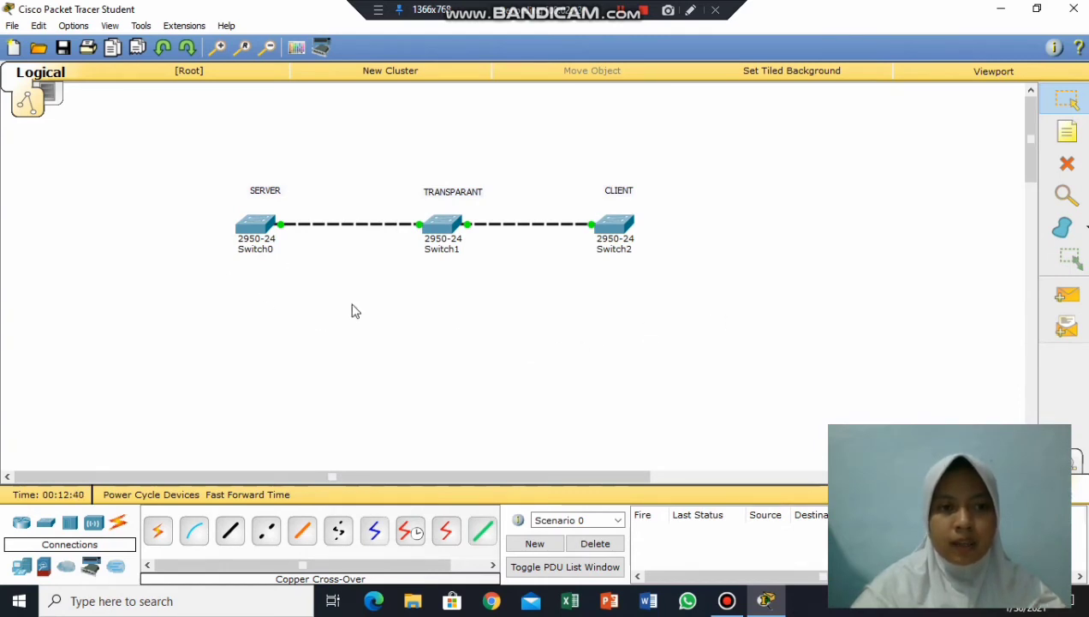
- Place two generic PCs in the workspace, PC0 above the server switch and PC1 above the client switch
click(23, 566)
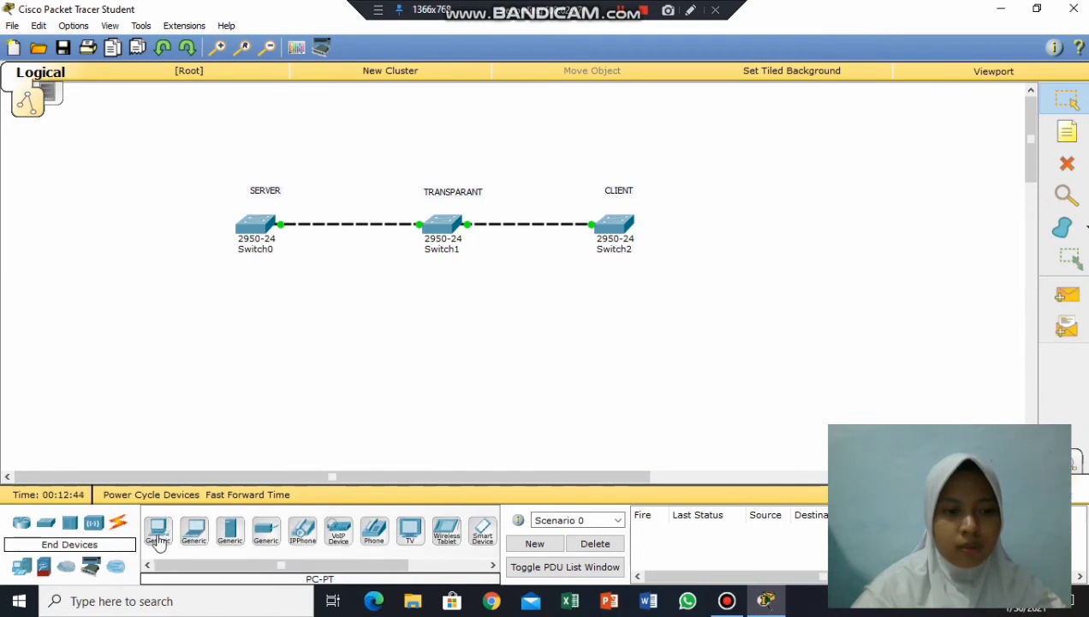
drag(159, 541, 271, 115)
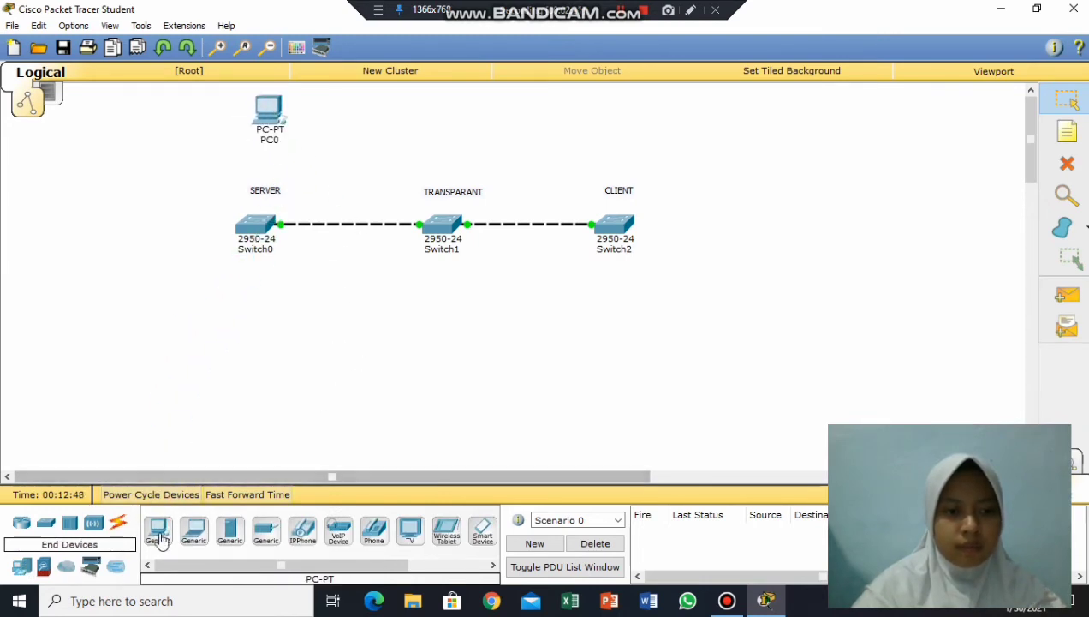
drag(159, 541, 624, 120)
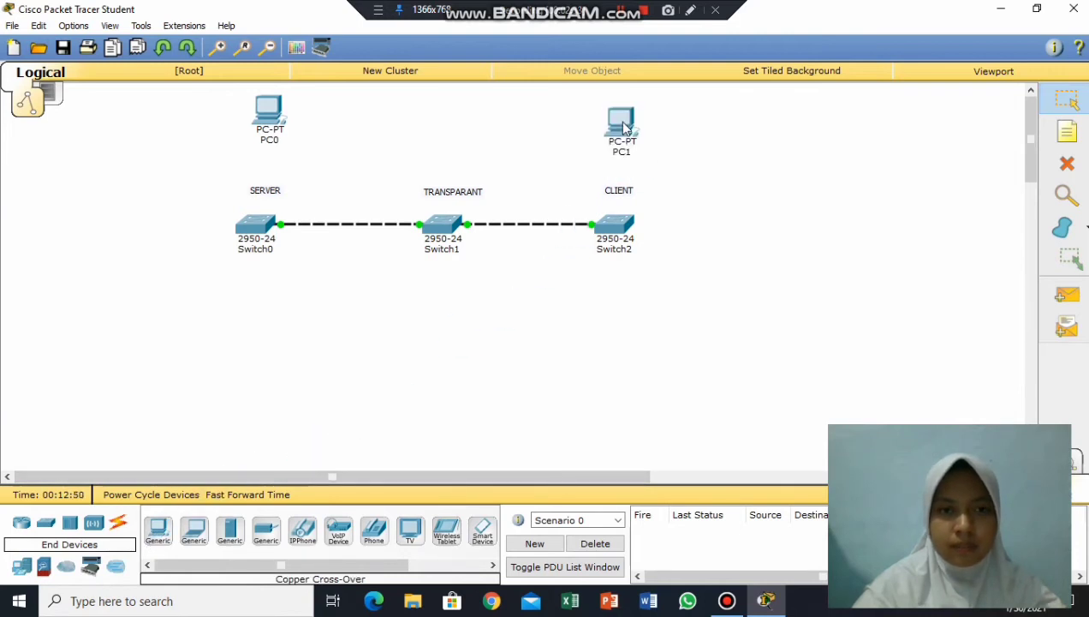
click(625, 14)
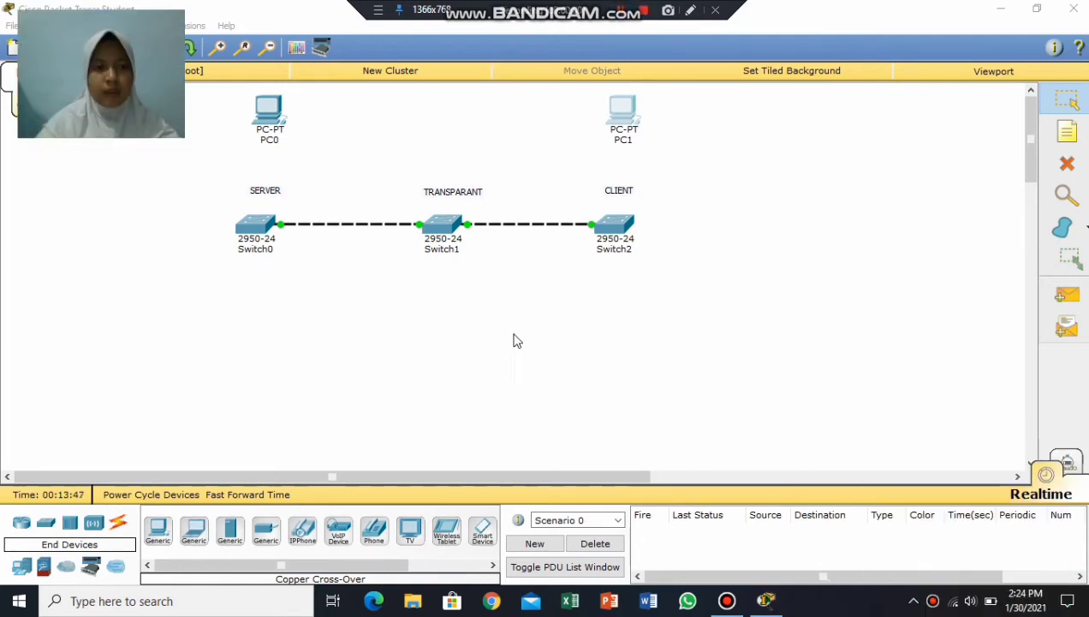
click(637, 303)
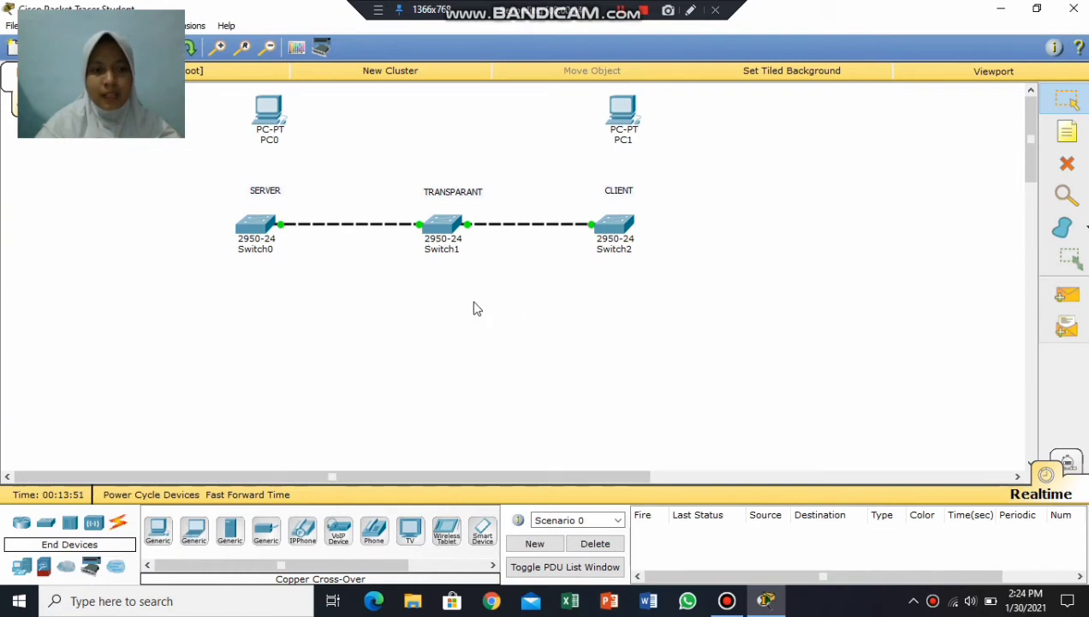
- Connect PC0 to FastEthernet0/2 of the server switch with a copper straight-through cable
click(117, 529)
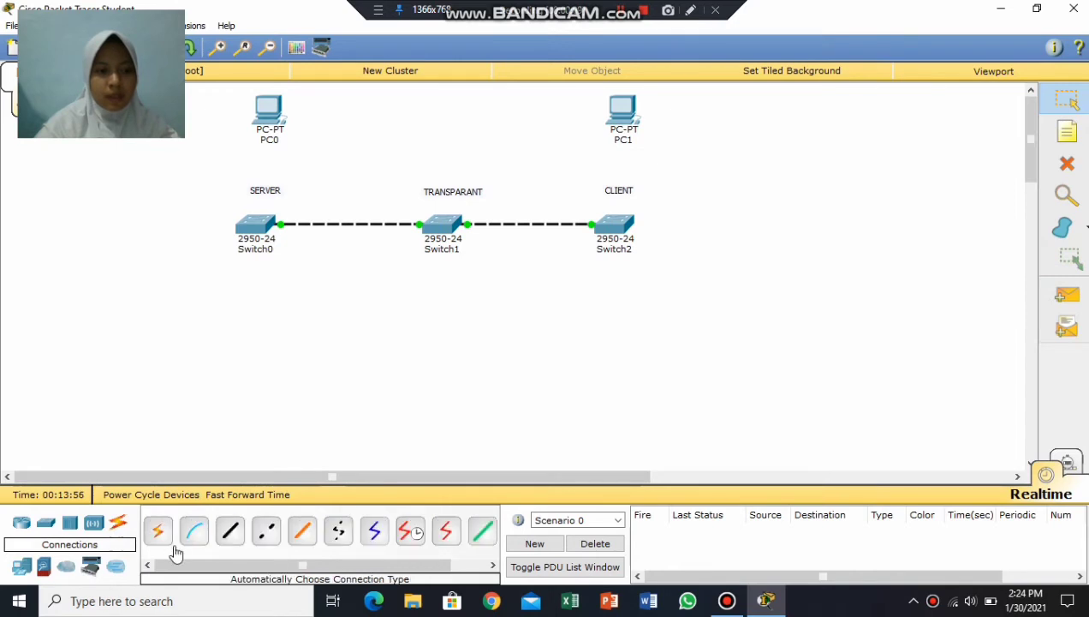
click(231, 533)
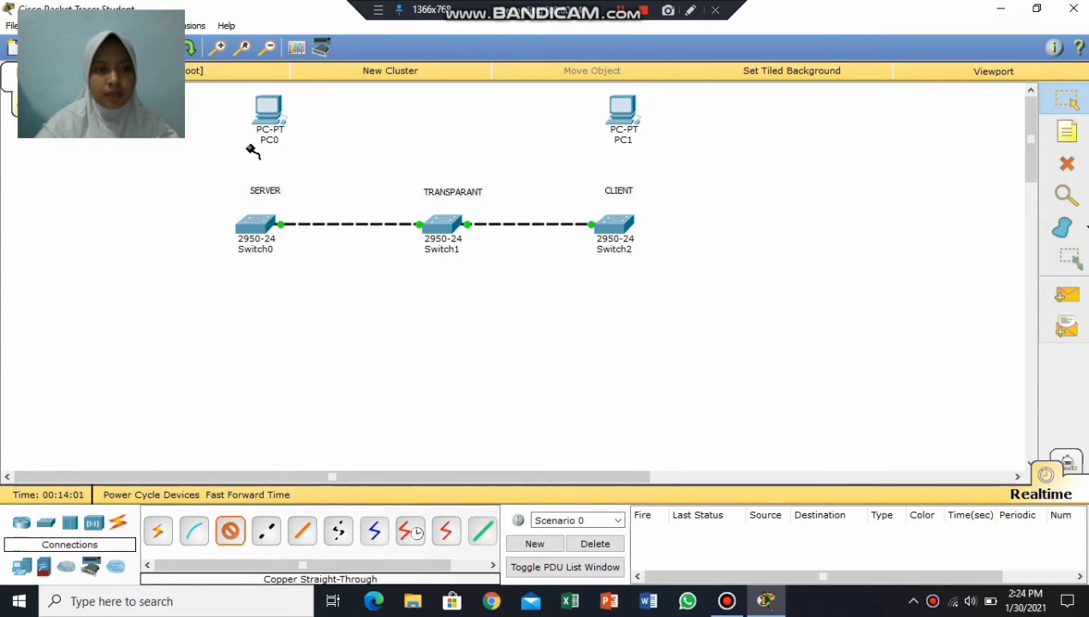
click(273, 111)
click(293, 135)
click(264, 227)
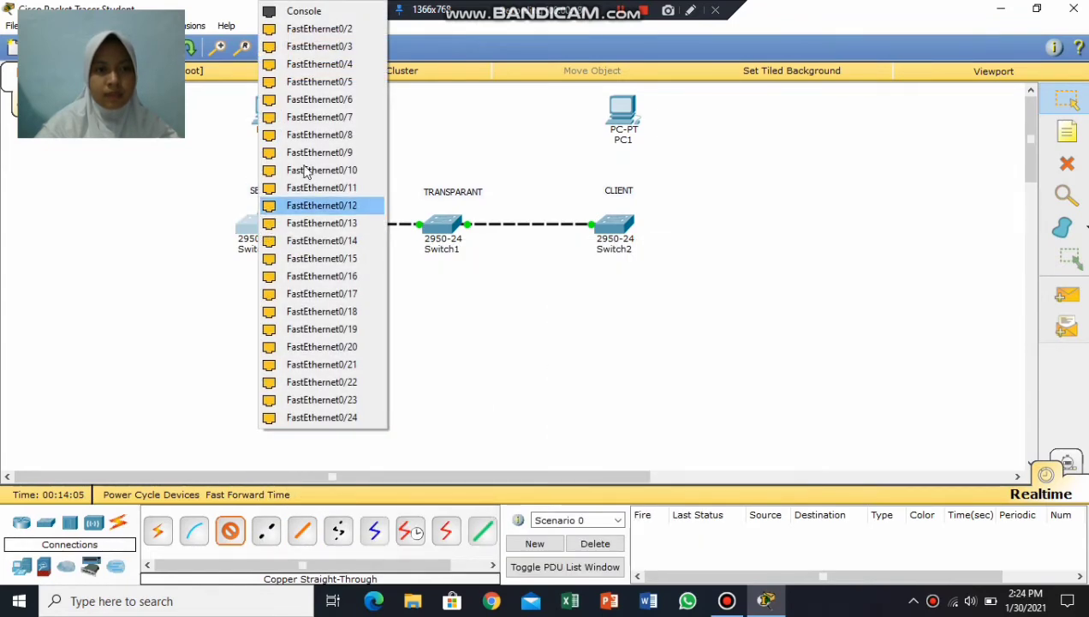
click(343, 29)
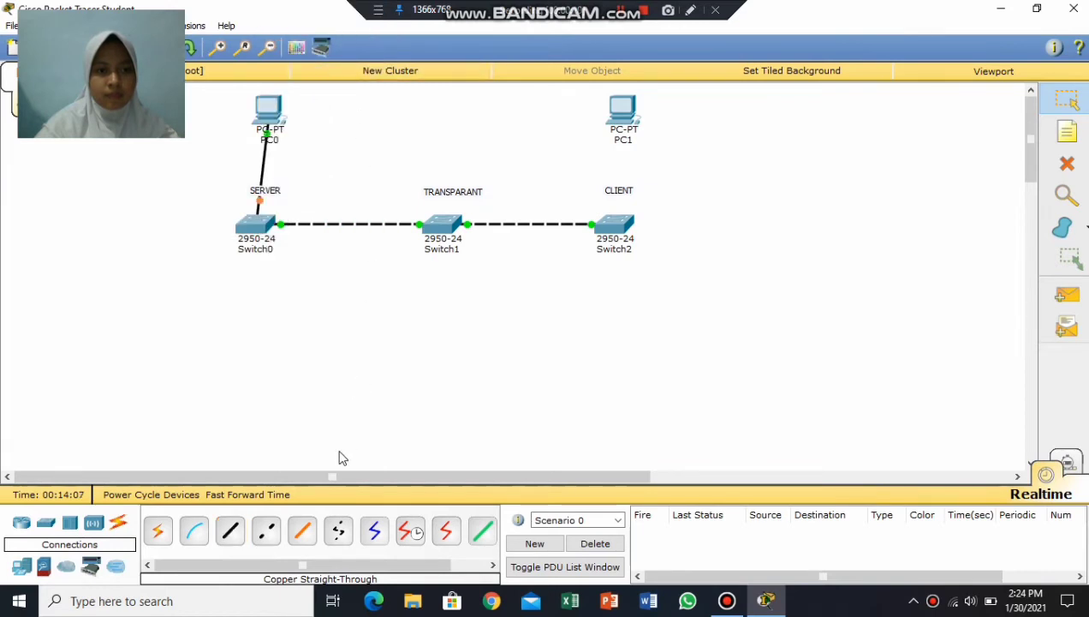
- Connect PC1 to FastEthernet0/2 of the client switch with a copper straight-through cable
click(230, 535)
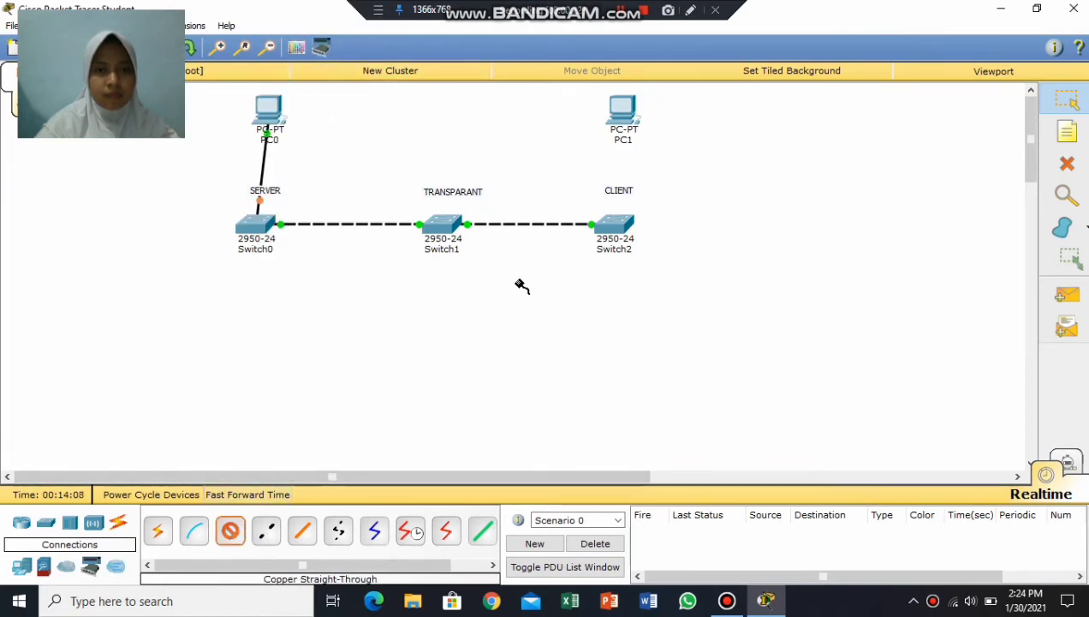
click(629, 108)
click(635, 128)
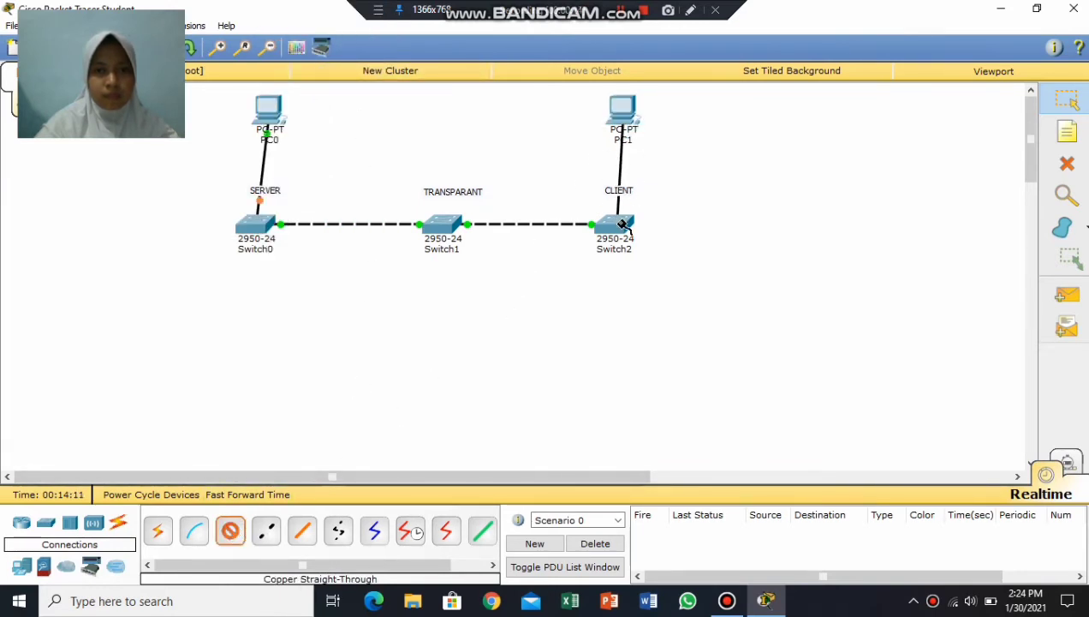
click(616, 216)
click(685, 29)
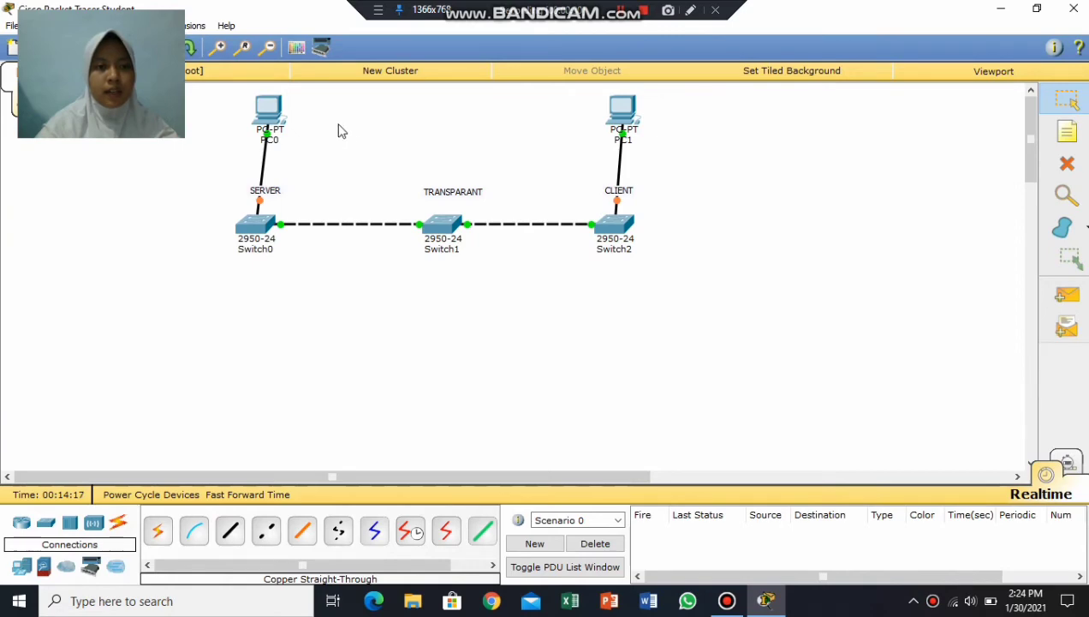
- Set PC0's static IP address to 10.10.10.1 in its IP configuration and close the PC0 window
click(271, 109)
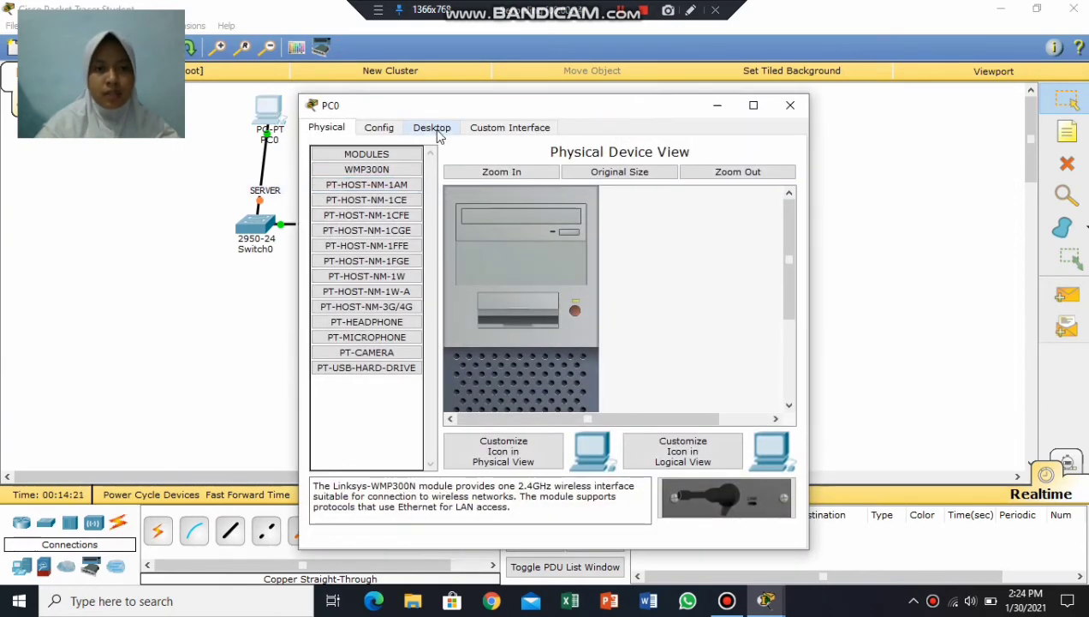
click(434, 130)
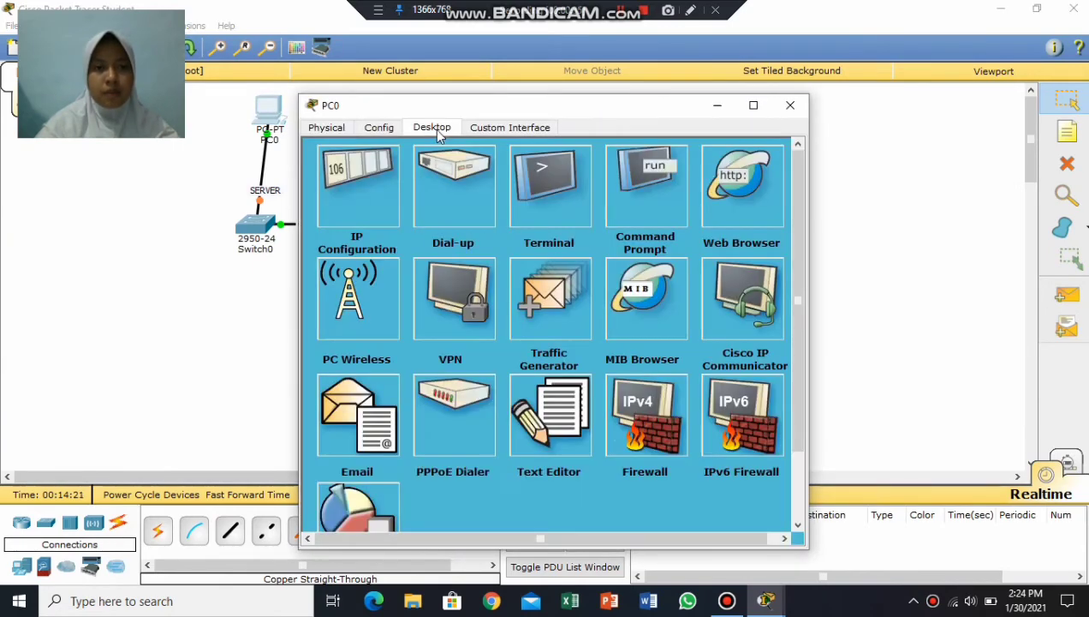
click(371, 199)
click(457, 220)
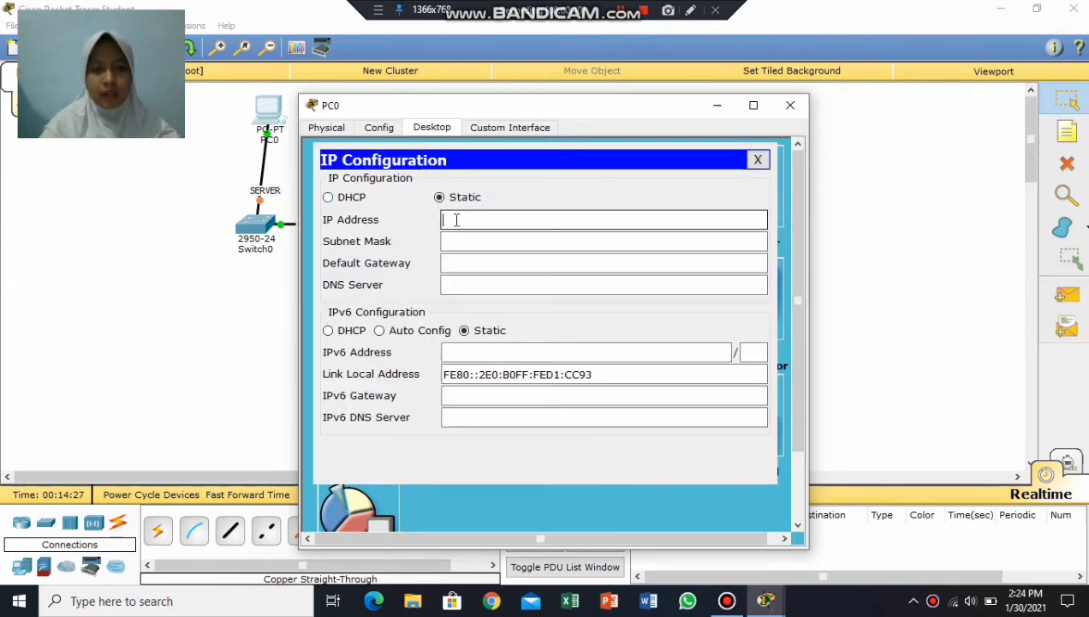
text(10.10.)
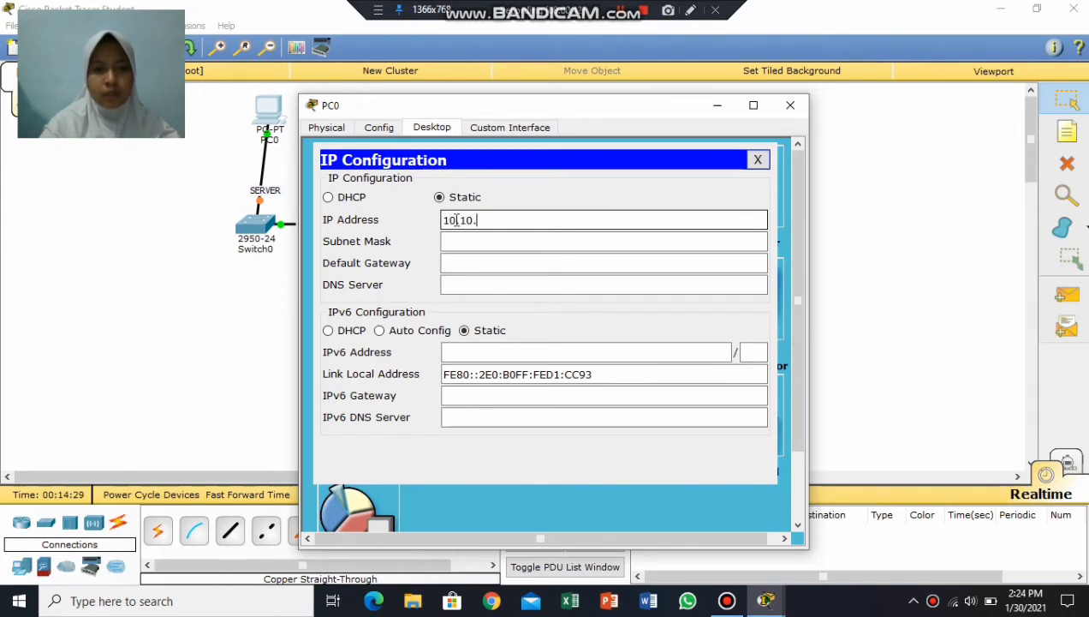
text(10.)
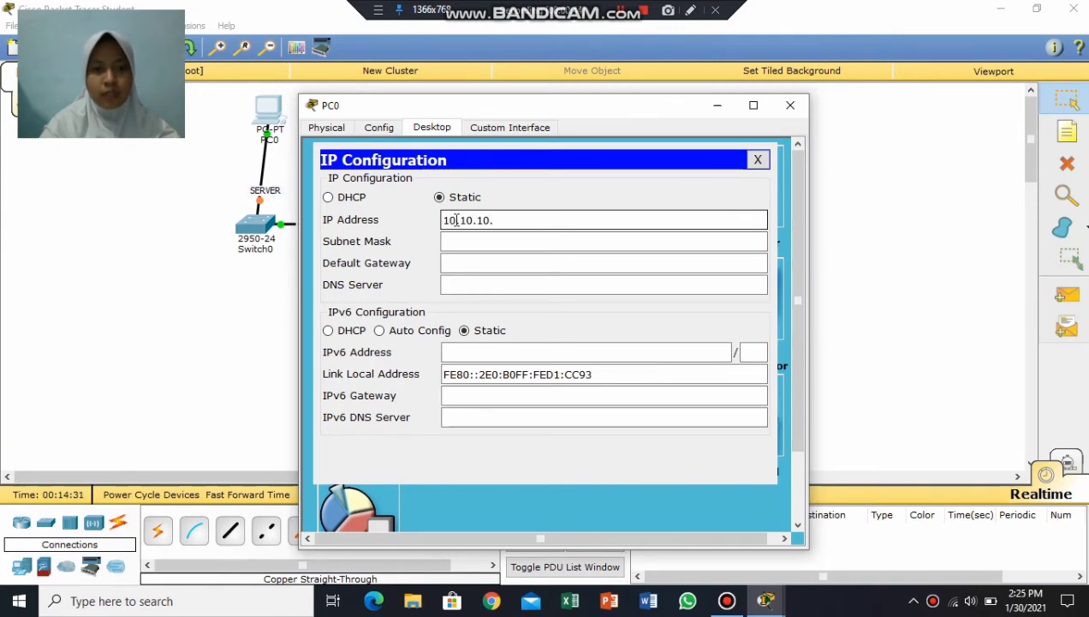
text(1)
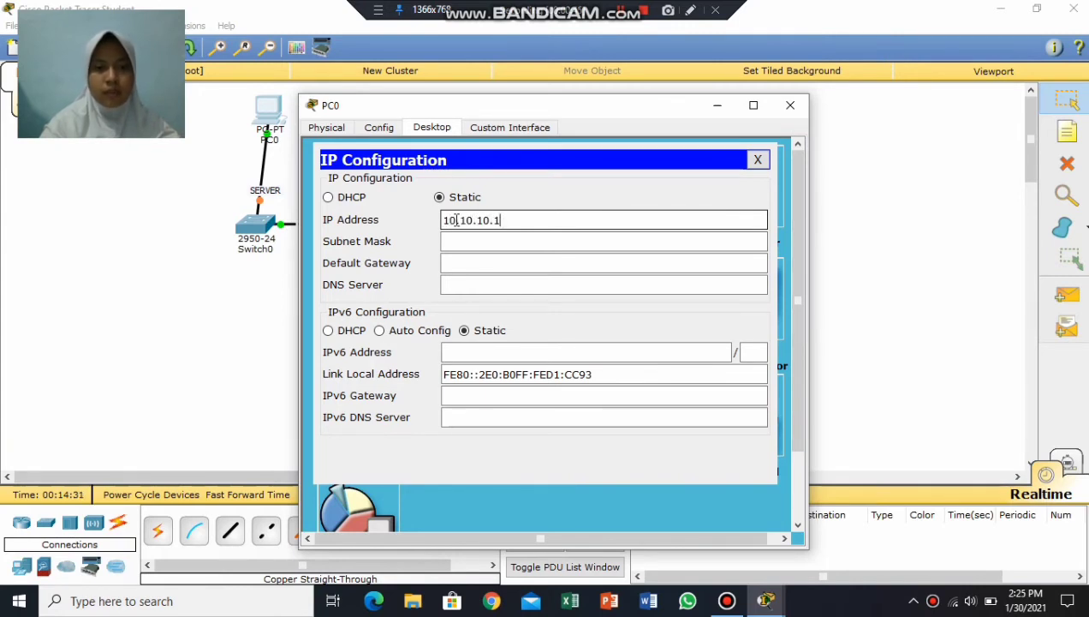
click(784, 112)
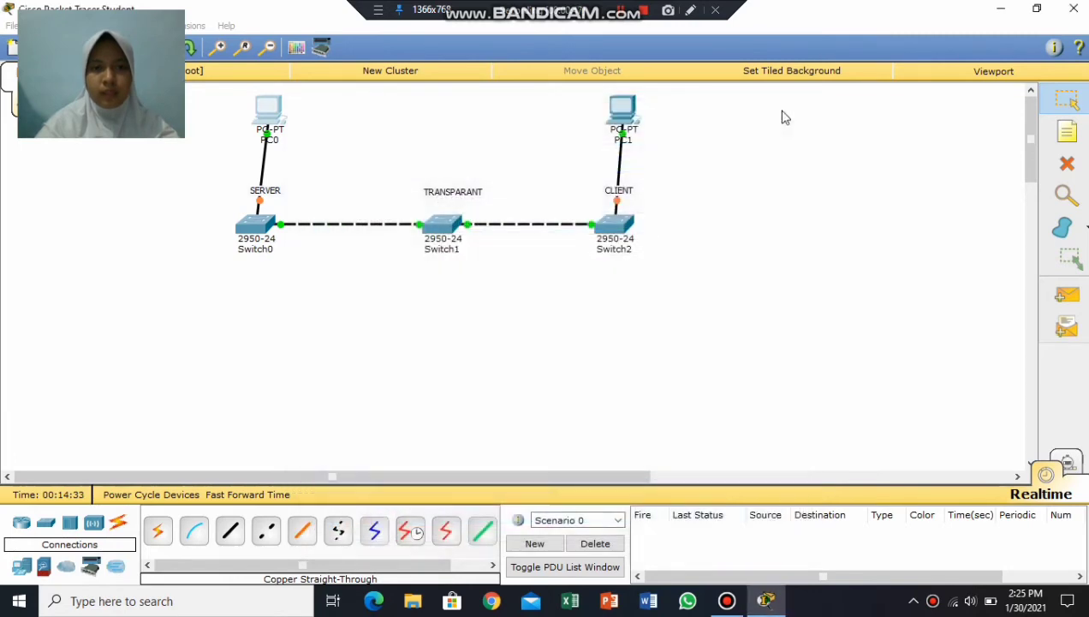
- Set PC1's static IP address to 10.10.10.1 in its IP configuration and close the PC1 window
click(621, 111)
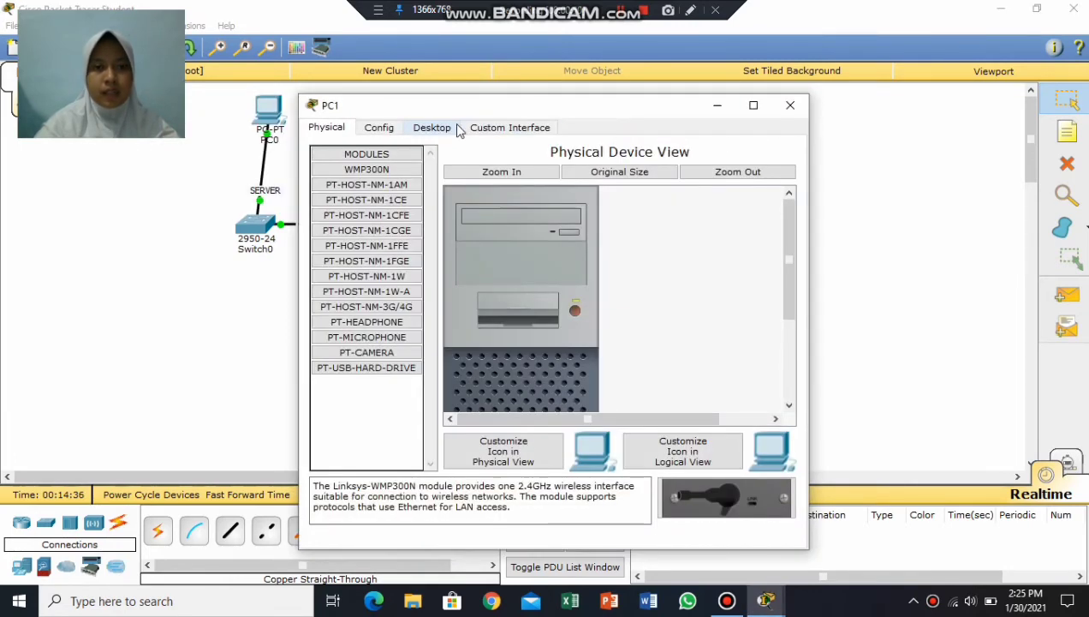
click(456, 129)
click(383, 171)
click(486, 217)
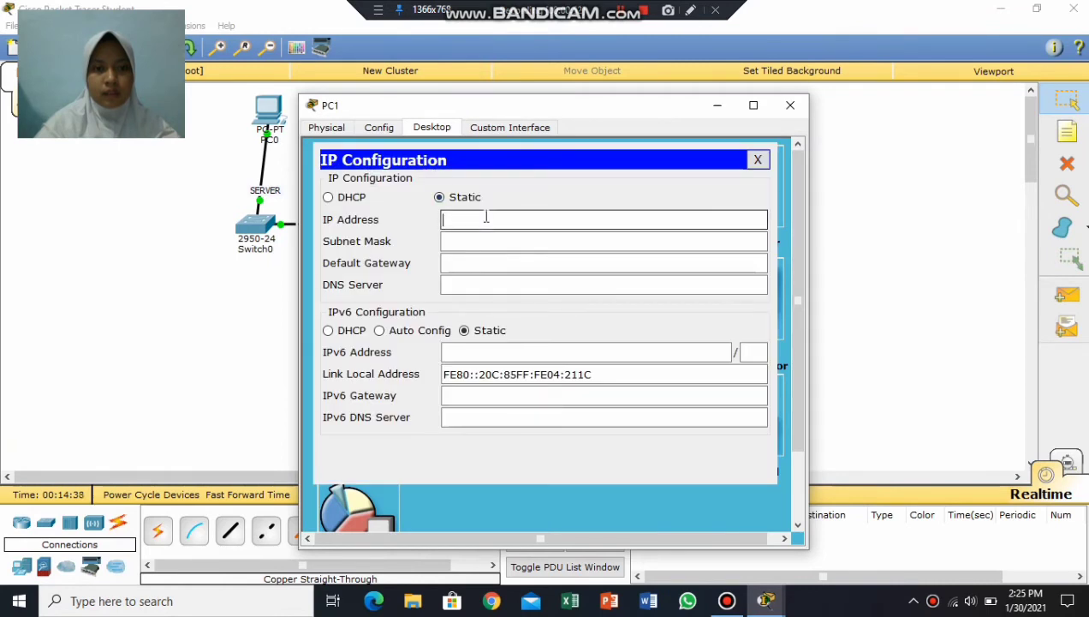
text(10.10.10)
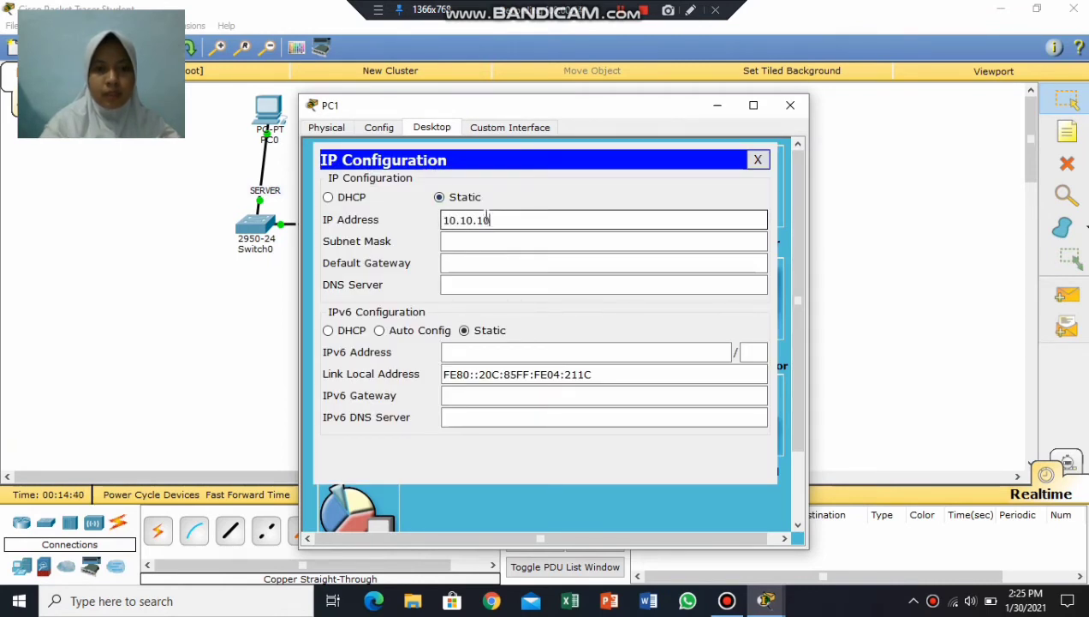
text(.1)
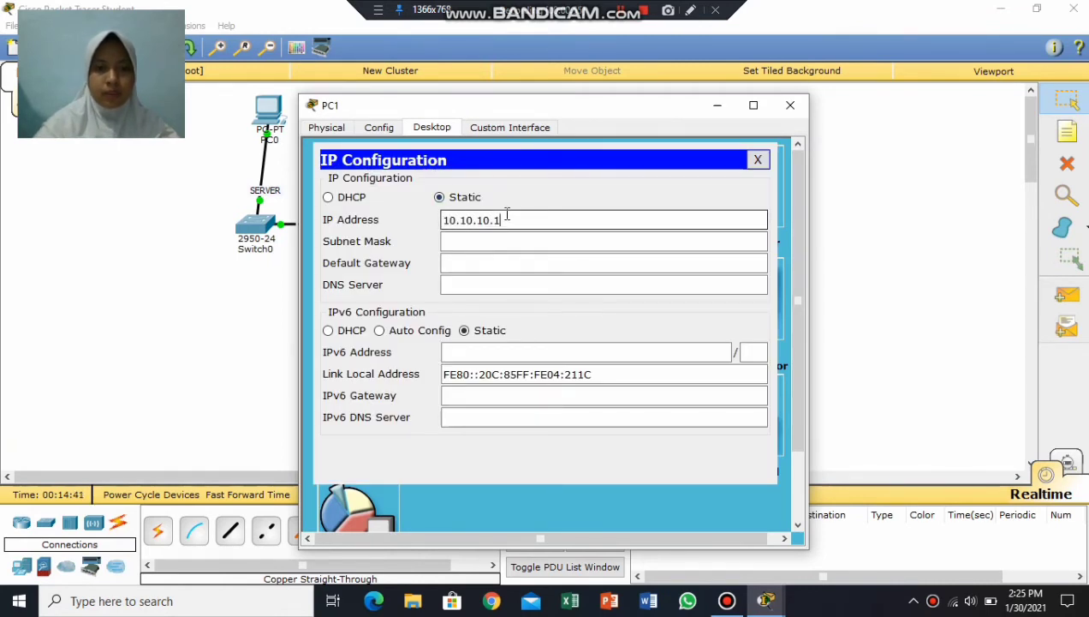
click(790, 107)
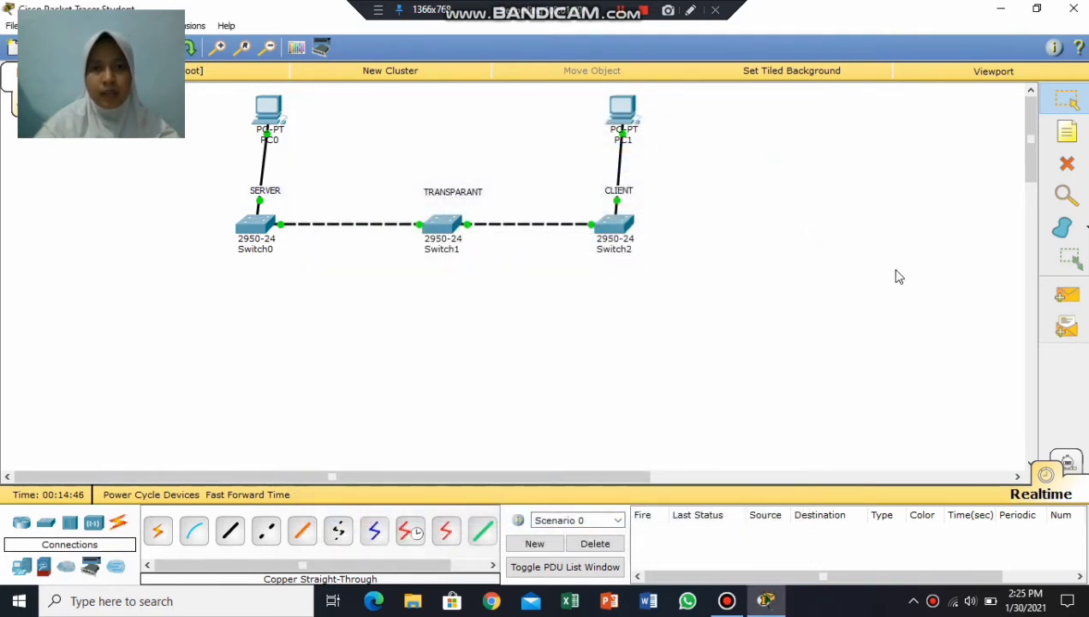
- Test connectivity by sending a simple PDU from PC0 to PC1, and delete the PDU scenario
click(1065, 300)
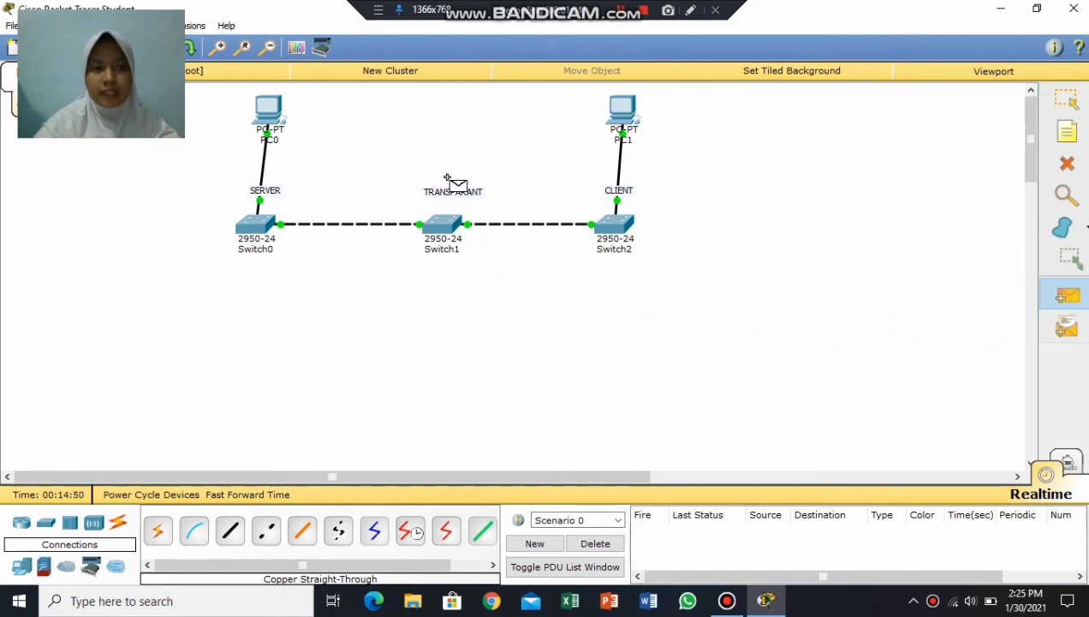
click(275, 114)
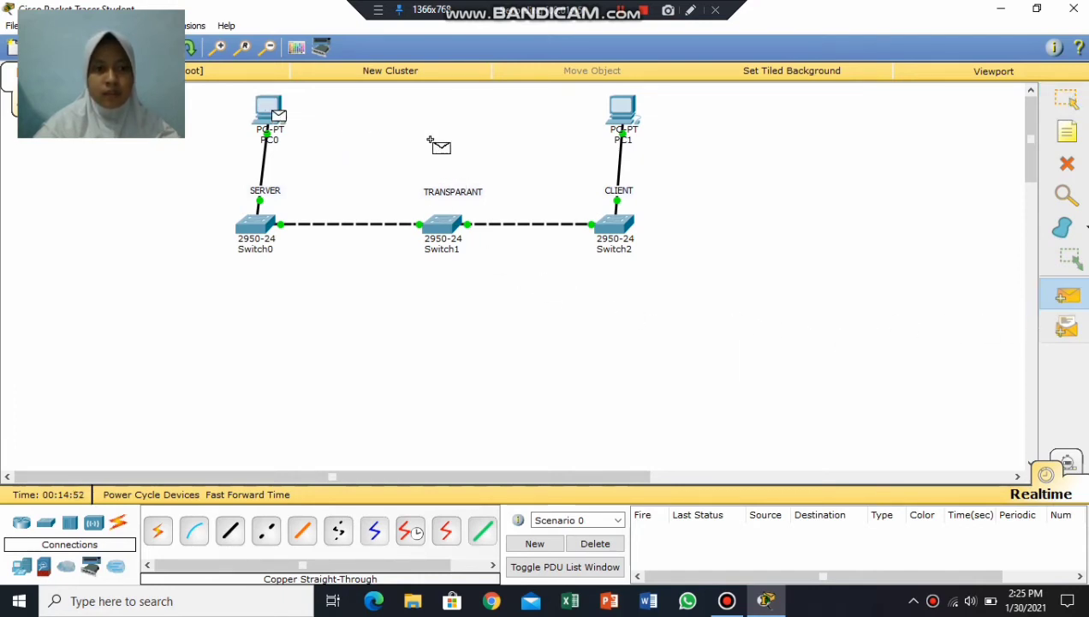
click(623, 113)
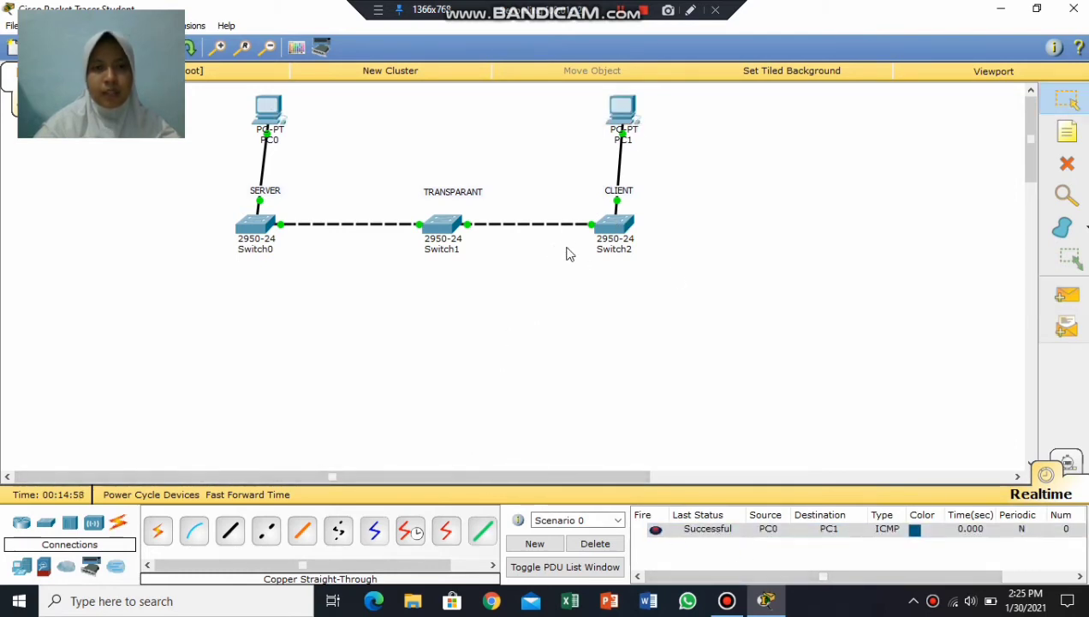
click(597, 543)
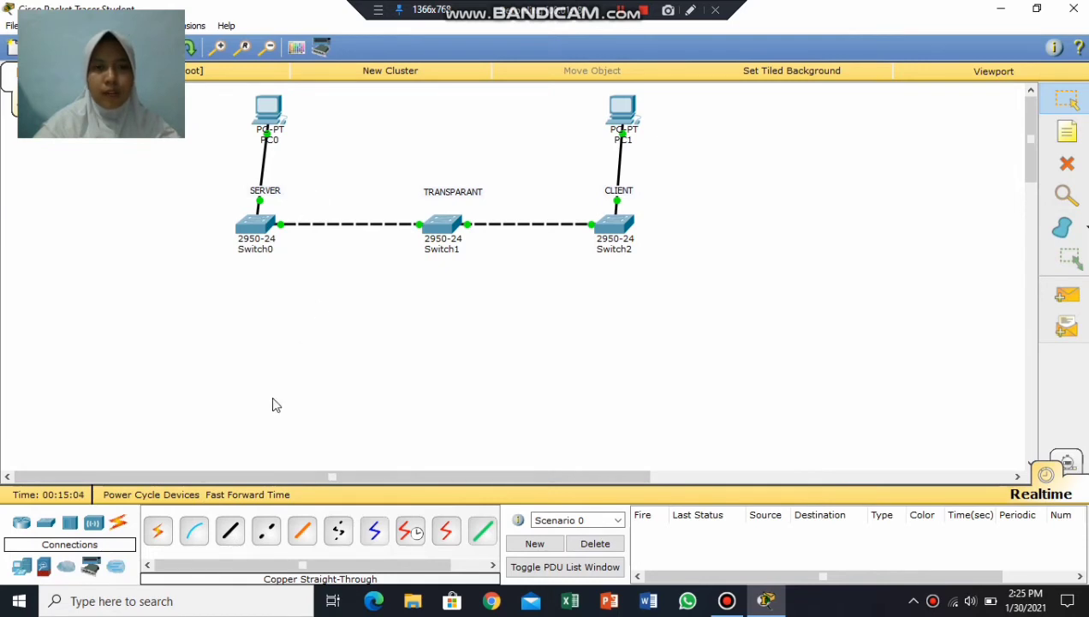
- Place two more generic PCs in the workspace, PC2 beside the server switch and PC3 beside the client switch
click(22, 522)
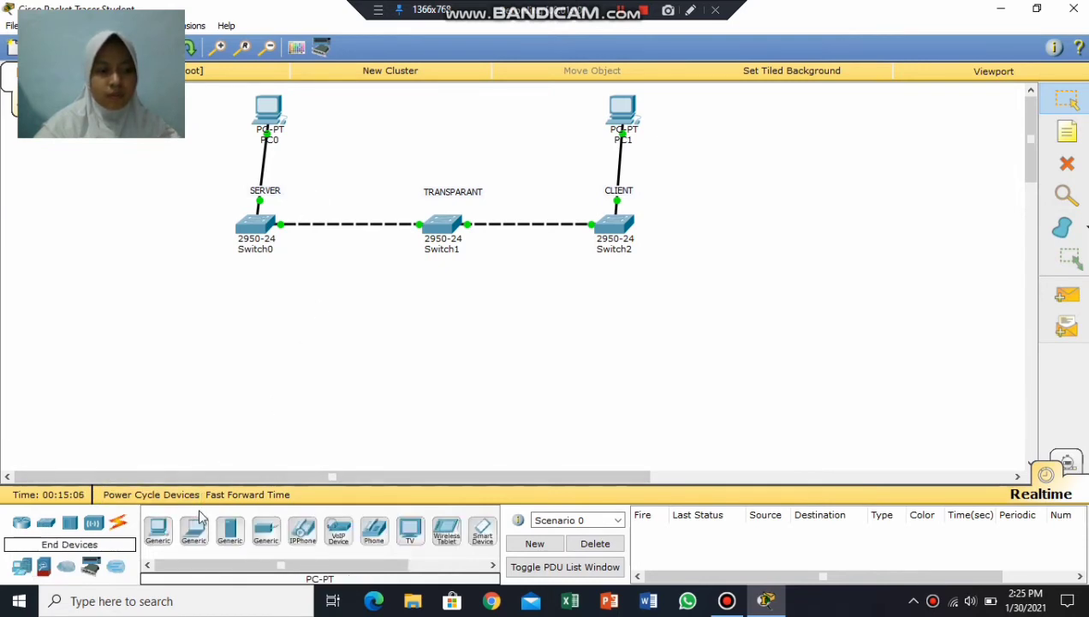
drag(161, 533, 131, 220)
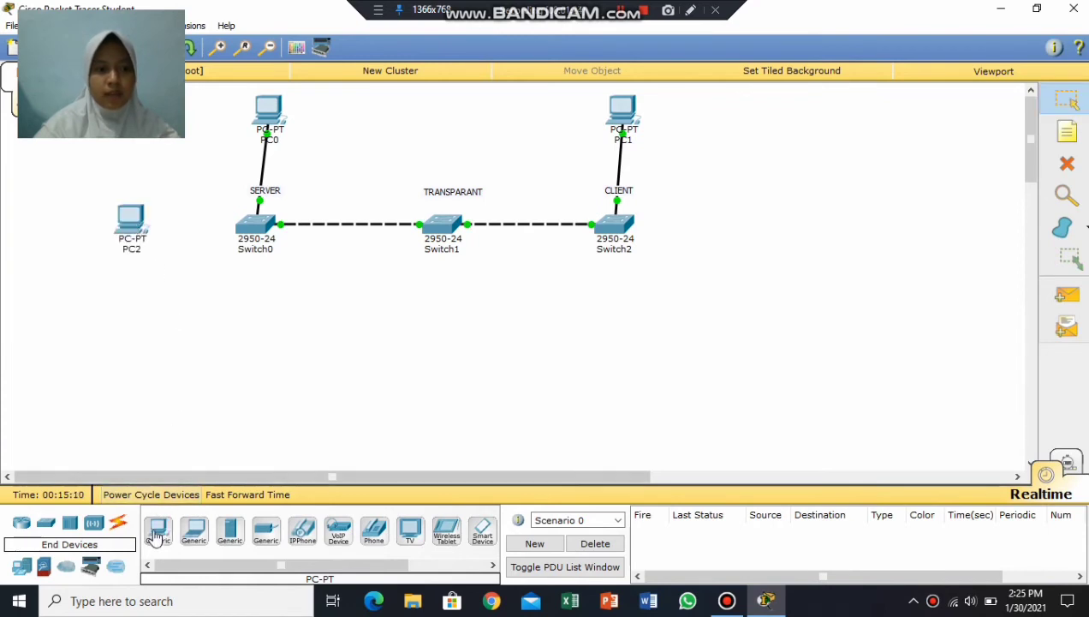
drag(158, 533, 751, 230)
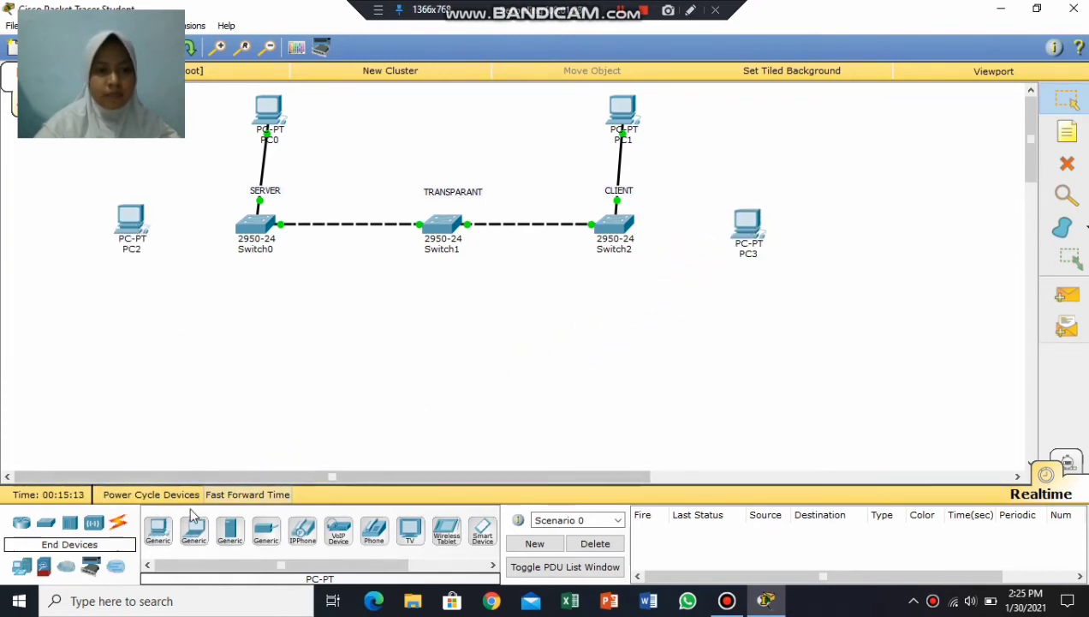
- Connect PC2 to FastEthernet0/4 of the server switch with a copper straight-through cable
click(120, 526)
click(231, 532)
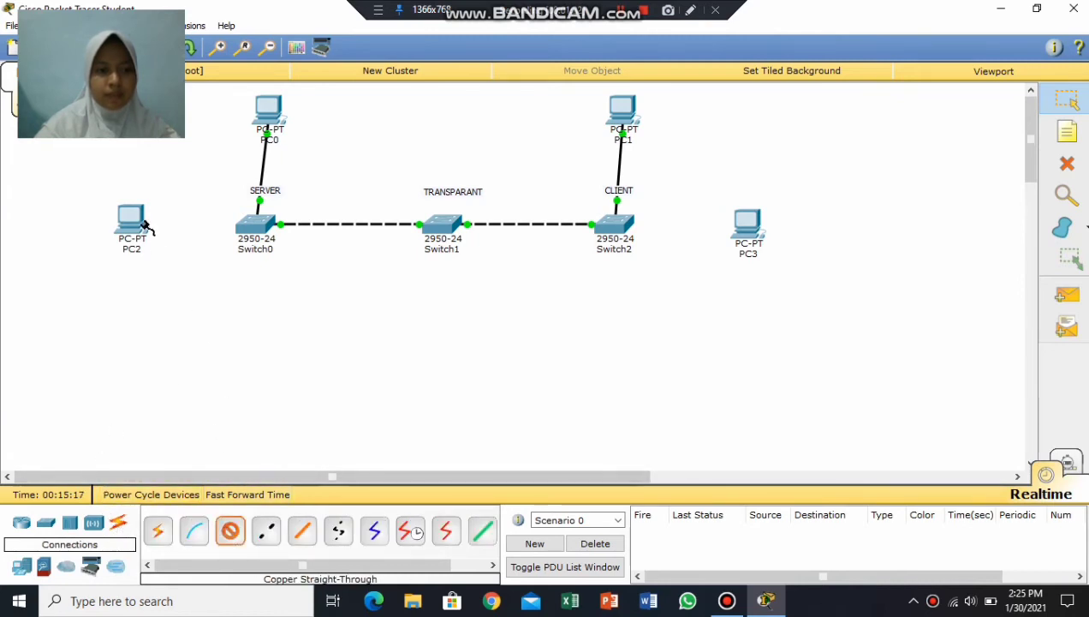
click(142, 223)
click(159, 245)
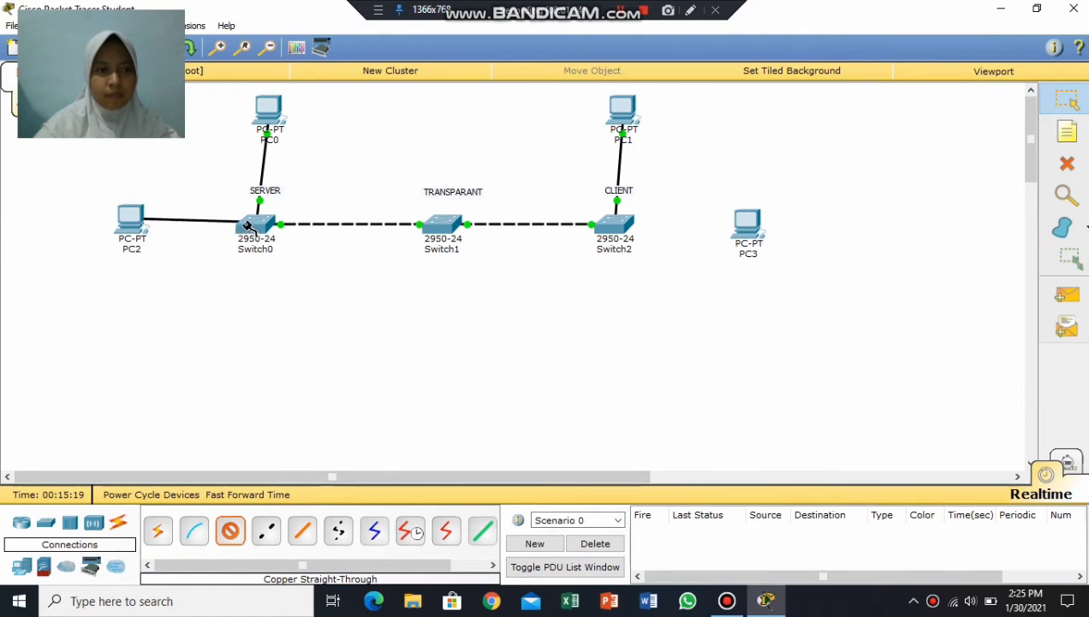
click(250, 226)
click(319, 45)
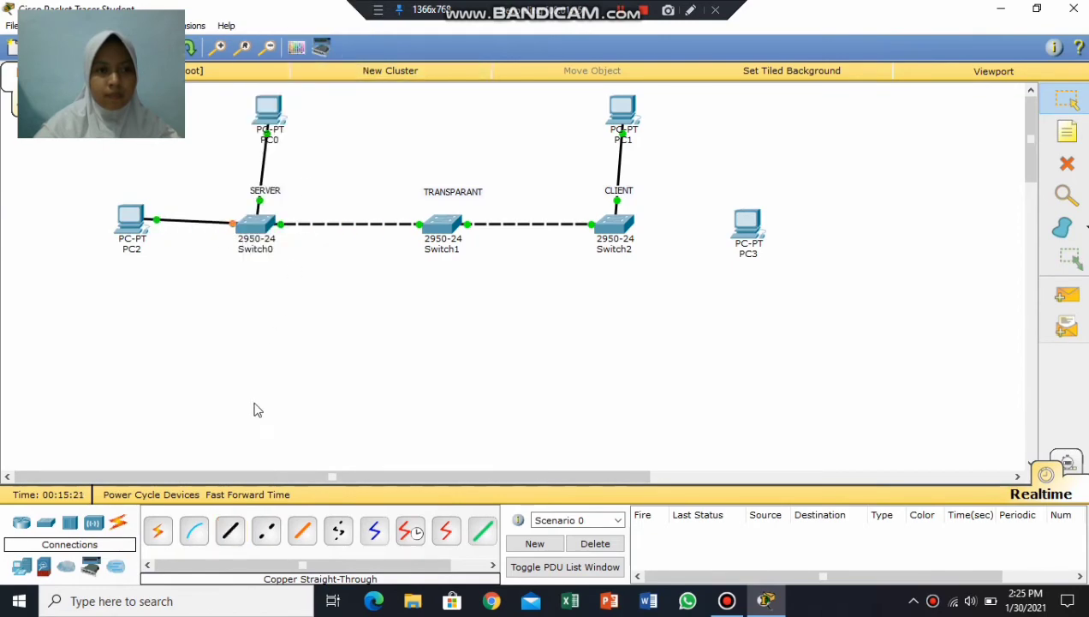
- Connect FastEthernet0/4 of the client switch to PC3 with a copper straight-through cable
click(230, 531)
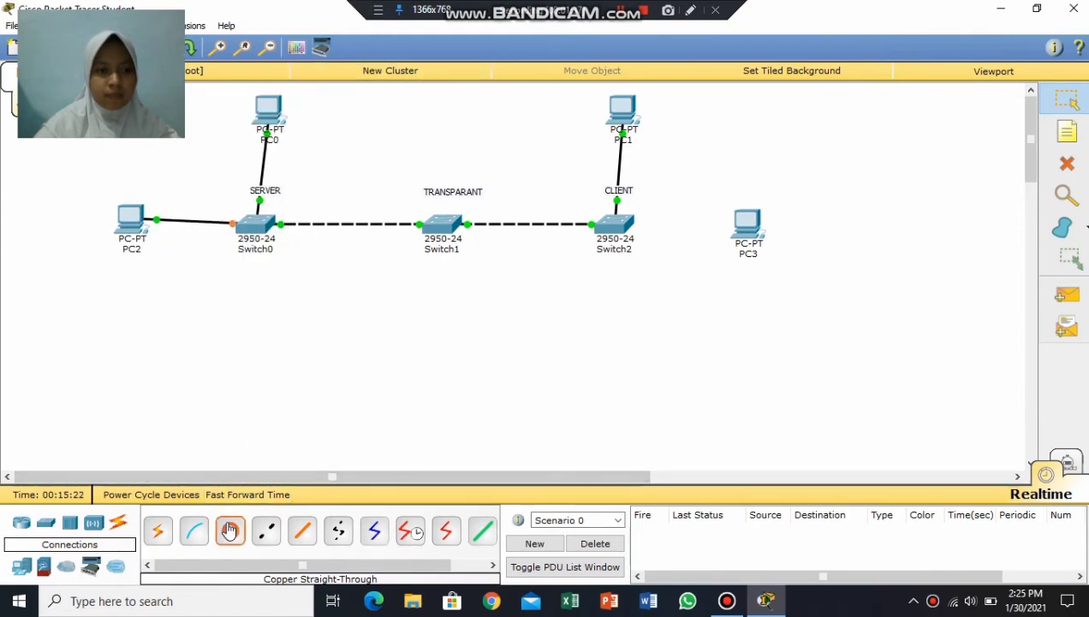
click(617, 222)
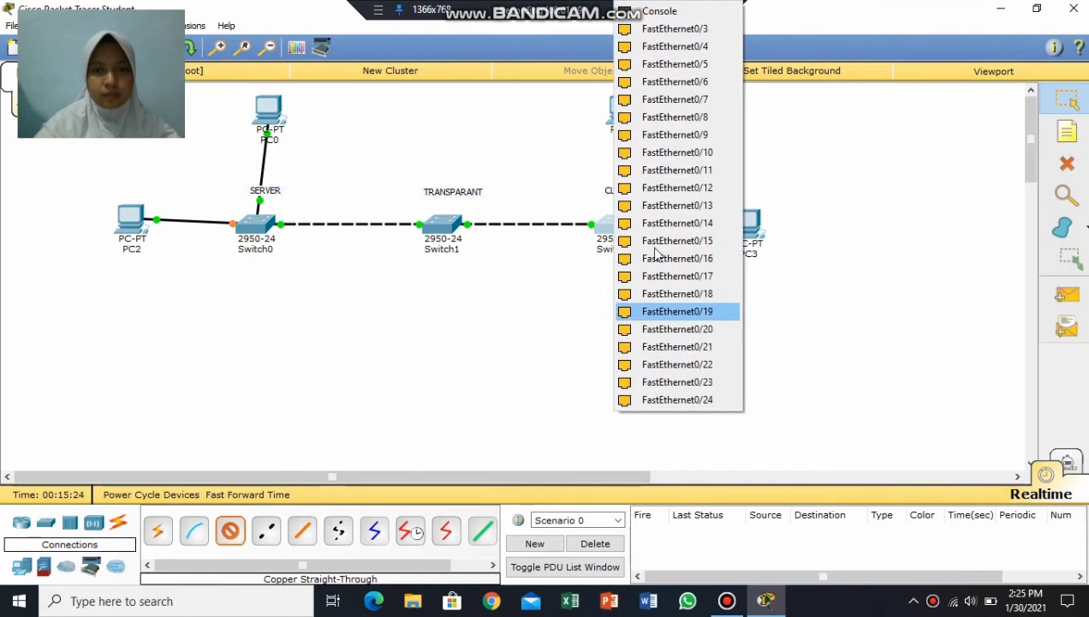
click(689, 46)
click(749, 227)
click(805, 250)
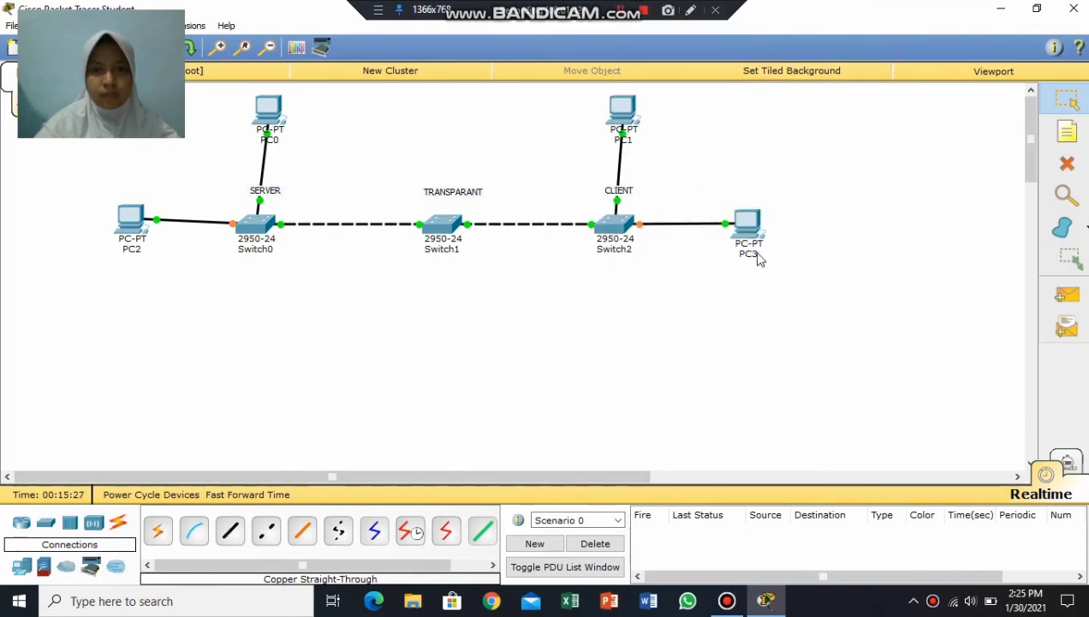
- Set PC2's static IP address to 10.10.10.2 in its IP configuration and close the PC2 window
click(137, 224)
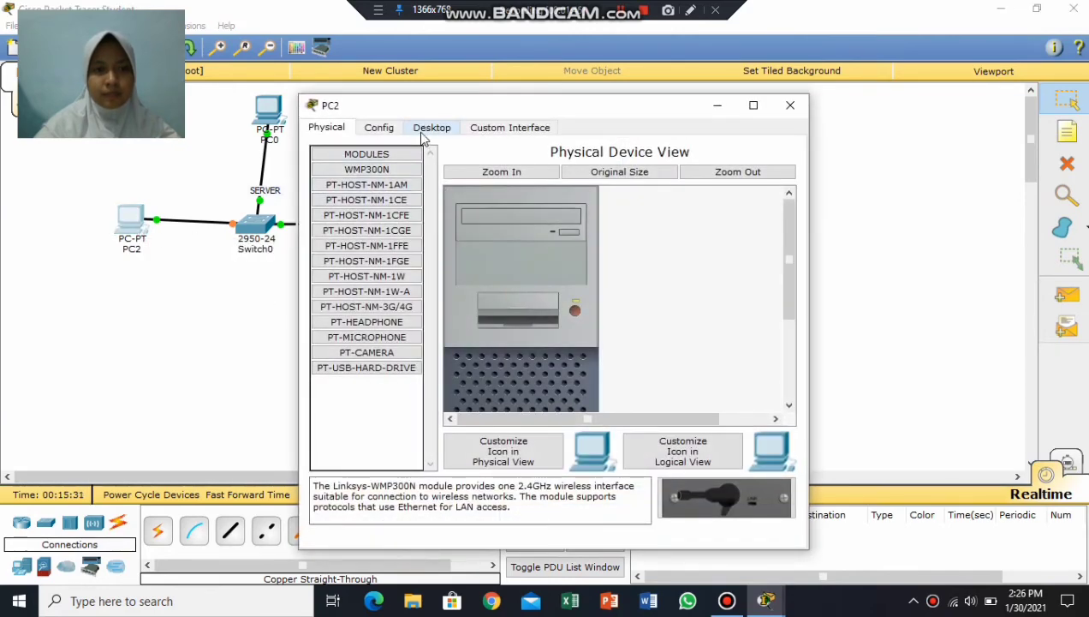
click(428, 128)
click(366, 186)
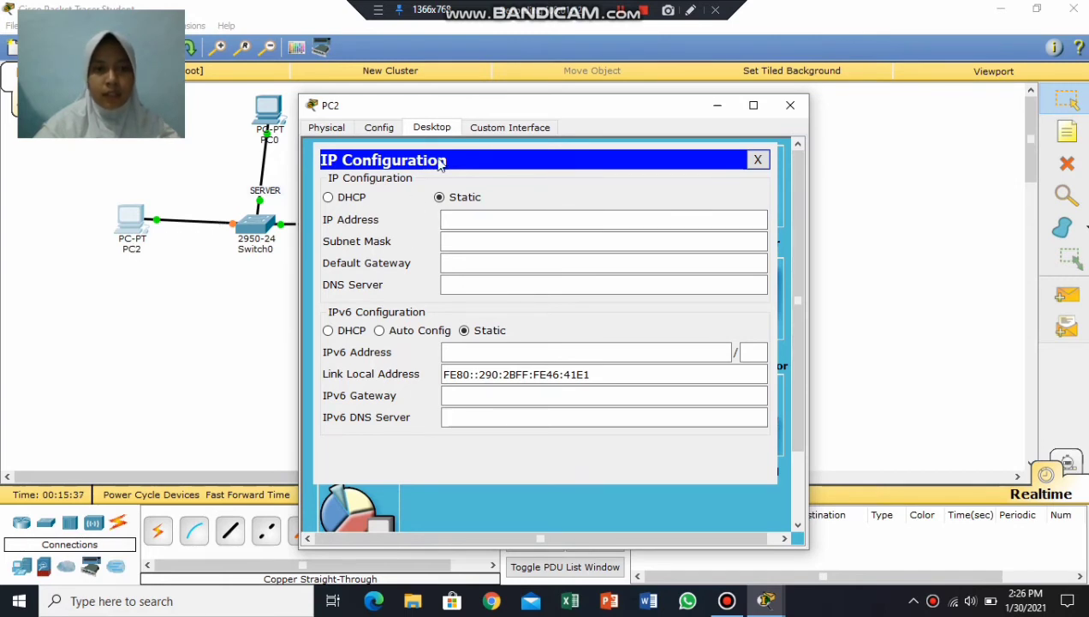
click(467, 224)
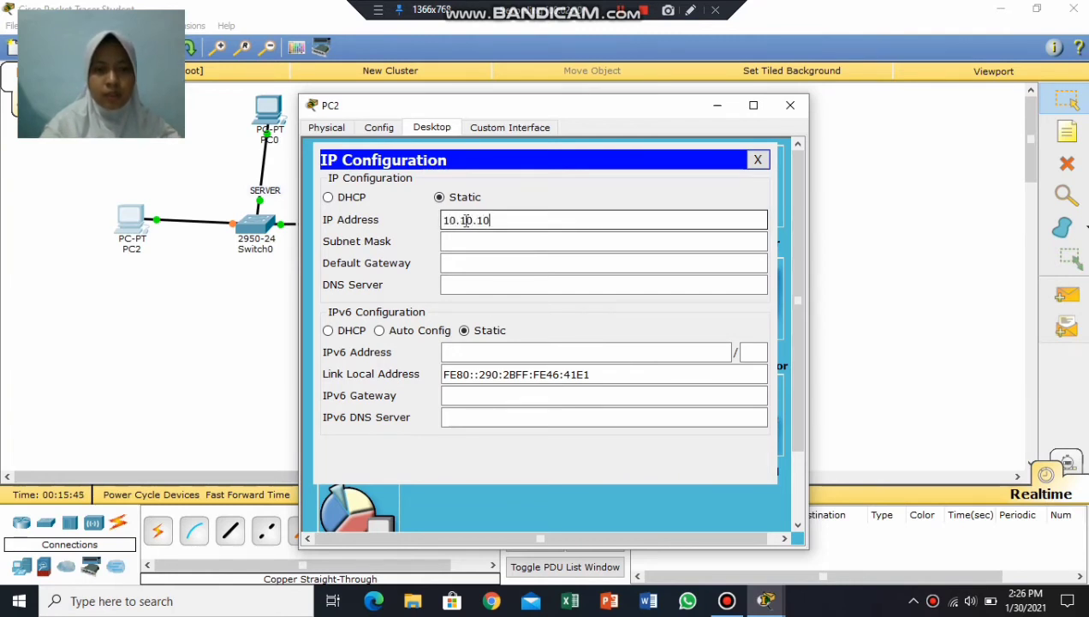
text(10.10.10.2)
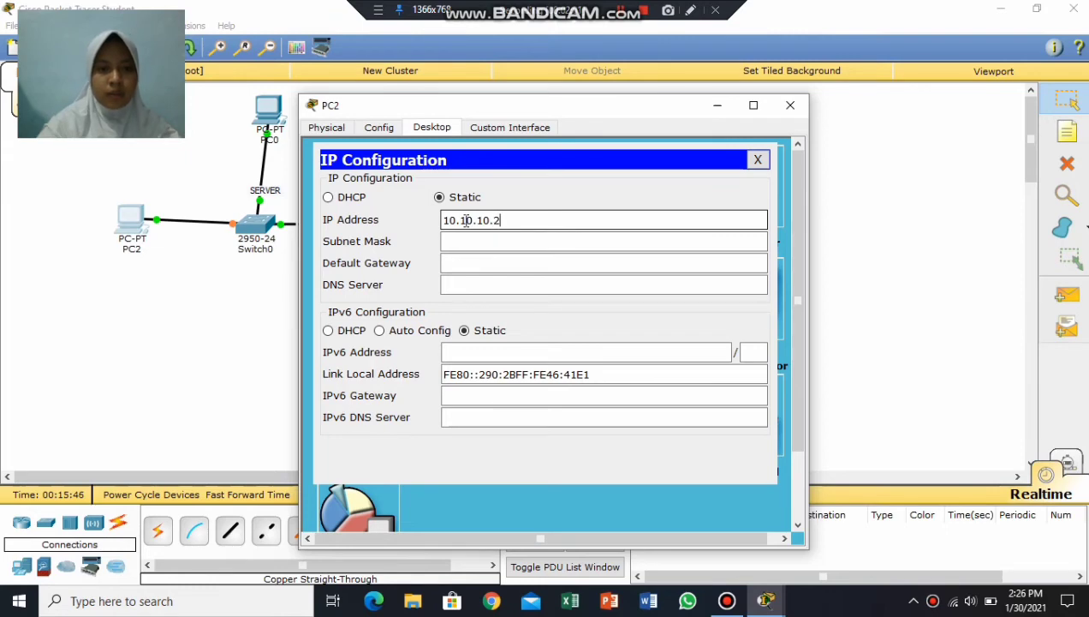
click(790, 104)
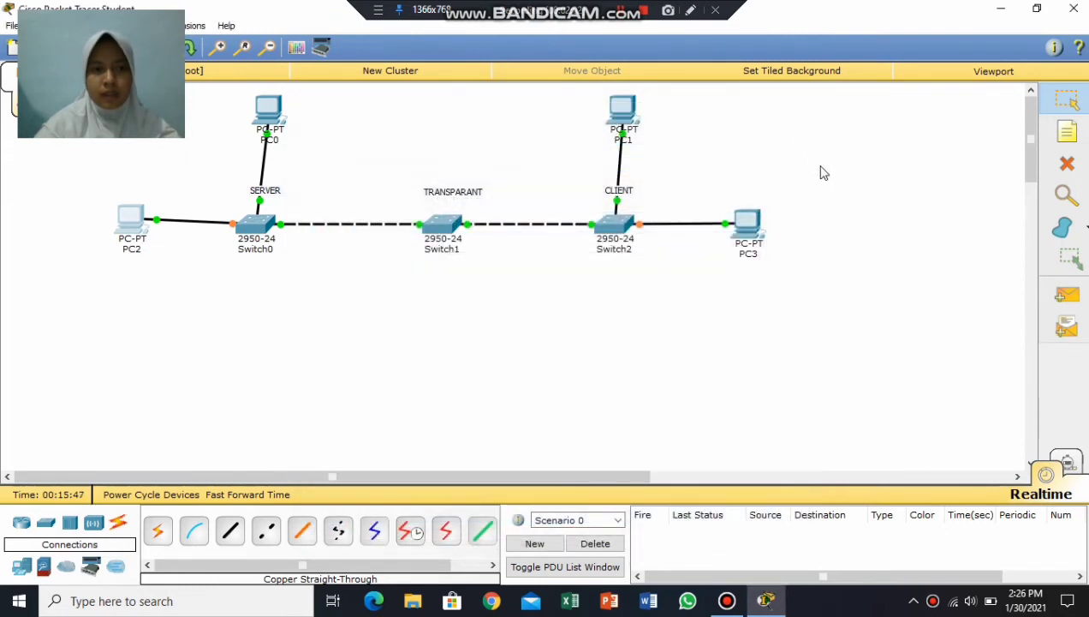
- Set PC3's static IP address to 10.10.10.2 in its IP configuration and close the PC3 window
click(750, 225)
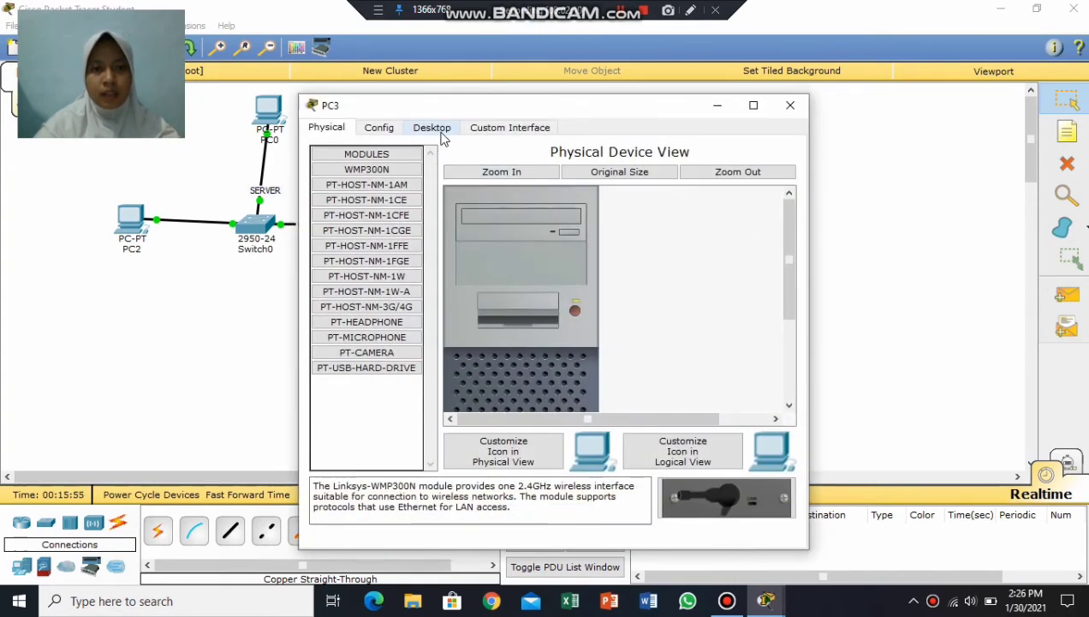
click(432, 127)
click(364, 214)
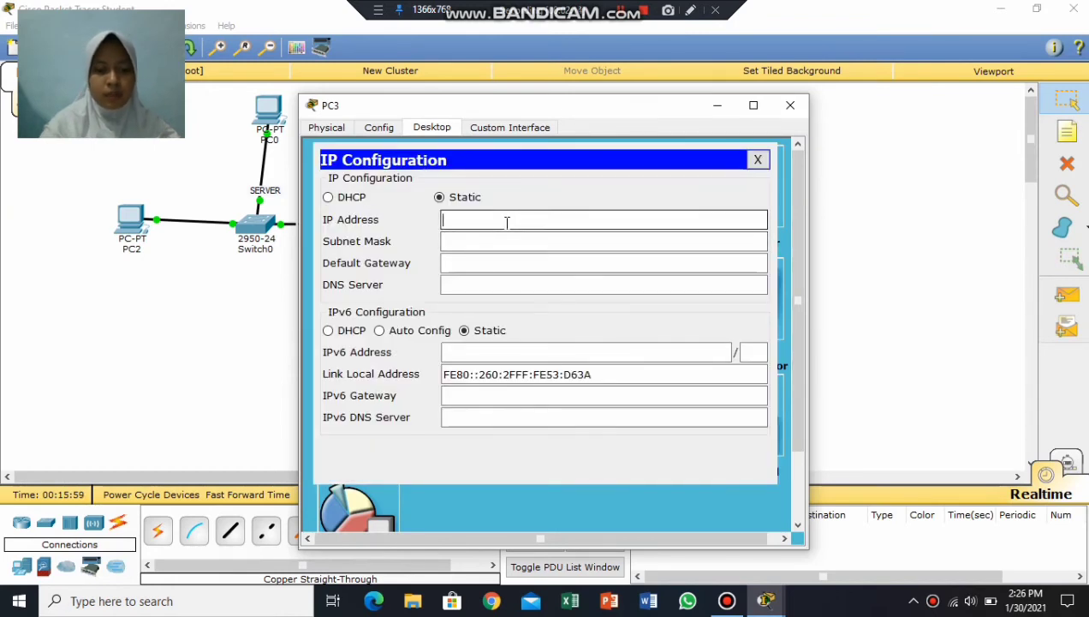
text(10.10.1)
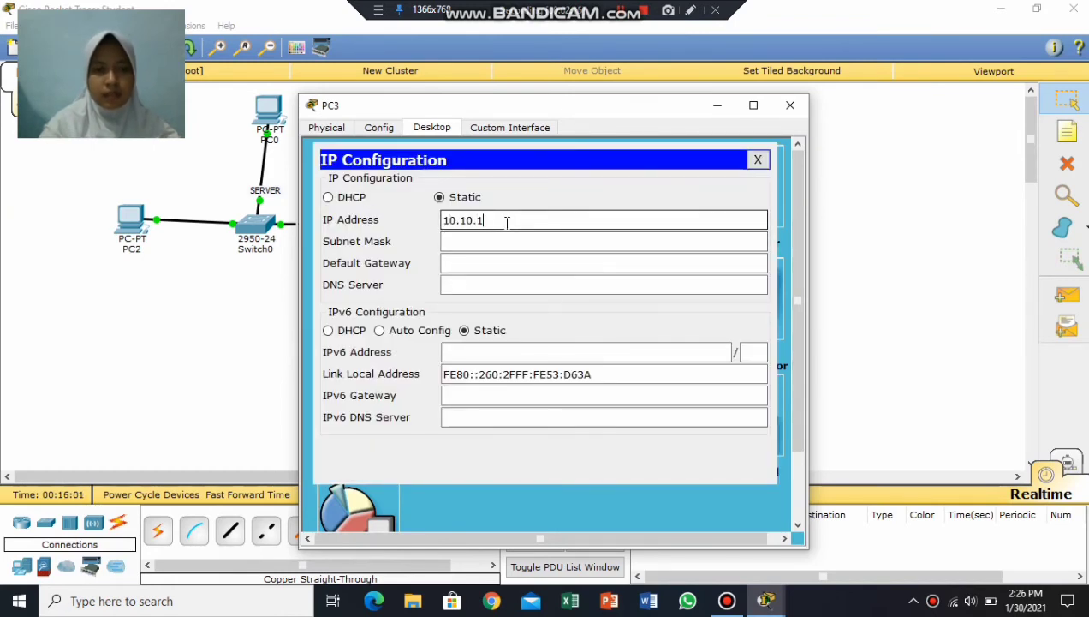
text(0.2)
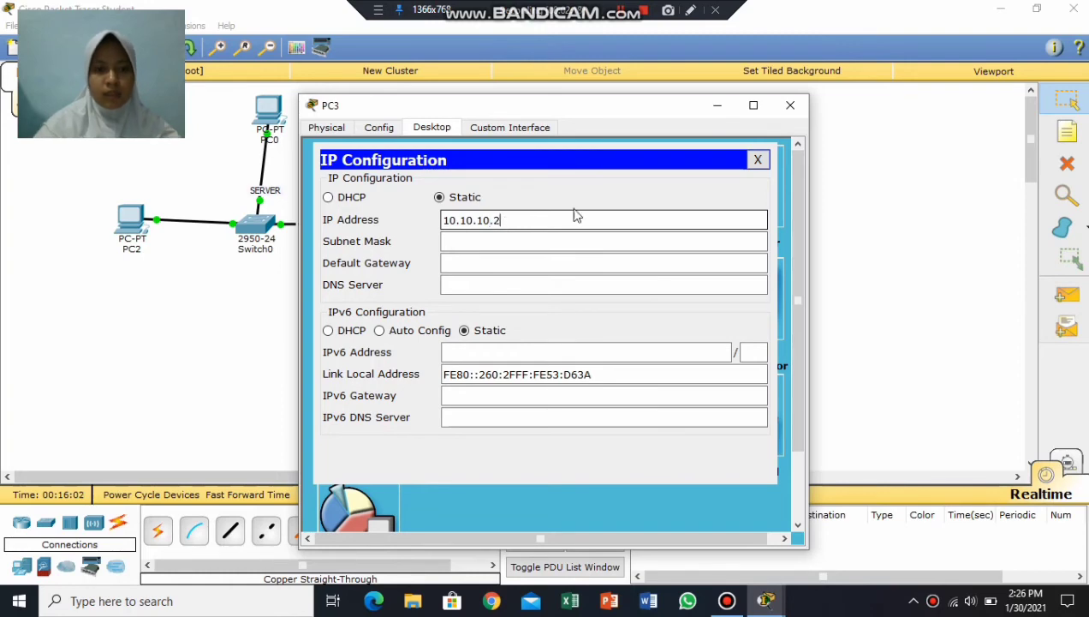
click(790, 106)
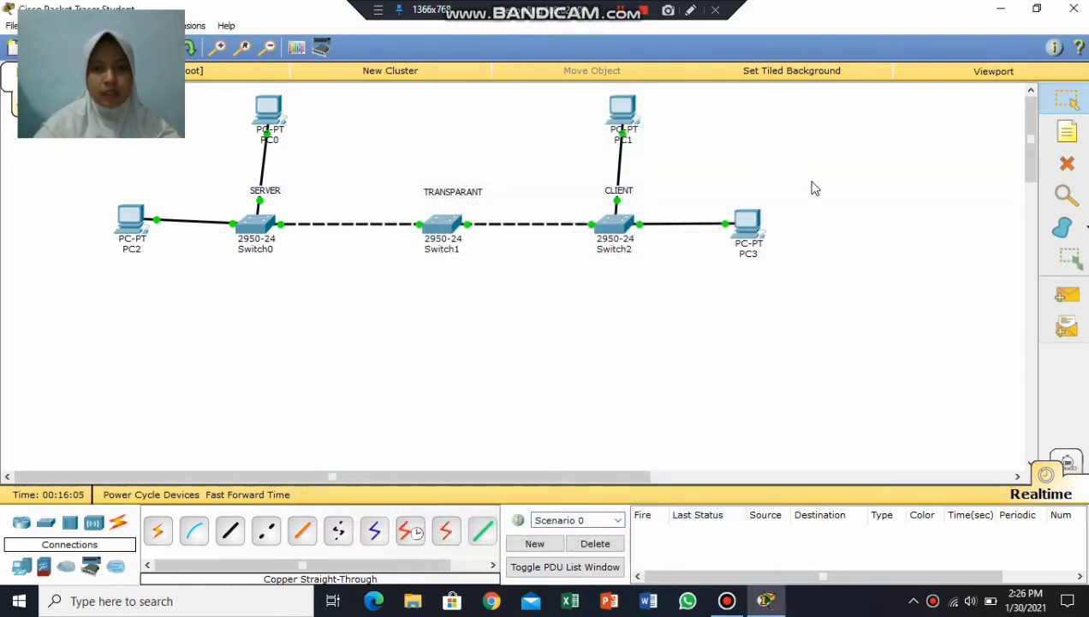
- Test connectivity with a simple PDU from PC2 to PC3, then delete Scenario 0's test entry
click(1066, 297)
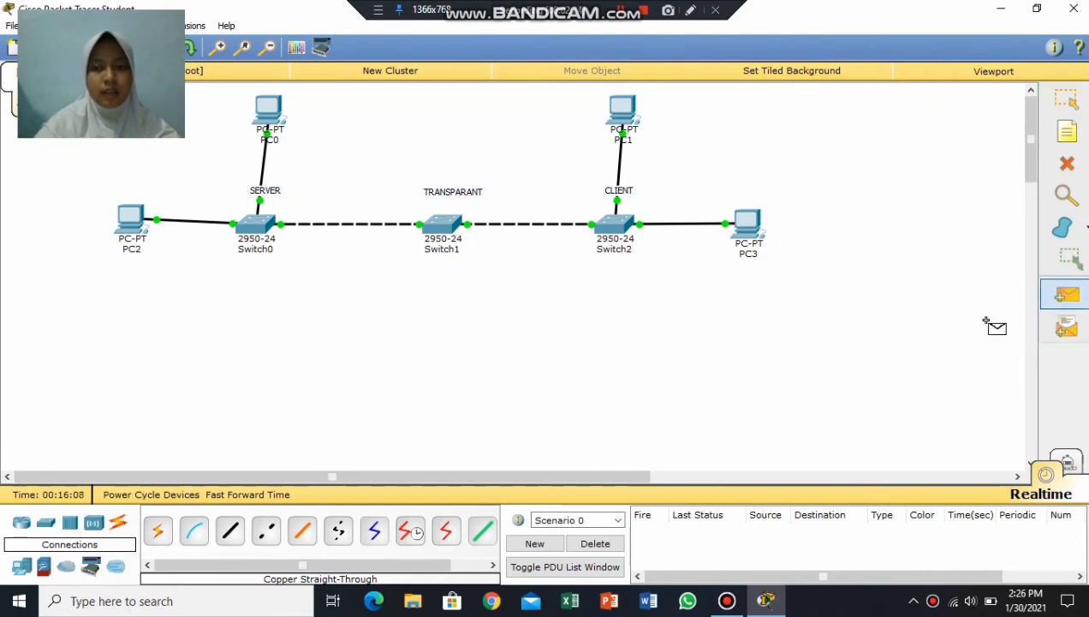
click(139, 222)
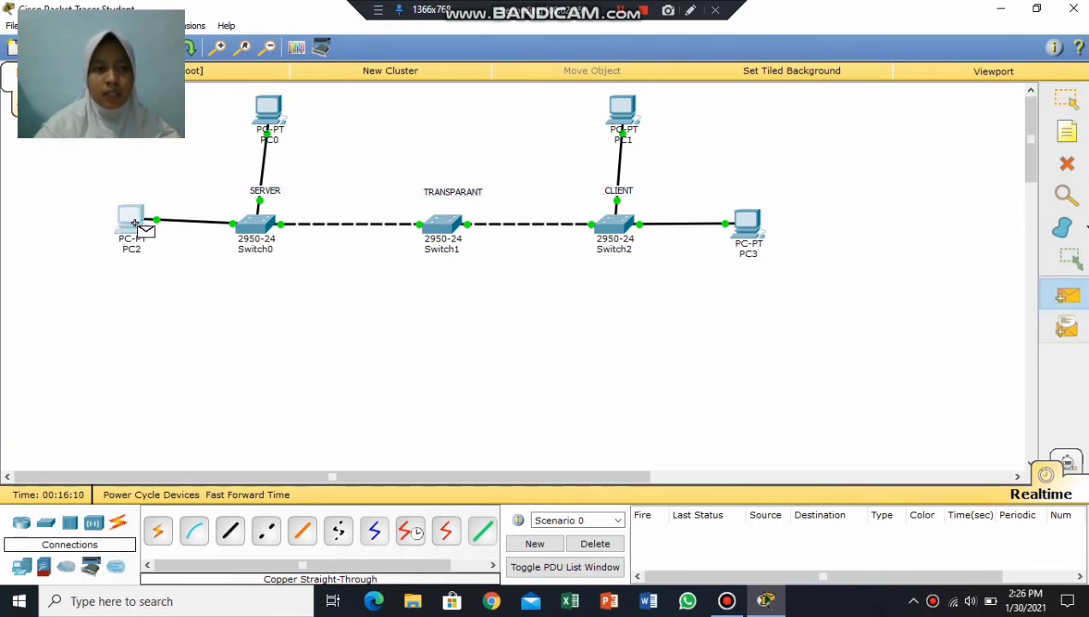
click(745, 237)
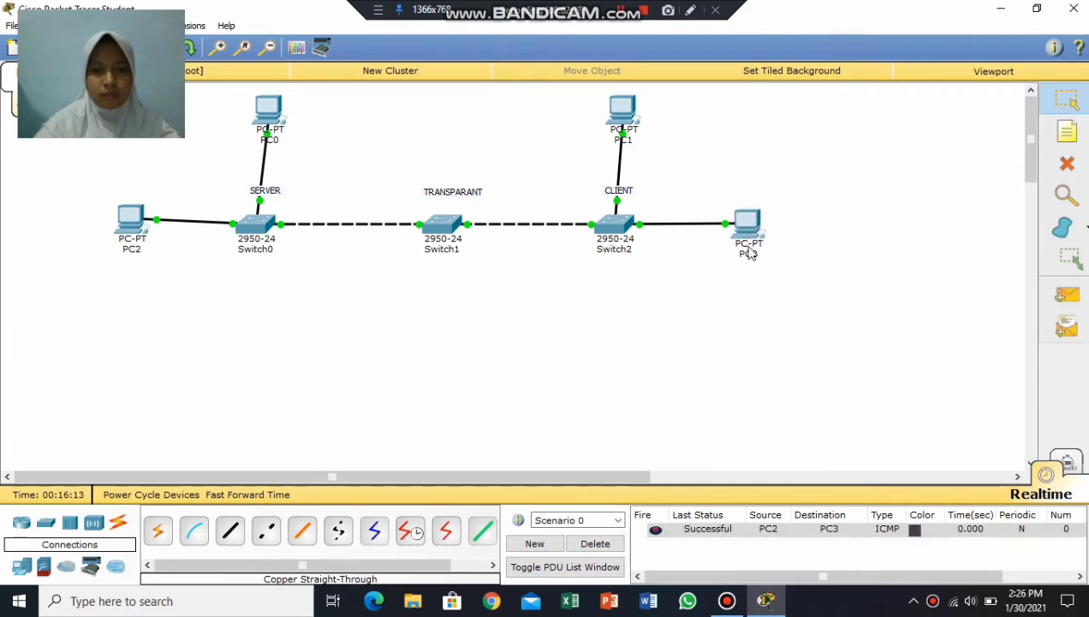
click(611, 549)
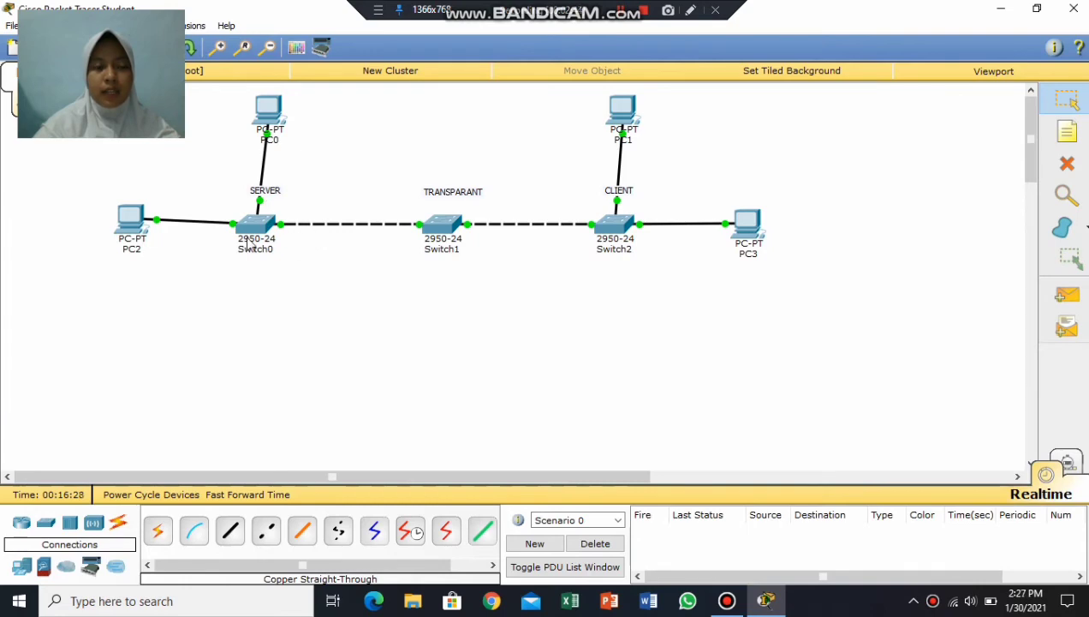
- Place two more generic PCs, PC4 and PC5, side by side below the server switch
mouse_move(247, 245)
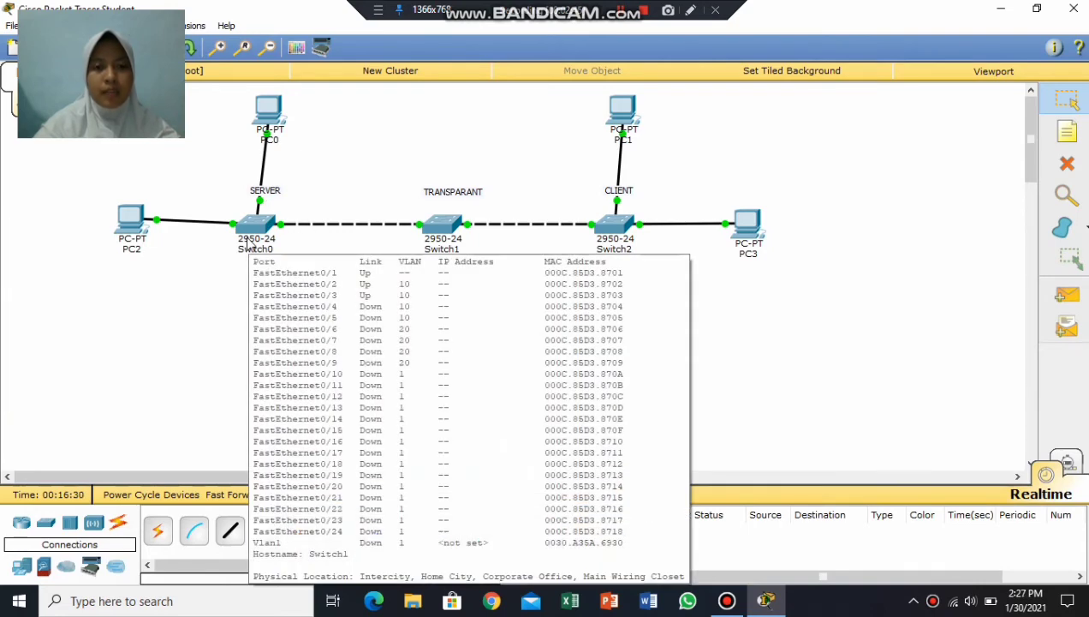
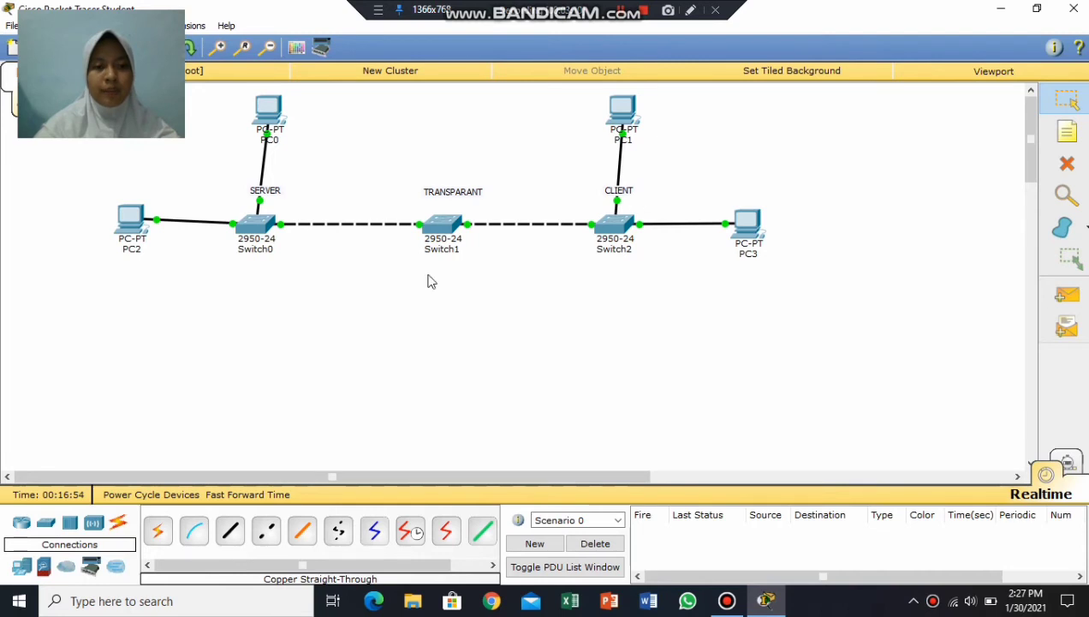
click(24, 568)
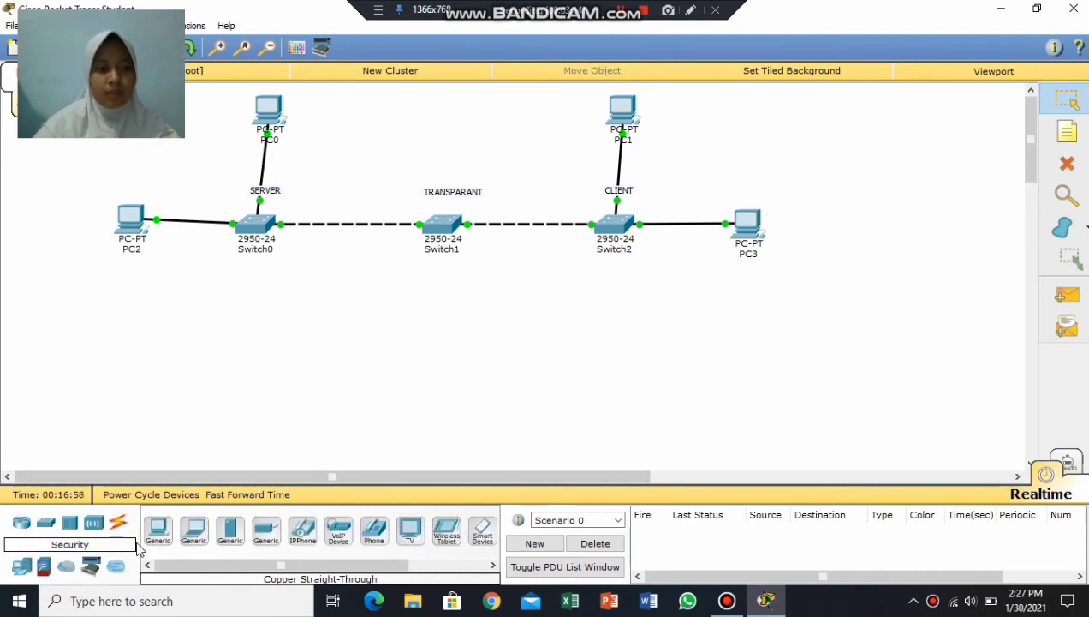
drag(159, 536, 190, 357)
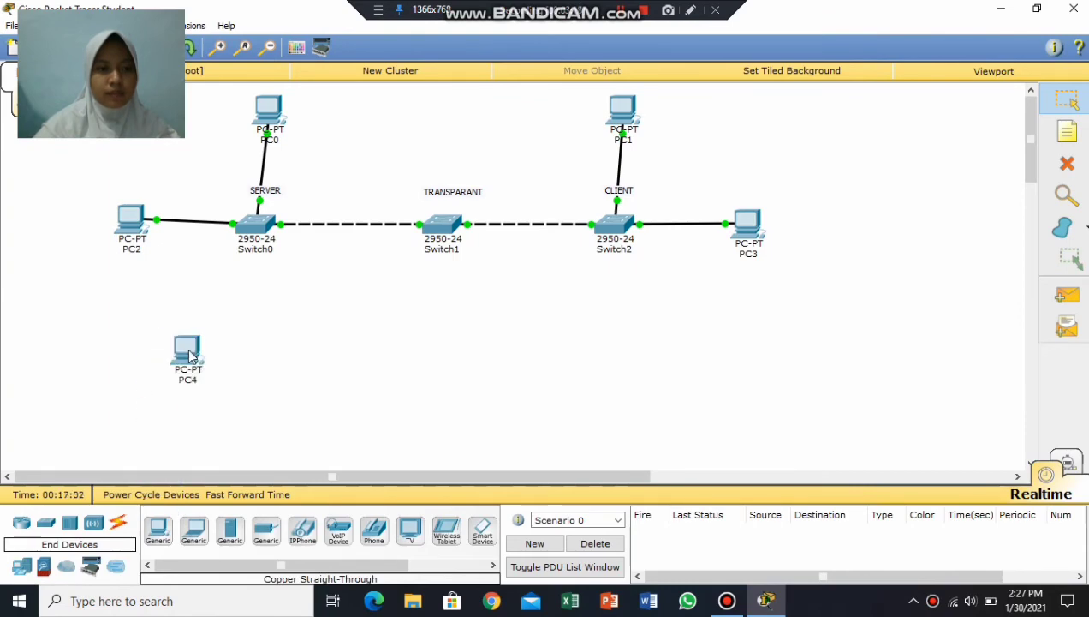
click(190, 354)
click(777, 104)
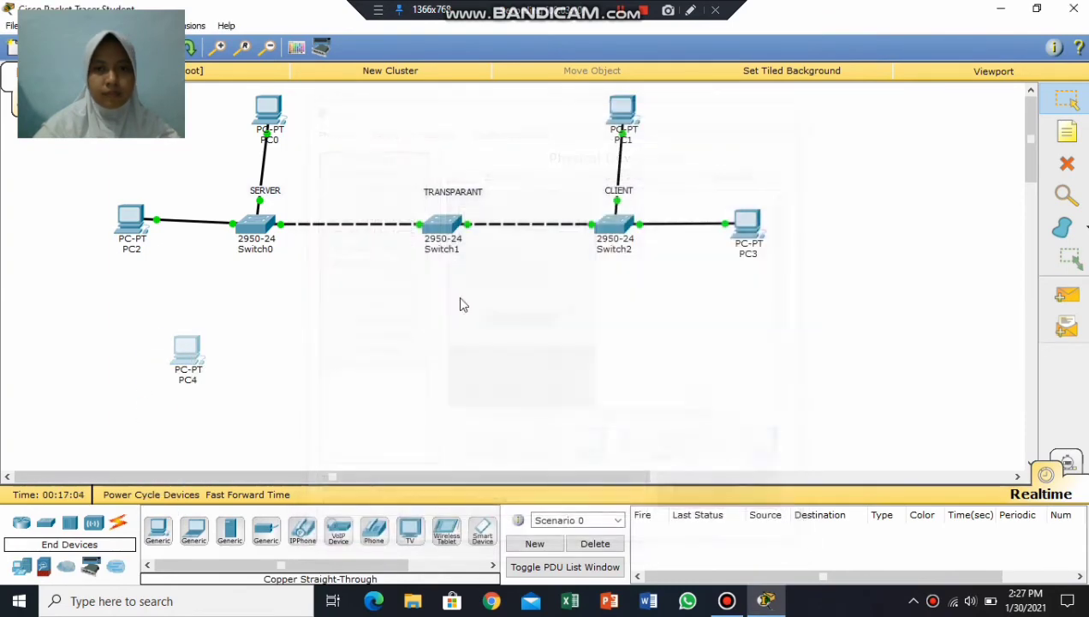
drag(158, 530, 289, 358)
- Connect PC4's FastEthernet0 to FastEthernet0/6 of the server switch with a copper straight-through cable
click(119, 523)
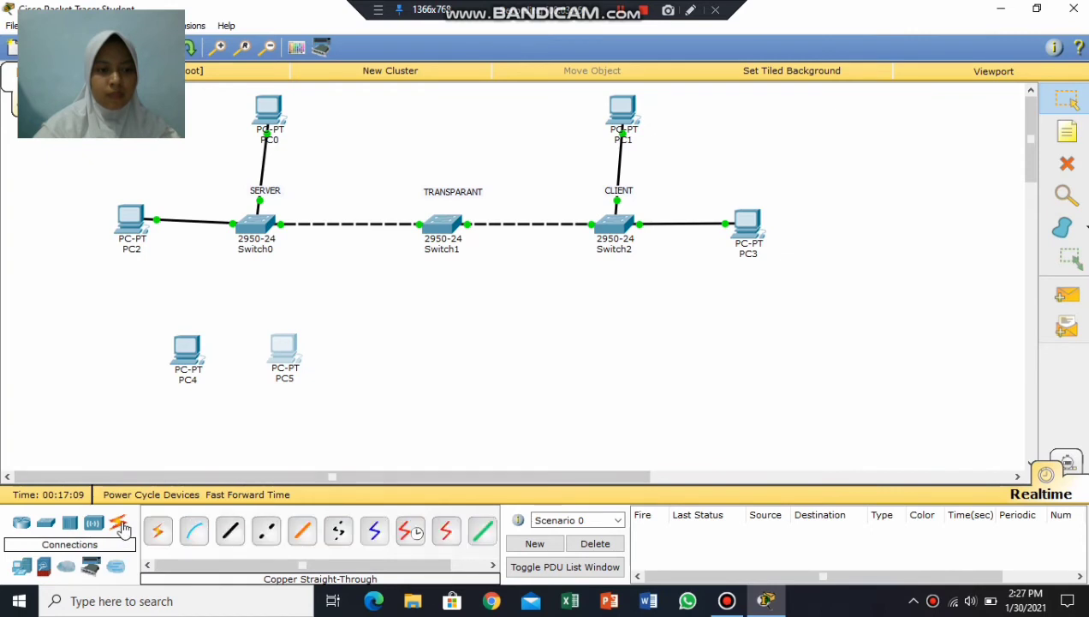
click(231, 532)
click(186, 355)
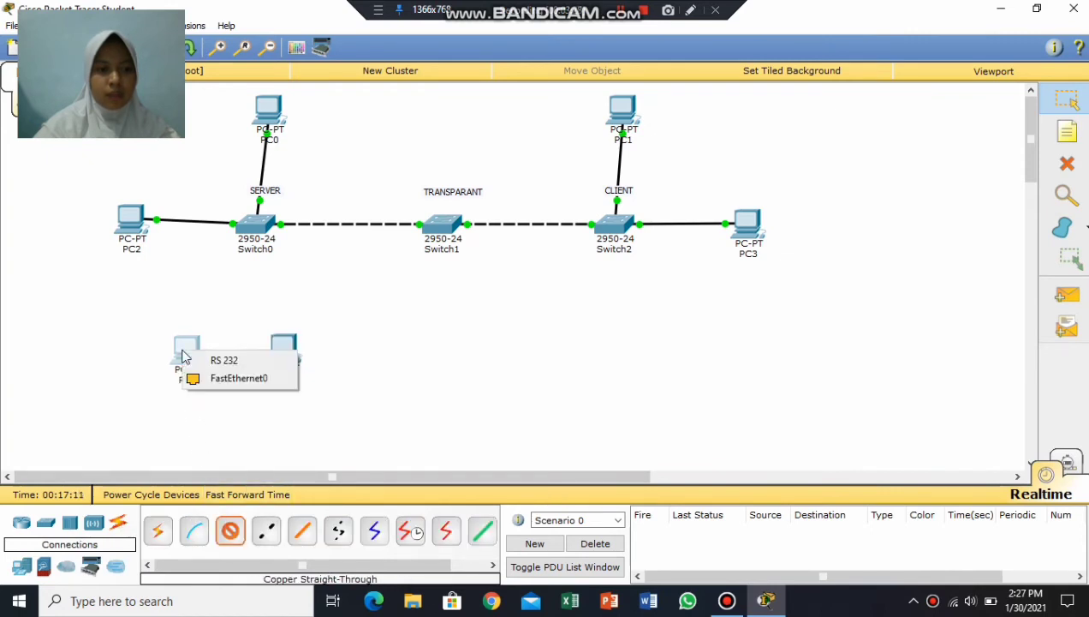
click(219, 379)
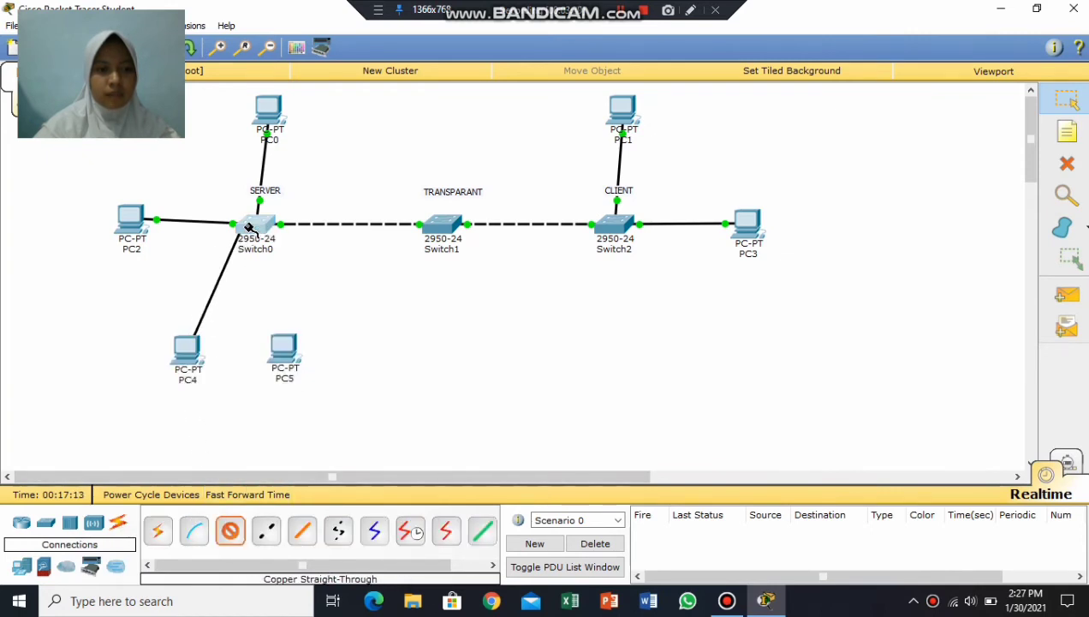
click(248, 227)
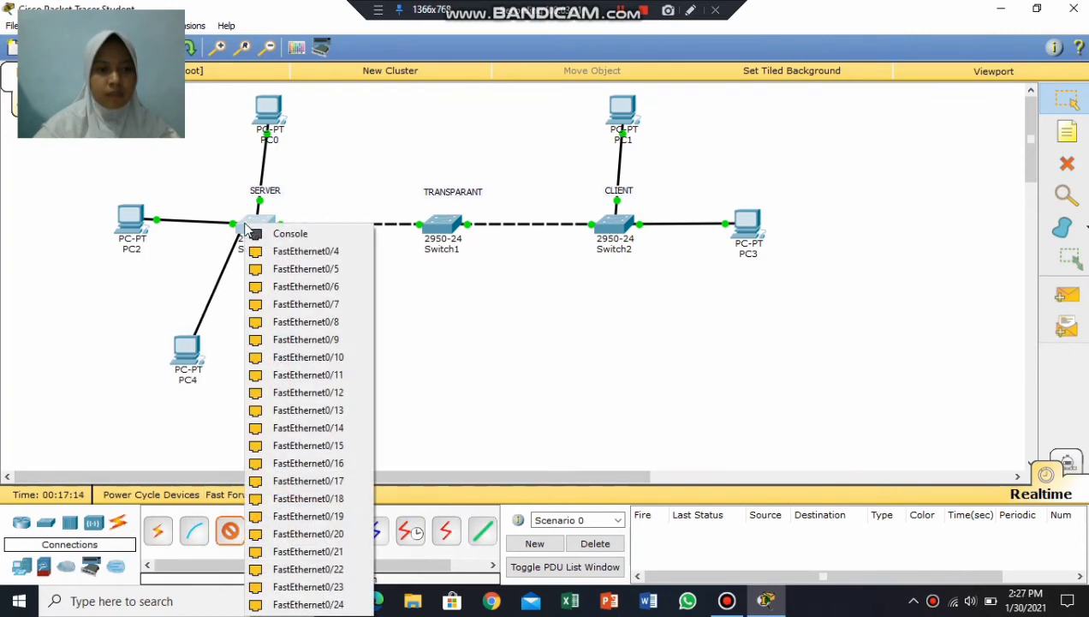
click(310, 287)
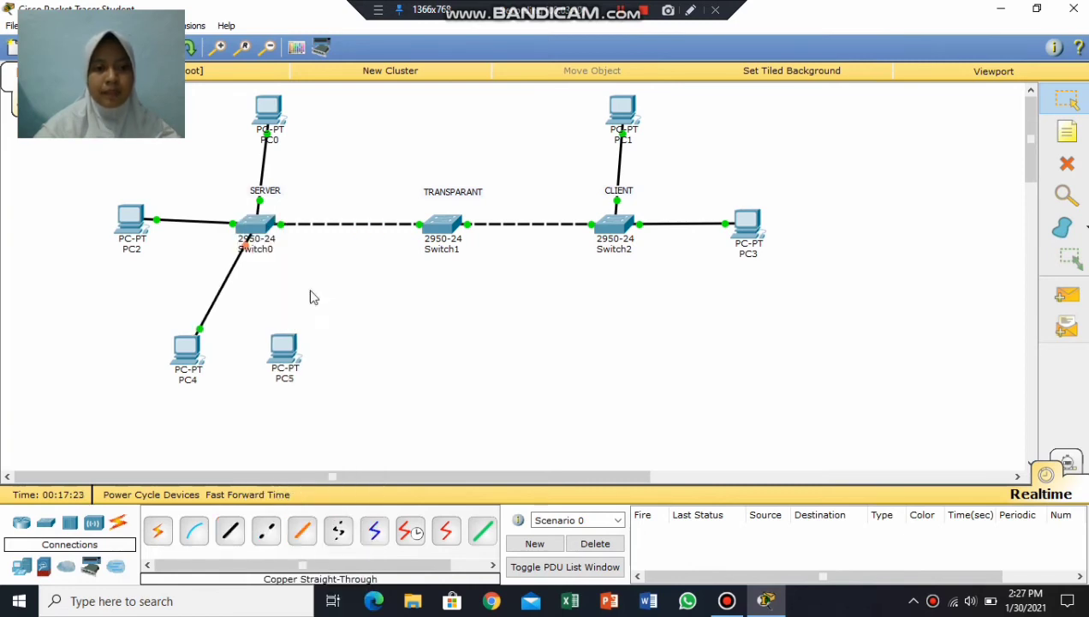
- Connect PC5's FastEthernet0 to FastEthernet0/7 of the server switch with a copper straight-through cable
click(283, 351)
click(316, 376)
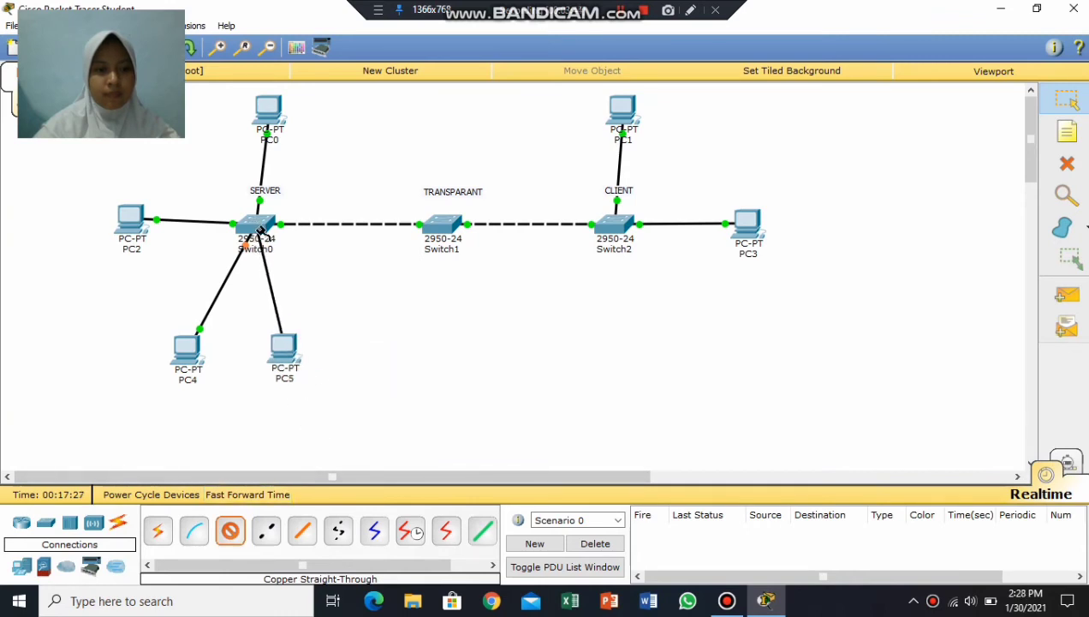
click(256, 228)
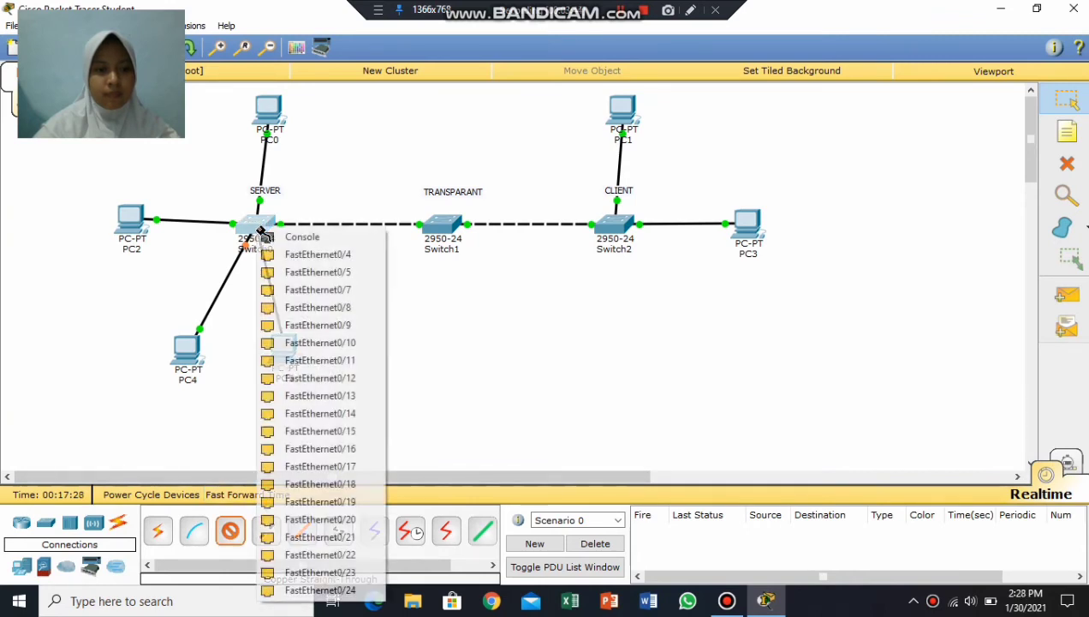
click(317, 293)
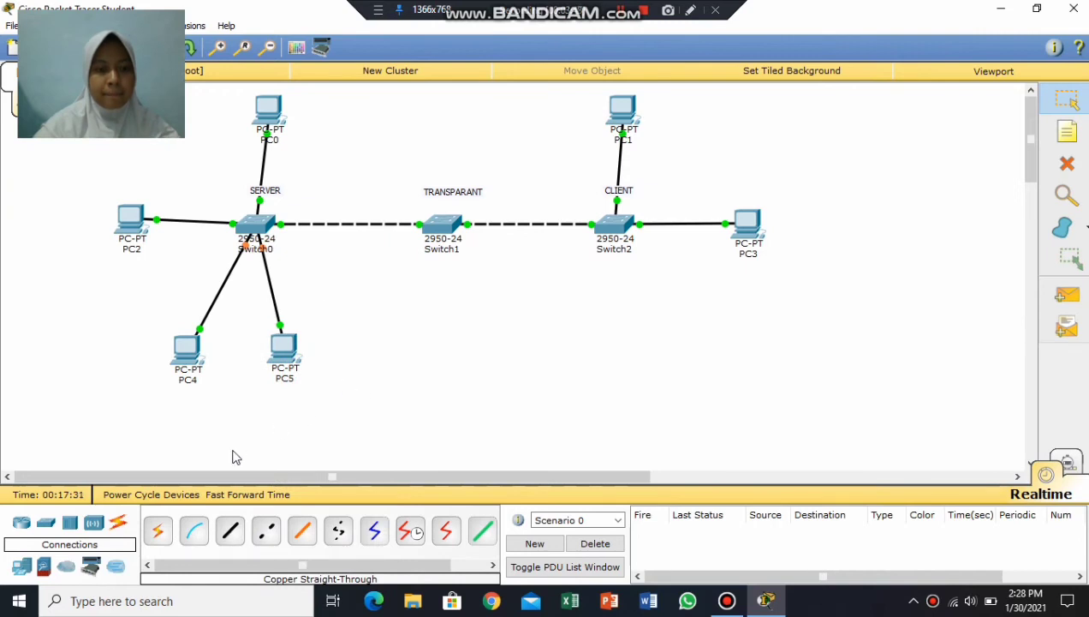
- Place generic PCs PC6 and PC7 below the client switch, with PC7 directly beneath it and PC6 beneath PC3
click(24, 569)
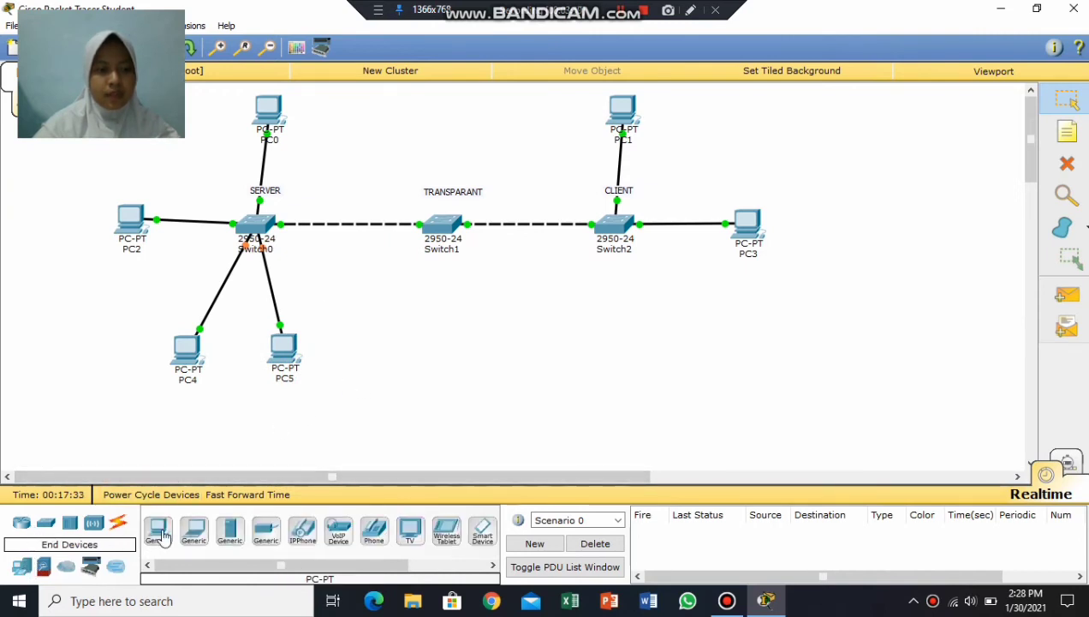
drag(158, 531, 754, 345)
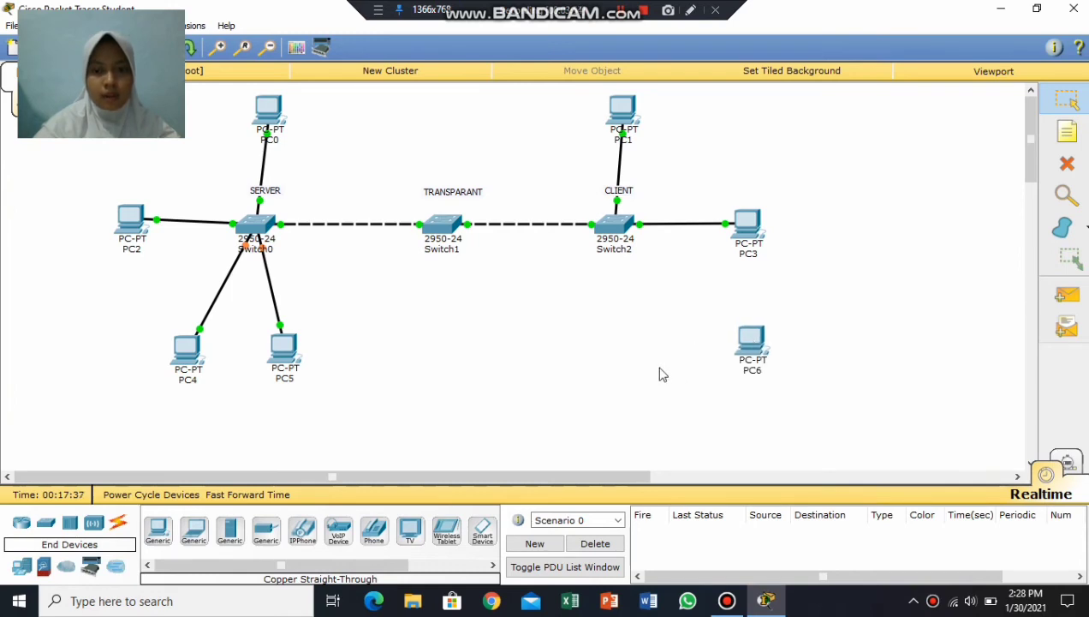
drag(157, 531, 638, 361)
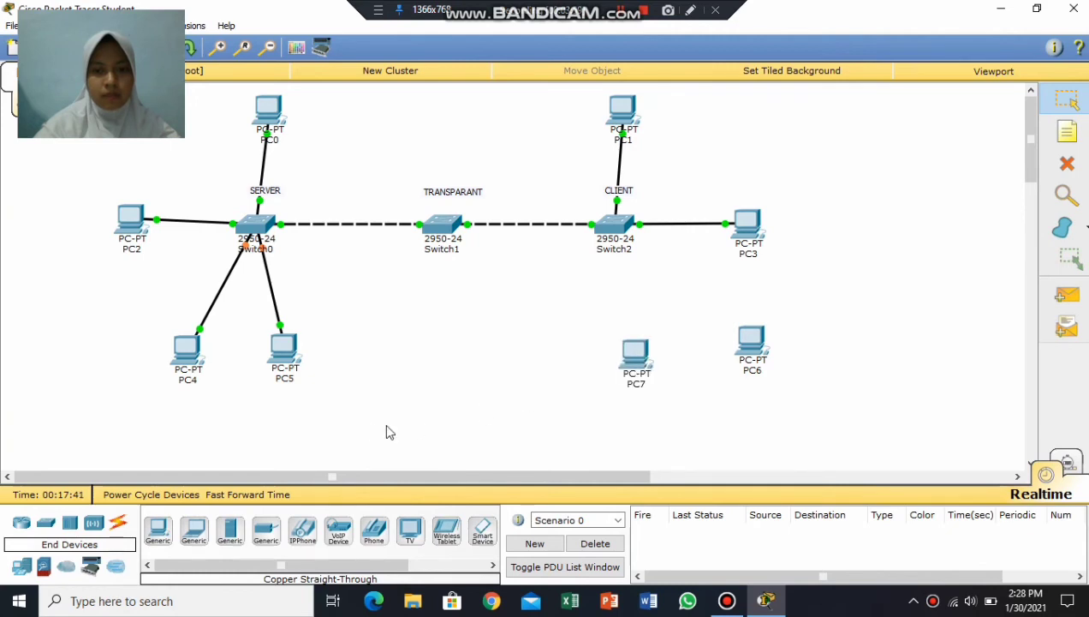
- Connect PC7's FastEthernet0 to the first free FastEthernet port of the client switch with a copper straight-through cable
click(118, 522)
click(229, 531)
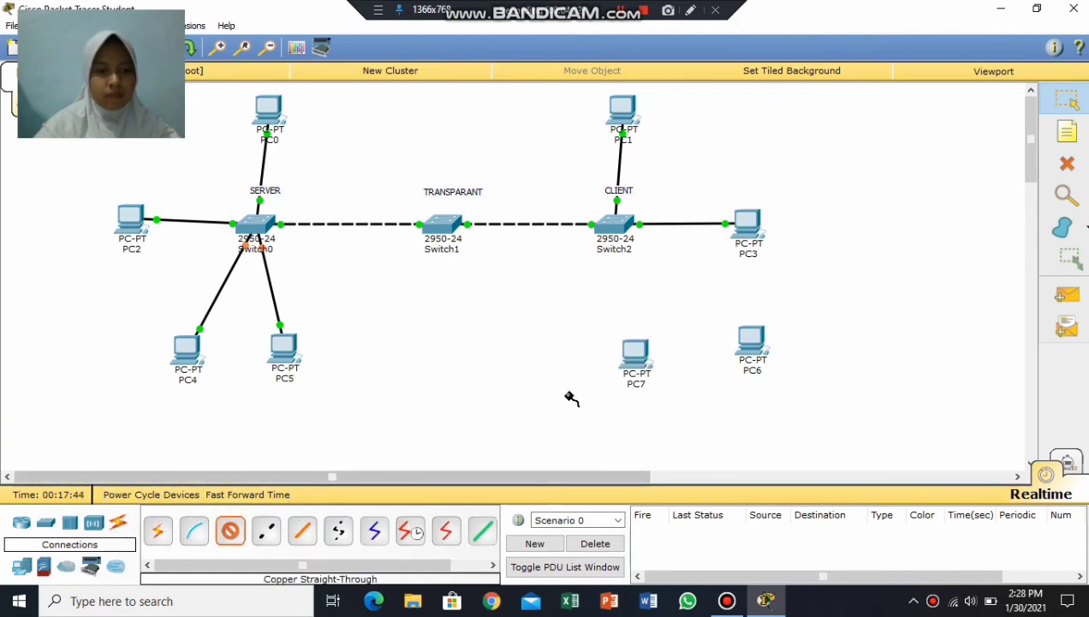
click(633, 358)
click(676, 383)
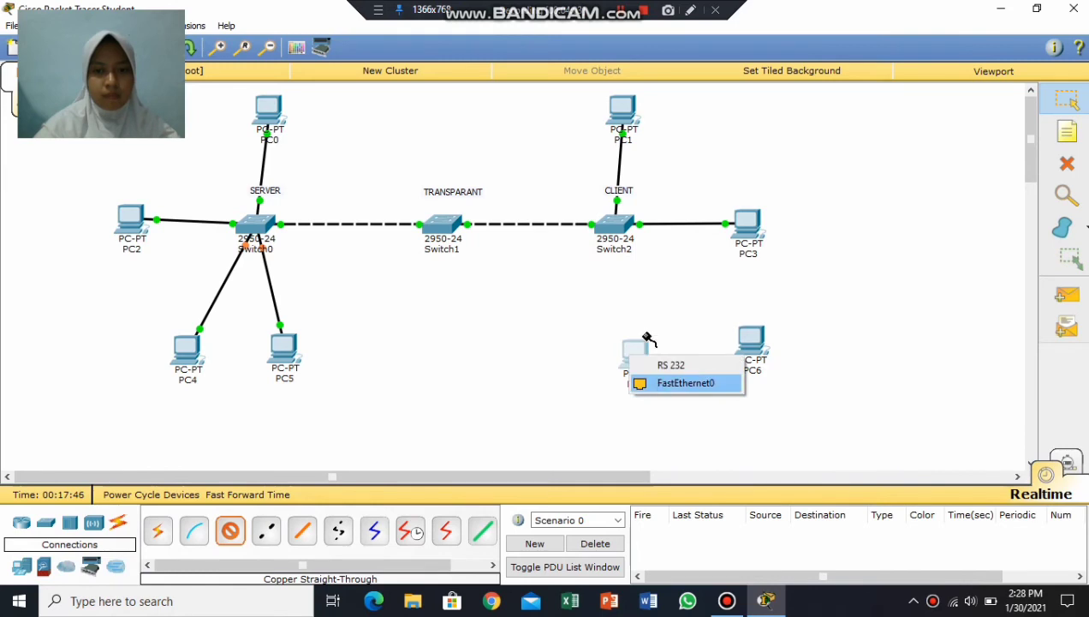
click(615, 226)
click(638, 248)
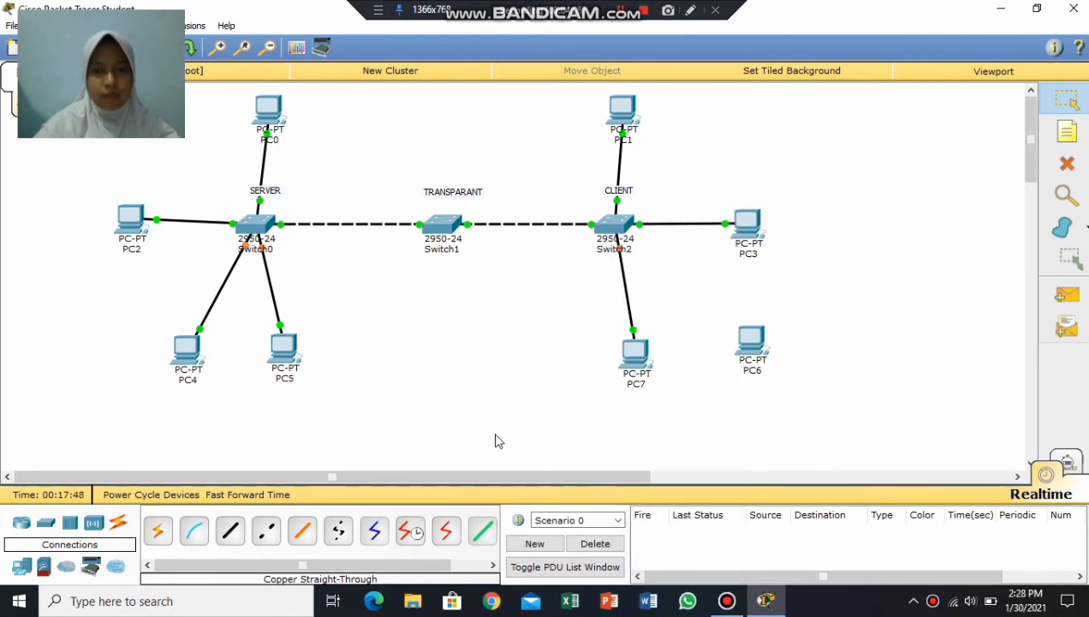
- Connect PC6's FastEthernet0 to FastEthernet0/5 of the client switch with a copper straight-through cable
click(230, 531)
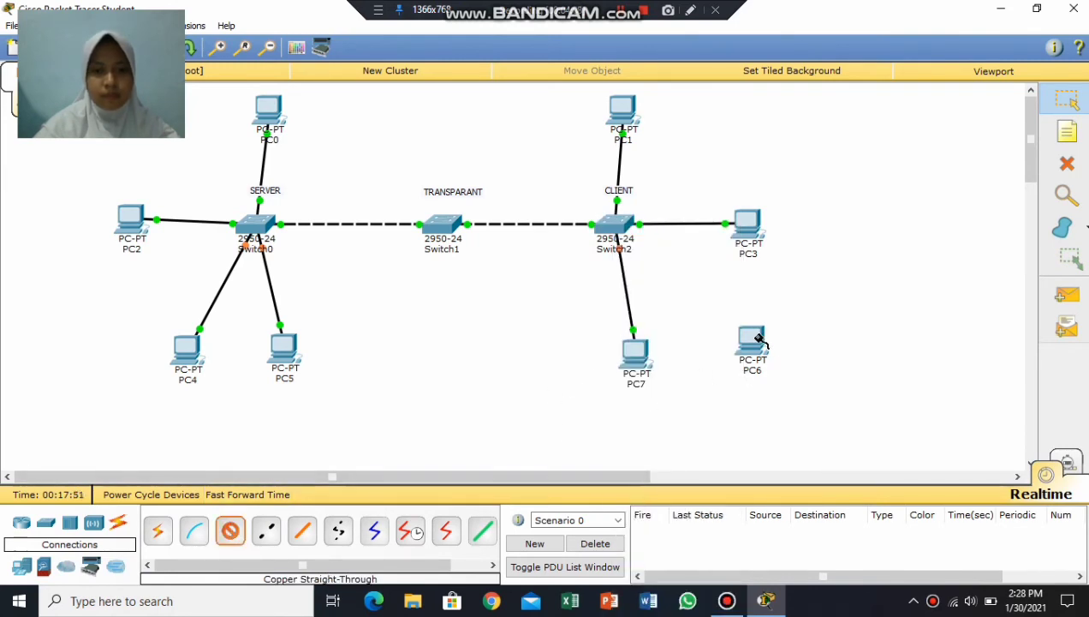
click(757, 339)
click(774, 361)
click(615, 226)
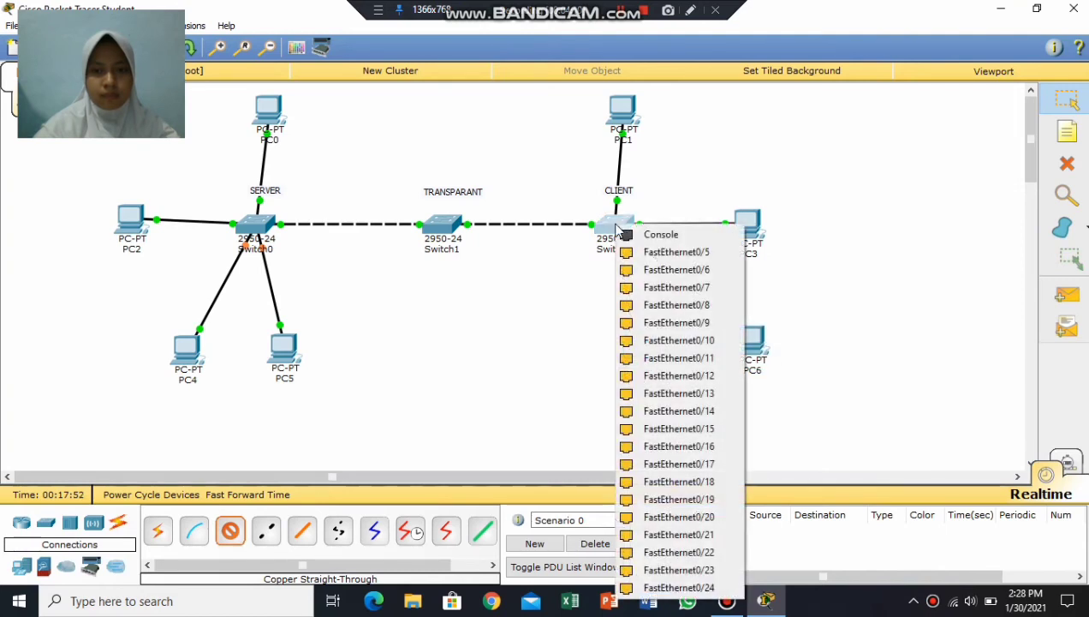
click(652, 252)
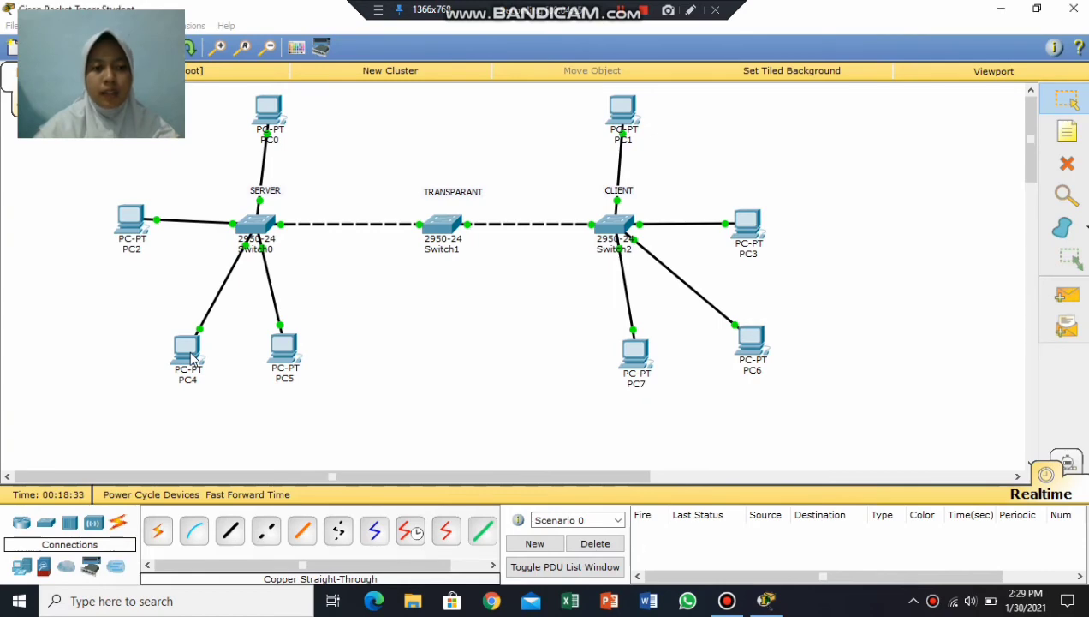
- Assign PC4 the static IP address 10.10.10.3 in its IP configuration
click(188, 351)
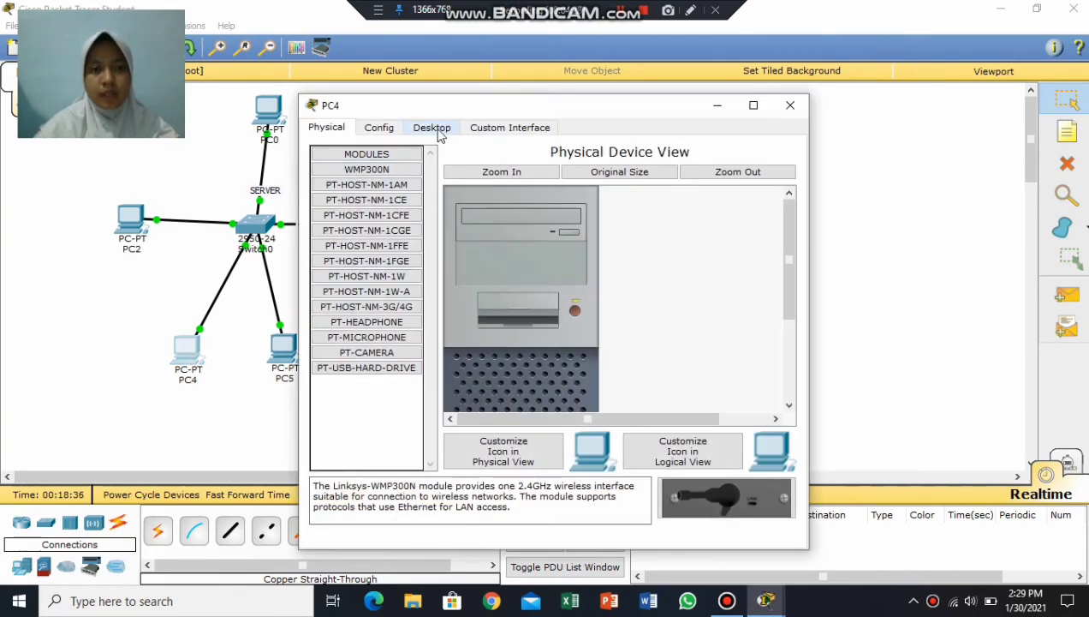
click(435, 130)
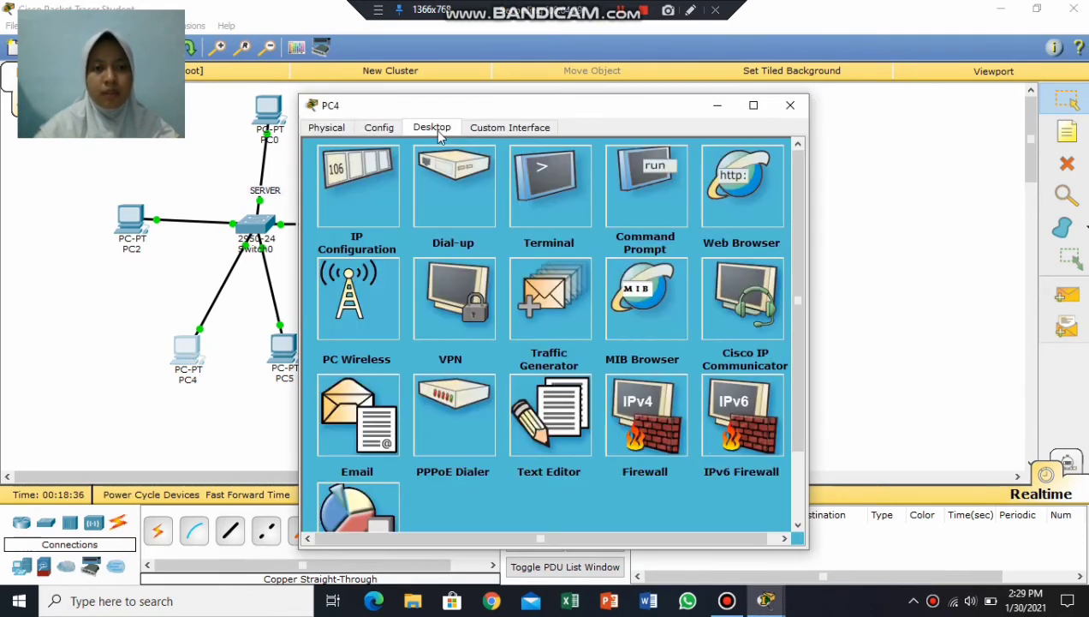
click(363, 194)
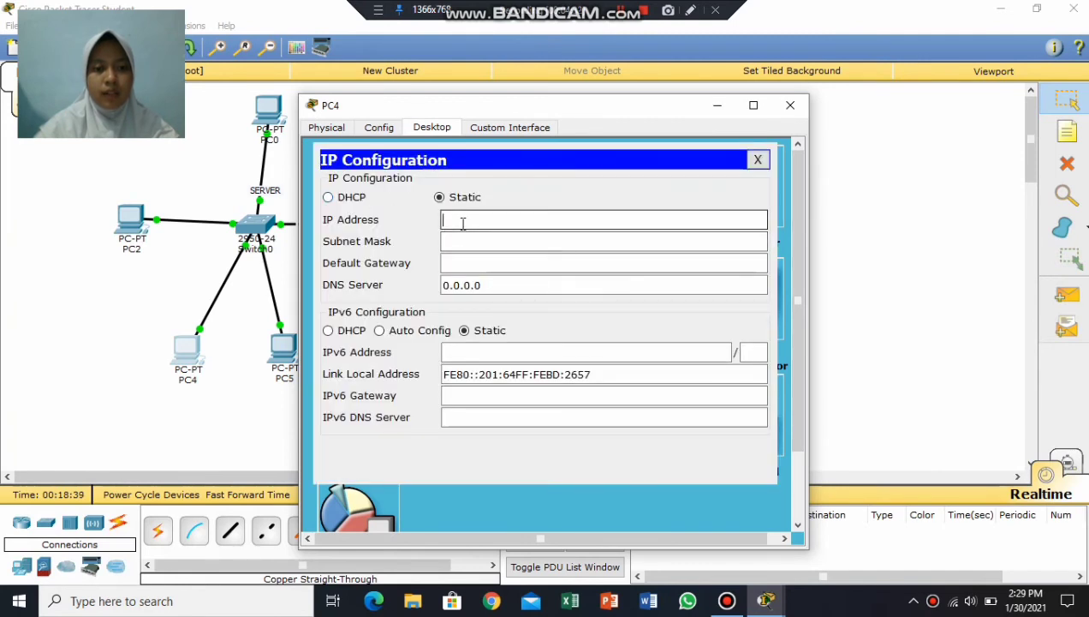
text(10.10.)
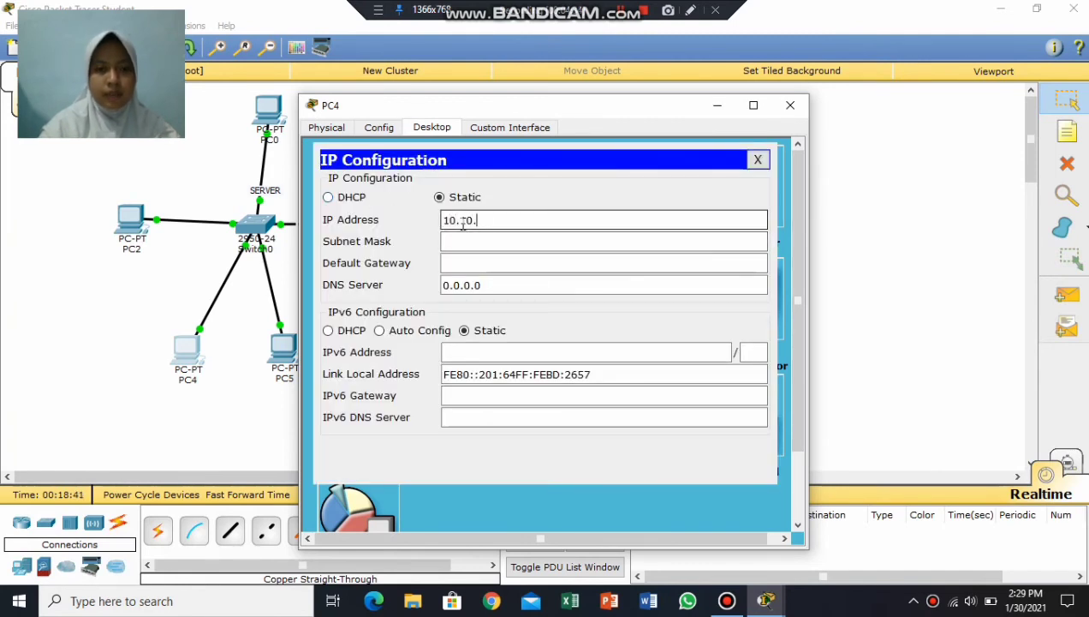
text(10.3)
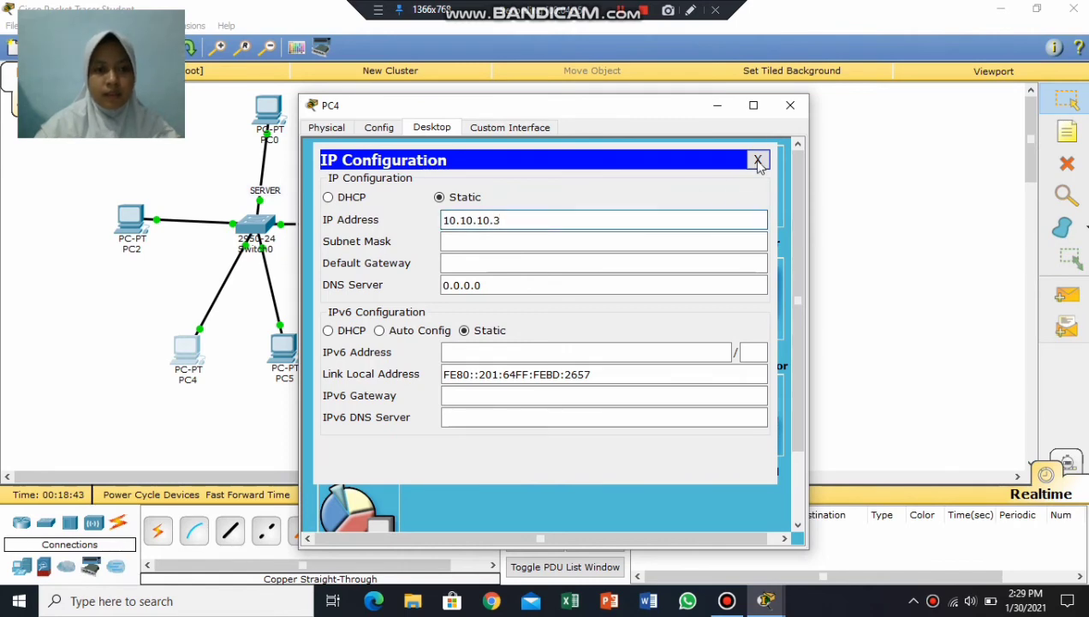
click(789, 106)
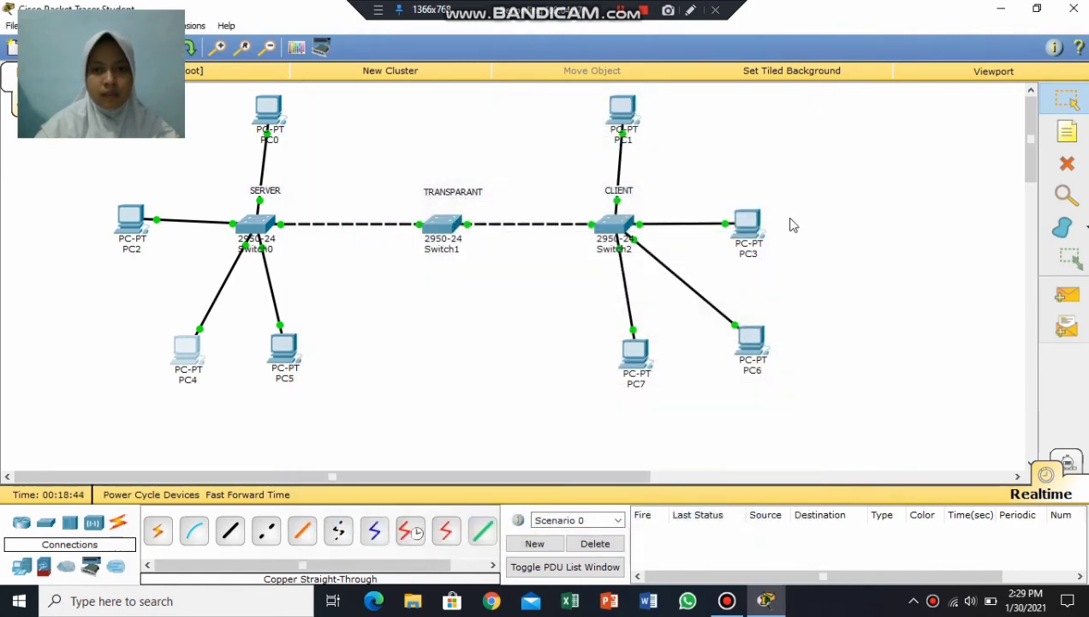
- Assign PC6 the static IP address 10.10.10.5 in its IP configuration
click(750, 339)
click(431, 127)
click(379, 176)
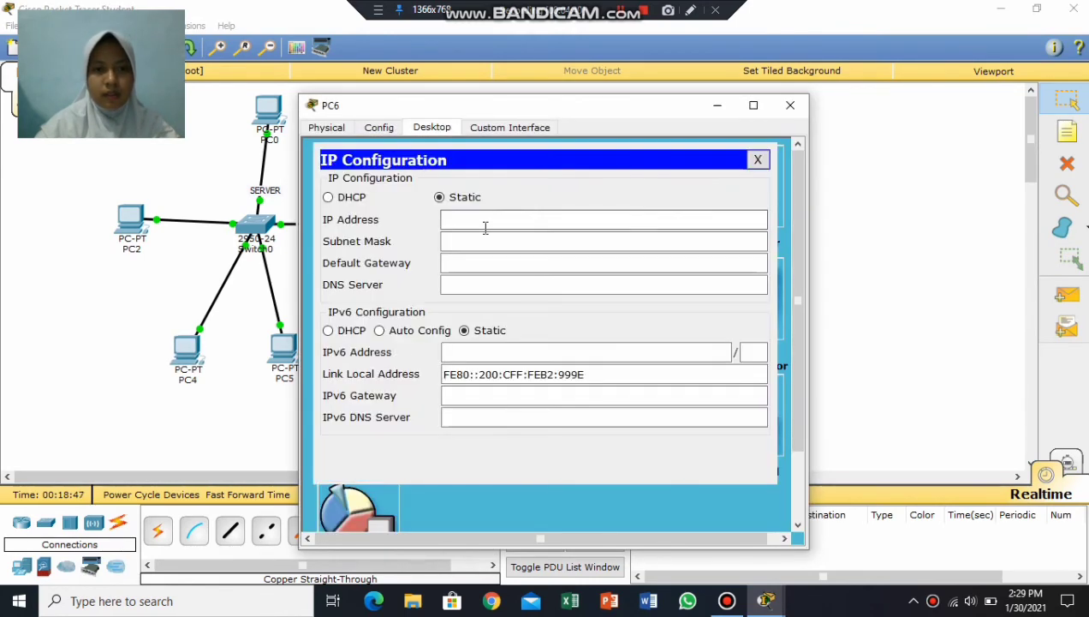
click(484, 221)
text(10)
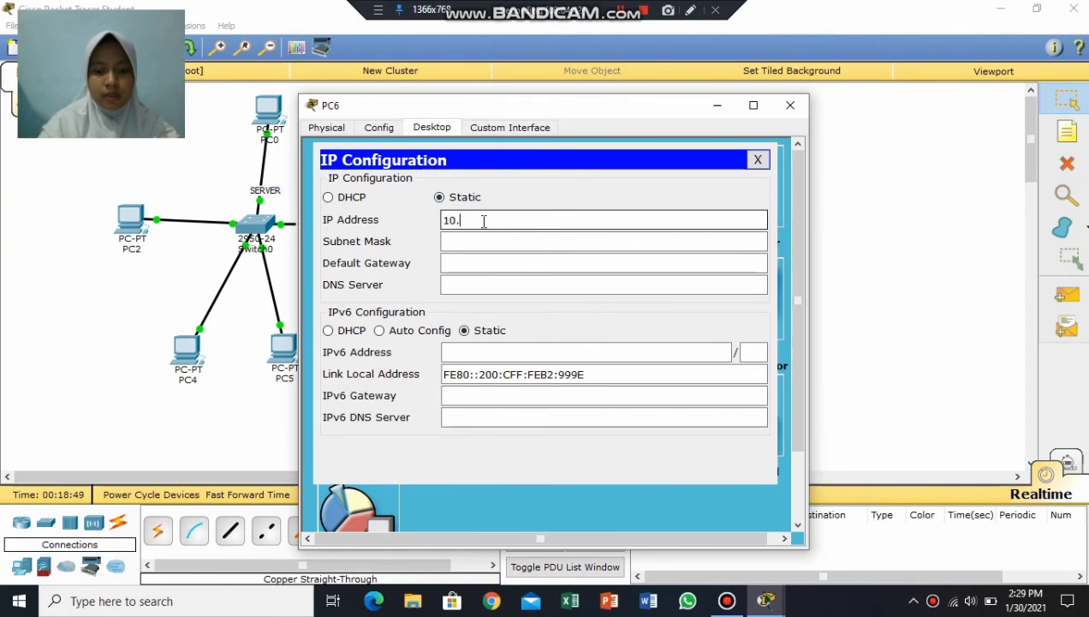
text(.10.10.)
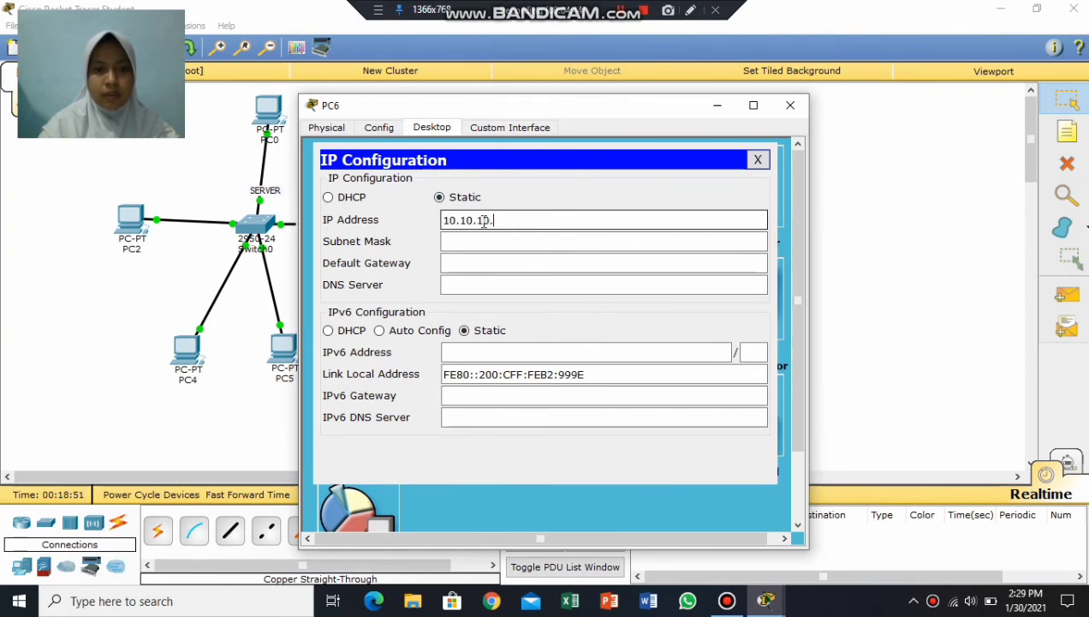
text(5)
click(789, 104)
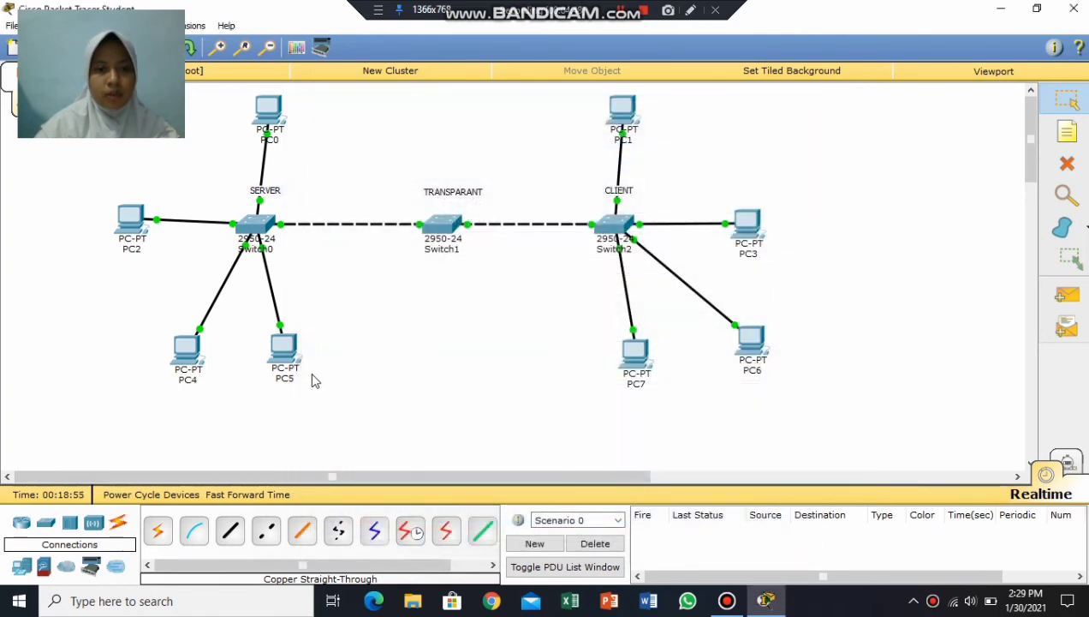
- Assign PC5 the static IP address 10.10.10.4 with the default subnet mask 255.0.0.0
click(285, 351)
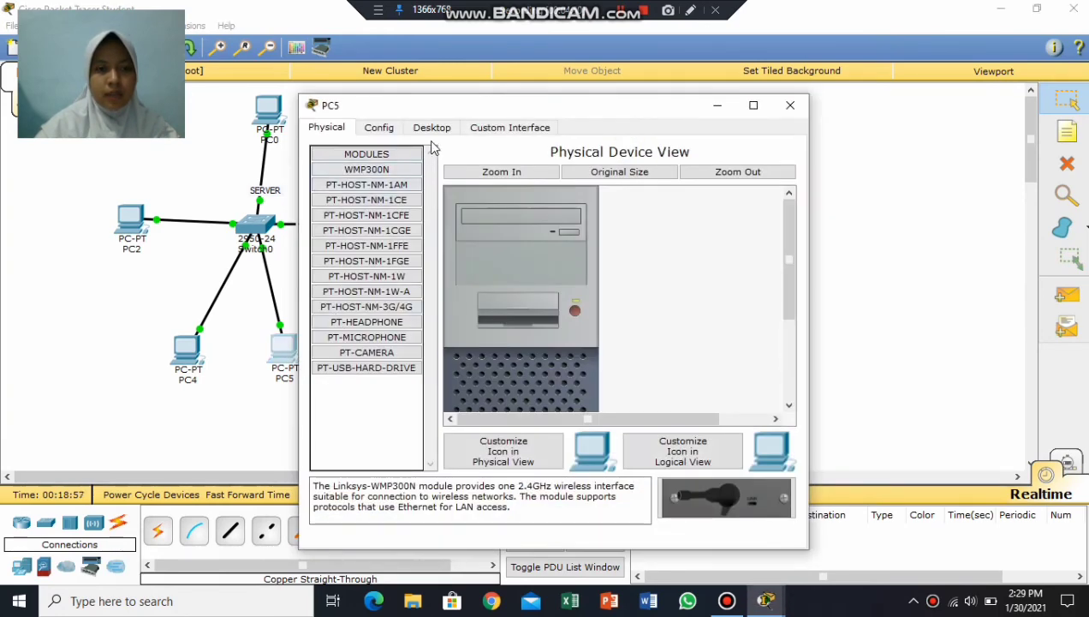
click(433, 129)
click(377, 203)
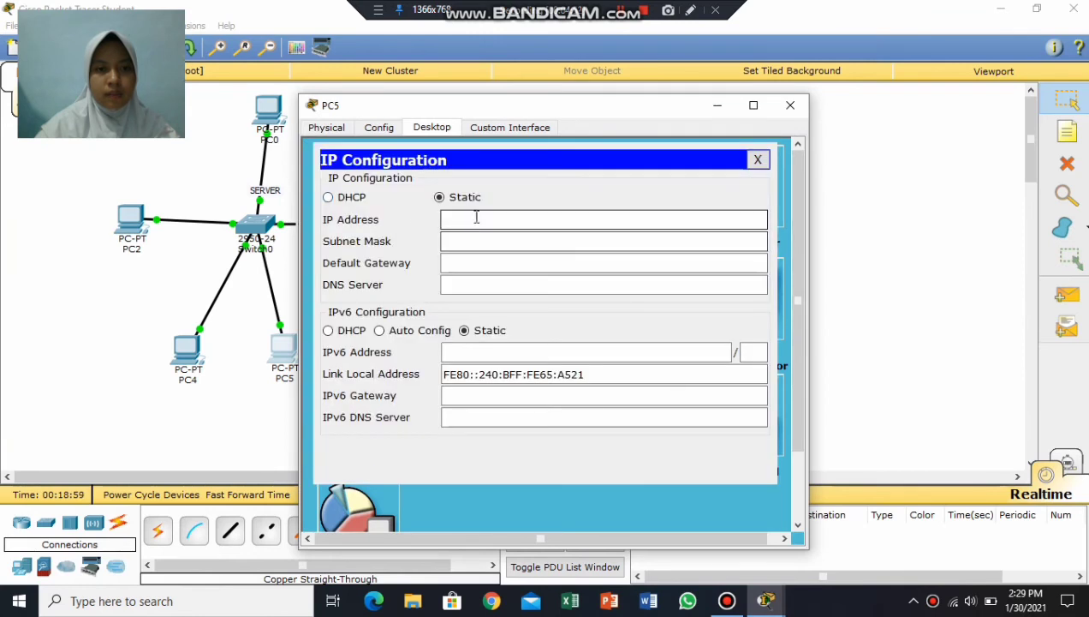
text(10.10.)
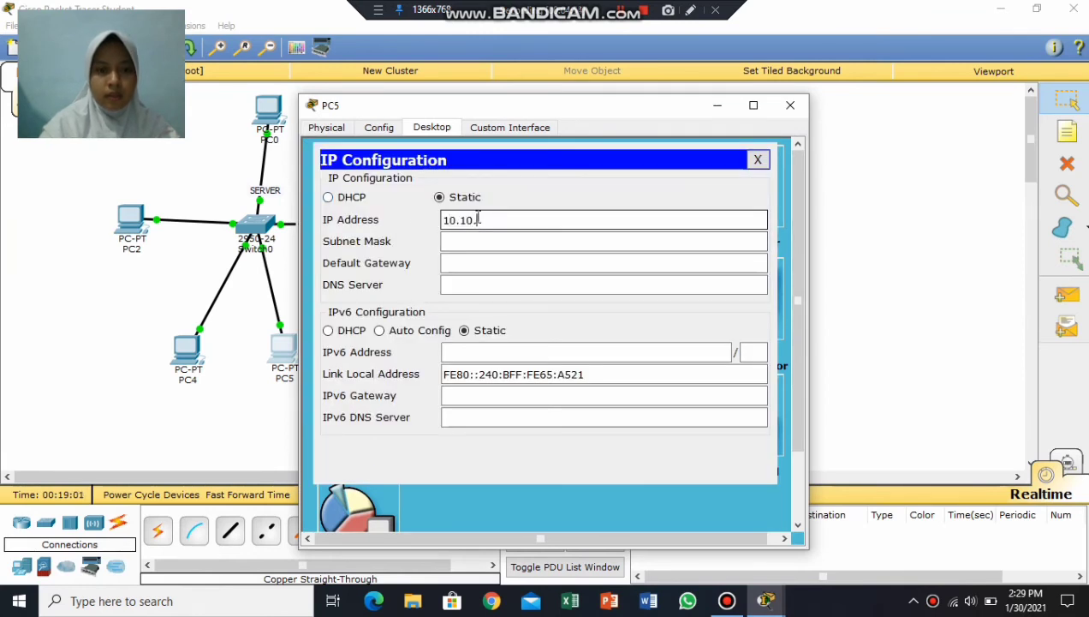
text(10.4)
click(476, 239)
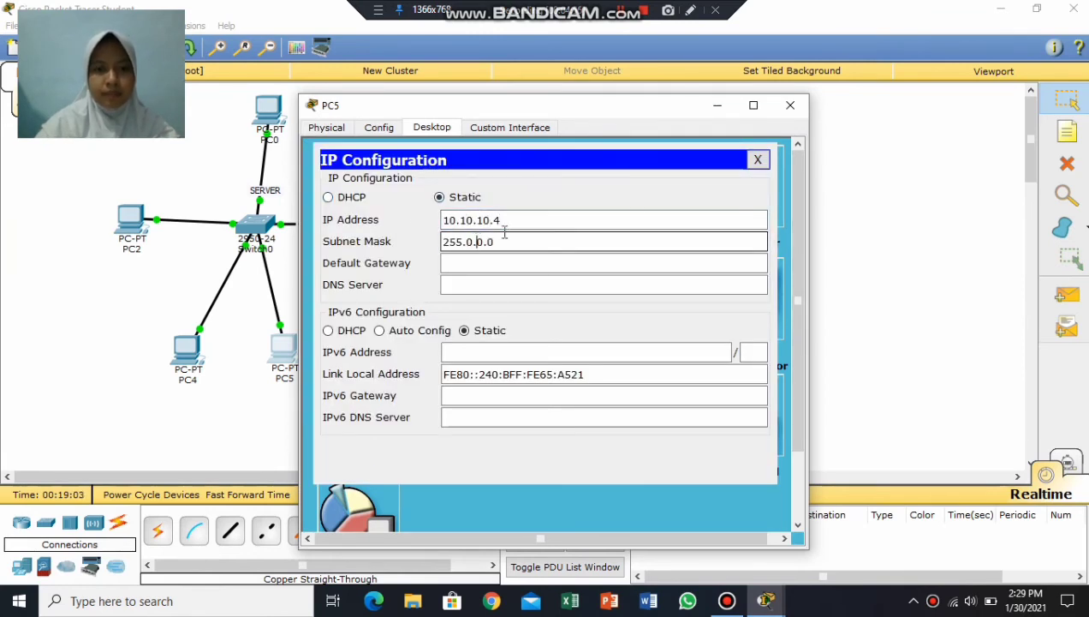
click(790, 104)
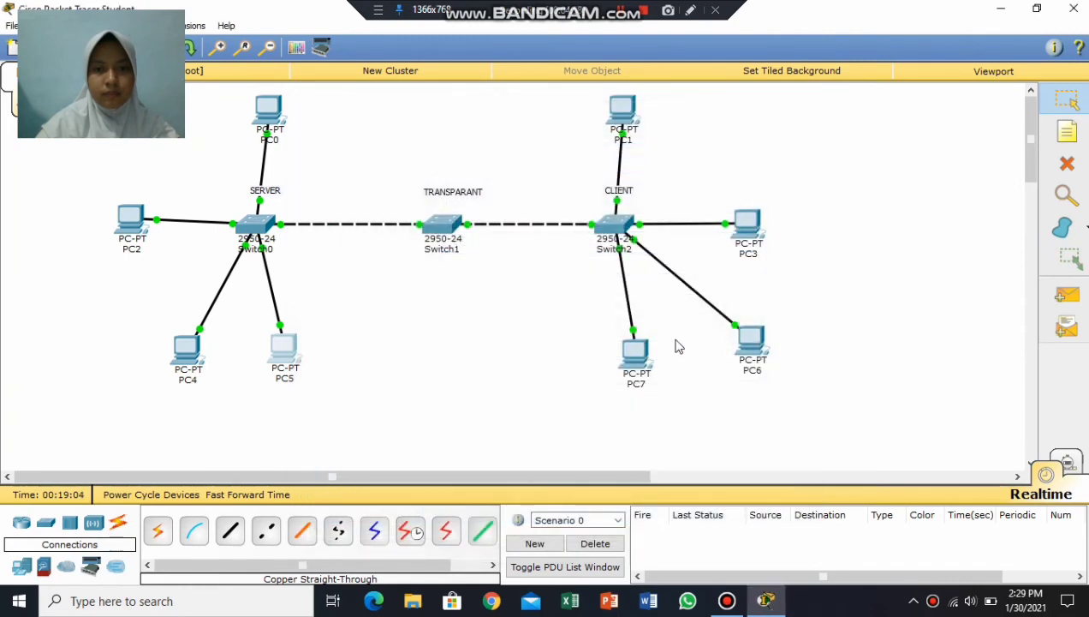
- Assign PC7 the static IP address 10.10.10.4 with the default subnet mask 255.0.0.0
click(638, 364)
click(433, 128)
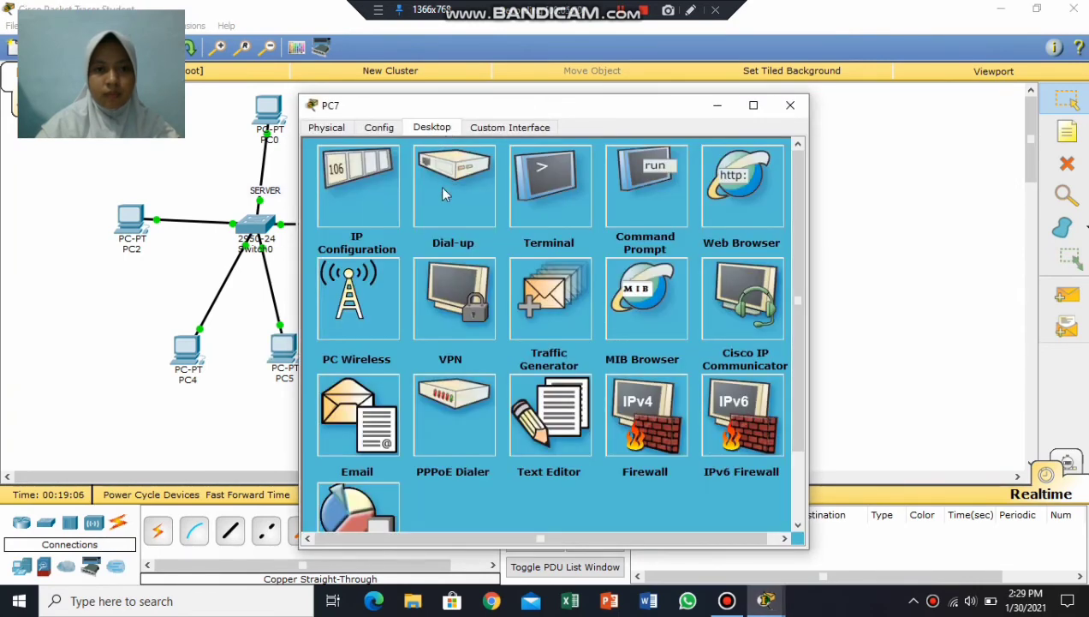
click(393, 201)
text(10.1)
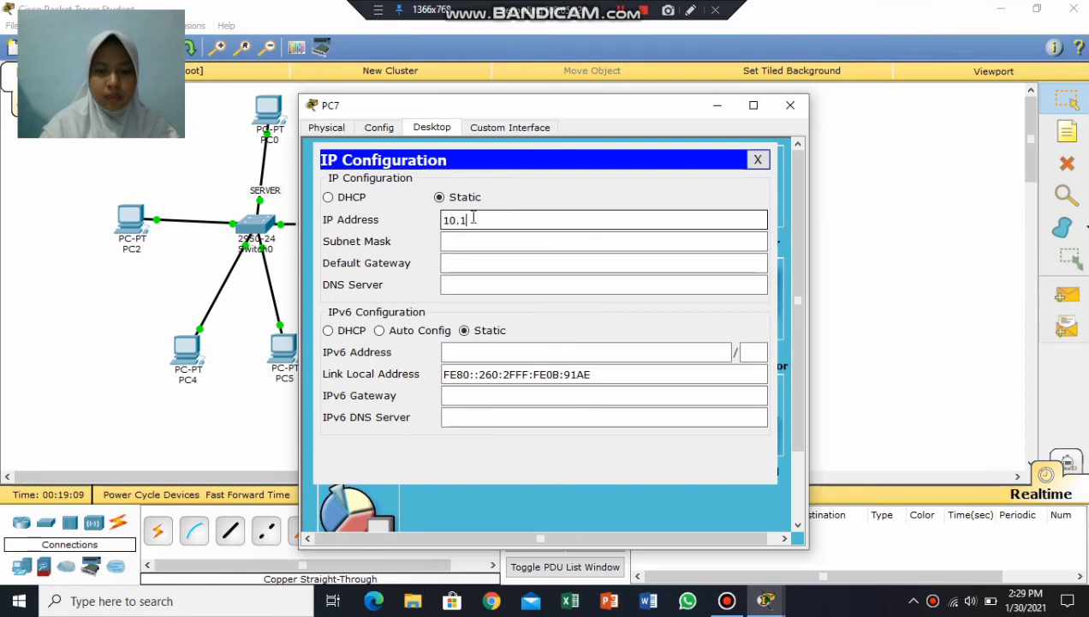
text(0.10.4)
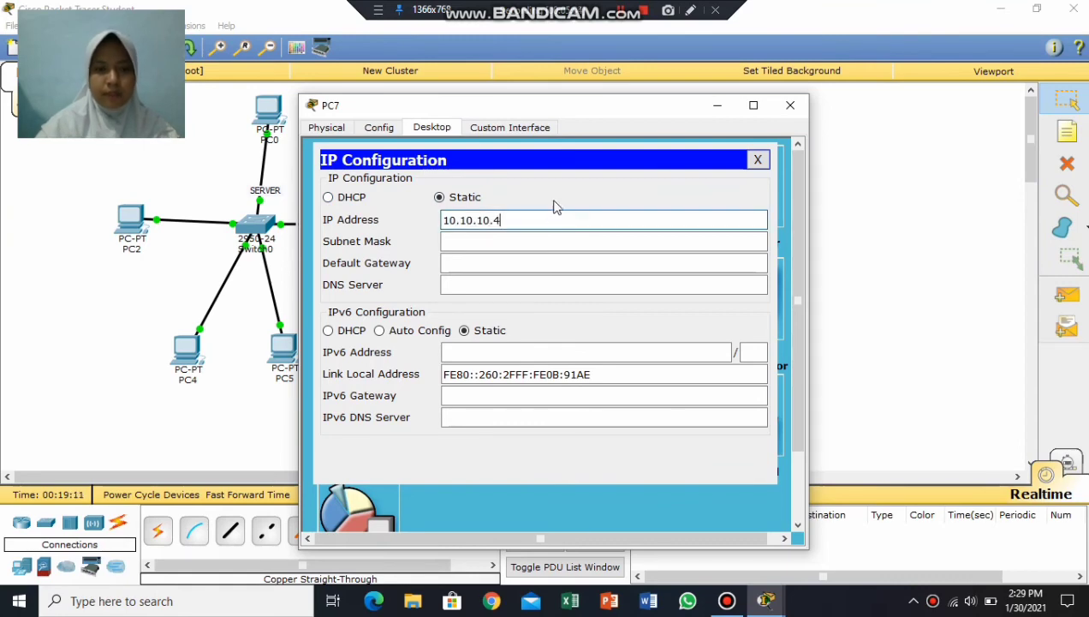
click(552, 240)
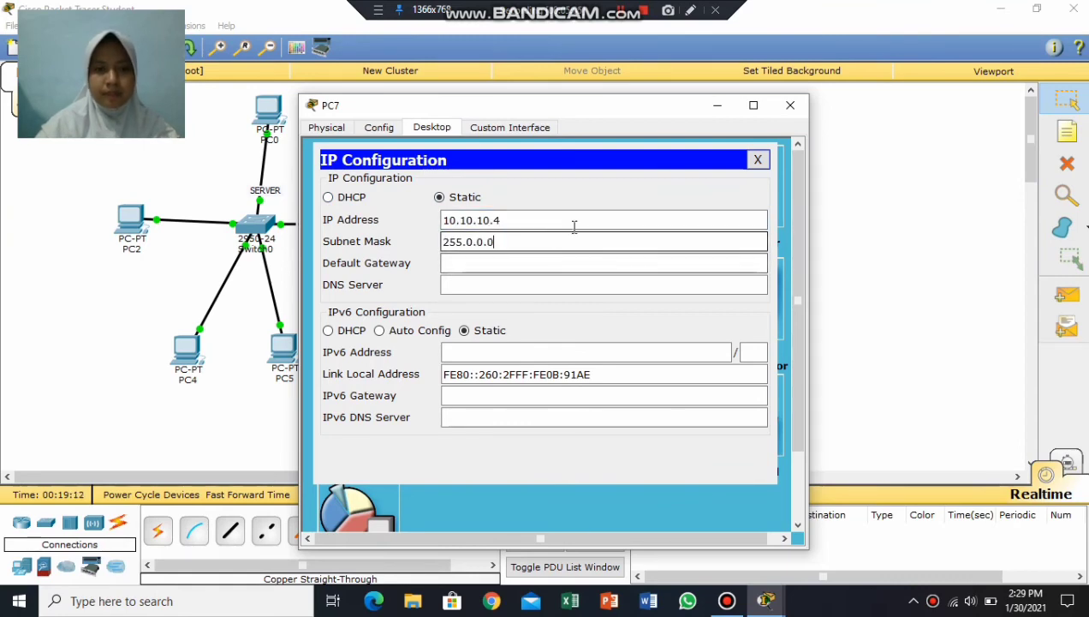
click(791, 105)
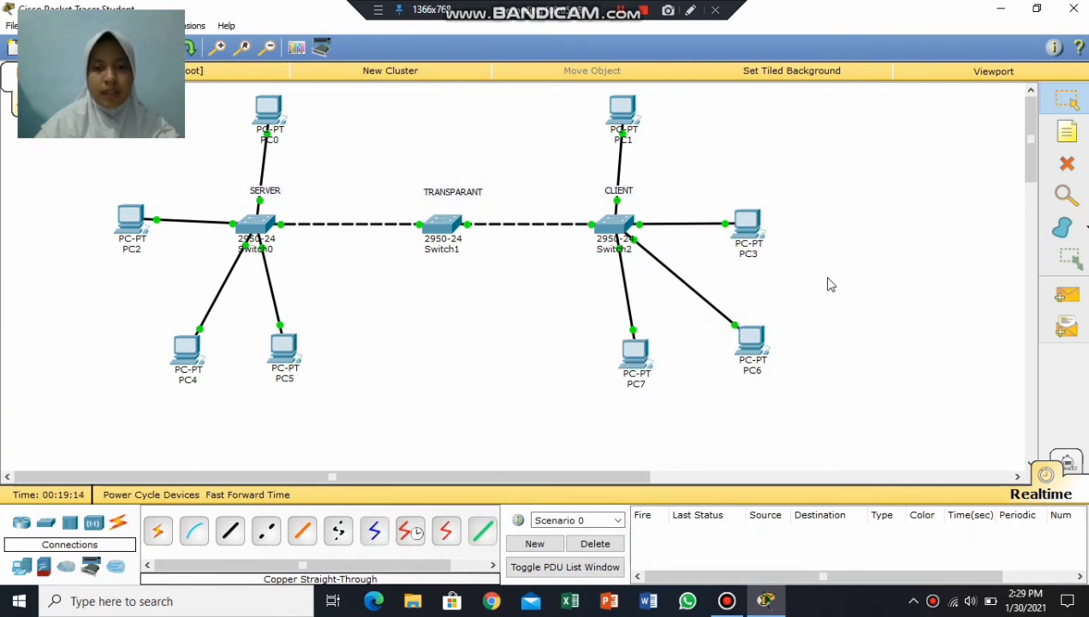
- Test connectivity with simple PDUs from PC4 to PC6 and from PC5 to PC7, and clear the scenario's PDU list
click(1067, 298)
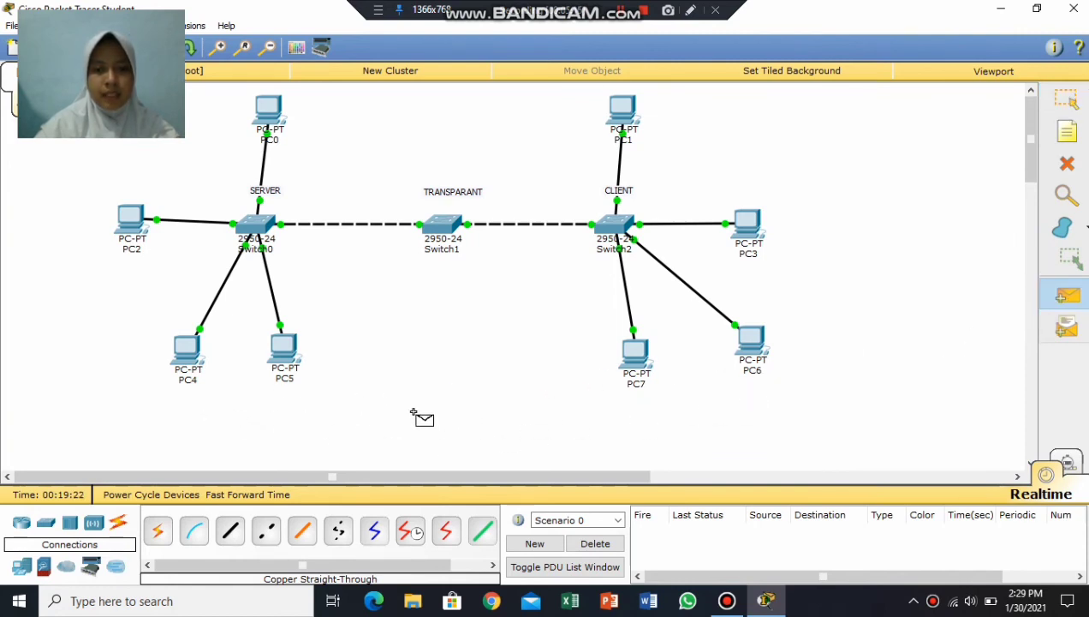
click(185, 347)
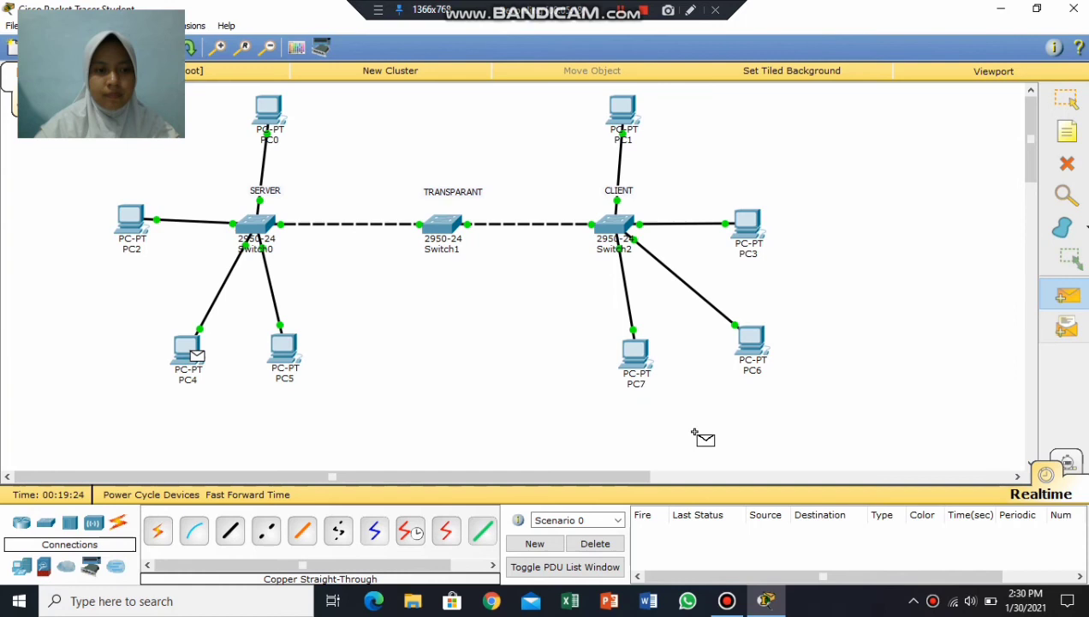
click(757, 348)
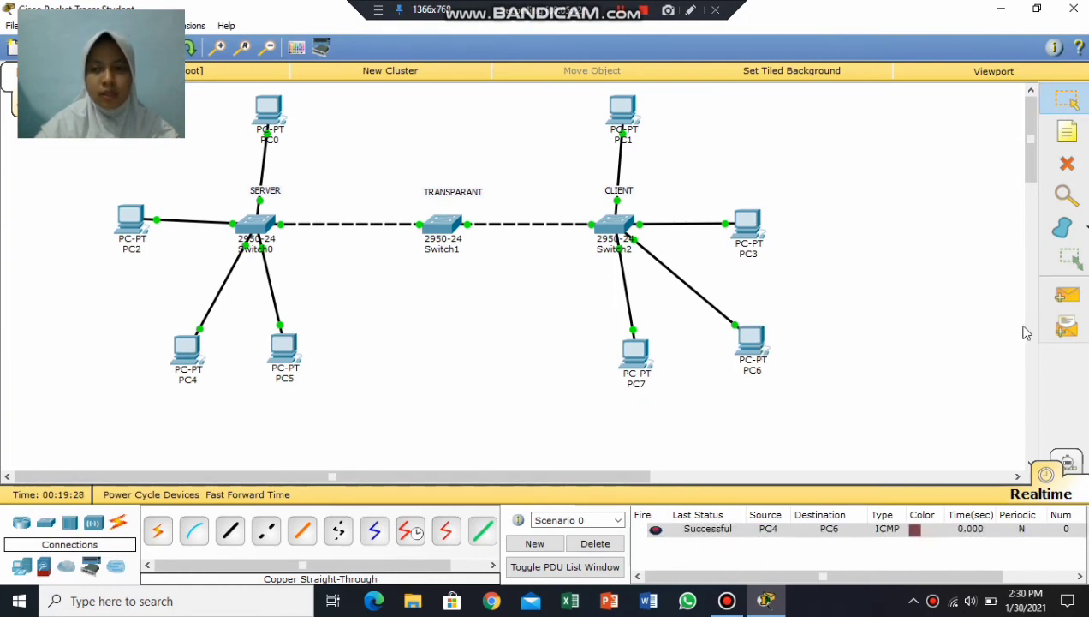
click(1067, 295)
click(286, 347)
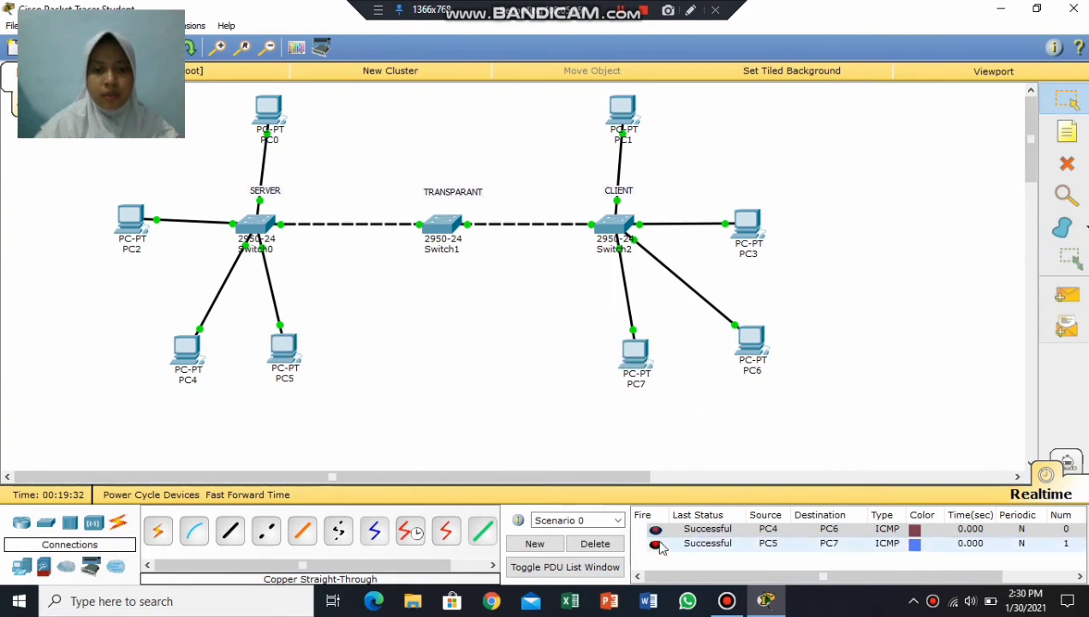
click(615, 547)
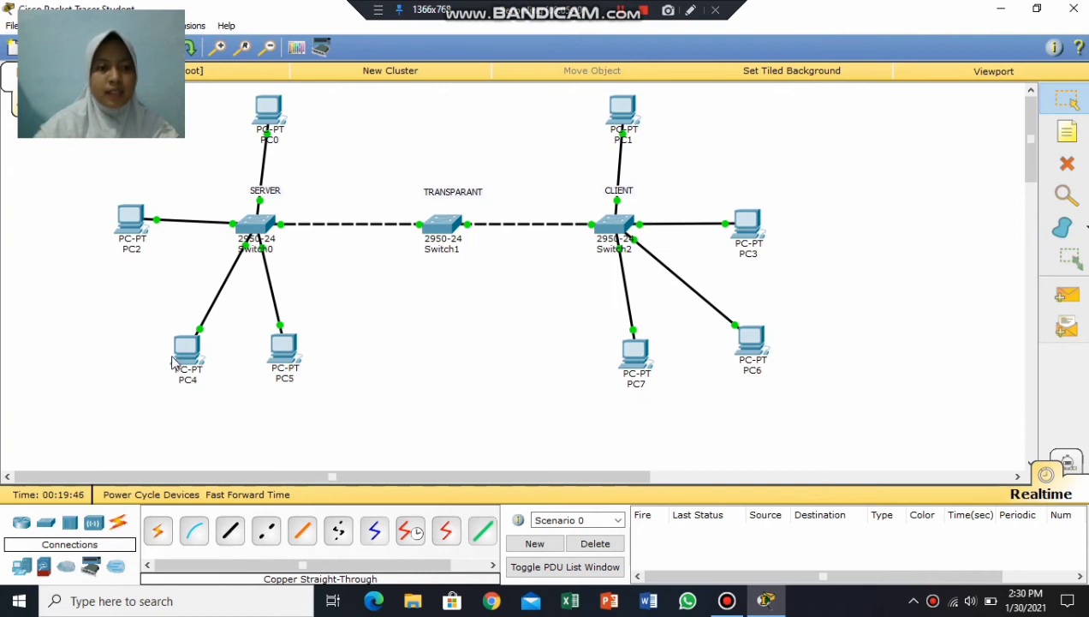
- Shift PC4 and PC5 to the left below the server switch and place a generic PC to the right of PC5
drag(182, 361, 121, 351)
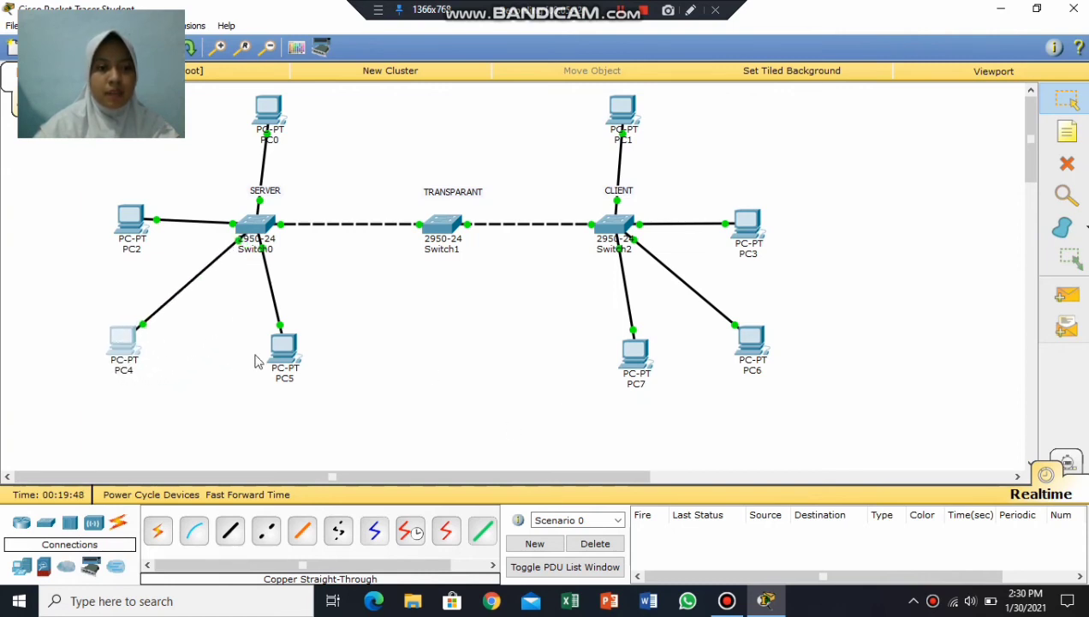
drag(280, 364, 203, 359)
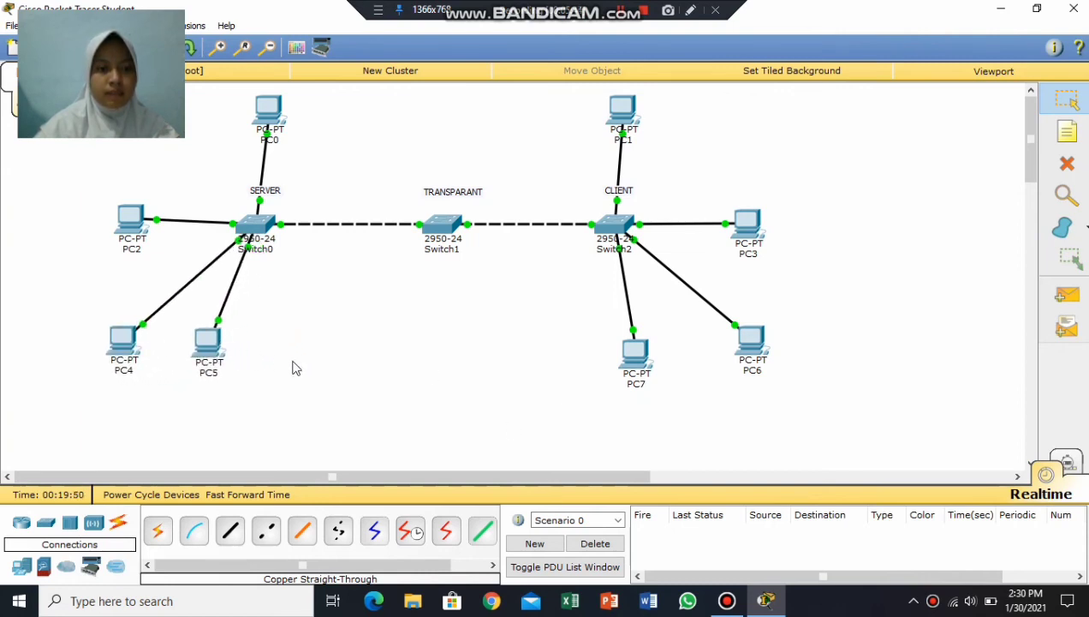
click(45, 524)
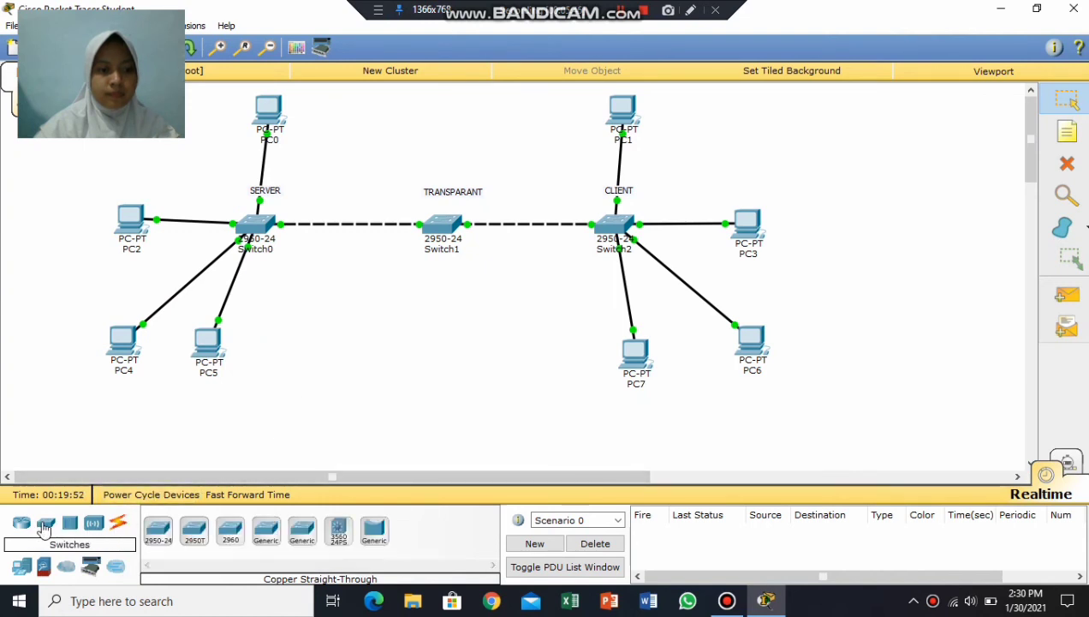
click(21, 566)
drag(158, 531, 291, 353)
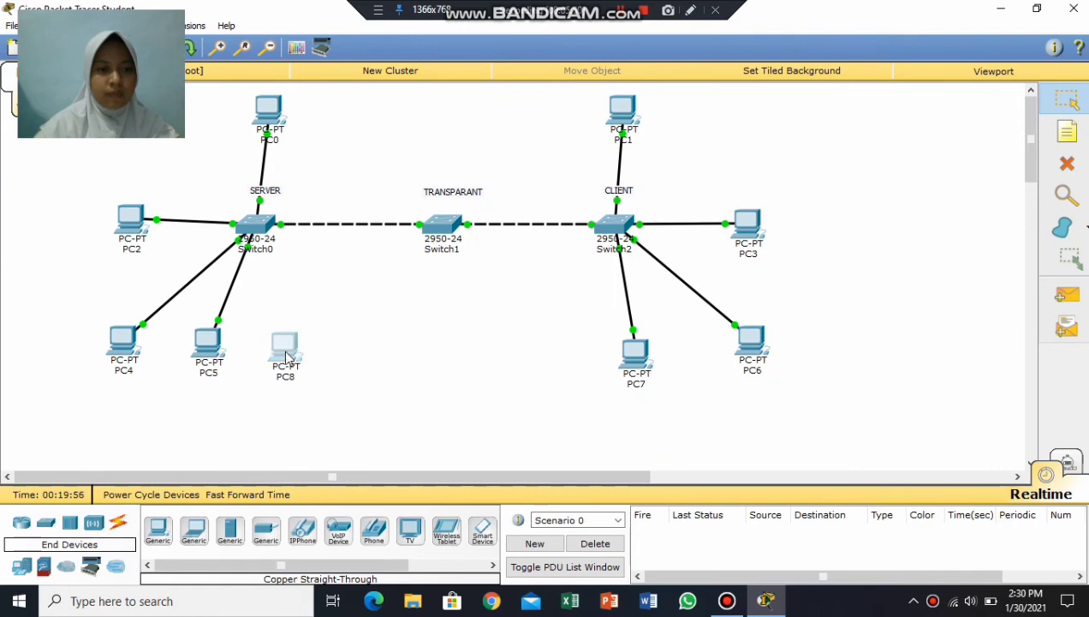
- Assign PC8 the static IP address 10.10.10.5 in its IP configuration
click(291, 351)
click(431, 128)
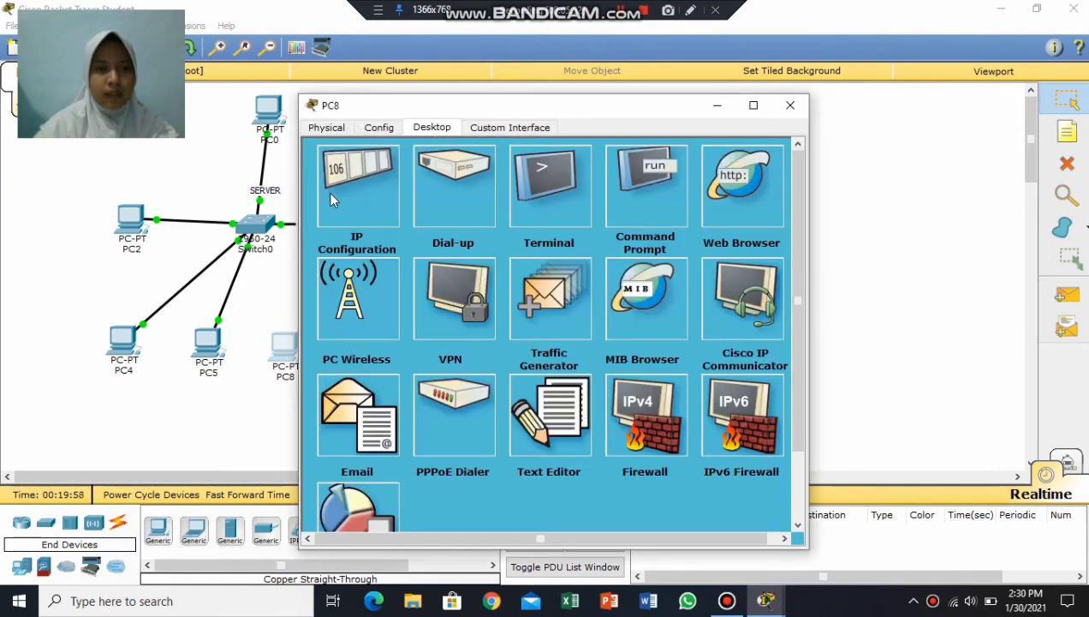
click(358, 173)
click(467, 222)
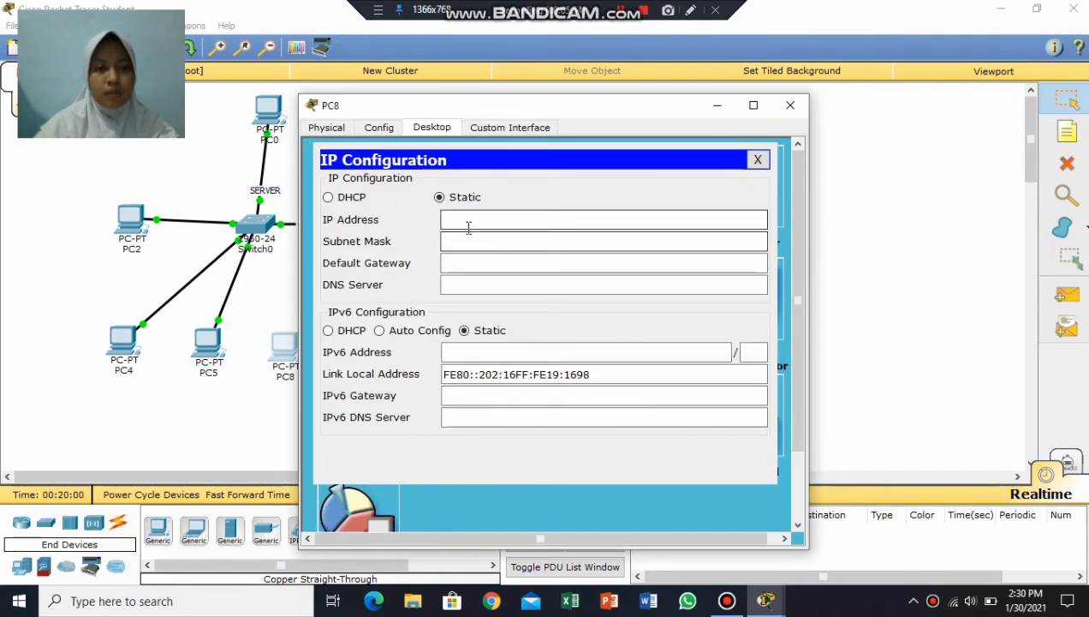
text(10.10)
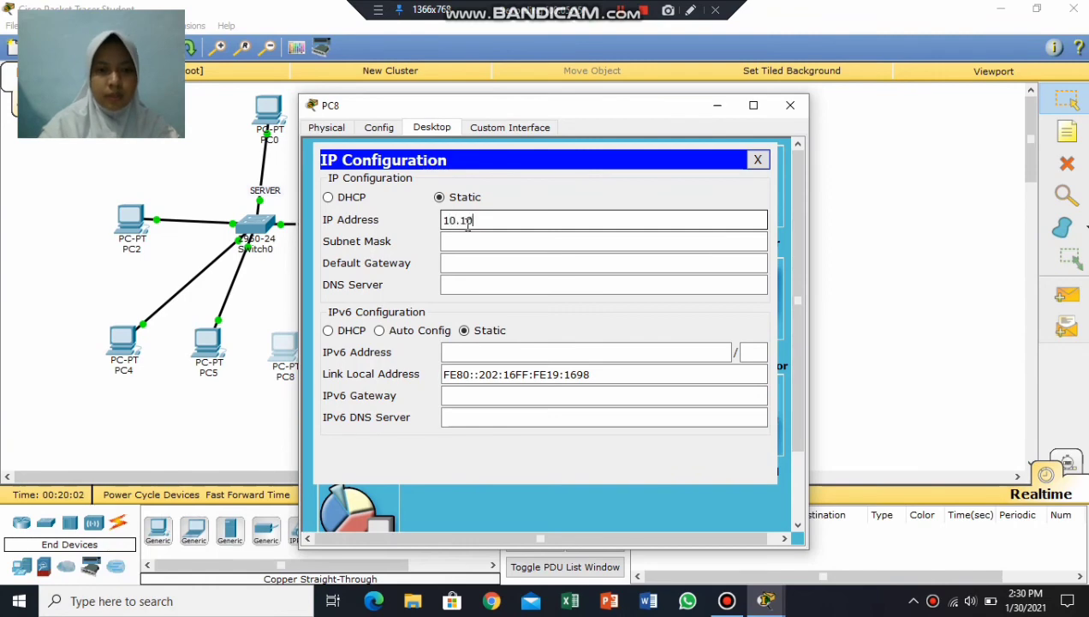
text(.10.5)
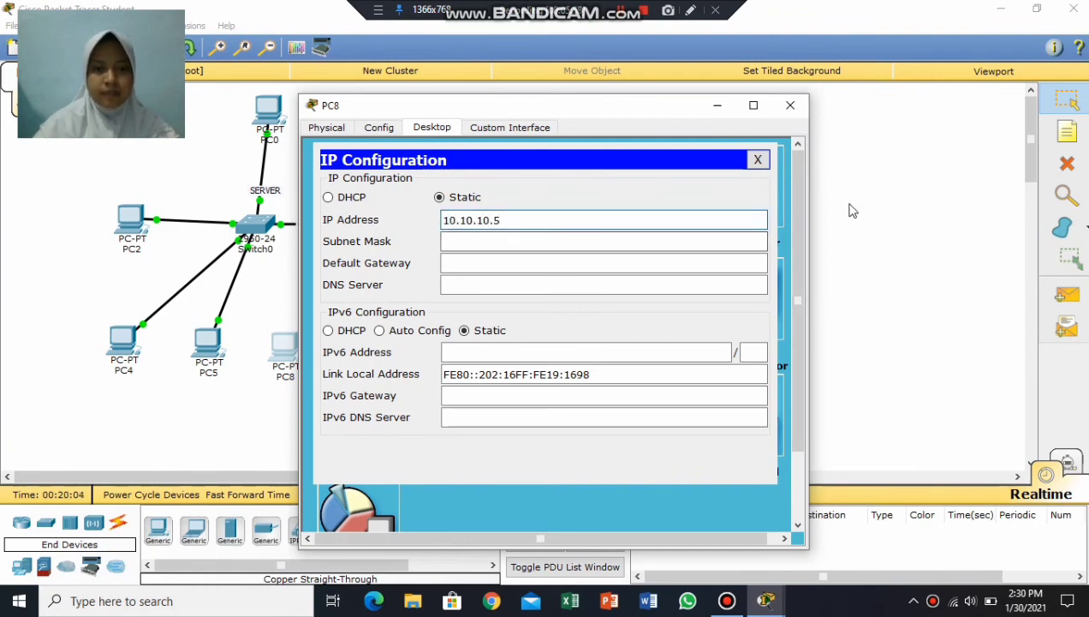
click(790, 105)
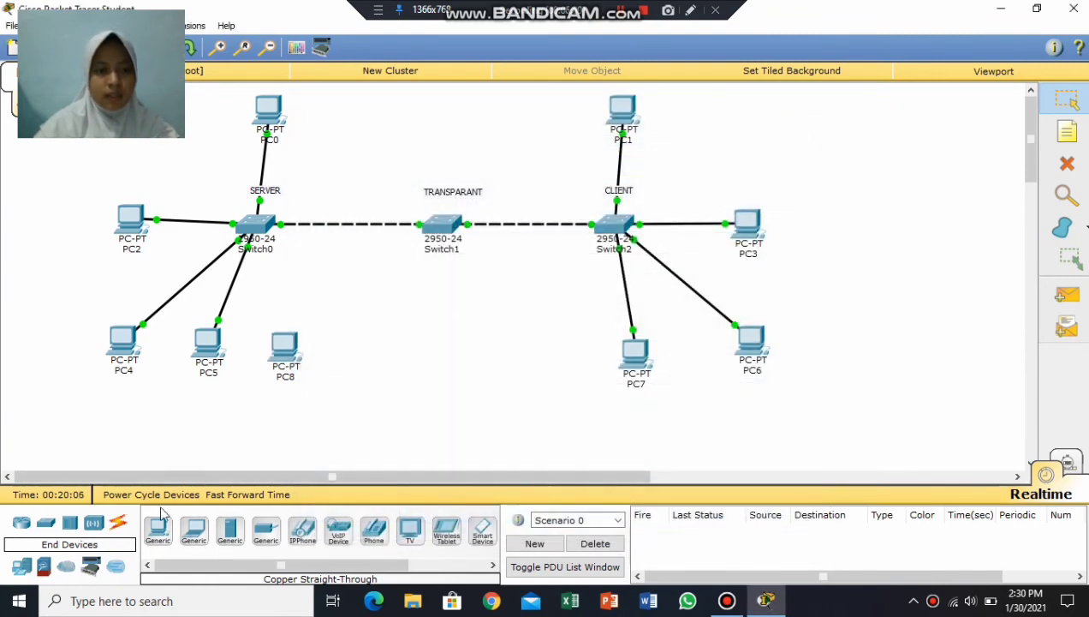
- Connect PC8's FastEthernet0 port to the server switch's FastEthernet0/8 port with a copper straight-through cable
click(117, 527)
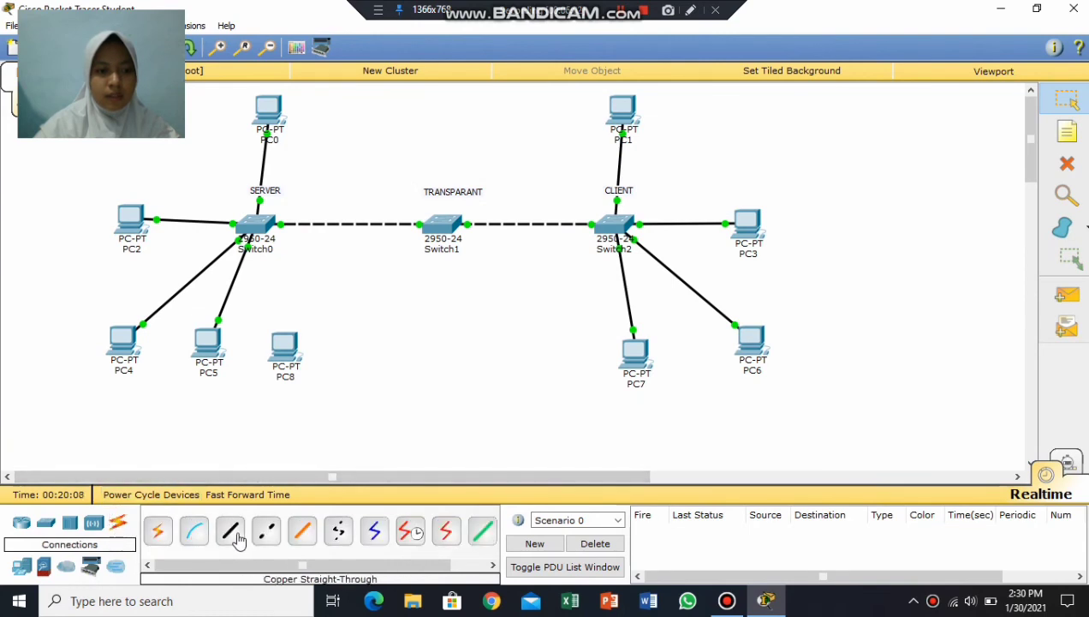
click(231, 531)
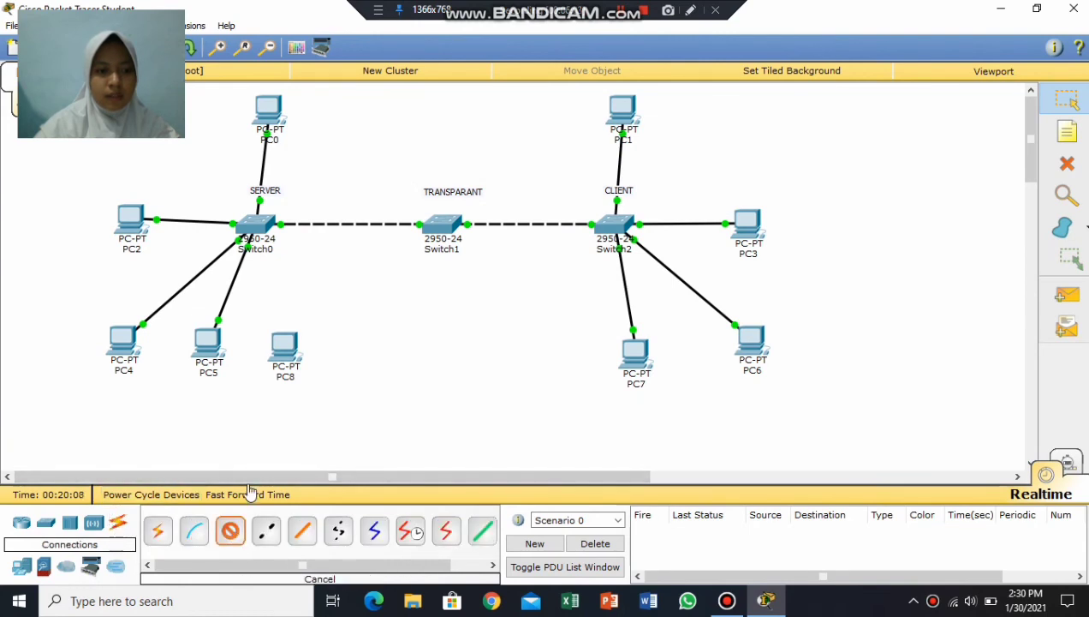
click(285, 350)
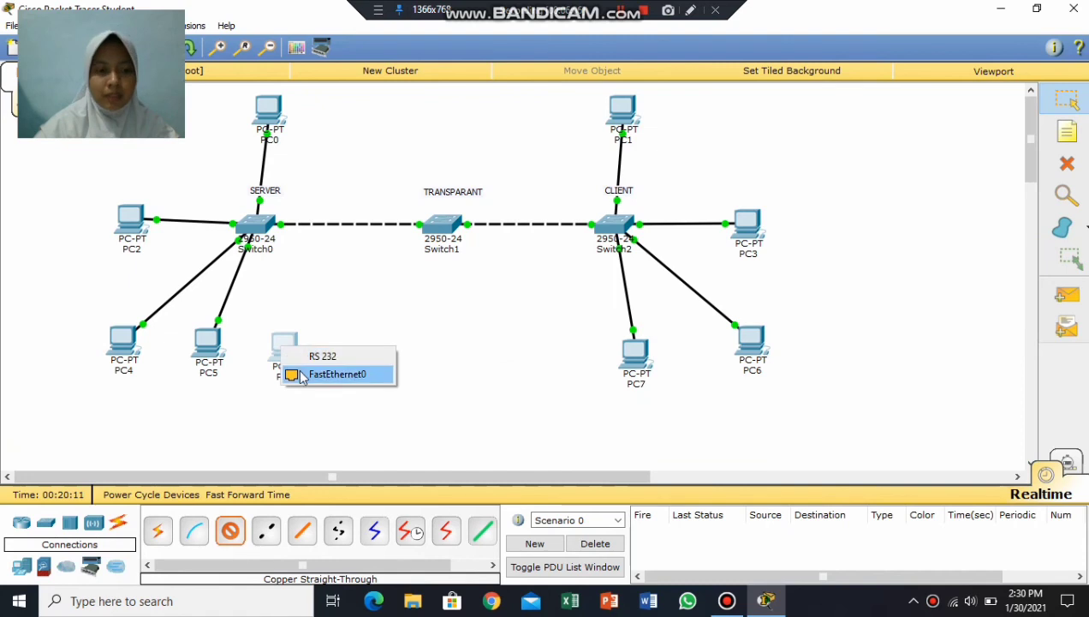
click(300, 375)
click(261, 230)
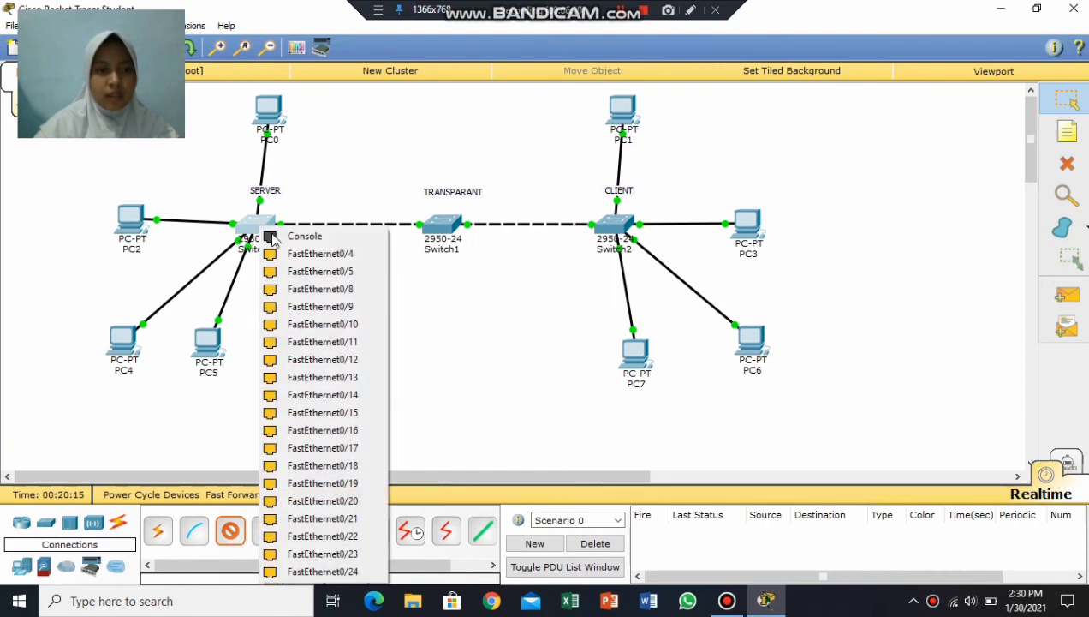
click(320, 291)
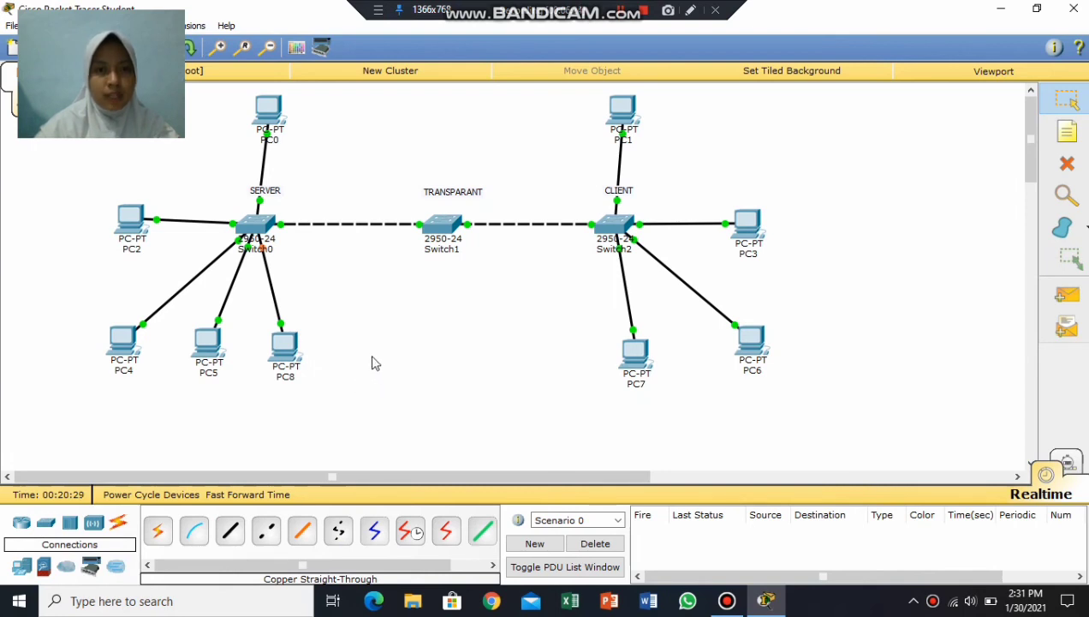
click(622, 10)
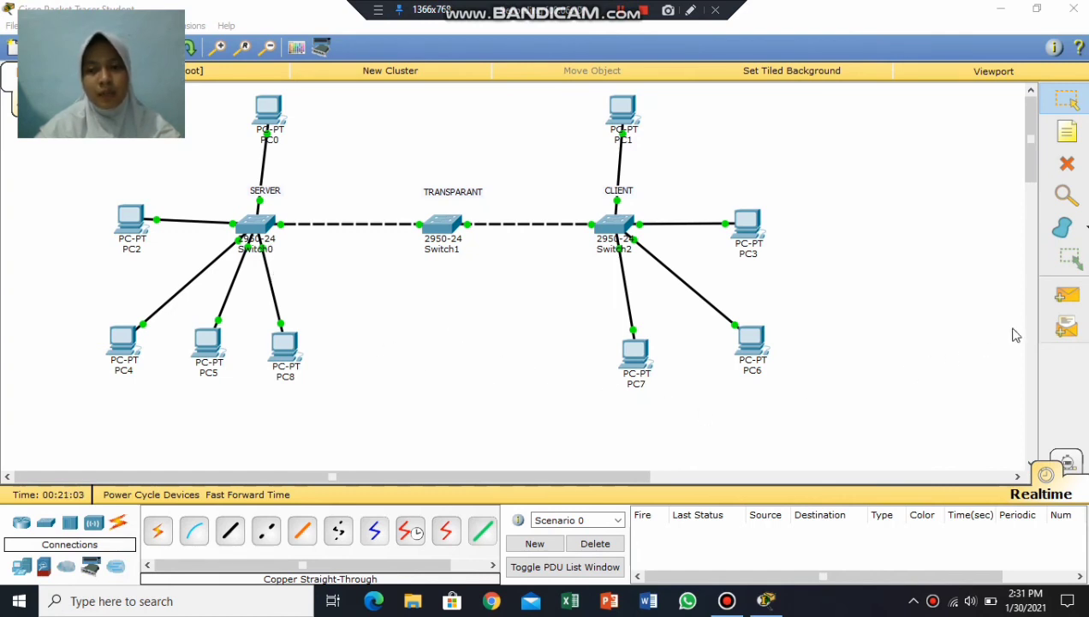
- Test connectivity with simple PDUs from PC8 to PC7 and from PC8 to PC6, and clear the scenario's PDU list
click(1067, 295)
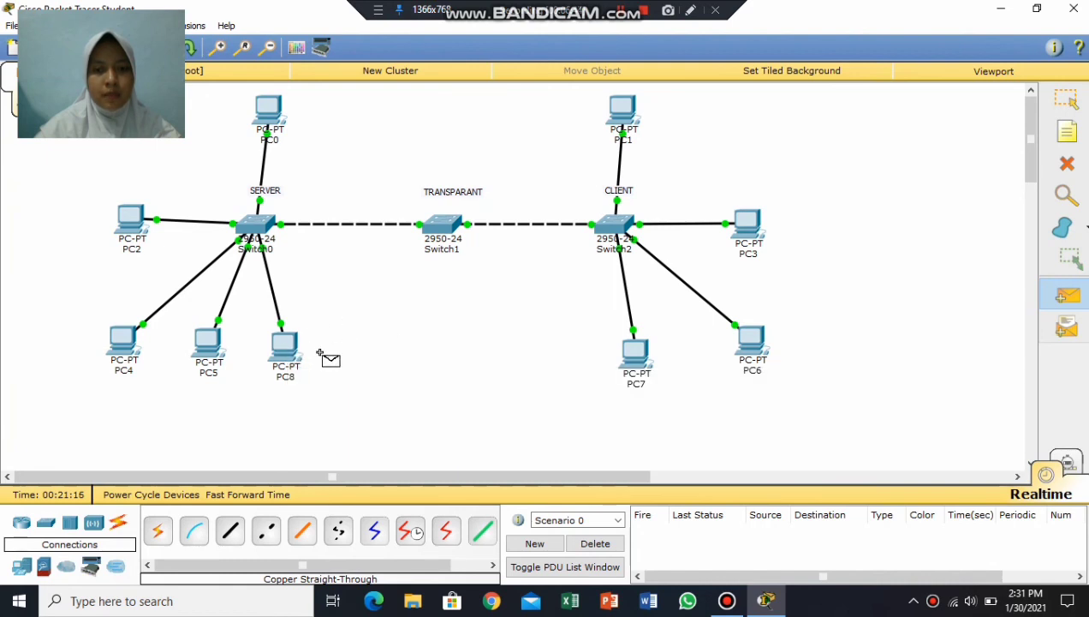
click(285, 347)
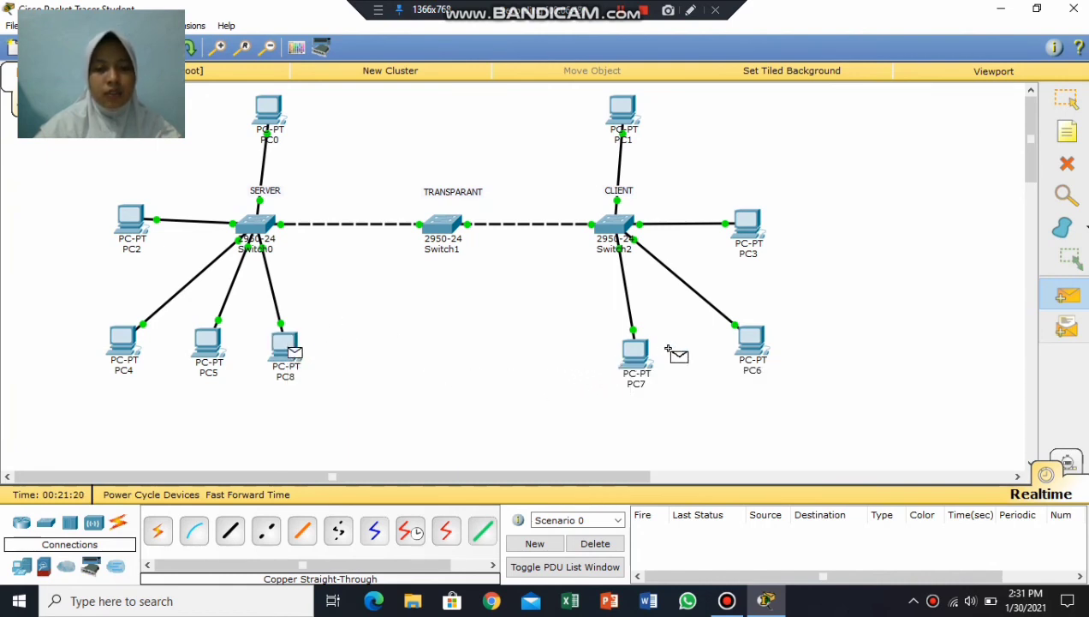
click(641, 357)
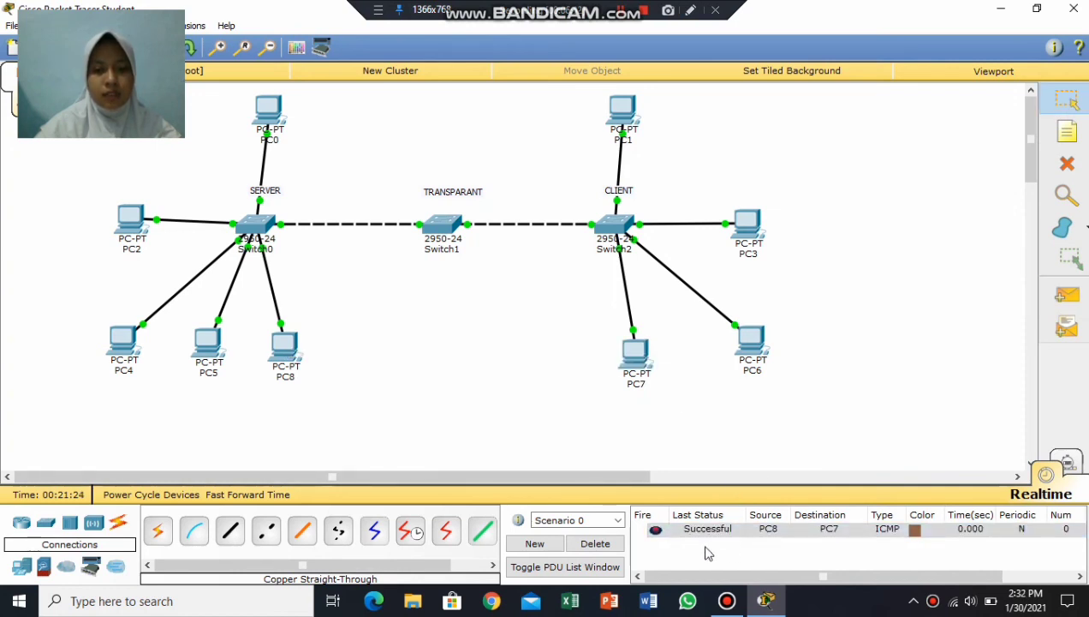
click(1065, 296)
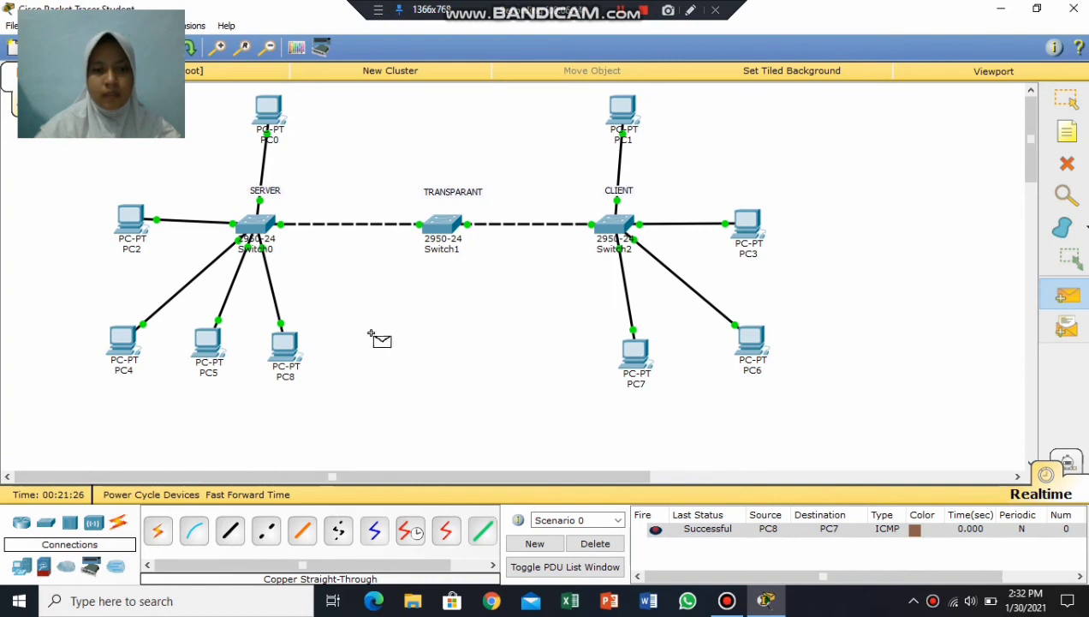
click(285, 348)
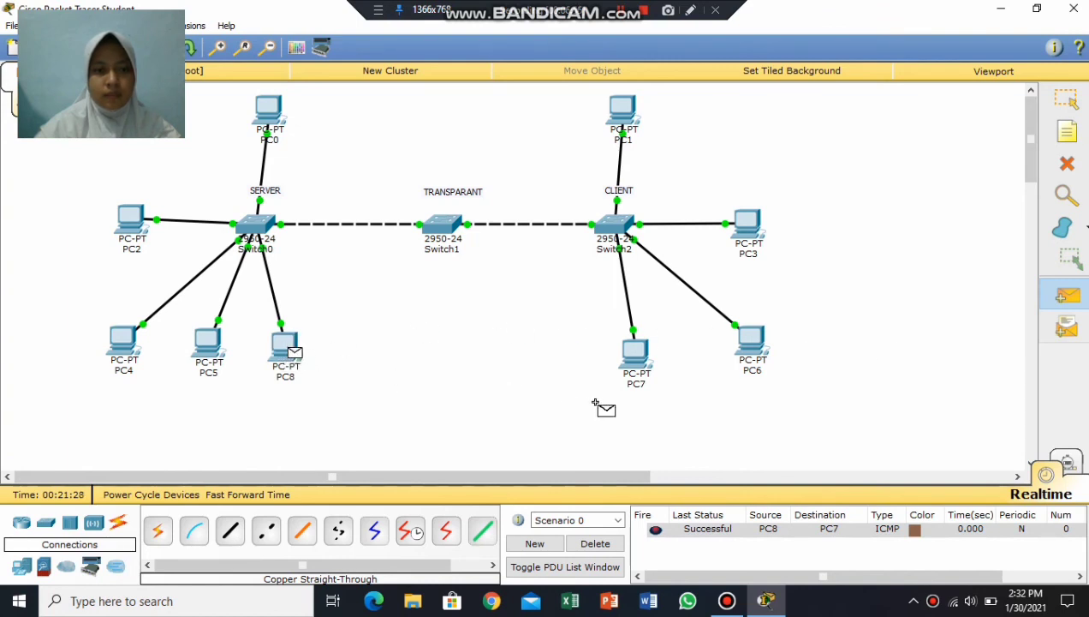
click(751, 343)
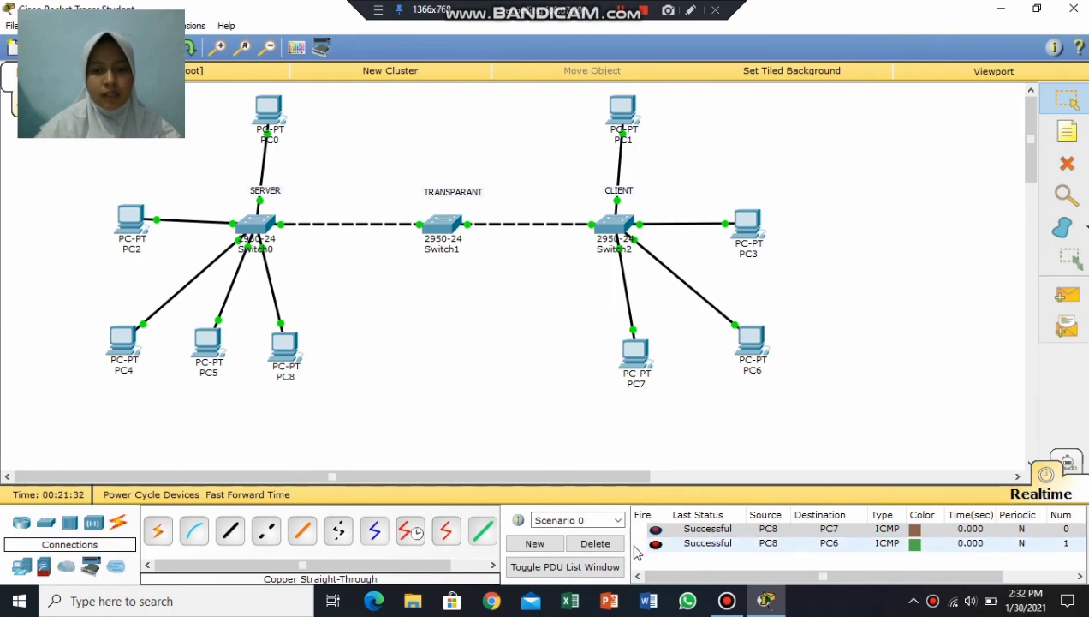
click(607, 546)
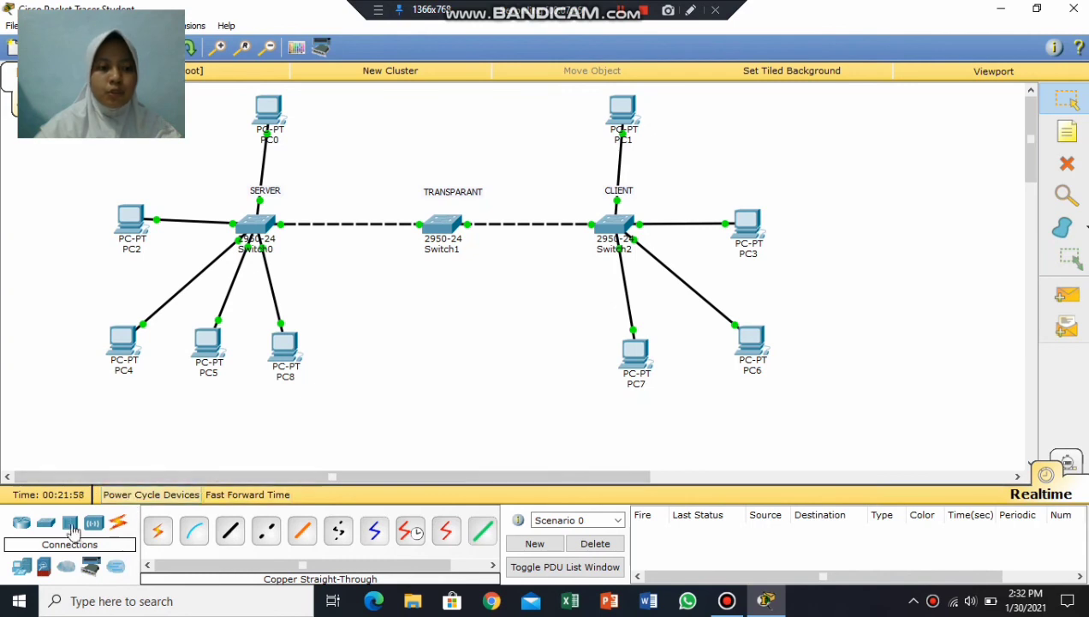
- Place a generic PC above PC2, between PC2 and PC0 near the server switch
click(21, 573)
click(157, 531)
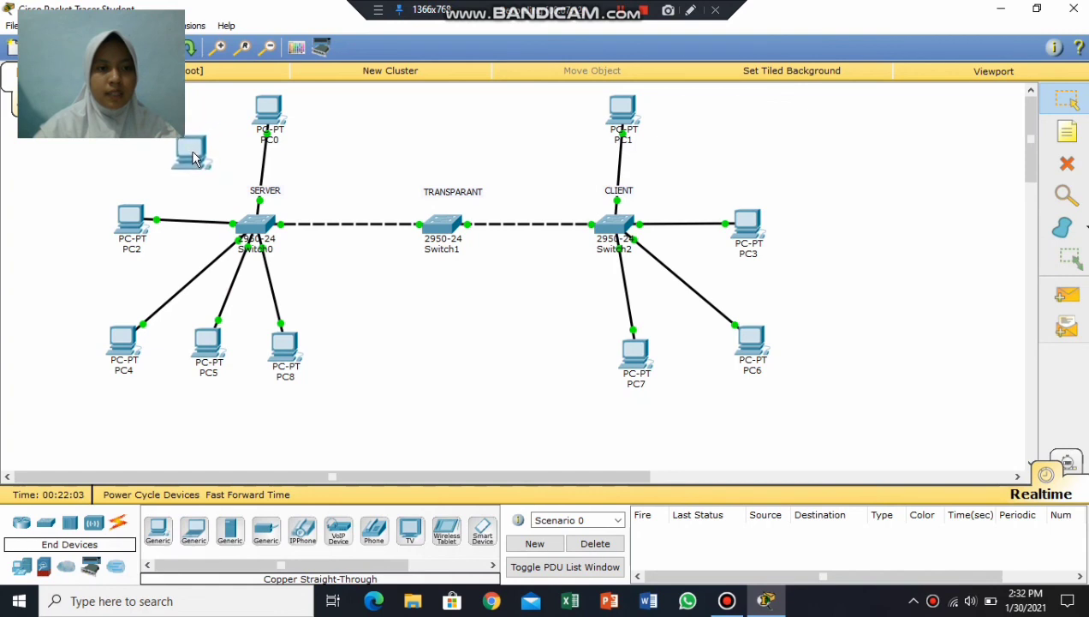
click(191, 159)
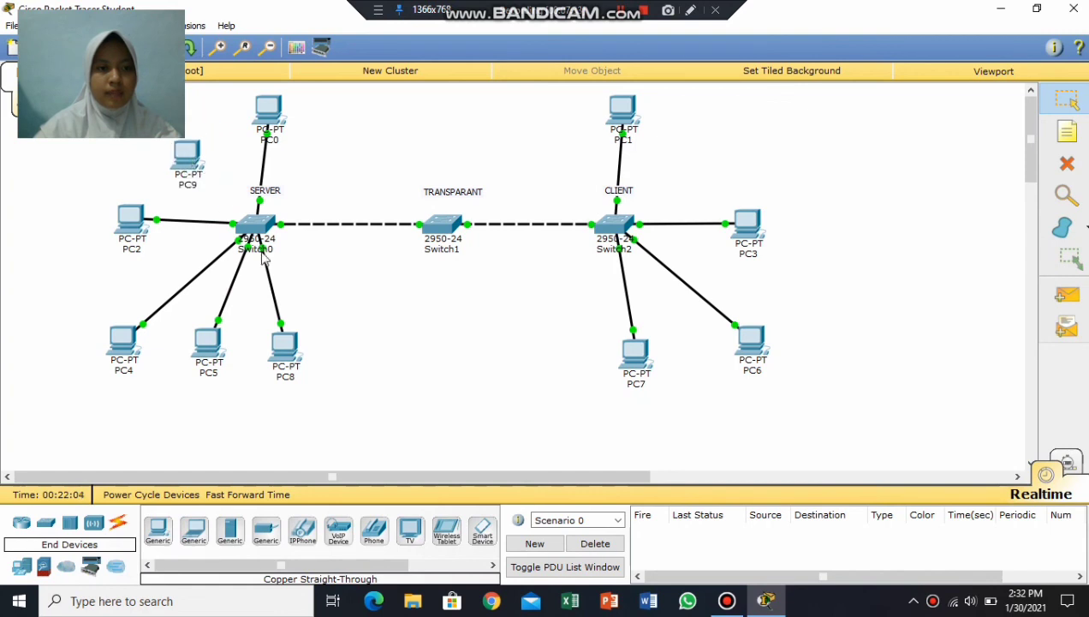
- Connect PC9's FastEthernet0 port to the server switch's FastEthernet0/4 port with a copper straight-through cable
click(119, 523)
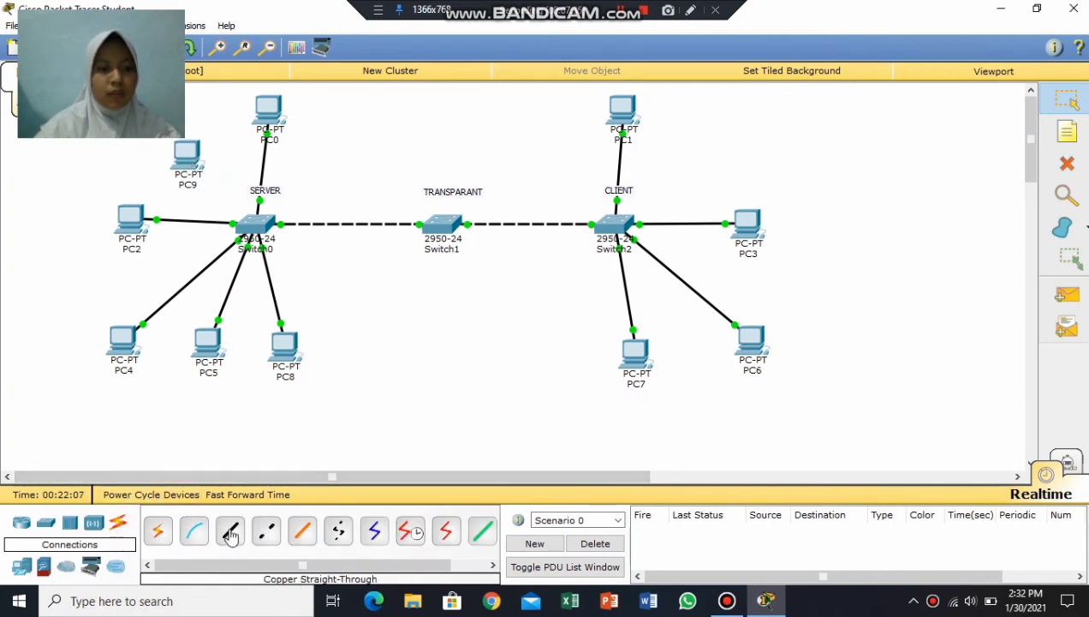
click(230, 532)
click(192, 161)
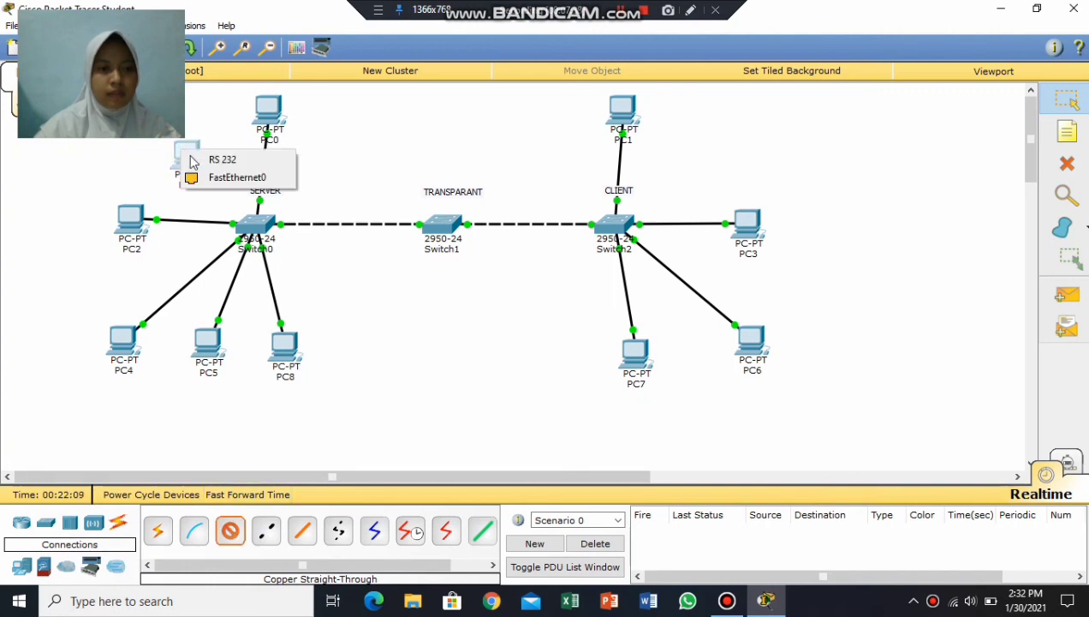
click(209, 178)
click(255, 228)
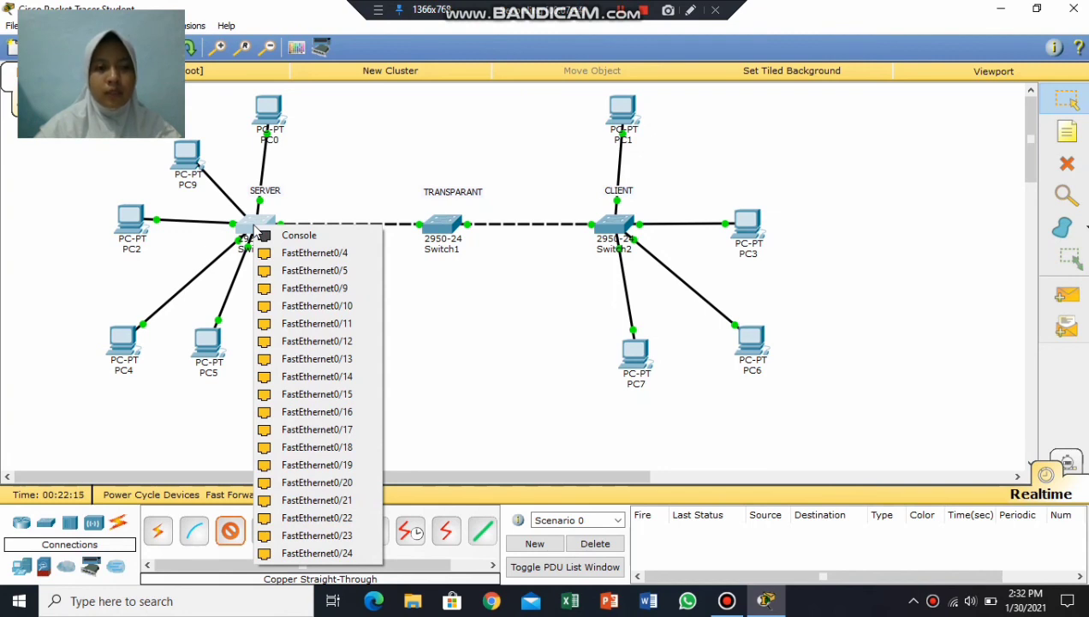
click(302, 254)
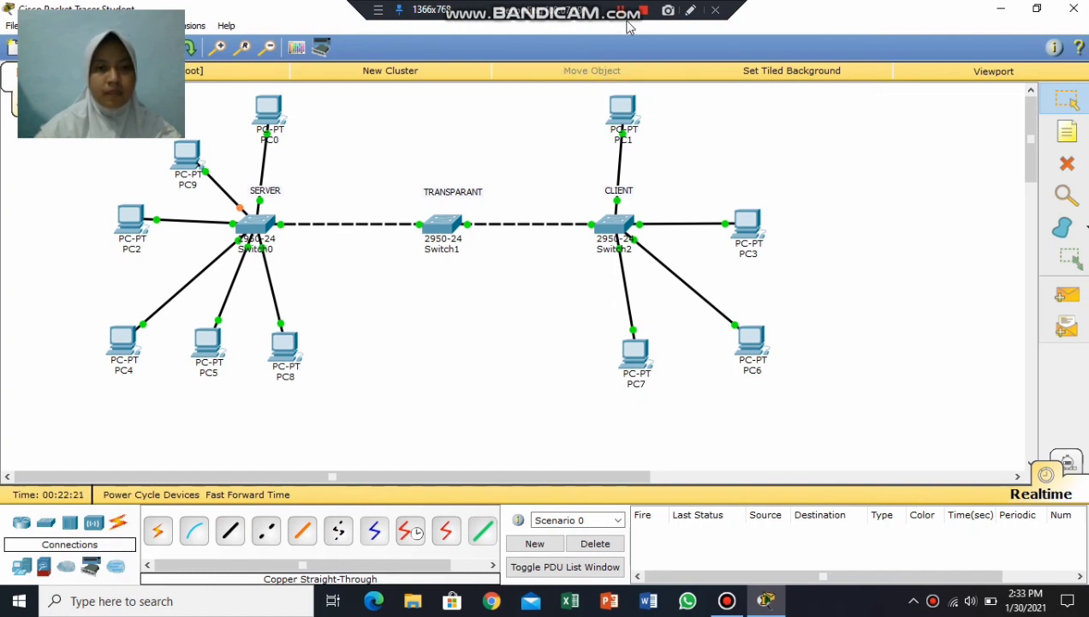
click(620, 10)
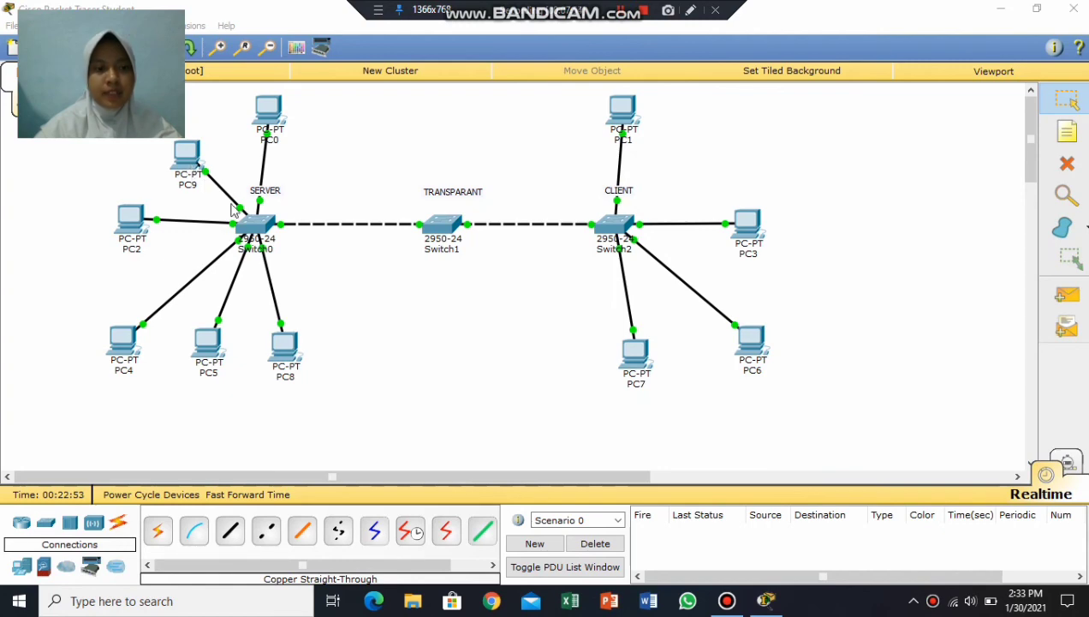
- Assign PC9 the static IP address 10.10.10.6 in its IP configuration
click(184, 158)
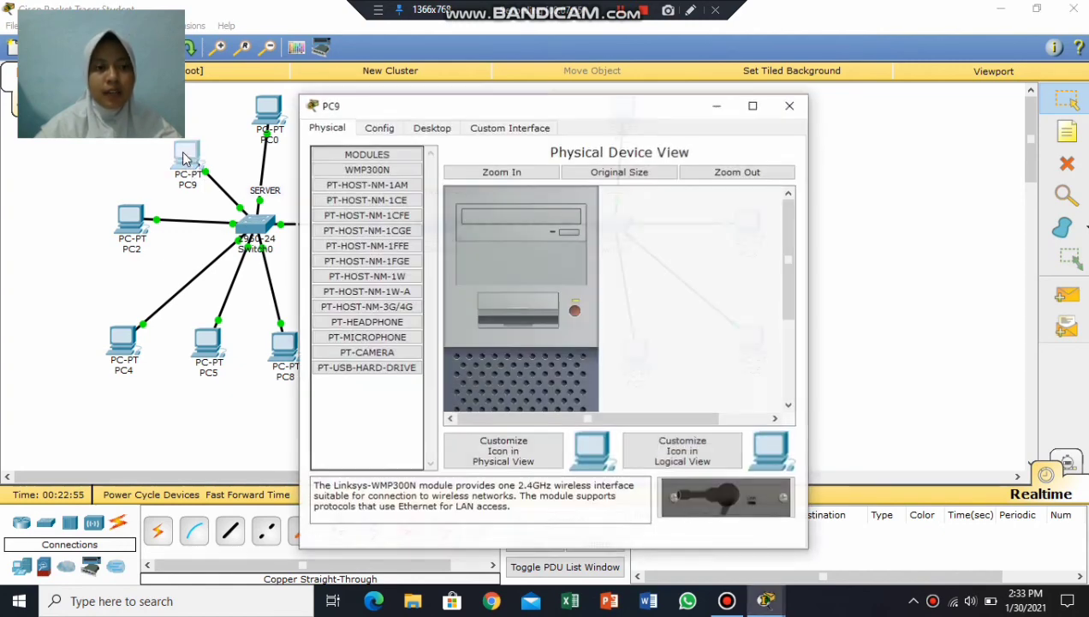
click(432, 127)
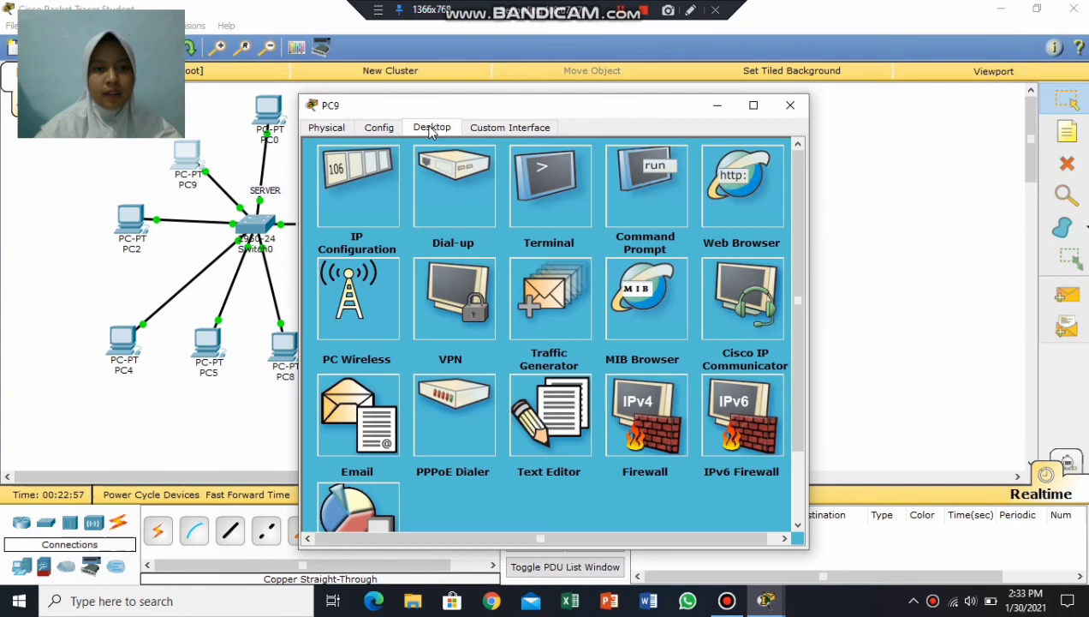
click(367, 184)
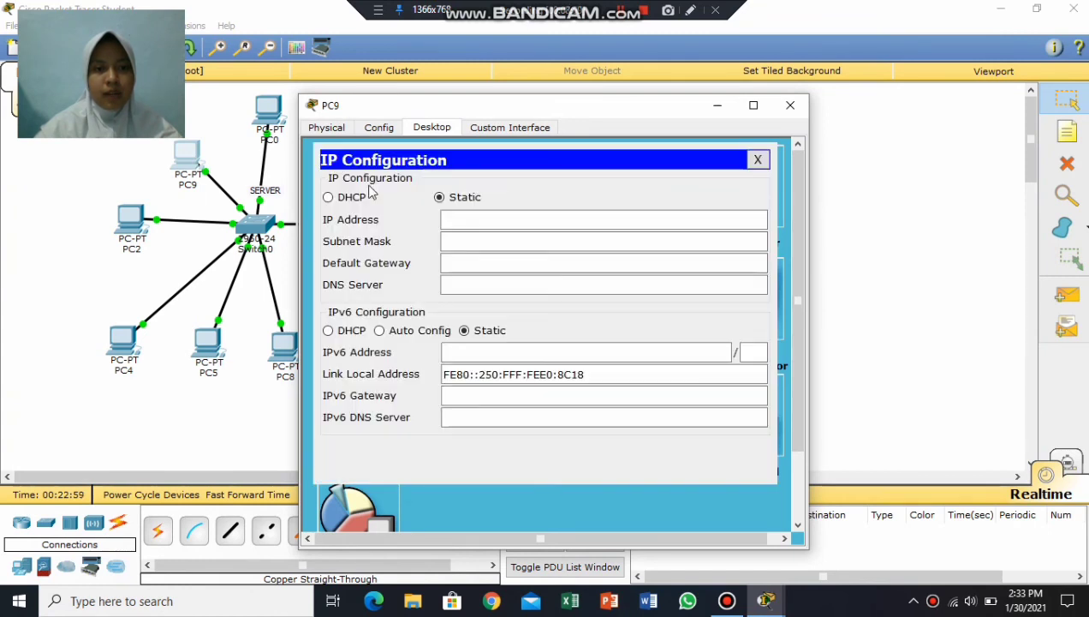
click(462, 220)
text(10)
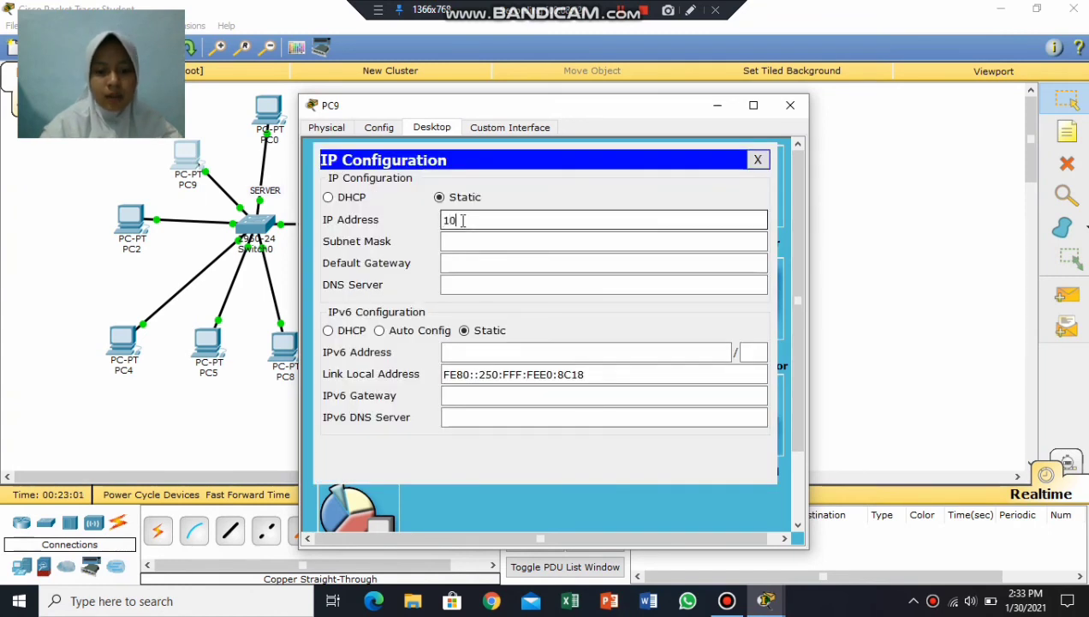
text(.0.10.10.6)
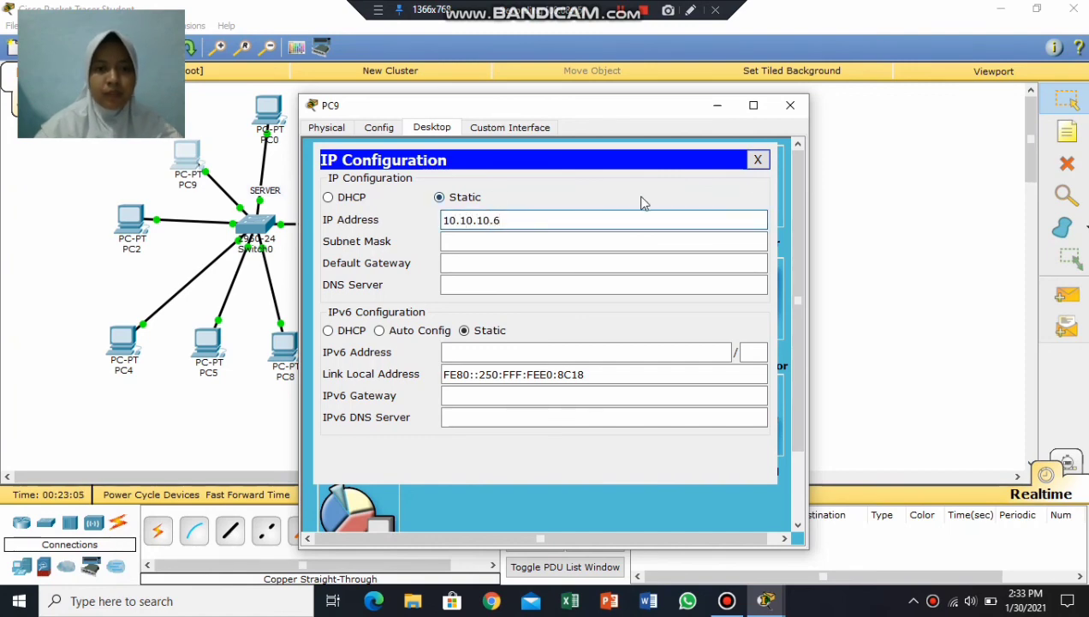
click(790, 105)
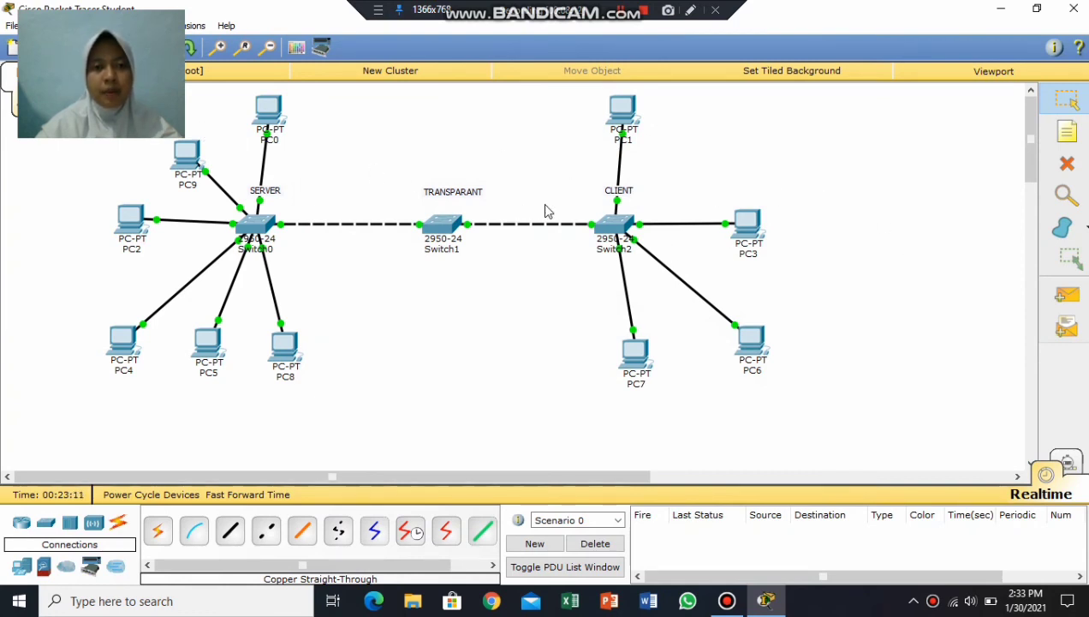
- Test connectivity with simple PDUs from PC9 to PC1 and from PC9 to PC3, and clear the scenario's PDU list
click(1067, 295)
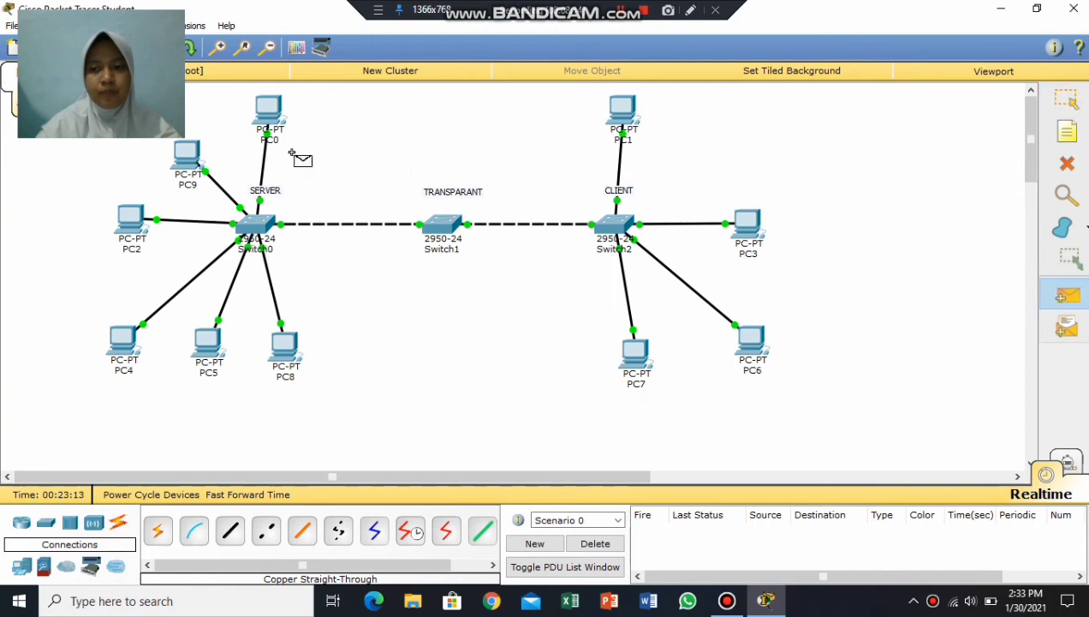
click(194, 155)
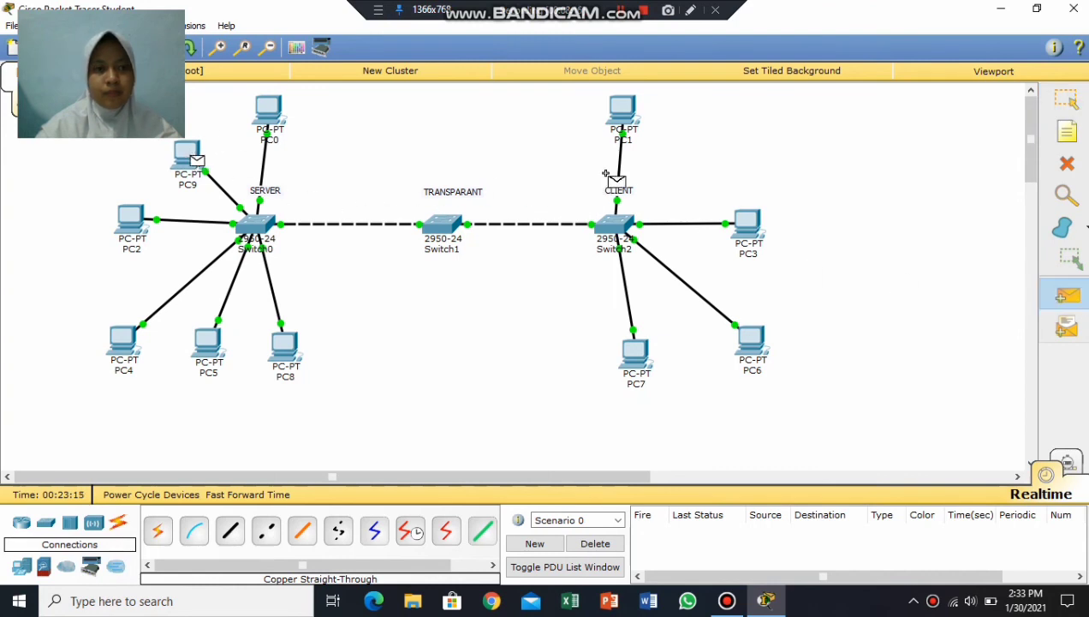
click(622, 114)
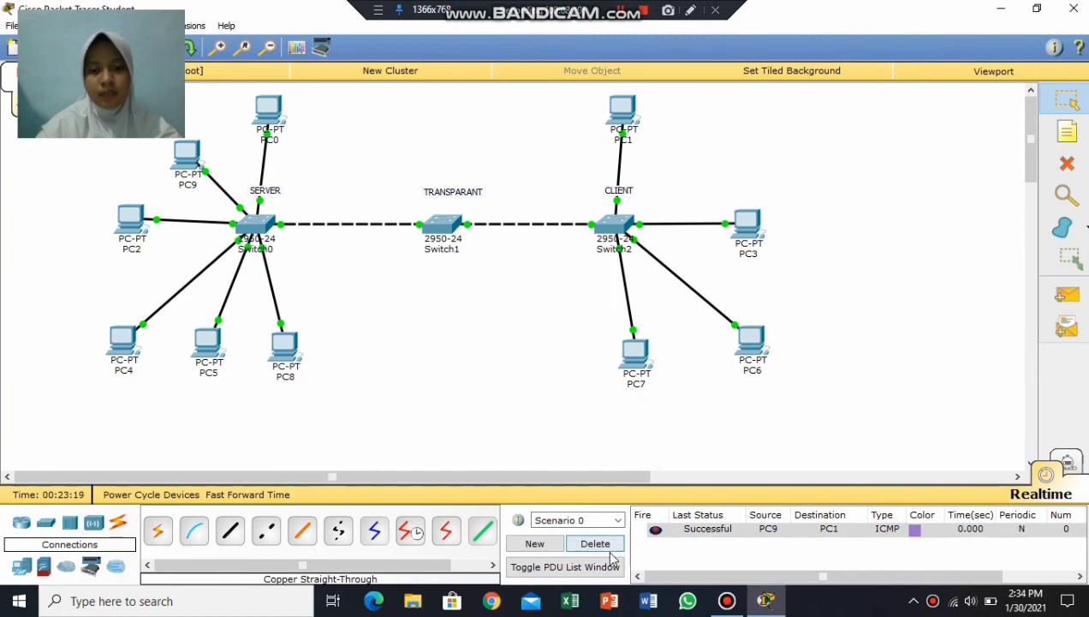
click(1066, 295)
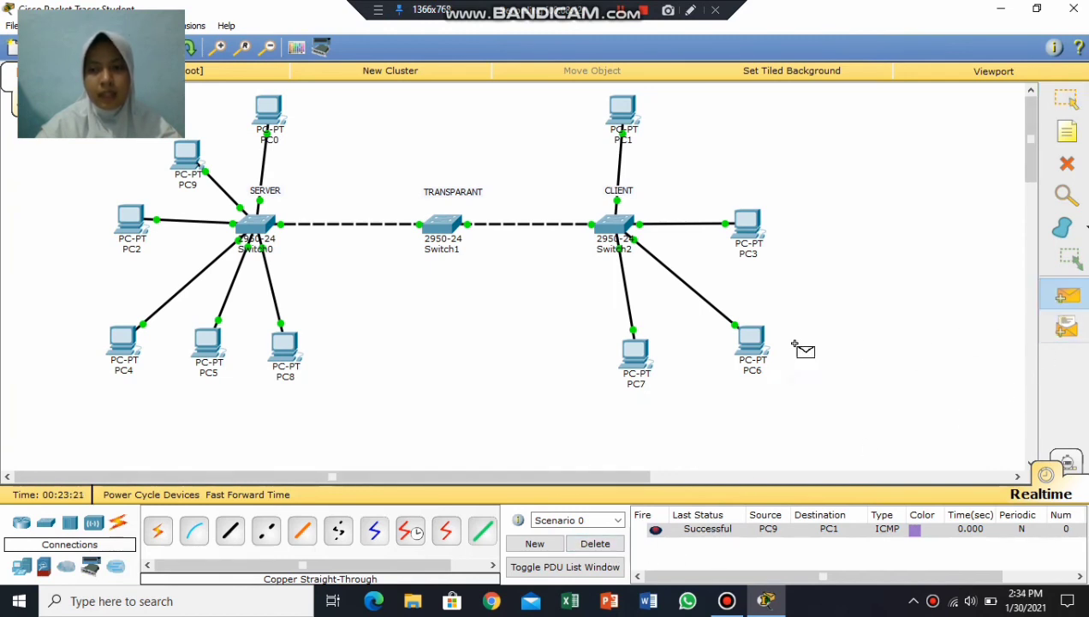
click(184, 156)
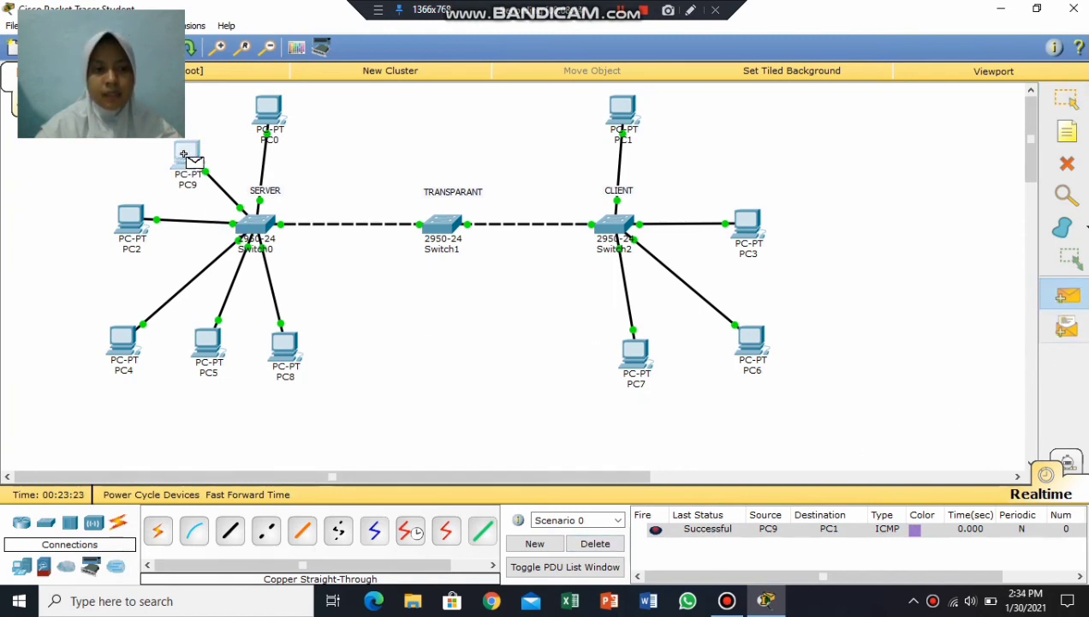
click(748, 230)
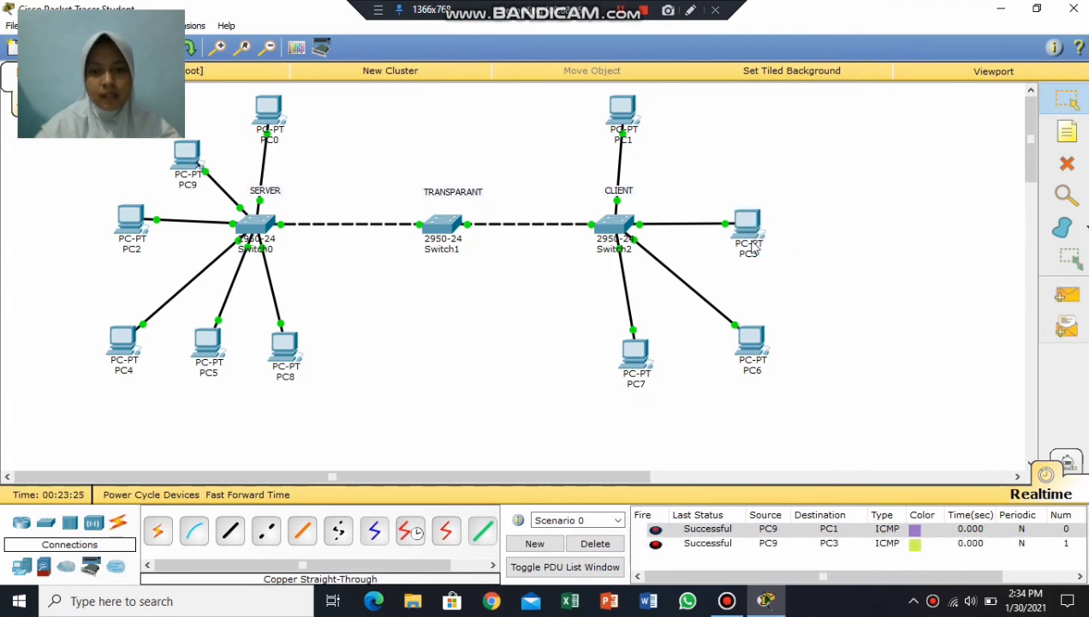
click(608, 550)
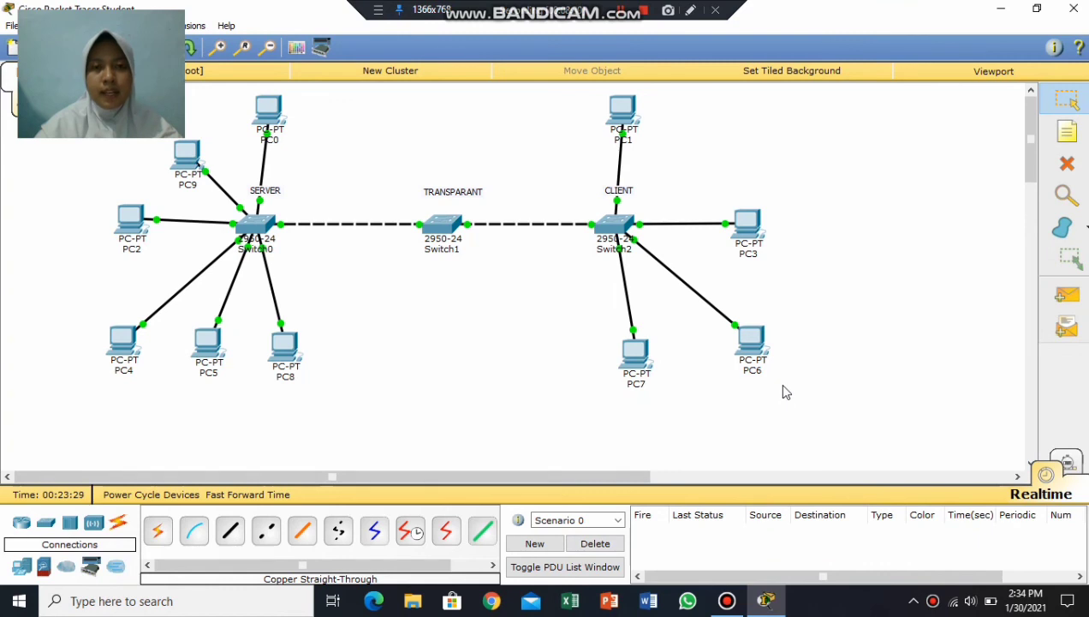